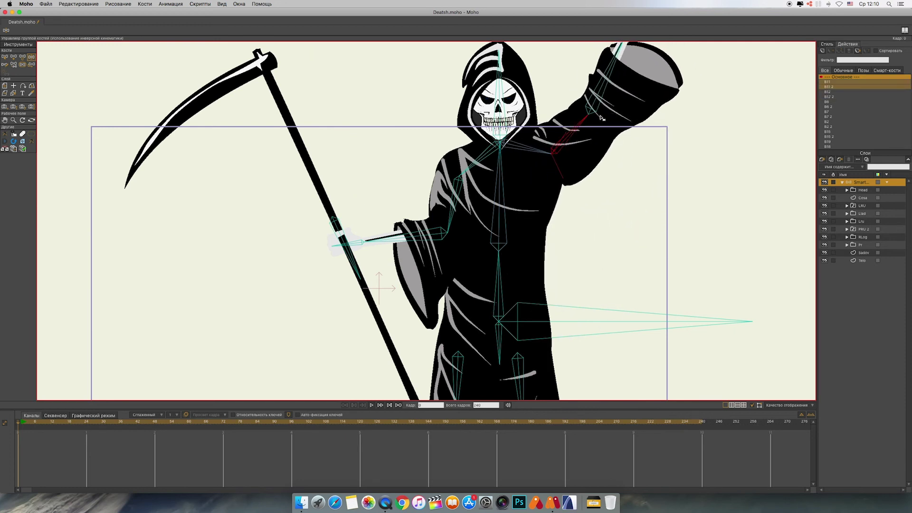
# Step: At frame 24 of the B11 2 smart bone action, reposition the two shoulder-side points of the raised arm's upper sleeve shape
pyautogui.doubleClick(844, 88)
pyautogui.moveTo(21, 425); pyautogui.dragTo(87, 429)
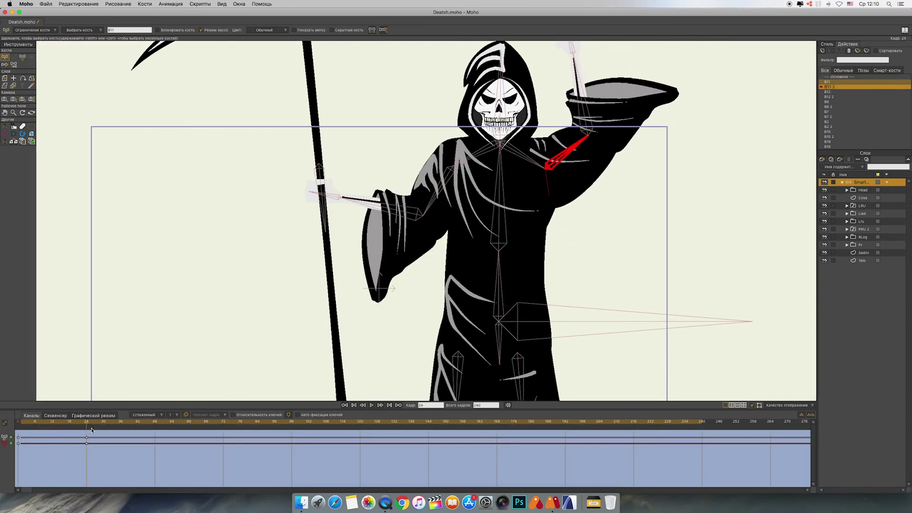
pyautogui.click(853, 237)
pyautogui.click(854, 244)
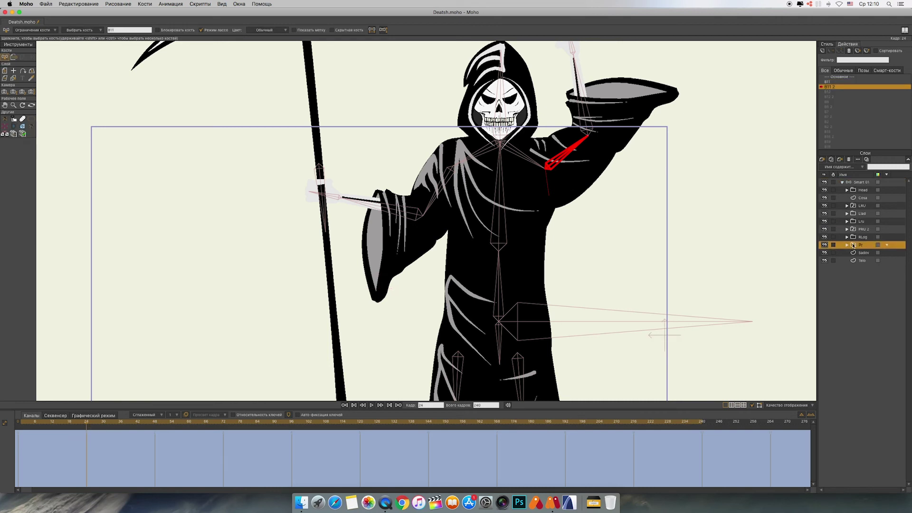
pyautogui.click(848, 245)
pyautogui.click(853, 260)
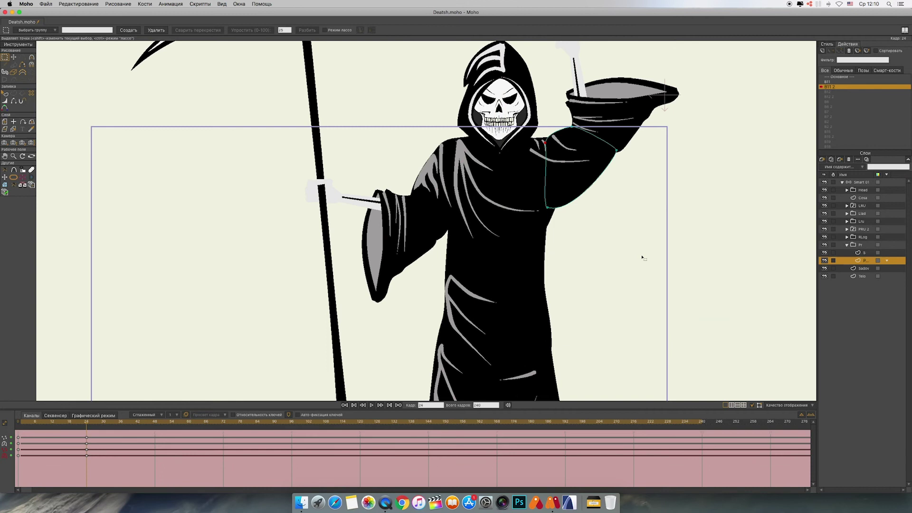
pyautogui.click(13, 57)
pyautogui.moveTo(547, 208); pyautogui.dragTo(533, 204)
pyautogui.moveTo(546, 143); pyautogui.dragTo(549, 141)
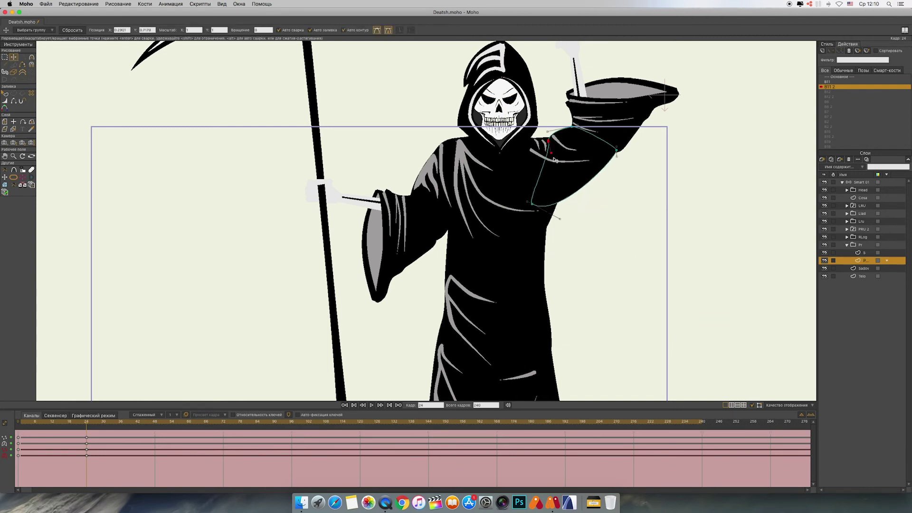
pyautogui.click(843, 77)
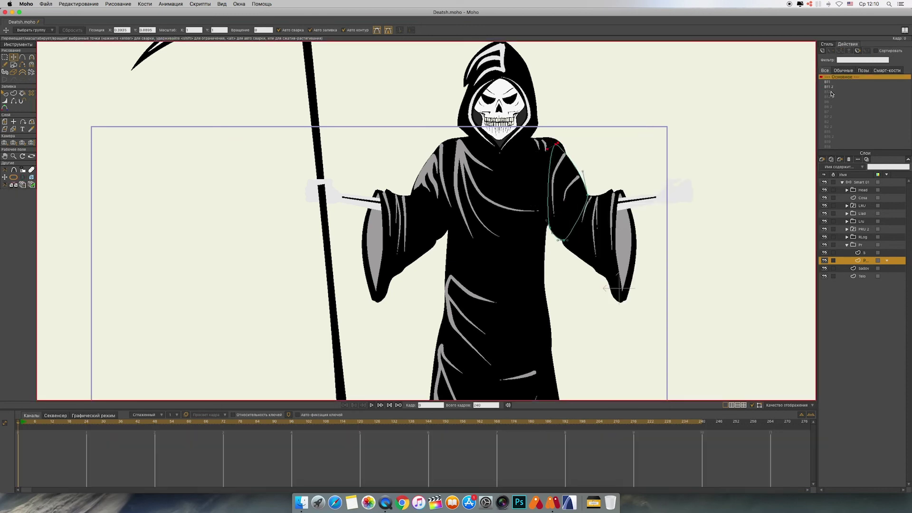
# Step: Test the rig by manipulating the arm bones and checking how both sleeves deform at the shoulders
pyautogui.click(859, 182)
pyautogui.click(31, 56)
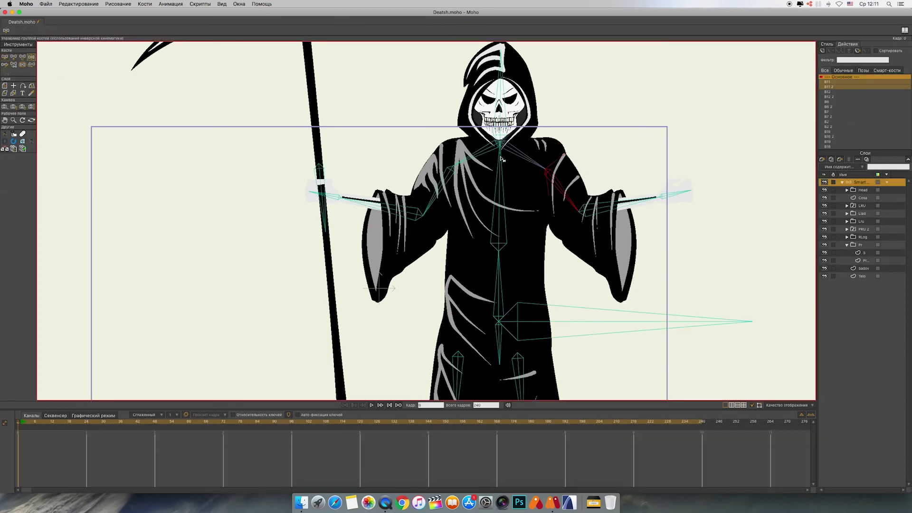
pyautogui.moveTo(576, 195); pyautogui.dragTo(554, 202)
pyautogui.moveTo(617, 212)
pyautogui.mouseDown()
pyautogui.moveTo(600, 244)
pyautogui.moveTo(621, 216)
pyautogui.moveTo(621, 197)
pyautogui.mouseUp()
pyautogui.moveTo(504, 214); pyautogui.dragTo(512, 216)
pyautogui.moveTo(501, 280)
pyautogui.mouseDown()
pyautogui.moveTo(508, 278)
pyautogui.moveTo(496, 280)
pyautogui.mouseUp()
pyautogui.moveTo(593, 325); pyautogui.dragTo(600, 77)
pyautogui.moveTo(451, 278); pyautogui.dragTo(393, 297)
pyautogui.moveTo(529, 165); pyautogui.dragTo(573, 150)
pyautogui.moveTo(636, 195); pyautogui.dragTo(604, 235)
pyautogui.moveTo(652, 253); pyautogui.dragTo(658, 267)
pyautogui.click(5, 56)
# Step: Collapse the edited sleeve group and set the layer colour of the LRU hand group to yellow
pyautogui.scroll(11, 652, 159)
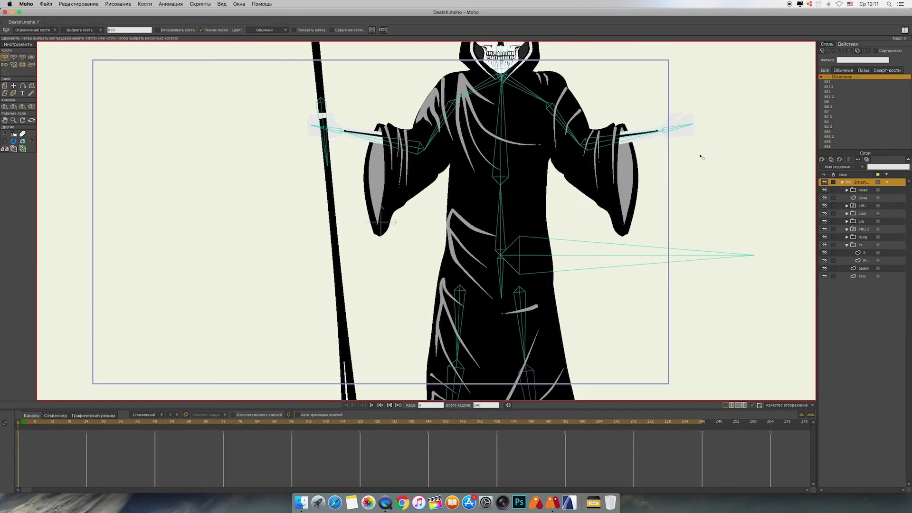
pyautogui.scroll(2, 697, 263)
pyautogui.click(847, 244)
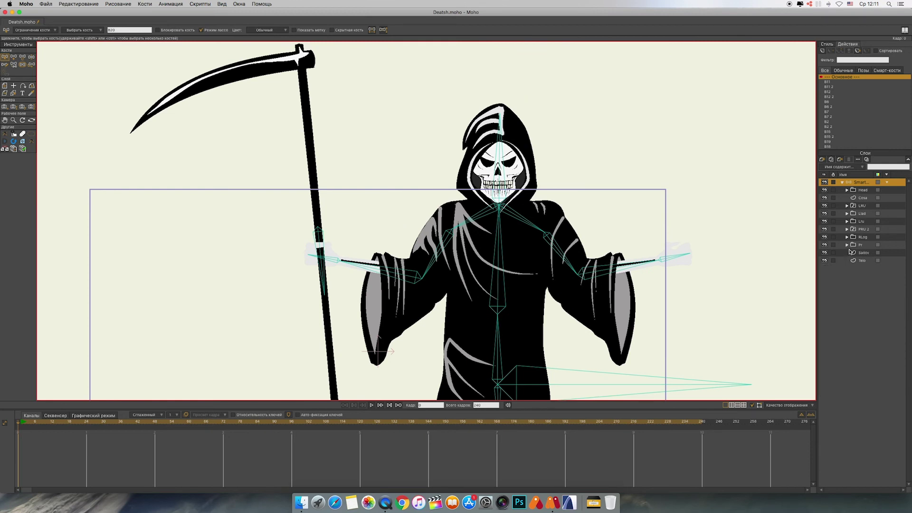
pyautogui.click(885, 206)
pyautogui.rightClick(886, 207)
pyautogui.click(834, 256)
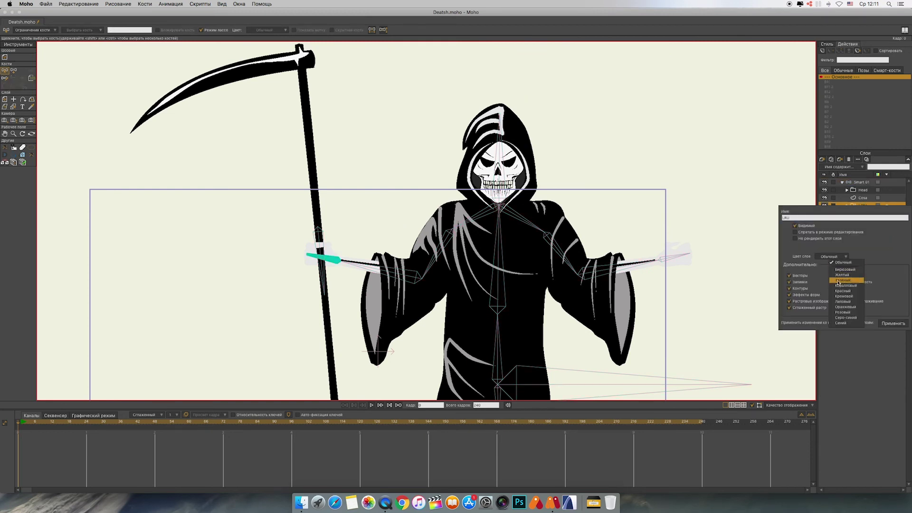
pyautogui.click(847, 276)
pyautogui.click(893, 323)
# Step: Set the layer colour of the scythe arm's forearm and upper-arm groups to yellow
pyautogui.doubleClick(865, 213)
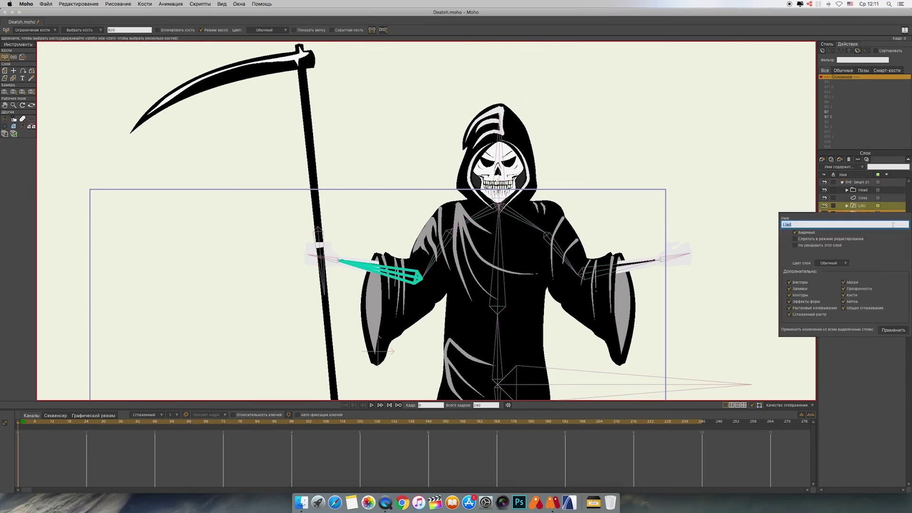
pyautogui.click(831, 263)
pyautogui.click(835, 281)
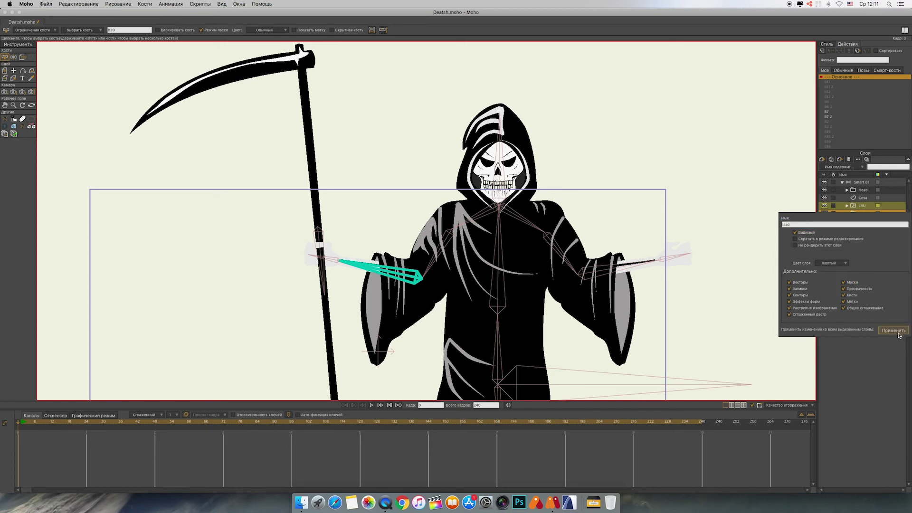
pyautogui.click(893, 330)
pyautogui.doubleClick(891, 221)
pyautogui.click(833, 272)
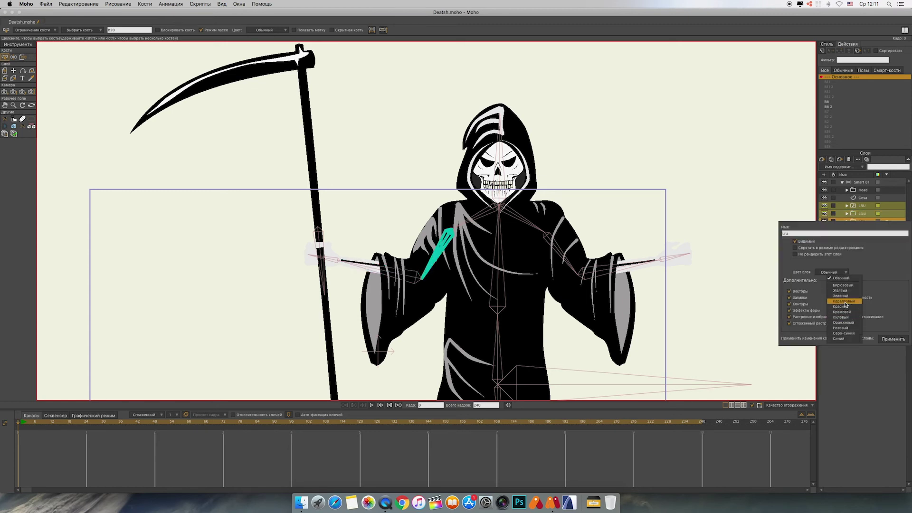
pyautogui.click(841, 293)
pyautogui.click(891, 390)
# Step: Set the layer colour of the opposite arm's hand group PRU 2, forearm group and upper-arm group to red
pyautogui.doubleClick(889, 228)
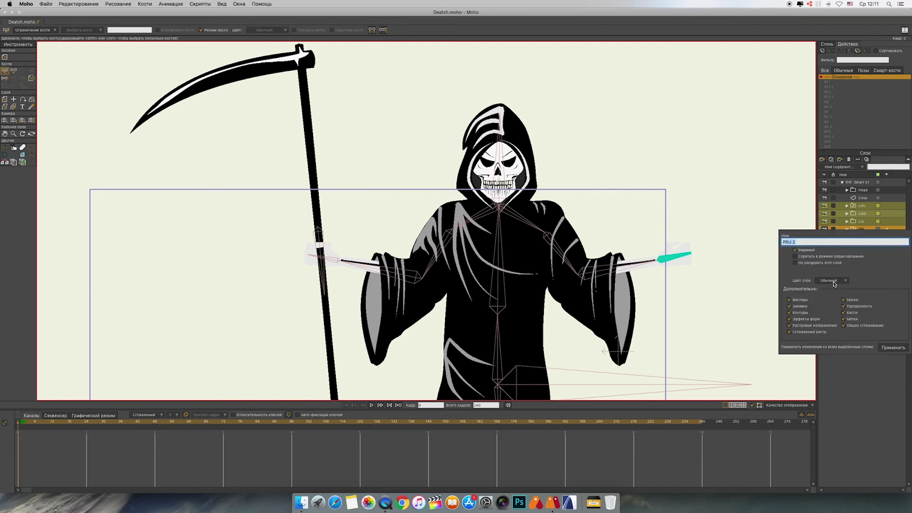
pyautogui.click(833, 280)
pyautogui.click(841, 315)
pyautogui.click(893, 347)
pyautogui.doubleClick(888, 237)
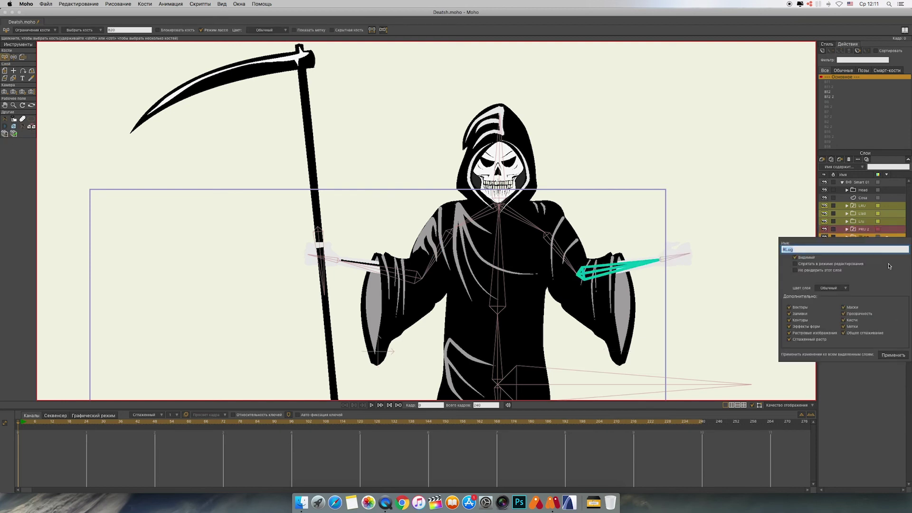
pyautogui.click(831, 287)
pyautogui.click(849, 329)
pyautogui.click(895, 356)
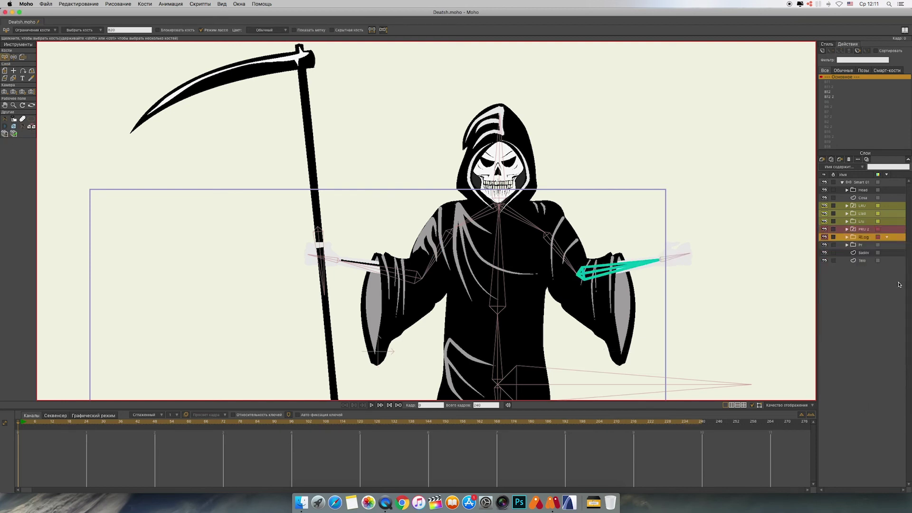
pyautogui.doubleClick(888, 245)
pyautogui.click(831, 297)
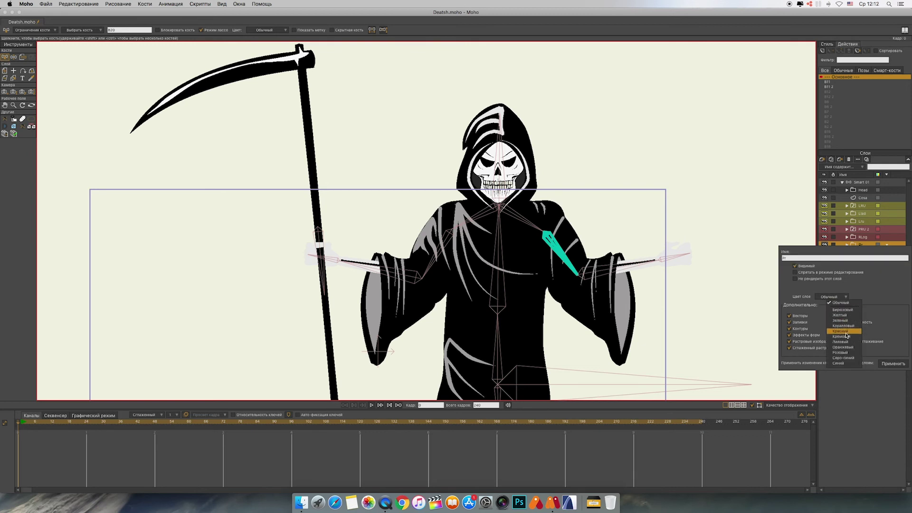
pyautogui.click(846, 335)
pyautogui.click(893, 363)
# Step: Allow animated layer order in the depth sorting settings of the main Smart bone layer
pyautogui.click(848, 186)
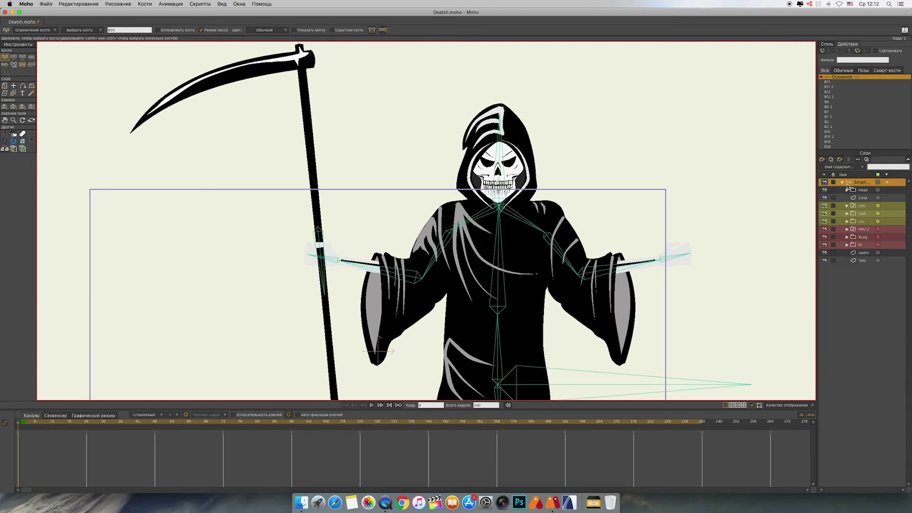
pyautogui.doubleClick(849, 184)
pyautogui.click(703, 97)
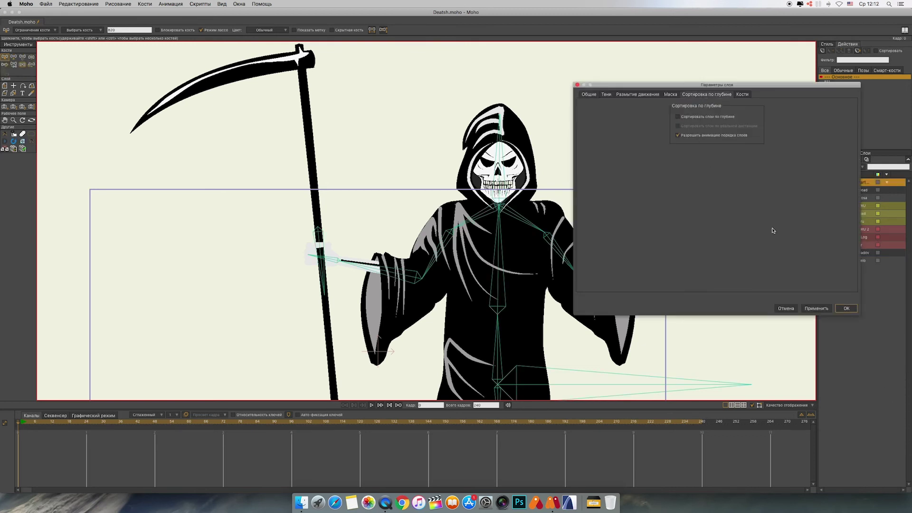
pyautogui.click(847, 308)
# Step: Draw a short vertical control bone in the empty space beside the hood and shrink its strength area
pyautogui.moveTo(612, 147); pyautogui.dragTo(620, 178)
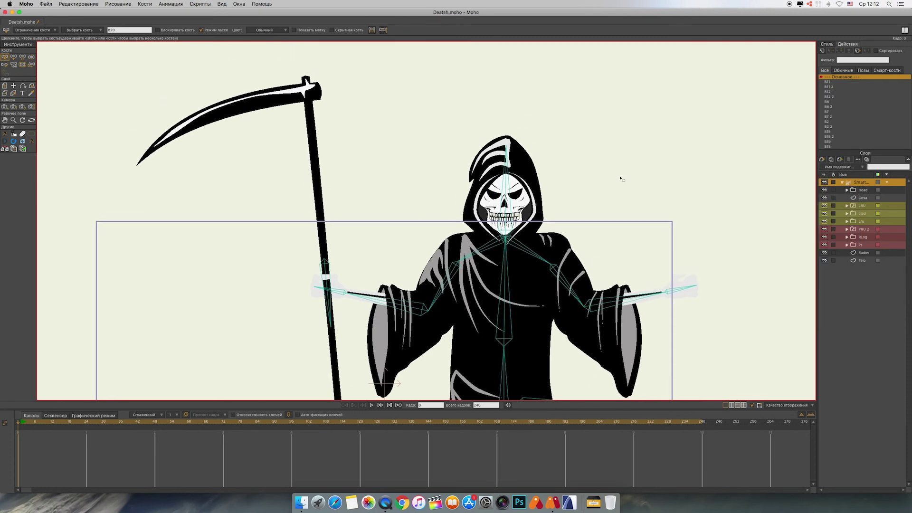
pyautogui.scroll(3, 620, 179)
pyautogui.scroll(-5, 621, 178)
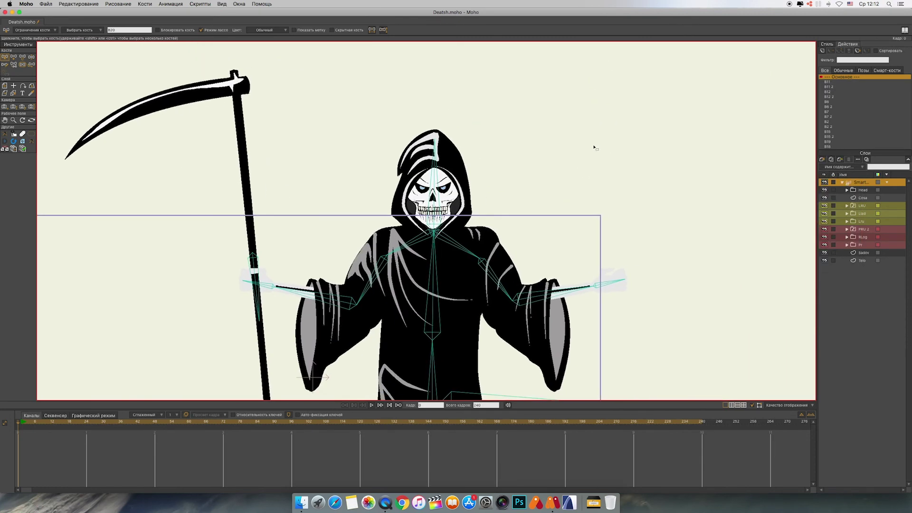
pyautogui.moveTo(606, 144); pyautogui.dragTo(608, 144)
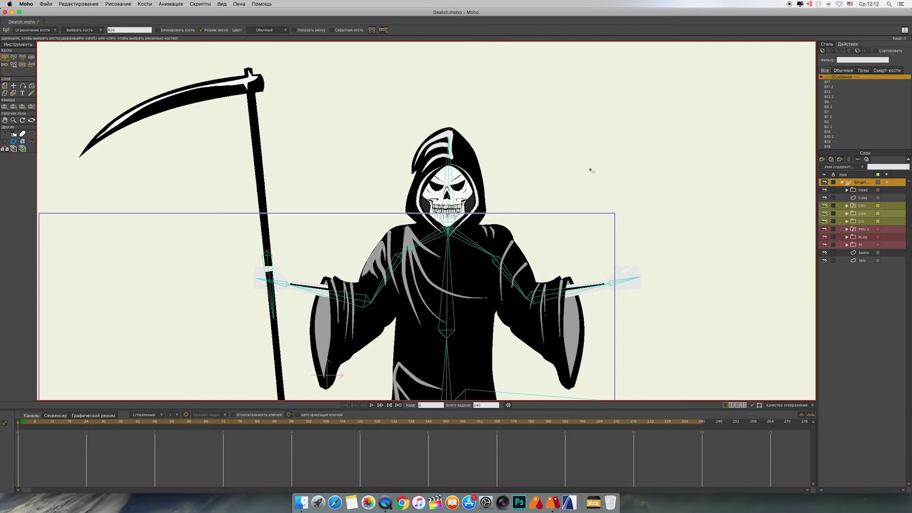
pyautogui.click(14, 57)
pyautogui.moveTo(633, 160); pyautogui.dragTo(633, 118)
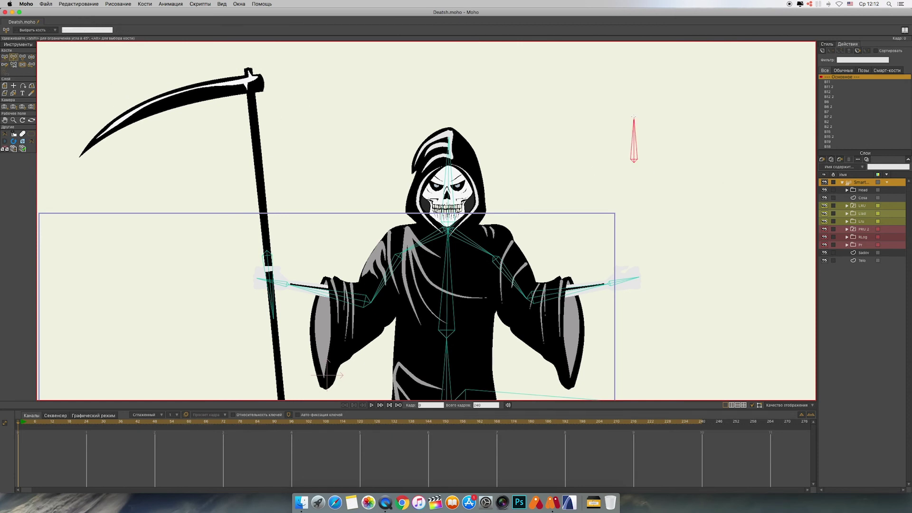
pyautogui.press('super+z')
pyautogui.moveTo(574, 163); pyautogui.dragTo(577, 120)
pyautogui.click(22, 65)
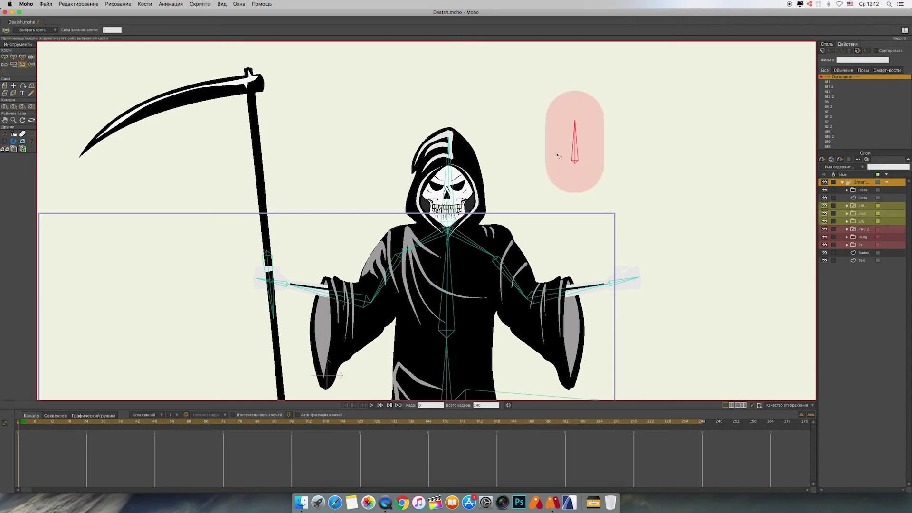
pyautogui.moveTo(557, 155); pyautogui.dragTo(332, 156)
# Step: Name the new control bone TURN HEAD and show its label
pyautogui.click(4, 59)
pyautogui.click(128, 30)
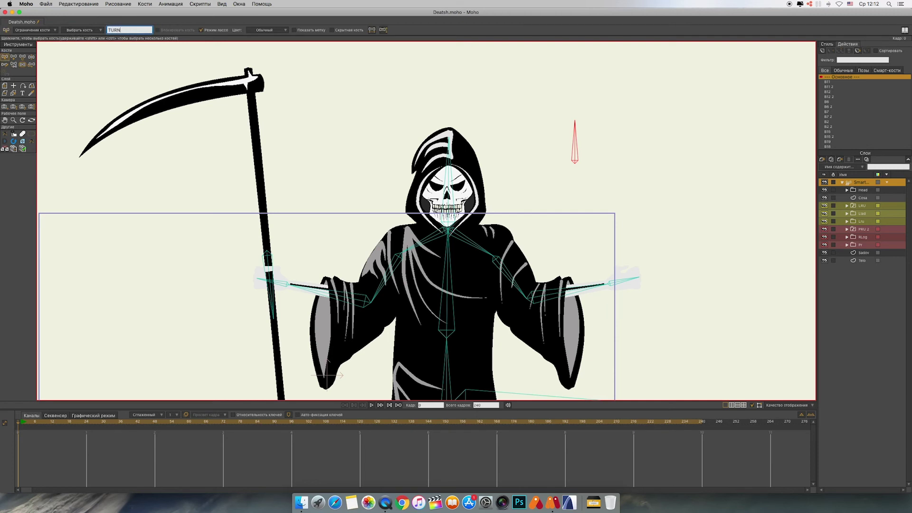
pyautogui.press('Return')
pyautogui.click(294, 30)
# Step: Limit the TURN HEAD bone's rotation with angle constraints from -90 to 90 degrees
pyautogui.click(26, 32)
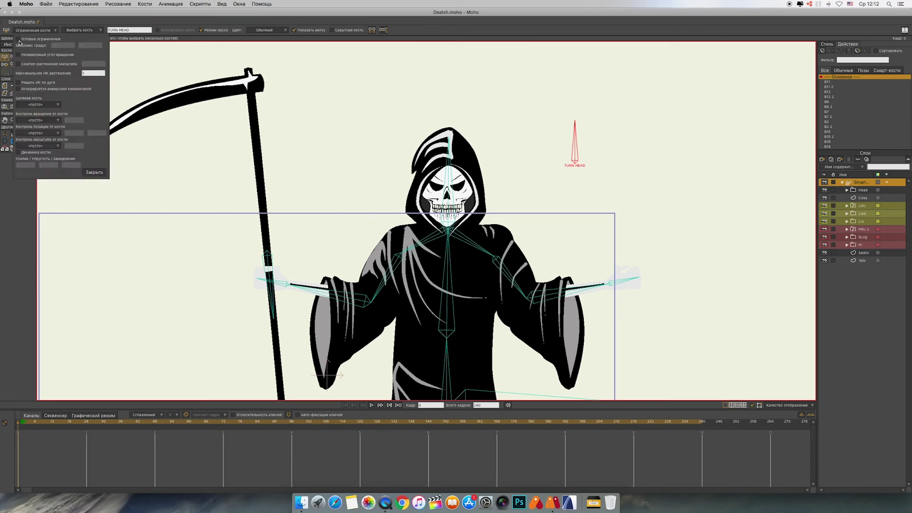
pyautogui.click(60, 45)
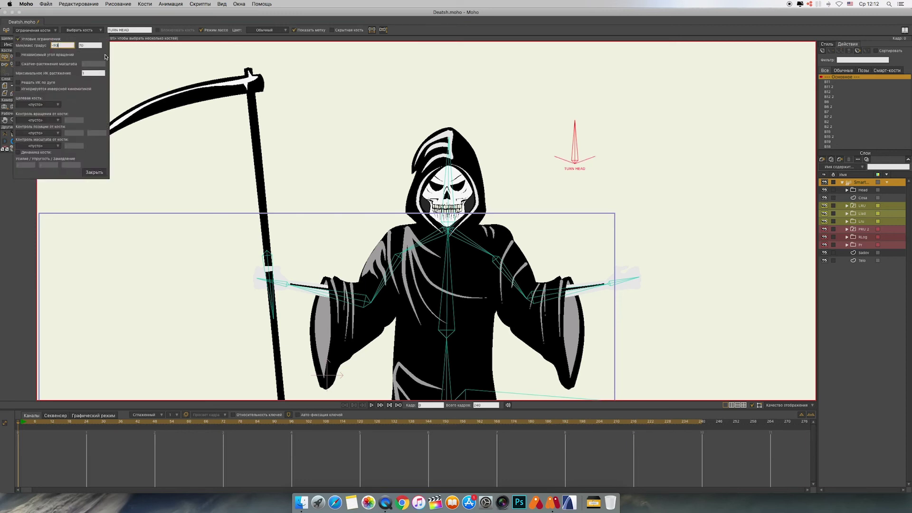
pyautogui.write('-90')
pyautogui.press('Tab')
pyautogui.click(97, 172)
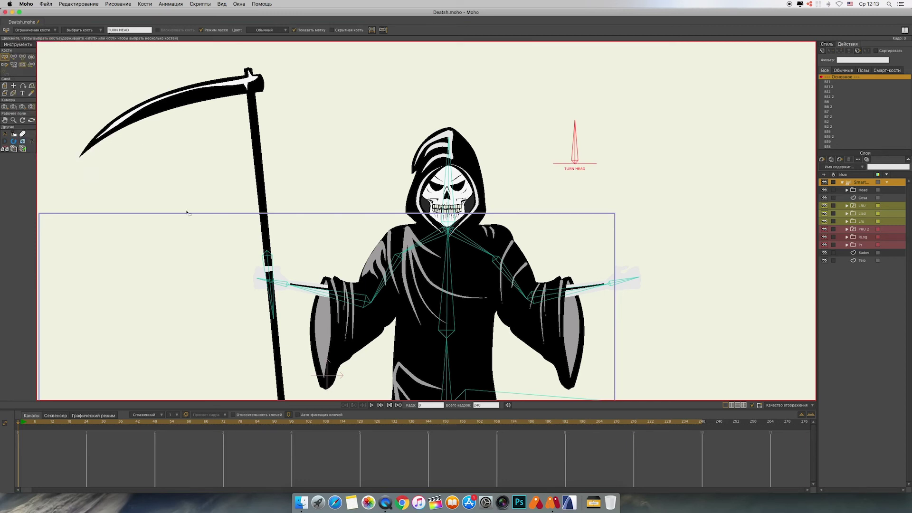
# Step: Create the TURN HEAD smart bone action and rotate the bone to its limit on the scythe side at frame 48
pyautogui.click(822, 51)
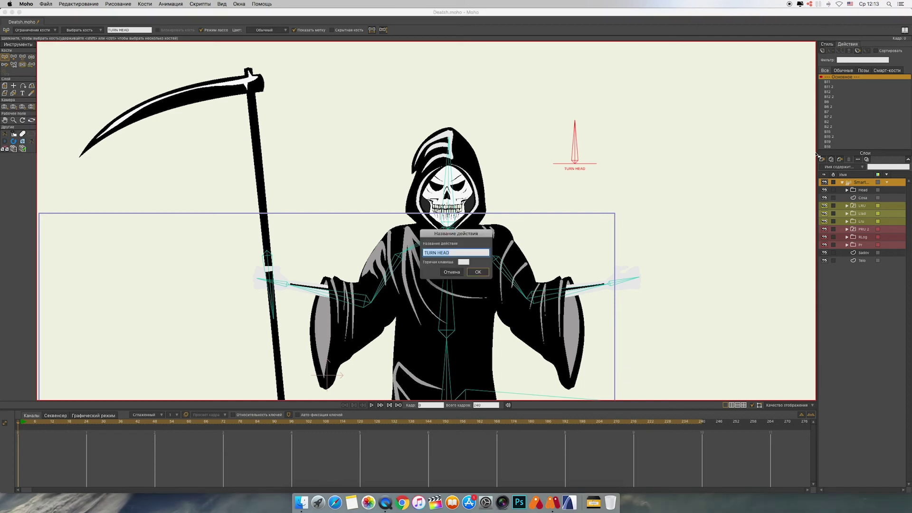
pyautogui.click(478, 272)
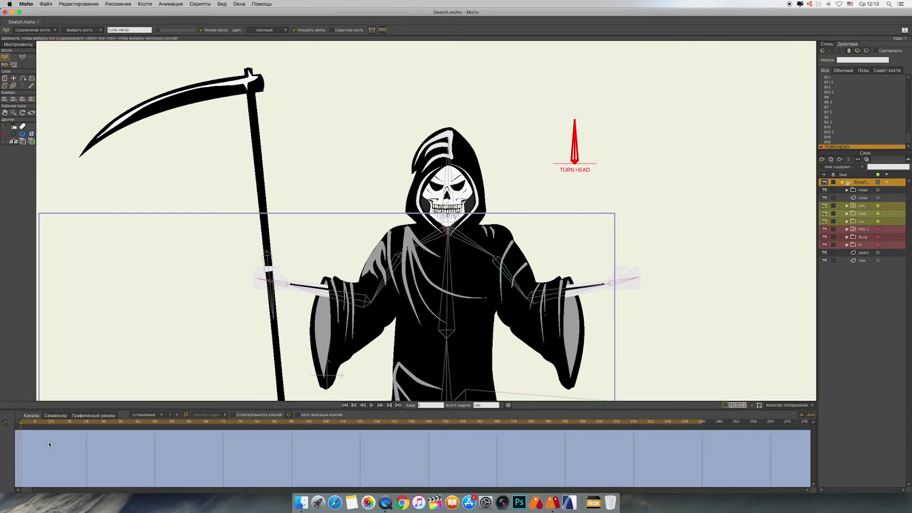
pyautogui.moveTo(22, 424); pyautogui.dragTo(157, 434)
pyautogui.click(23, 57)
pyautogui.moveTo(575, 142); pyautogui.dragTo(534, 164)
# Step: Expand the Head group and hide its two hood layers and the dark backing layer so only the skull remains
pyautogui.click(854, 191)
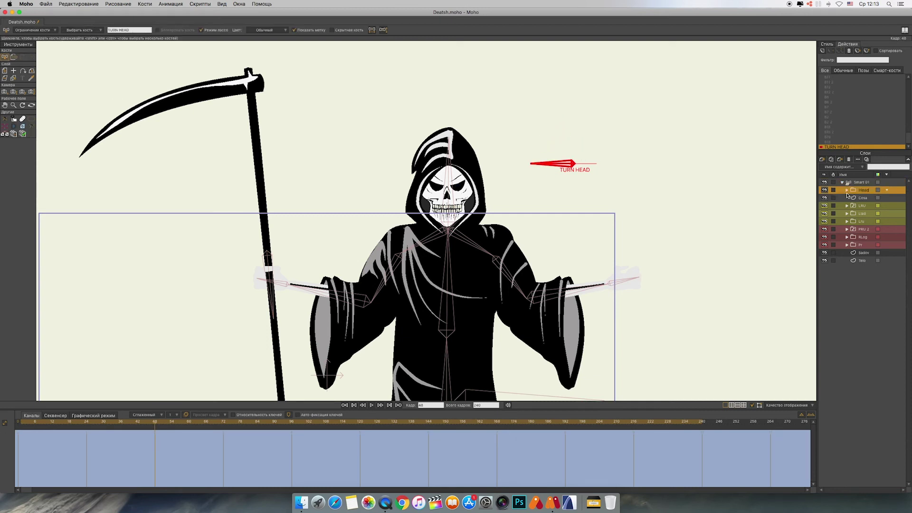
pyautogui.click(847, 190)
pyautogui.scroll(10, 814, 268)
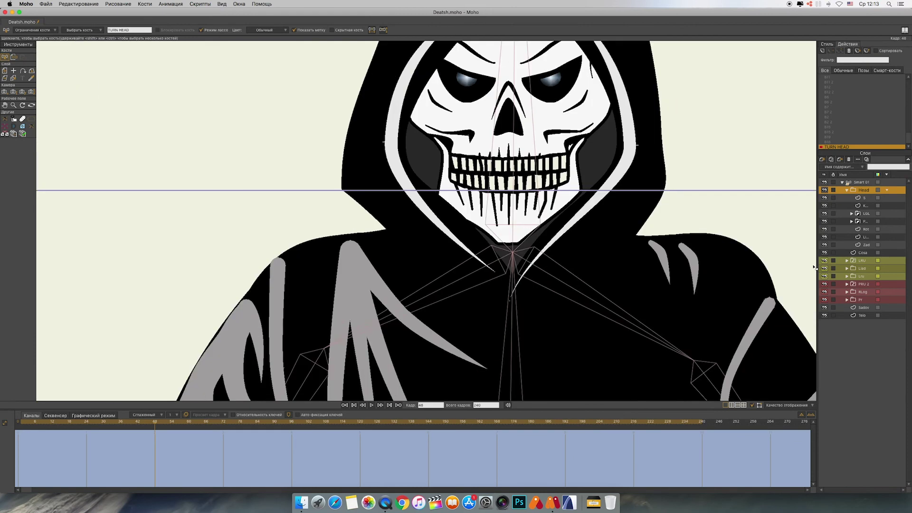
pyautogui.moveTo(726, 116); pyautogui.dragTo(675, 206)
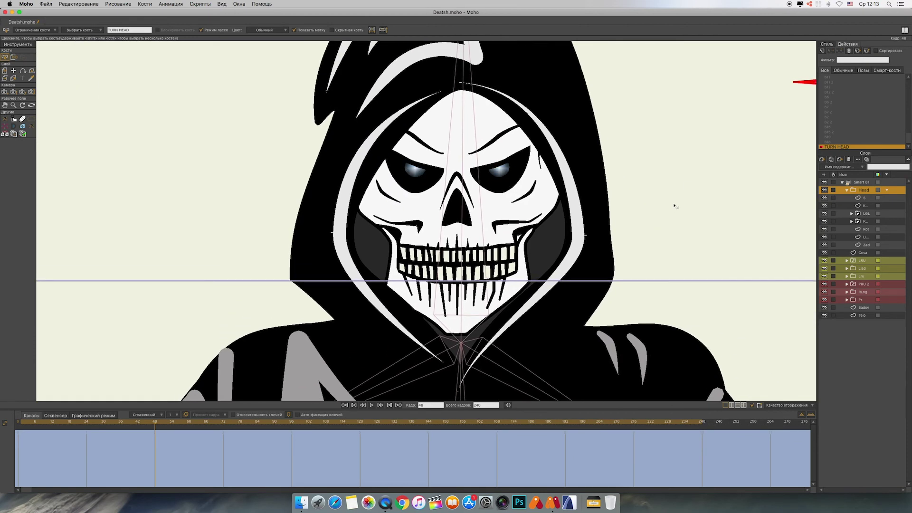
pyautogui.click(825, 206)
pyautogui.click(825, 199)
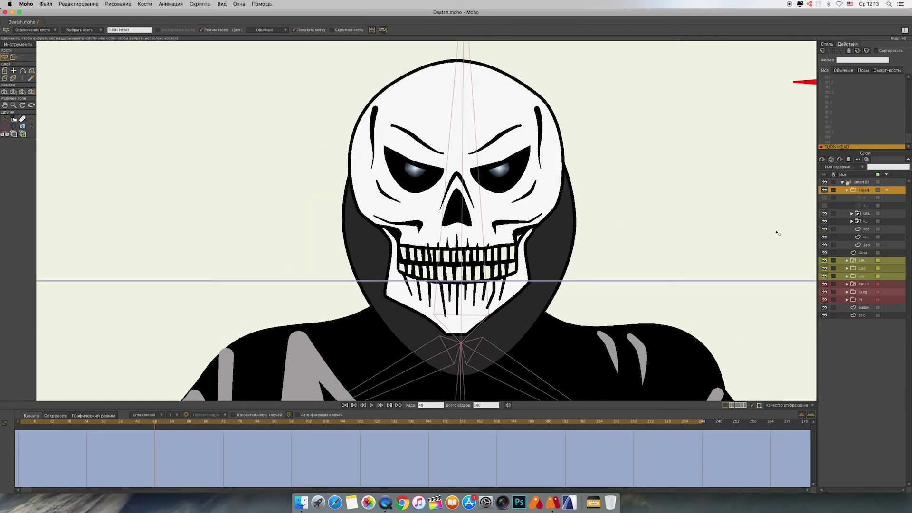
pyautogui.click(825, 245)
pyautogui.scroll(3, 676, 221)
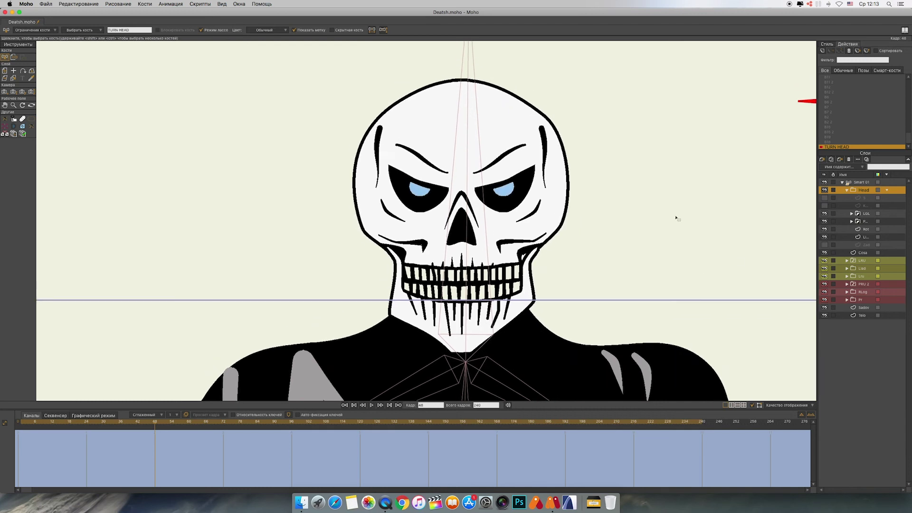
pyautogui.moveTo(675, 220); pyautogui.dragTo(677, 215)
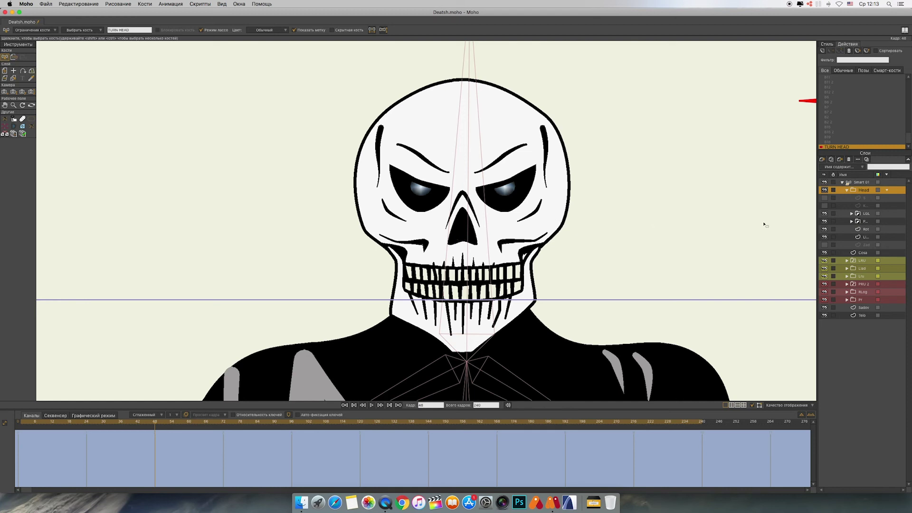
# Step: On the skull's face layer, use the Magnet tool to pull the upper teeth, nose, cheeks and brow area toward the turning side
pyautogui.click(846, 237)
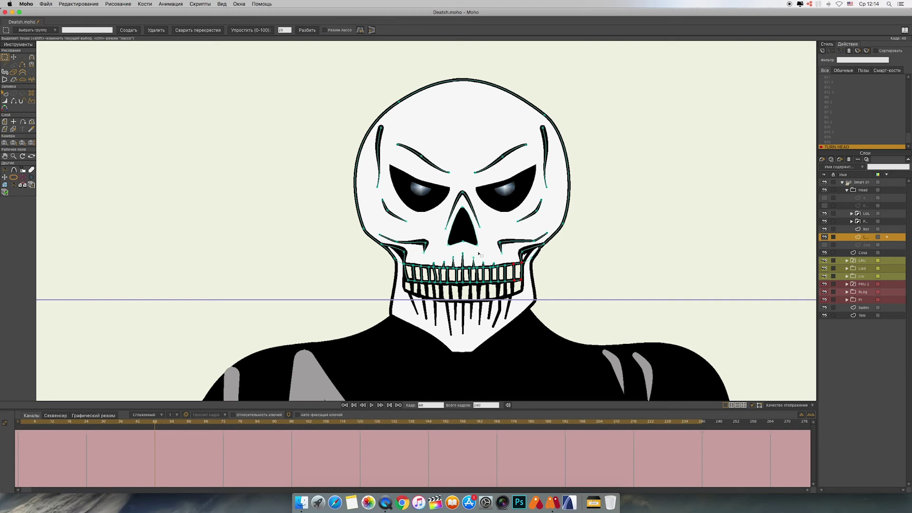
pyautogui.click(32, 65)
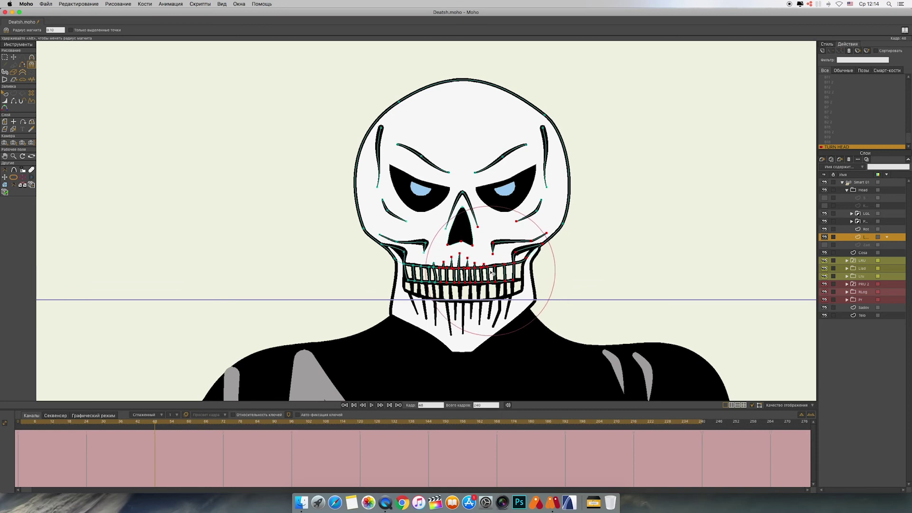
pyautogui.moveTo(502, 273); pyautogui.dragTo(477, 271)
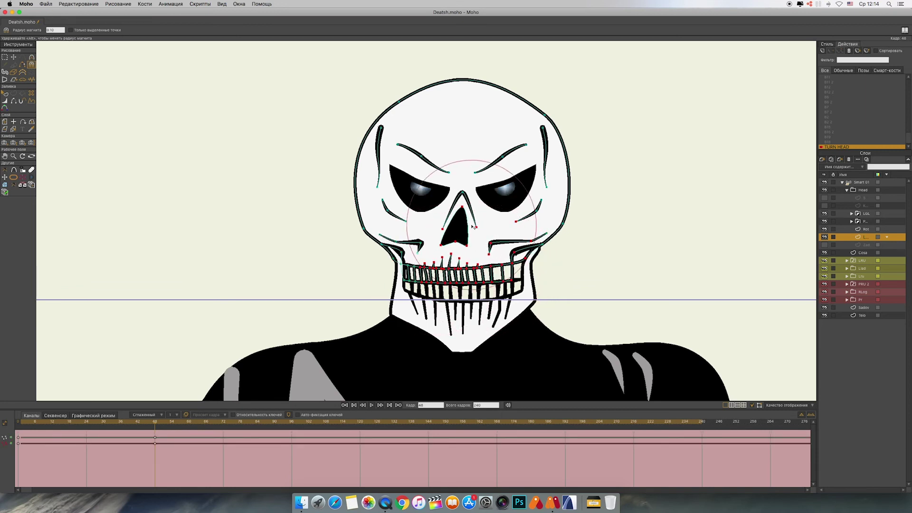
pyautogui.moveTo(471, 225); pyautogui.dragTo(458, 225)
pyautogui.moveTo(522, 238); pyautogui.dragTo(415, 246)
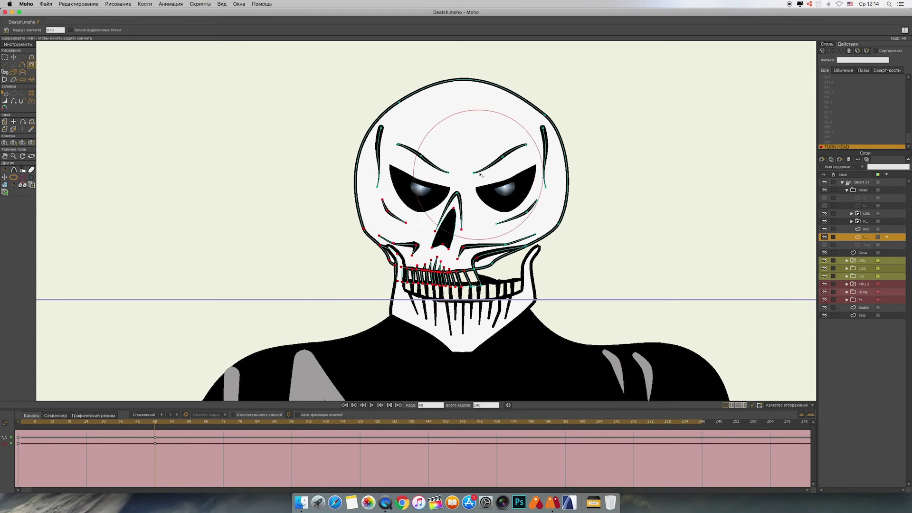
pyautogui.moveTo(488, 164); pyautogui.dragTo(432, 166)
# Step: Hide both eye layers and adjust the upper jaw's corner points on the far side of the face with curve handles turned off
pyautogui.click(825, 222)
pyautogui.click(825, 213)
pyautogui.click(13, 57)
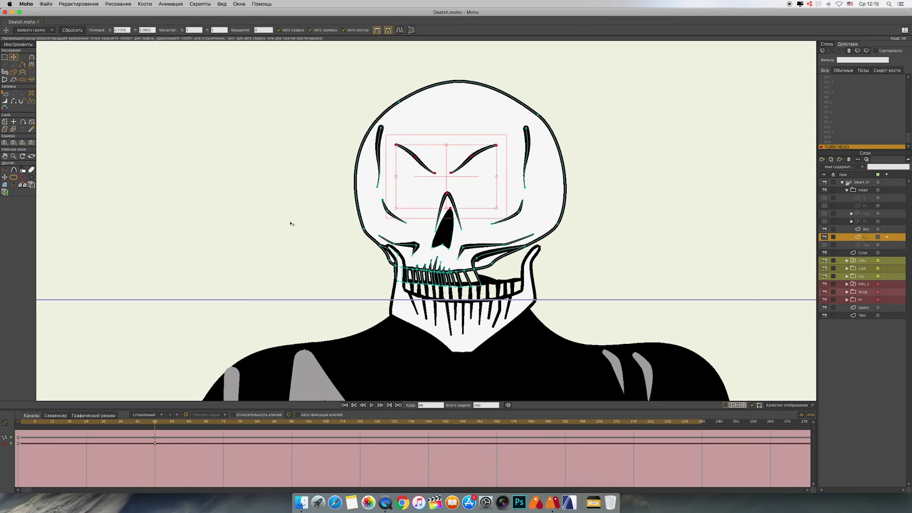
pyautogui.click(396, 267)
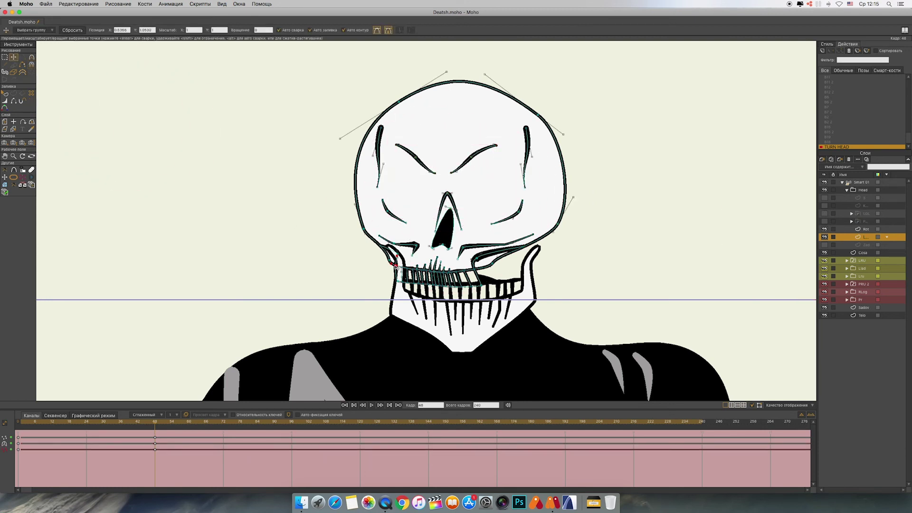
pyautogui.moveTo(397, 267); pyautogui.dragTo(396, 267)
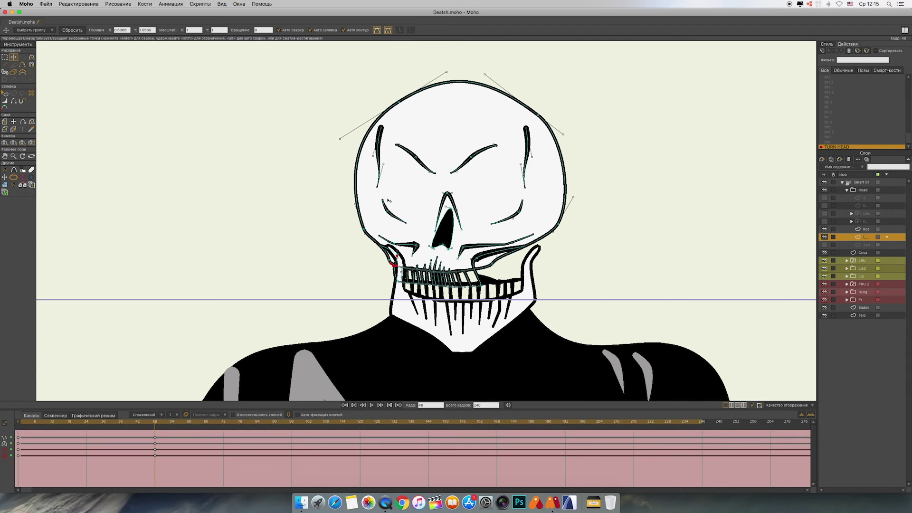
pyautogui.click(377, 30)
pyautogui.moveTo(398, 254)
pyautogui.mouseDown()
pyautogui.moveTo(369, 234)
pyautogui.moveTo(409, 268)
pyautogui.mouseUp()
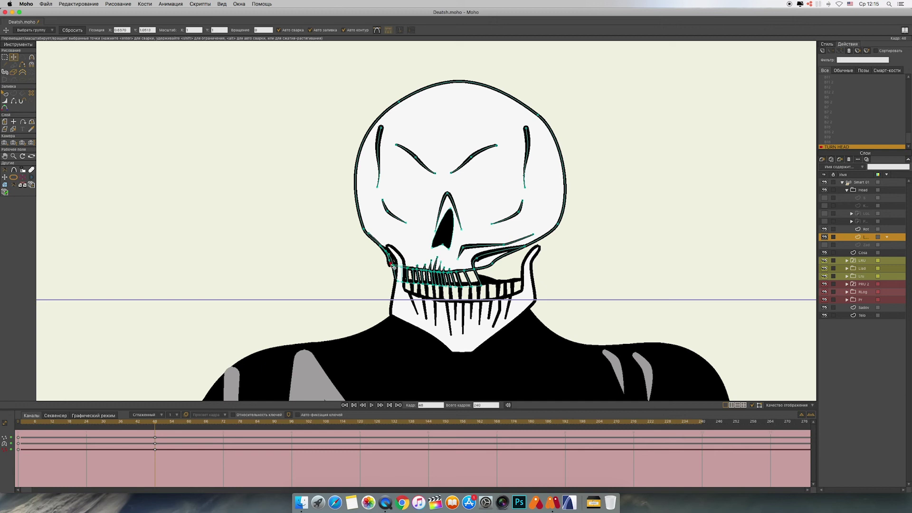
# Step: Tuck the far-side cheek crease into the skull outline by moving its middle point and both ends onto the edge
pyautogui.moveTo(394, 217); pyautogui.dragTo(370, 234)
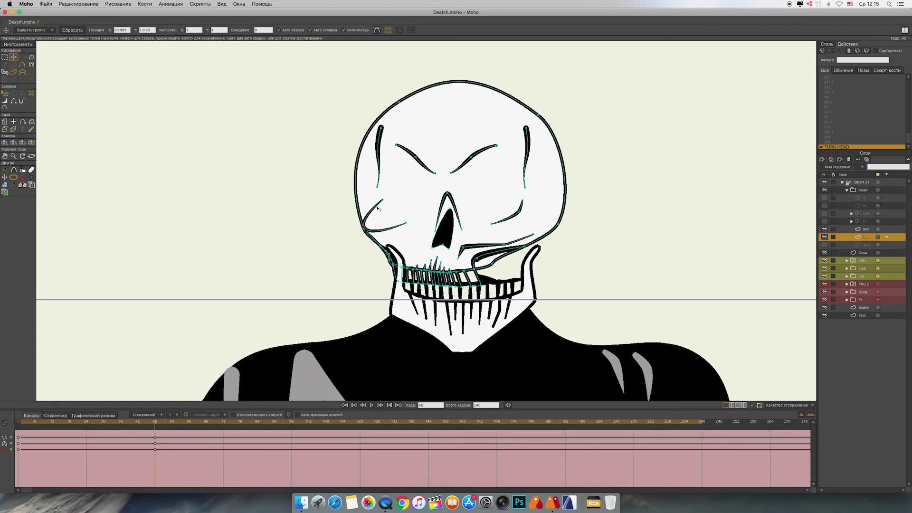
pyautogui.moveTo(383, 200); pyautogui.dragTo(356, 186)
pyautogui.moveTo(407, 225); pyautogui.dragTo(396, 262)
# Step: Move the far-side temple line against the skull outline and place its lower end on the edge
pyautogui.moveTo(385, 145); pyautogui.dragTo(372, 137)
pyautogui.click(377, 145)
pyautogui.click(375, 127)
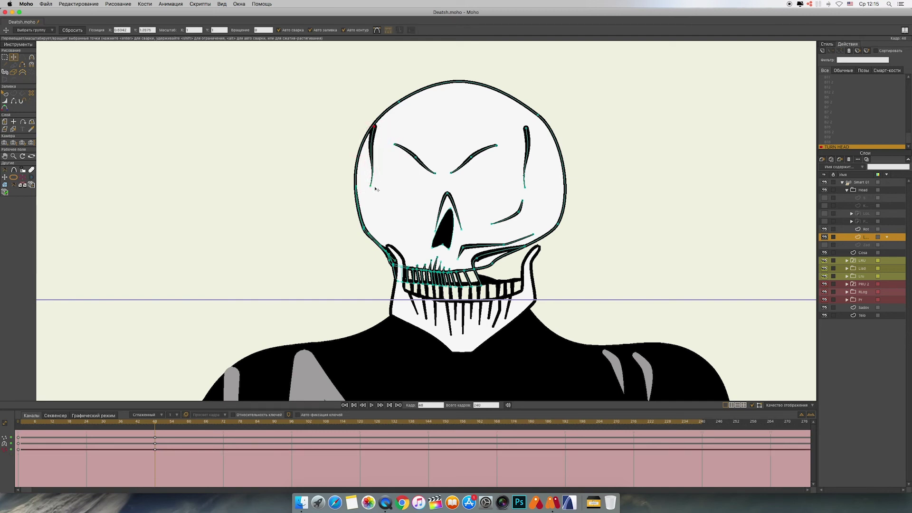
pyautogui.moveTo(371, 187); pyautogui.dragTo(357, 189)
pyautogui.click(374, 126)
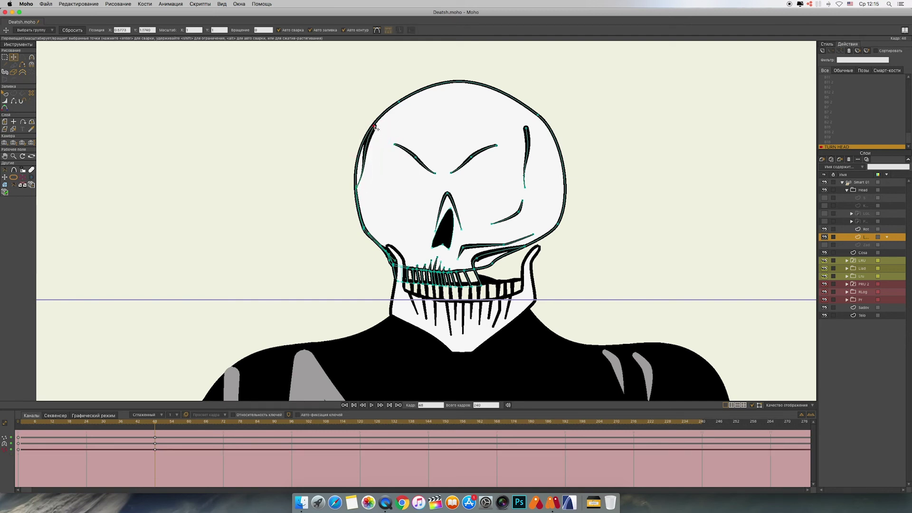
# Step: Thin the far-side temple line with the Line Width tool and fit its ends and curvature to the skull outline
pyautogui.press('w')
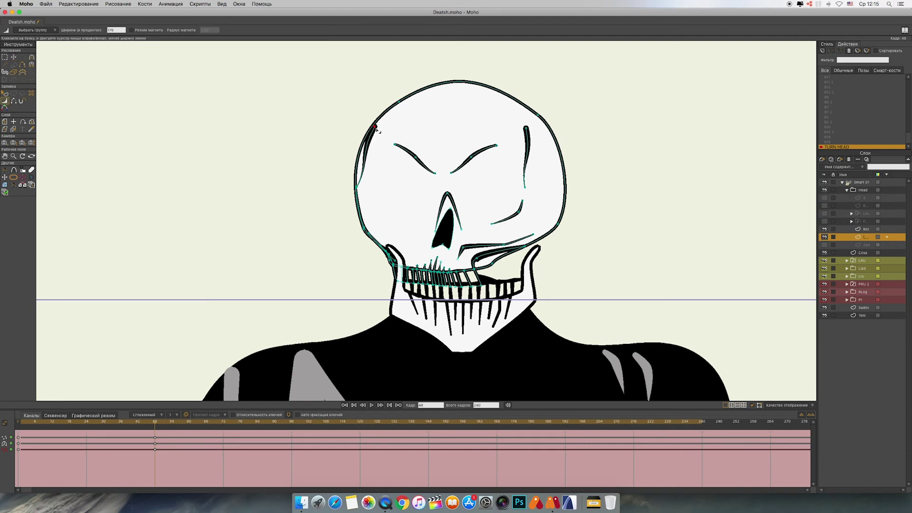
pyautogui.moveTo(375, 128); pyautogui.dragTo(361, 130)
pyautogui.moveTo(358, 186); pyautogui.dragTo(358, 160)
pyautogui.click(14, 57)
pyautogui.click(377, 30)
pyautogui.click(375, 128)
pyautogui.moveTo(375, 127); pyautogui.dragTo(373, 126)
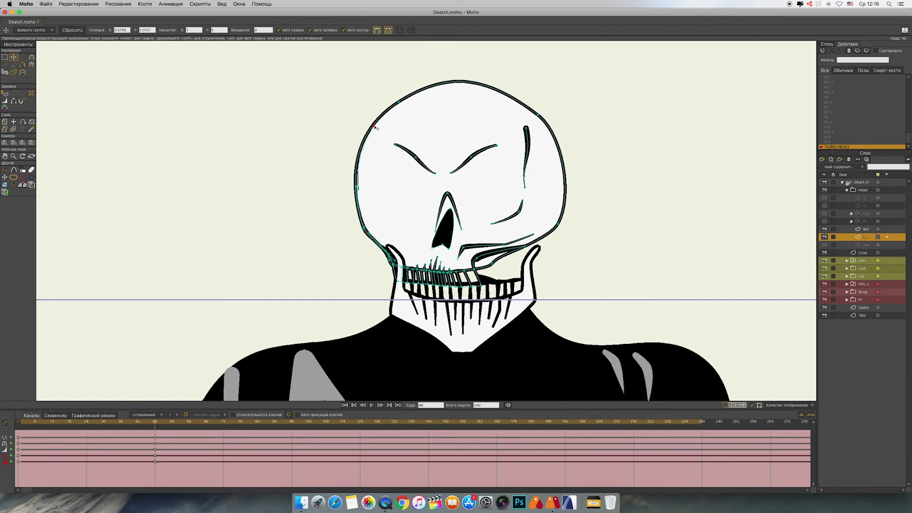
pyautogui.click(377, 31)
pyautogui.moveTo(358, 189); pyautogui.dragTo(355, 189)
# Step: Reposition the outermost far-side upper tooth points so the teeth compress toward the jaw's edge
pyautogui.click(401, 283)
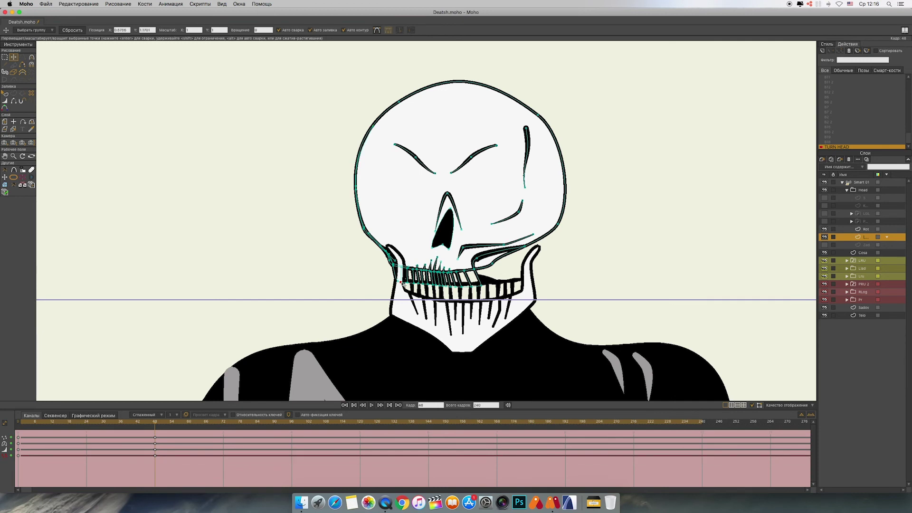
pyautogui.moveTo(400, 283); pyautogui.dragTo(408, 285)
pyautogui.click(397, 281)
pyautogui.moveTo(398, 268); pyautogui.dragTo(409, 217)
pyautogui.scroll(5, 401, 284)
pyautogui.moveTo(406, 248)
pyautogui.mouseDown()
pyautogui.moveTo(380, 244)
pyautogui.moveTo(394, 247)
pyautogui.mouseUp()
pyautogui.moveTo(417, 277); pyautogui.dragTo(389, 247)
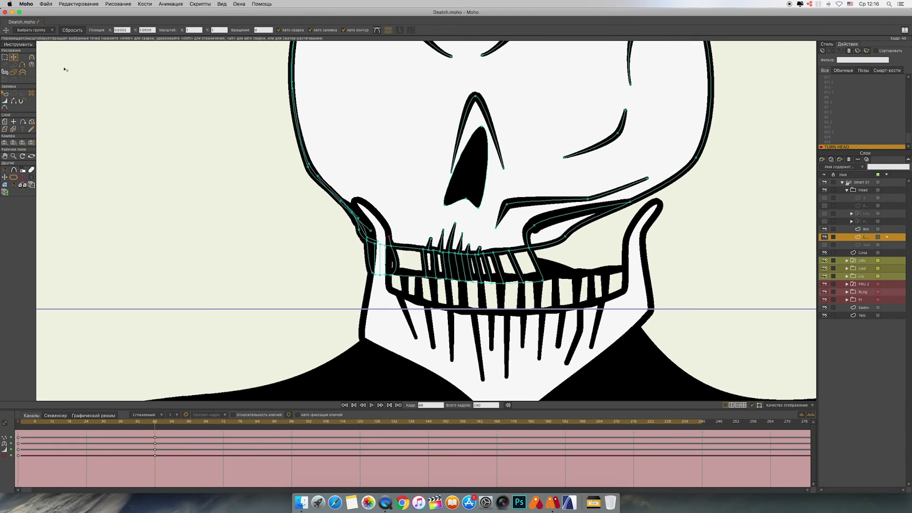
# Step: Pull the upper teeth toward the far side with the Magnet tool, then fine-tune the points of a tooth divider there
pyautogui.click(32, 65)
pyautogui.moveTo(441, 261)
pyautogui.mouseDown()
pyautogui.moveTo(404, 248)
pyautogui.moveTo(398, 277)
pyautogui.mouseUp()
pyautogui.click(13, 57)
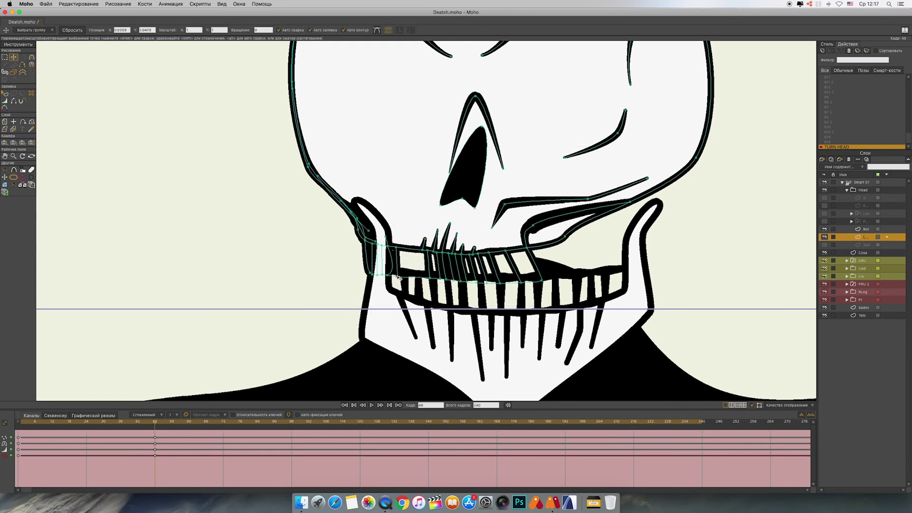
pyautogui.click(377, 30)
pyautogui.moveTo(386, 277); pyautogui.dragTo(389, 275)
pyautogui.moveTo(389, 276); pyautogui.dragTo(391, 246)
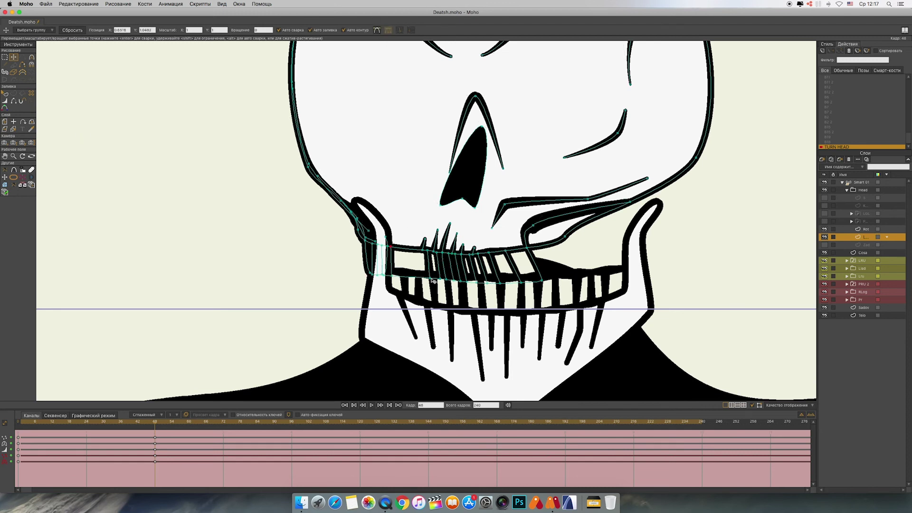
# Step: Move the upper tooth dividers one by one toward the far side and reshape the near-side cheekbone opening
pyautogui.moveTo(433, 280)
pyautogui.mouseDown()
pyautogui.moveTo(428, 241)
pyautogui.moveTo(397, 235)
pyautogui.moveTo(405, 267)
pyautogui.moveTo(438, 254)
pyautogui.moveTo(414, 278)
pyautogui.moveTo(447, 282)
pyautogui.moveTo(432, 254)
pyautogui.moveTo(430, 278)
pyautogui.moveTo(425, 220)
pyautogui.mouseUp()
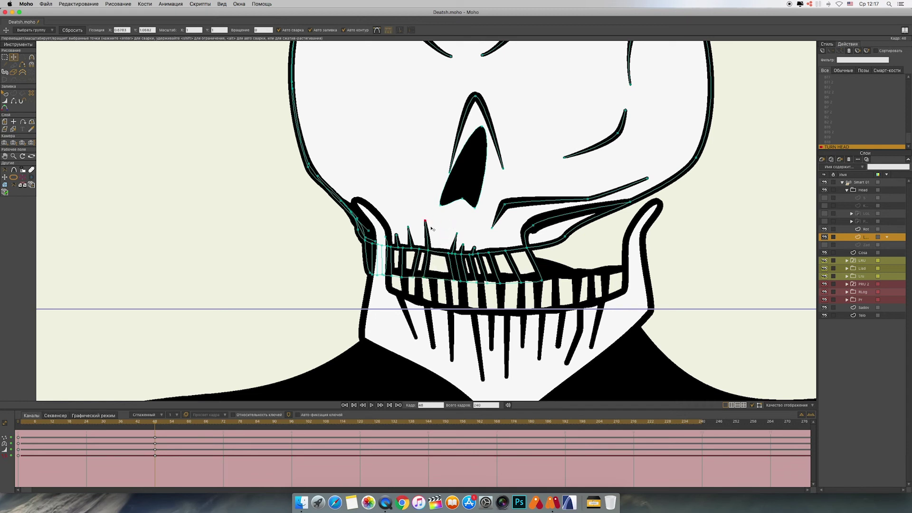
pyautogui.click(426, 251)
pyautogui.moveTo(448, 254); pyautogui.dragTo(440, 231)
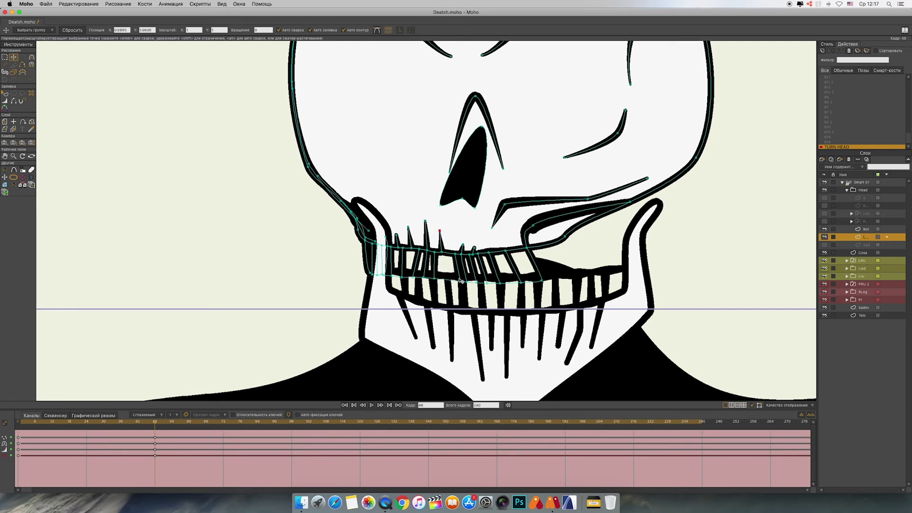
pyautogui.moveTo(460, 281)
pyautogui.mouseDown()
pyautogui.moveTo(444, 280)
pyautogui.moveTo(451, 244)
pyautogui.moveTo(453, 280)
pyautogui.mouseUp()
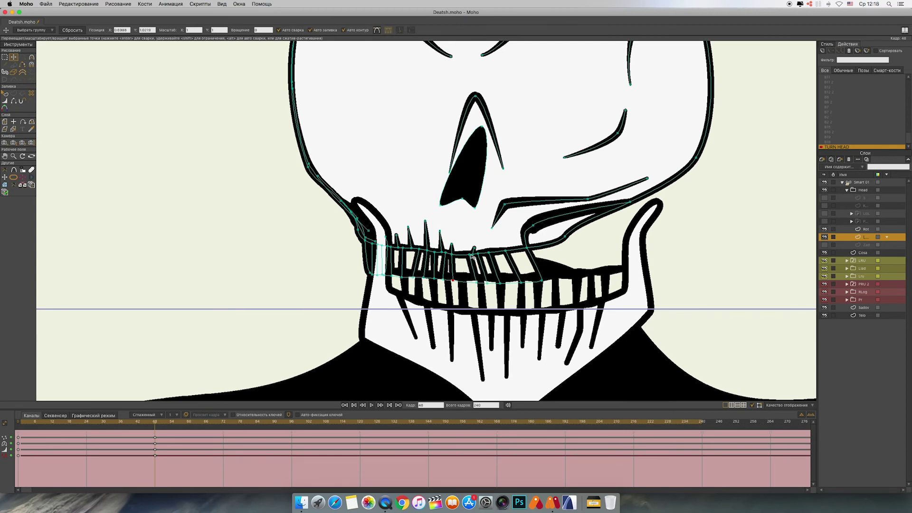
pyautogui.moveTo(474, 247)
pyautogui.mouseDown()
pyautogui.moveTo(459, 255)
pyautogui.moveTo(460, 280)
pyautogui.moveTo(465, 255)
pyautogui.moveTo(481, 257)
pyautogui.moveTo(483, 284)
pyautogui.moveTo(473, 283)
pyautogui.moveTo(498, 253)
pyautogui.moveTo(520, 285)
pyautogui.moveTo(505, 252)
pyautogui.moveTo(596, 237)
pyautogui.mouseUp()
pyautogui.moveTo(533, 226); pyautogui.dragTo(527, 222)
# Step: Shift the arched nose bridge line and the black nasal cavity toward the far side of the face
pyautogui.click(473, 172)
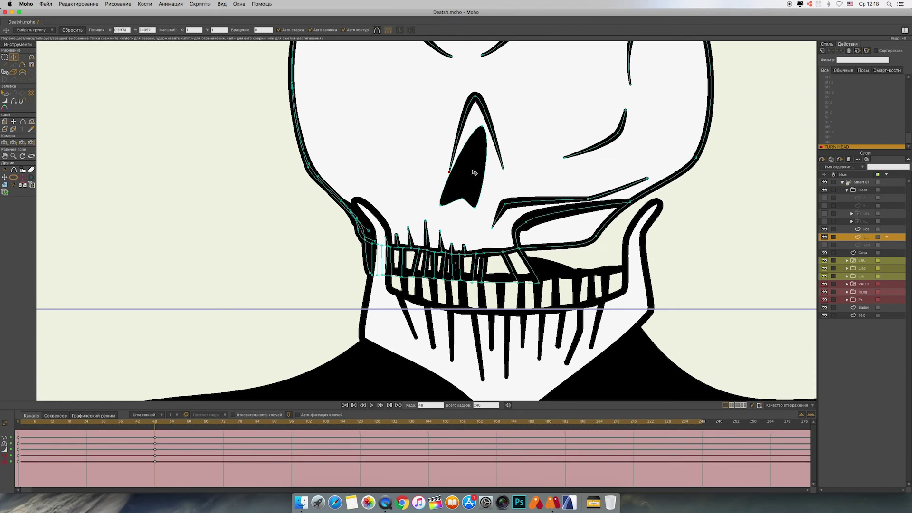
pyautogui.click(467, 109)
pyautogui.moveTo(475, 110); pyautogui.dragTo(390, 110)
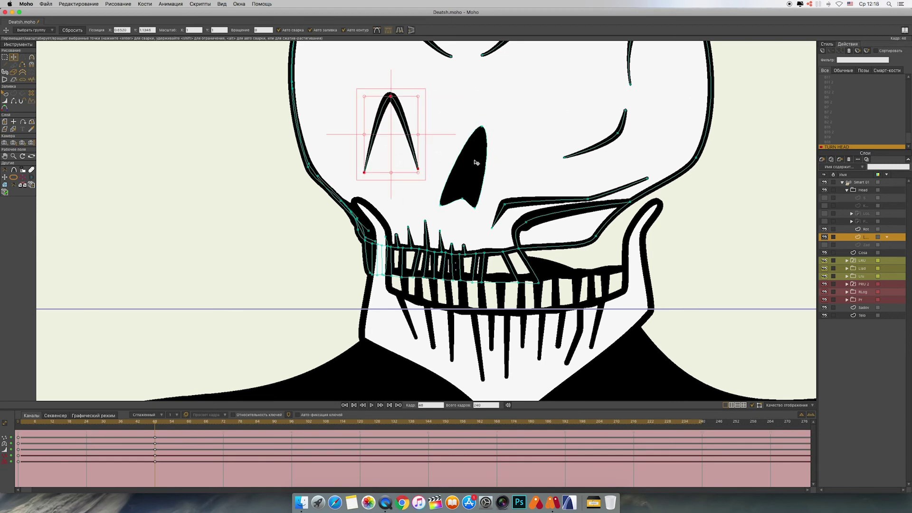
pyautogui.click(475, 163)
pyautogui.moveTo(463, 164); pyautogui.dragTo(392, 158)
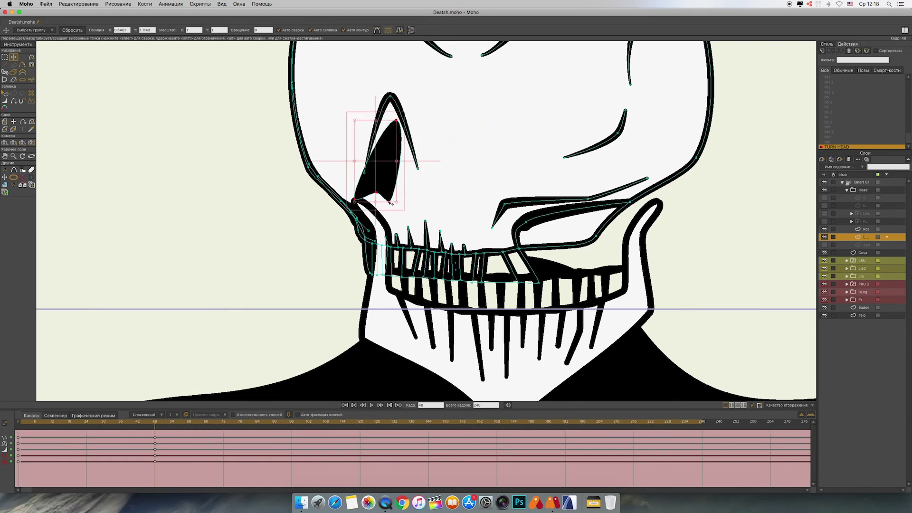
# Step: Reshape the nasal cavity's points so it stands upright and centred beneath the arched nose bridge line
pyautogui.moveTo(390, 202); pyautogui.dragTo(370, 196)
pyautogui.click(394, 131)
pyautogui.moveTo(396, 120); pyautogui.dragTo(392, 119)
pyautogui.moveTo(400, 173); pyautogui.dragTo(395, 175)
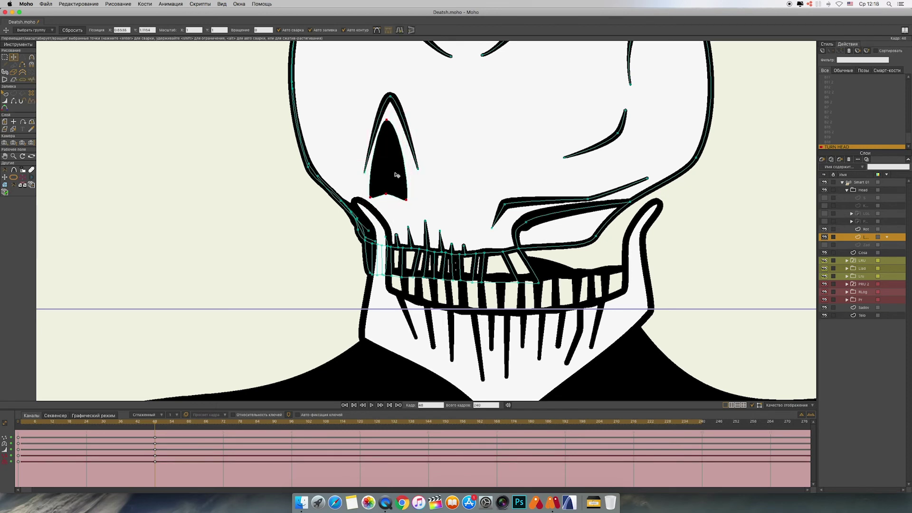
pyautogui.moveTo(395, 101); pyautogui.dragTo(393, 100)
pyautogui.moveTo(391, 153); pyautogui.dragTo(393, 151)
# Step: Move the far-side eyebrow toward the skull's edge and shorten it by bringing its ends closer together
pyautogui.moveTo(504, 104); pyautogui.dragTo(498, 167)
pyautogui.click(423, 103)
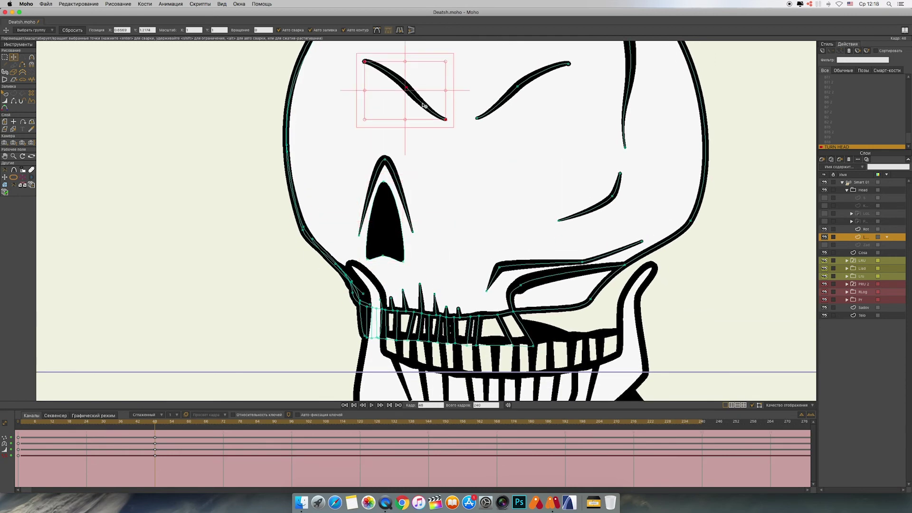
pyautogui.moveTo(422, 103); pyautogui.dragTo(364, 103)
pyautogui.moveTo(306, 61); pyautogui.dragTo(330, 76)
pyautogui.moveTo(387, 119); pyautogui.dragTo(335, 98)
pyautogui.click(360, 99)
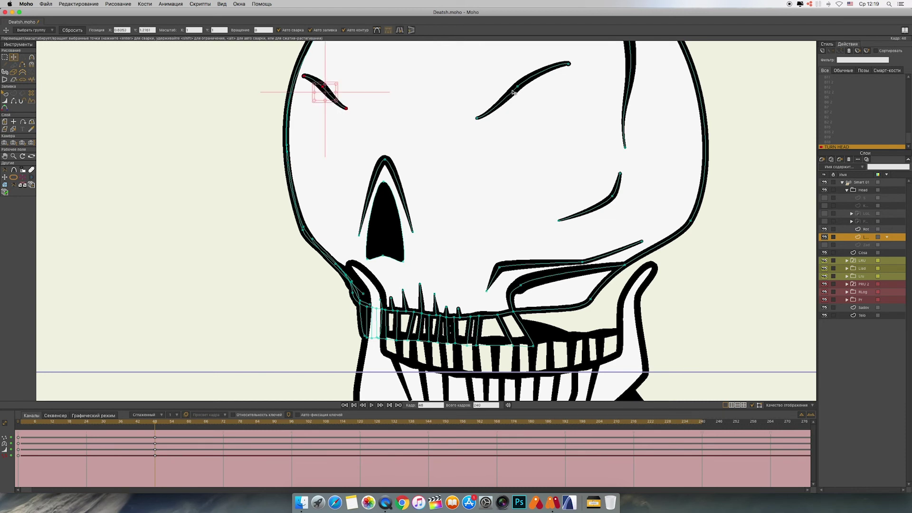
# Step: Shift the near-side eyebrow and the near-side cheek crease toward the nose
pyautogui.doubleClick(505, 101)
pyautogui.moveTo(505, 101); pyautogui.dragTo(443, 93)
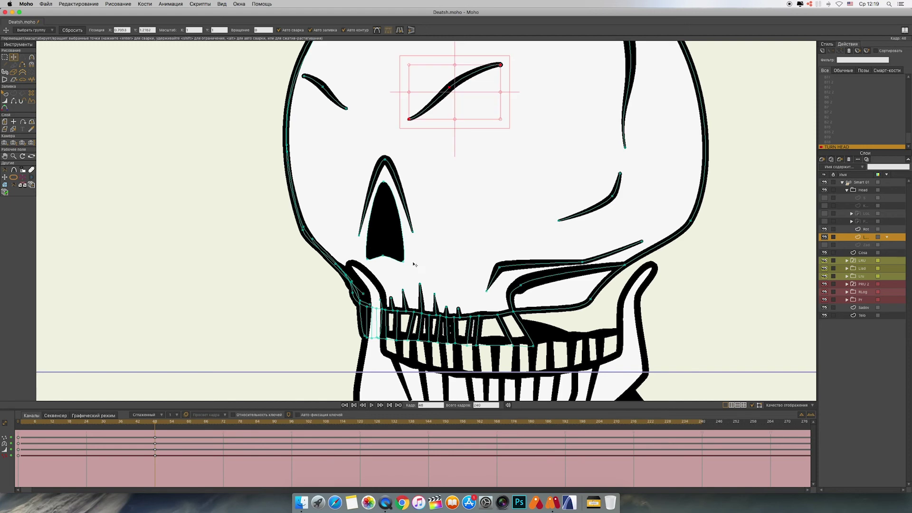
pyautogui.scroll(-3, 499, 330)
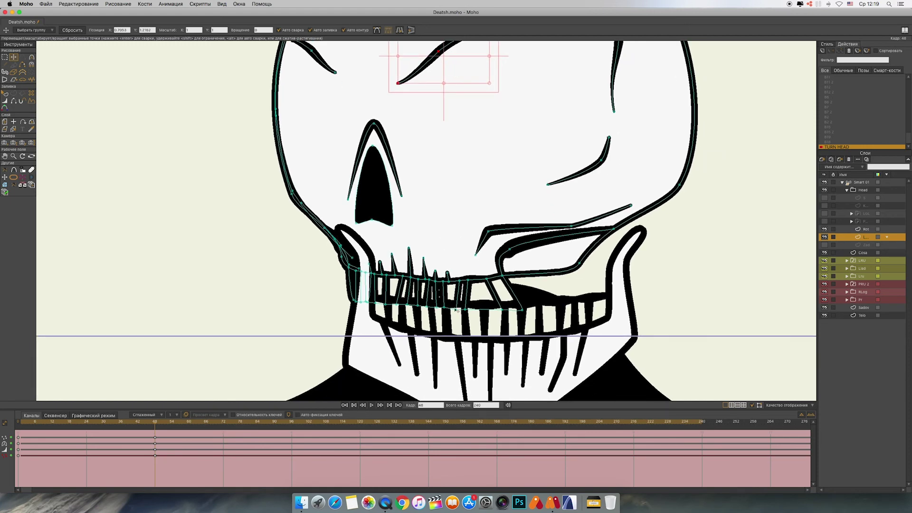
pyautogui.scroll(3, 496, 217)
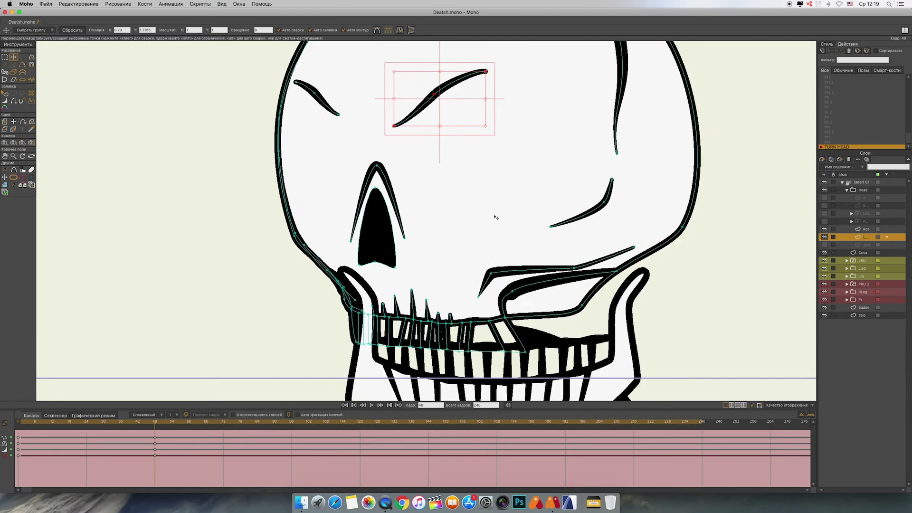
pyautogui.scroll(3, 495, 217)
pyautogui.click(602, 259)
pyautogui.moveTo(602, 259); pyautogui.dragTo(521, 267)
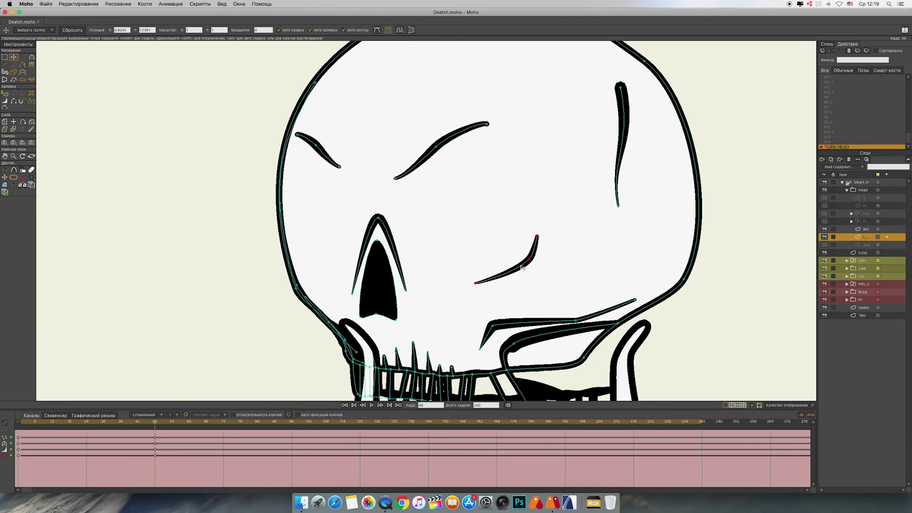
# Step: Move the near-side temple line and the upper cheekbone line toward the nose, adjusting the points at the cheekbone line's inner end
pyautogui.click(623, 145)
pyautogui.moveTo(630, 211); pyautogui.dragTo(539, 214)
pyautogui.moveTo(585, 280); pyautogui.dragTo(576, 209)
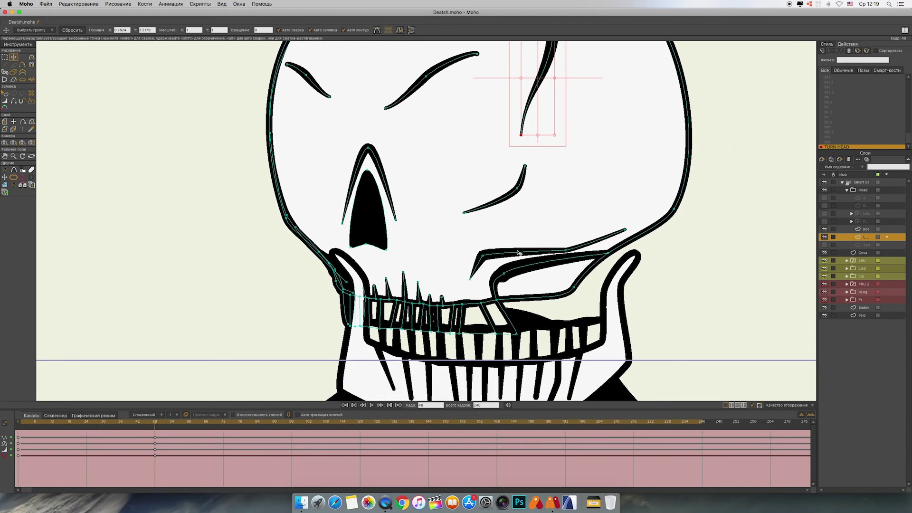
pyautogui.moveTo(518, 252)
pyautogui.mouseDown()
pyautogui.moveTo(477, 245)
pyautogui.moveTo(494, 244)
pyautogui.mouseUp()
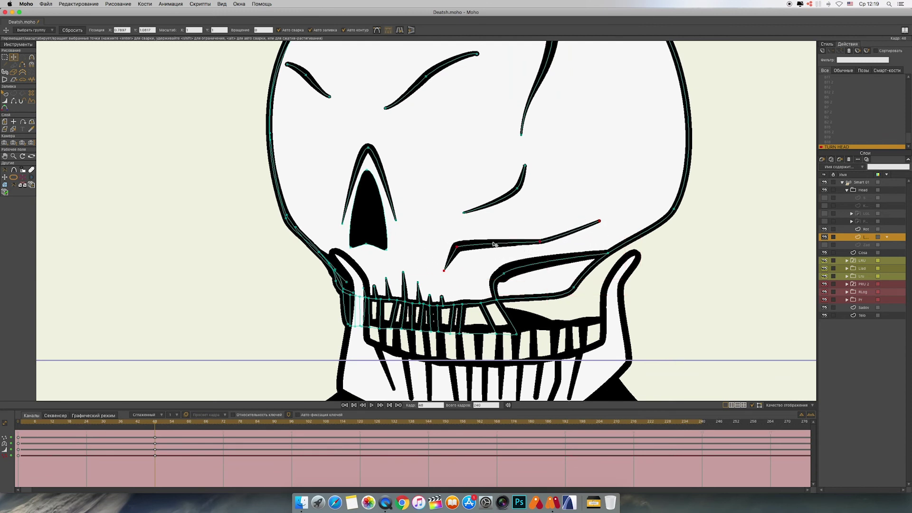
pyautogui.moveTo(445, 271); pyautogui.dragTo(460, 251)
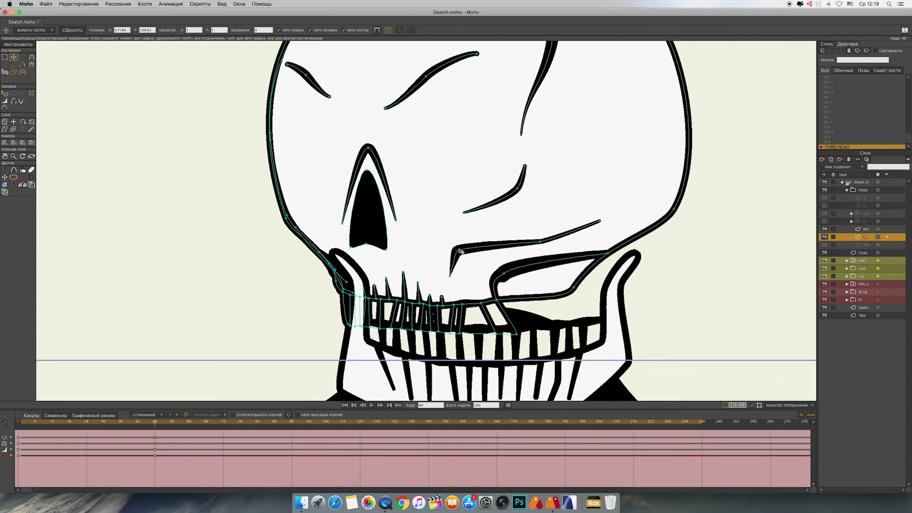
# Step: Reposition a tooth divider in the middle of the upper teeth to even out the spacing
pyautogui.moveTo(460, 333); pyautogui.dragTo(456, 304)
pyautogui.moveTo(707, 337); pyautogui.dragTo(668, 243)
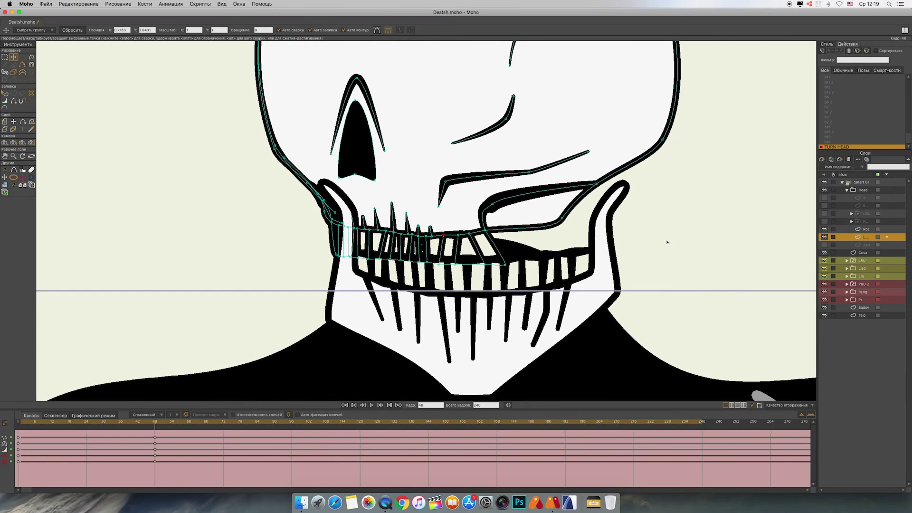
pyautogui.scroll(3, 668, 244)
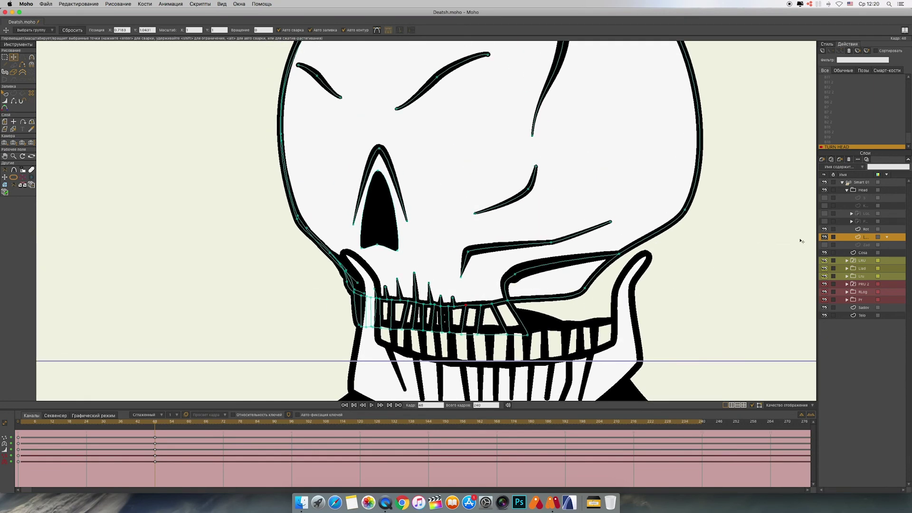
# Step: Select the Rot jaw layer and move the points of the far-side jaw branch outward against the skull's edge
pyautogui.moveTo(780, 289); pyautogui.dragTo(786, 239)
pyautogui.click(845, 231)
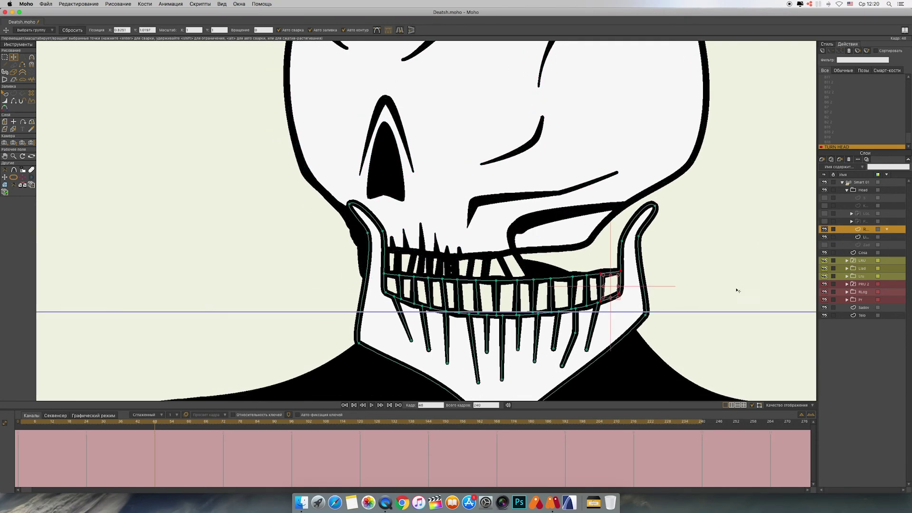
pyautogui.moveTo(729, 290); pyautogui.dragTo(718, 257)
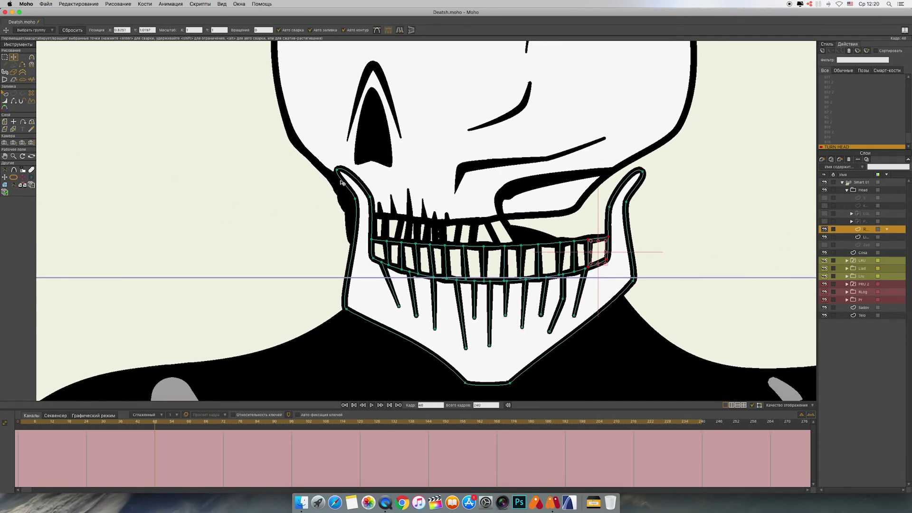
pyautogui.moveTo(339, 172); pyautogui.dragTo(373, 241)
pyautogui.click(363, 205)
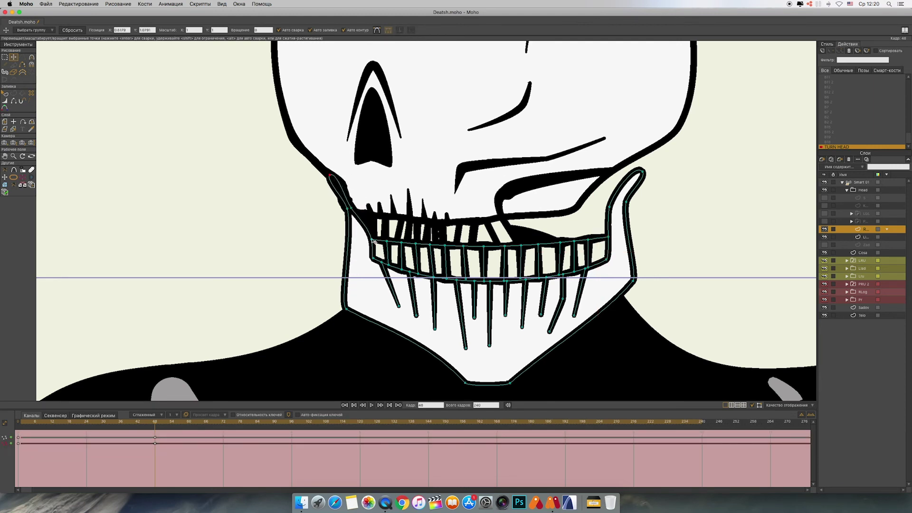
# Step: Nudge the far-side jaw corner inward and shift the lower teeth's far-side end and the first two chin lines toward that side
pyautogui.moveTo(349, 310); pyautogui.dragTo(354, 309)
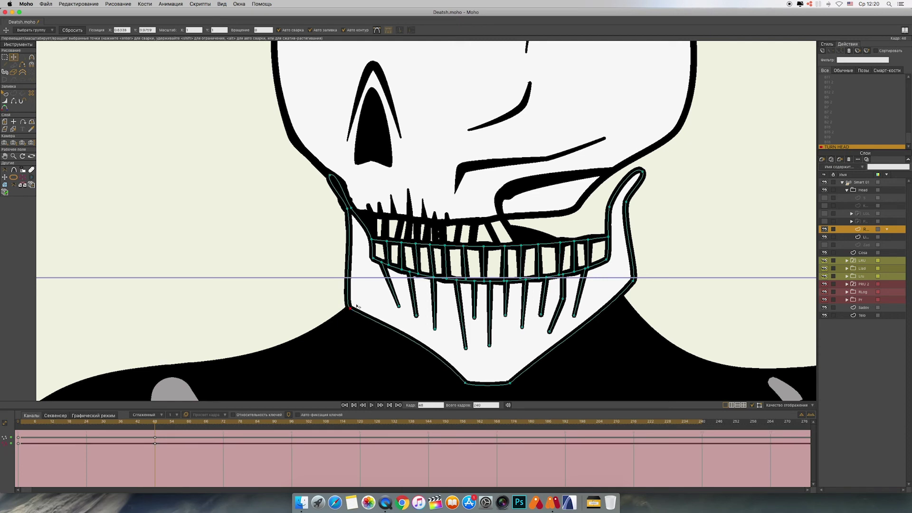
pyautogui.moveTo(374, 258)
pyautogui.mouseDown()
pyautogui.moveTo(363, 242)
pyautogui.moveTo(361, 263)
pyautogui.moveTo(369, 263)
pyautogui.mouseUp()
pyautogui.moveTo(399, 308); pyautogui.dragTo(373, 310)
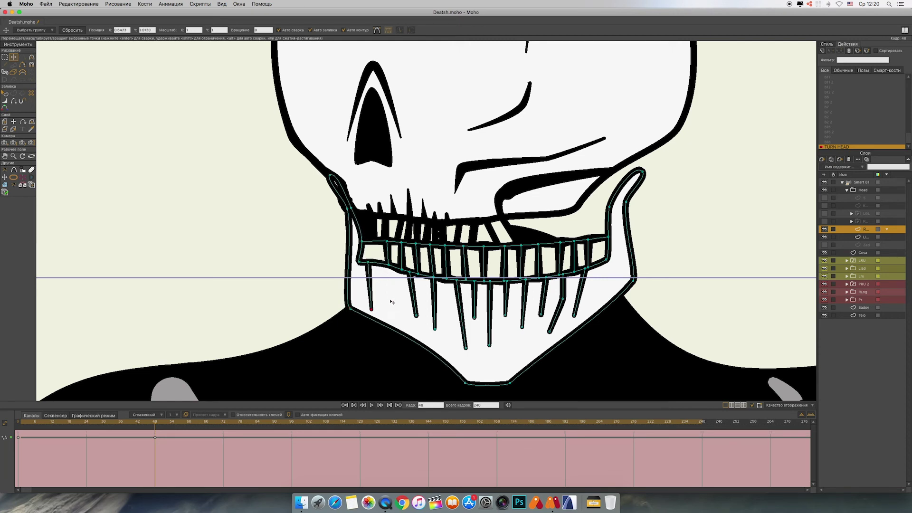
pyautogui.moveTo(390, 266)
pyautogui.mouseDown()
pyautogui.moveTo(381, 266)
pyautogui.moveTo(378, 242)
pyautogui.moveTo(388, 243)
pyautogui.moveTo(391, 272)
pyautogui.moveTo(405, 272)
pyautogui.mouseUp()
pyautogui.moveTo(417, 317); pyautogui.dragTo(404, 314)
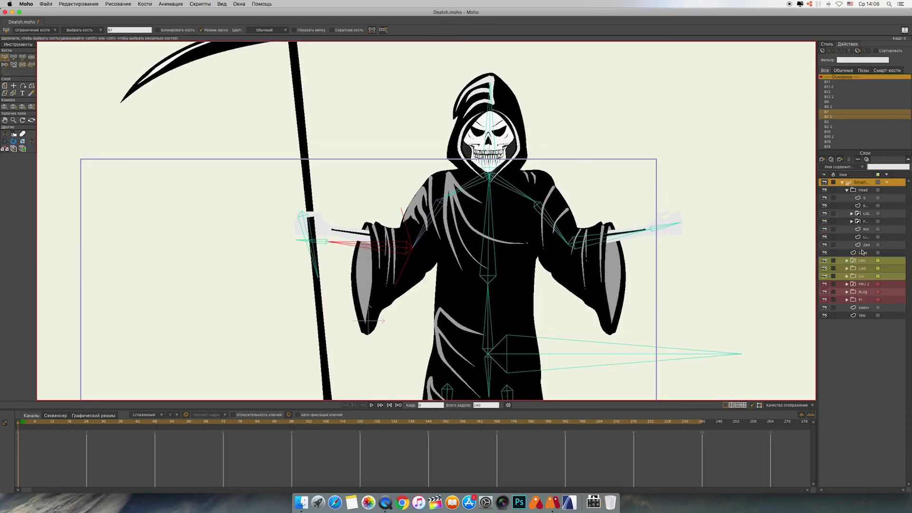
# Step: Add a new vector layer above the skull layer in the head group and name it Zub
pyautogui.click(851, 237)
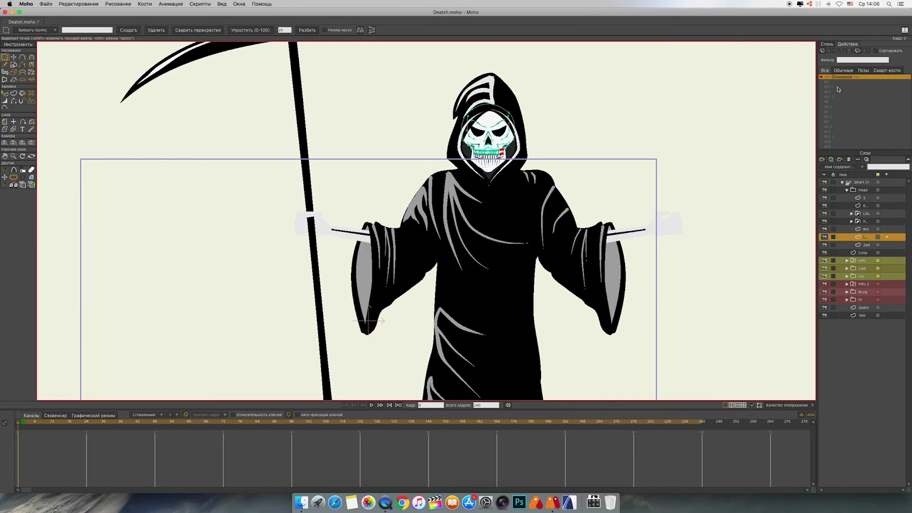
pyautogui.click(822, 160)
pyautogui.click(863, 243)
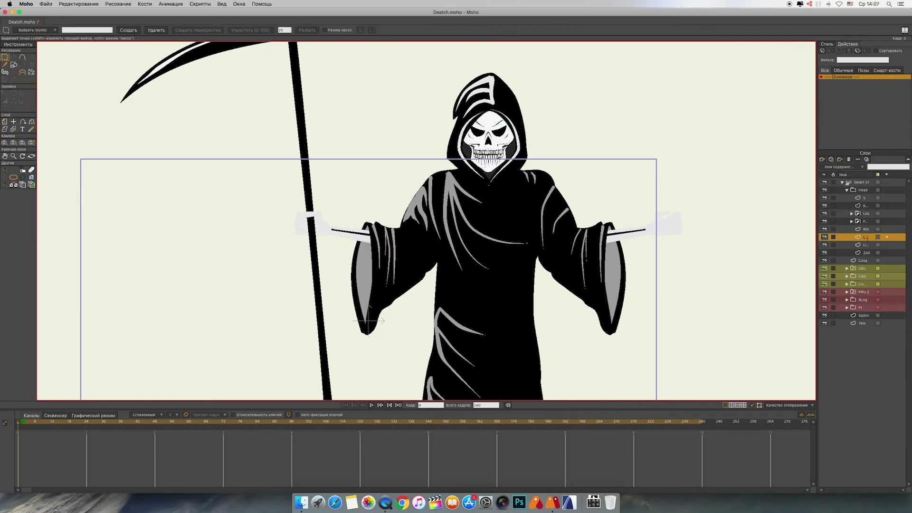
pyautogui.doubleClick(865, 237)
pyautogui.press('Return')
pyautogui.click(872, 245)
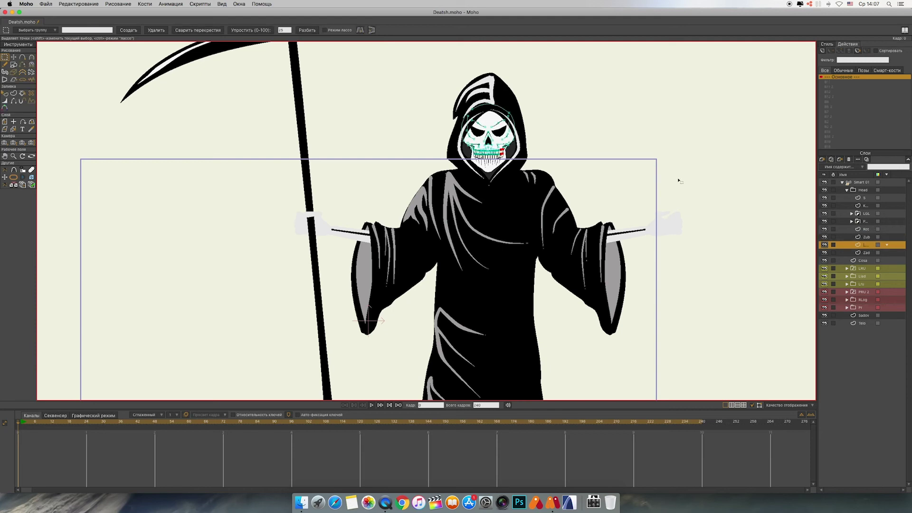
# Step: Hide the two hood layers at the top of the Head group to expose the whole skull
pyautogui.scroll(10, 679, 181)
pyautogui.moveTo(680, 181); pyautogui.dragTo(619, 224)
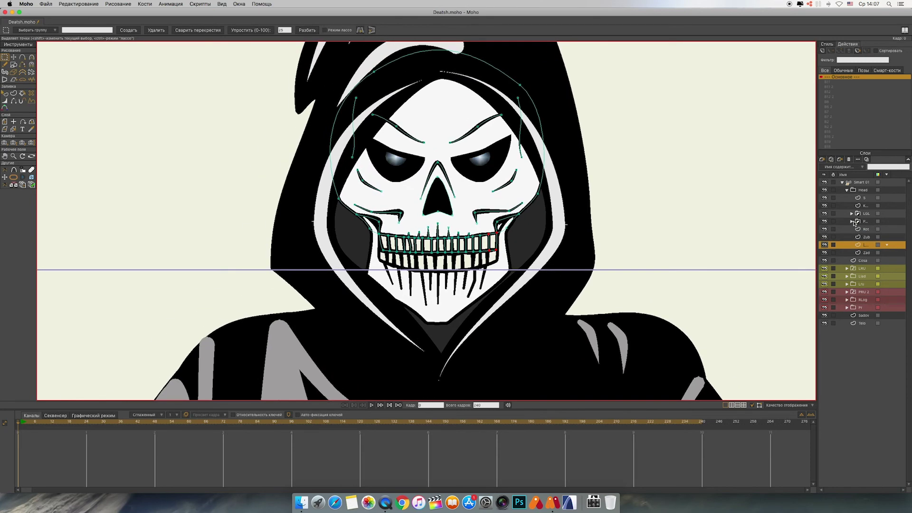
pyautogui.click(824, 206)
pyautogui.click(824, 198)
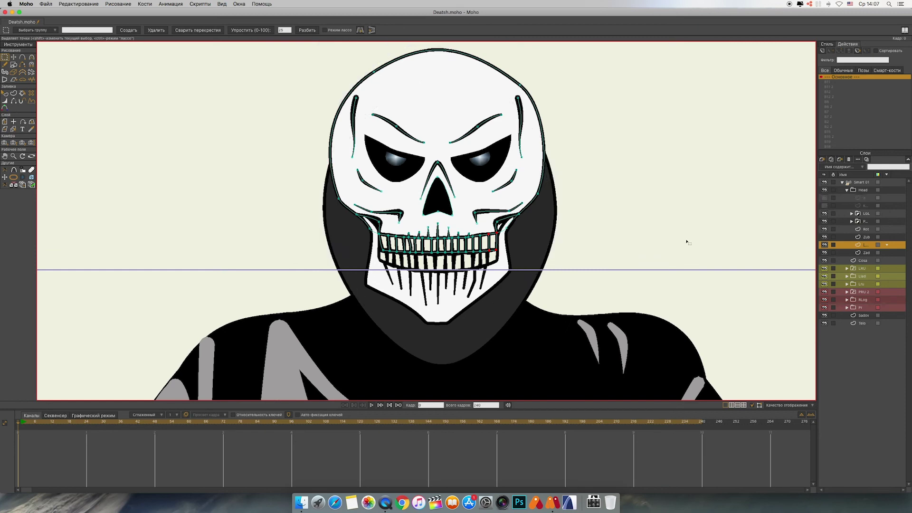
# Step: Copy the upper teeth with their root lines from the skull layer into the Zub layer and hide the skull layer
pyautogui.scroll(3, 687, 243)
pyautogui.moveTo(714, 255); pyautogui.dragTo(701, 234)
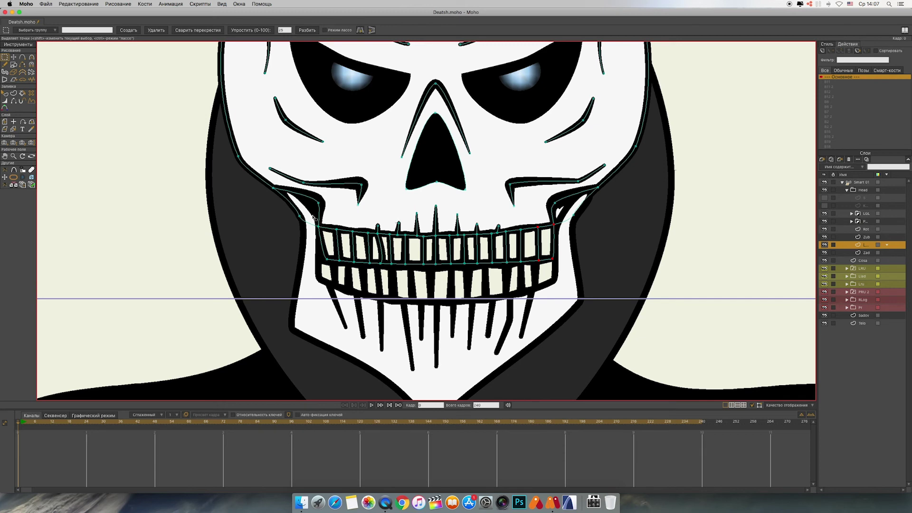
pyautogui.moveTo(314, 217); pyautogui.dragTo(564, 279)
pyautogui.moveTo(413, 201); pyautogui.dragTo(471, 254)
pyautogui.click(848, 237)
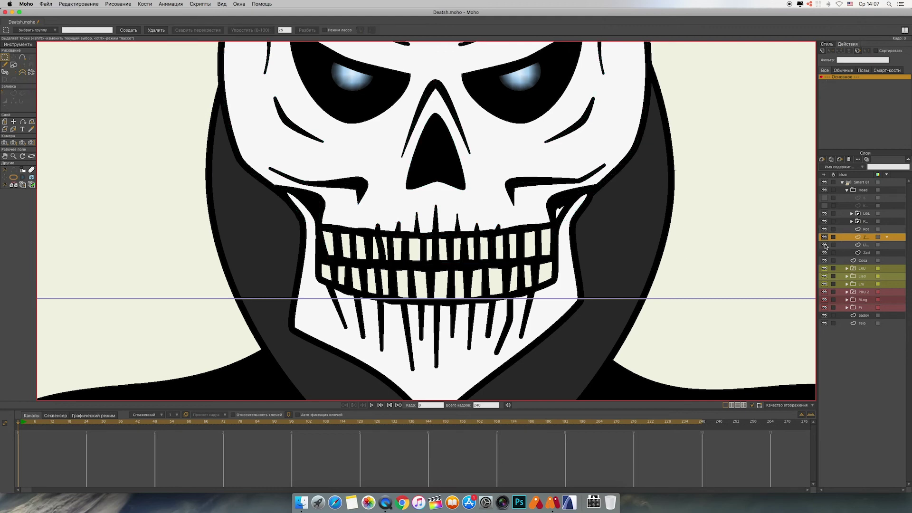
pyautogui.click(825, 246)
pyautogui.press('t')
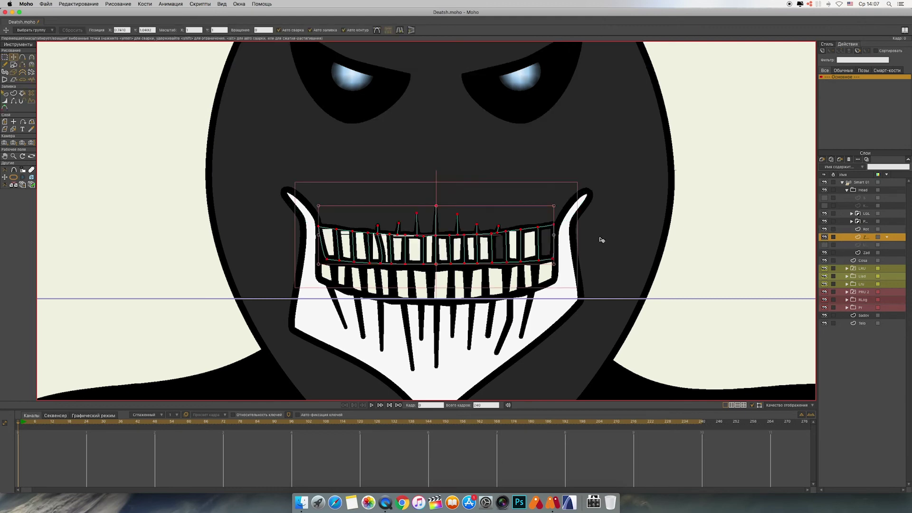
# Step: Adjust the last short root line and straighten the curved tooth divider in the Zub layer using its Bezier handles
pyautogui.scroll(5, 608, 241)
pyautogui.moveTo(592, 208); pyautogui.dragTo(588, 183)
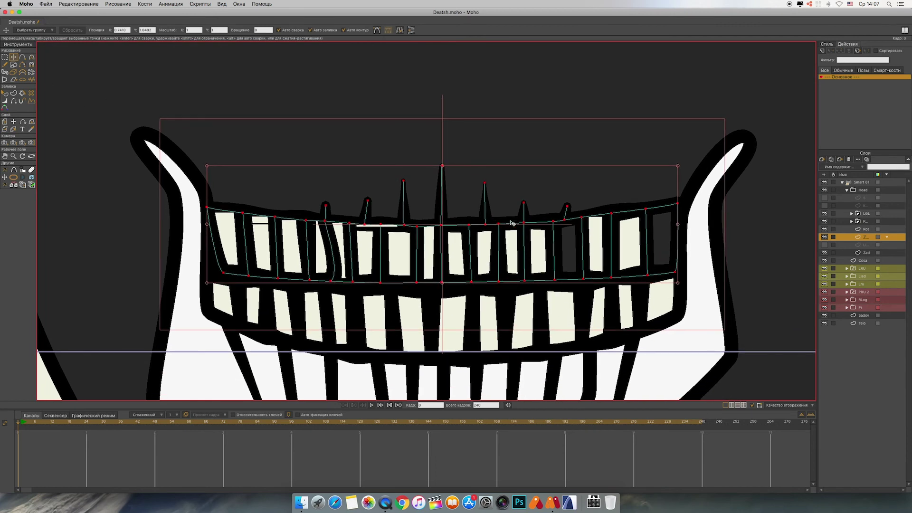
pyautogui.click(568, 208)
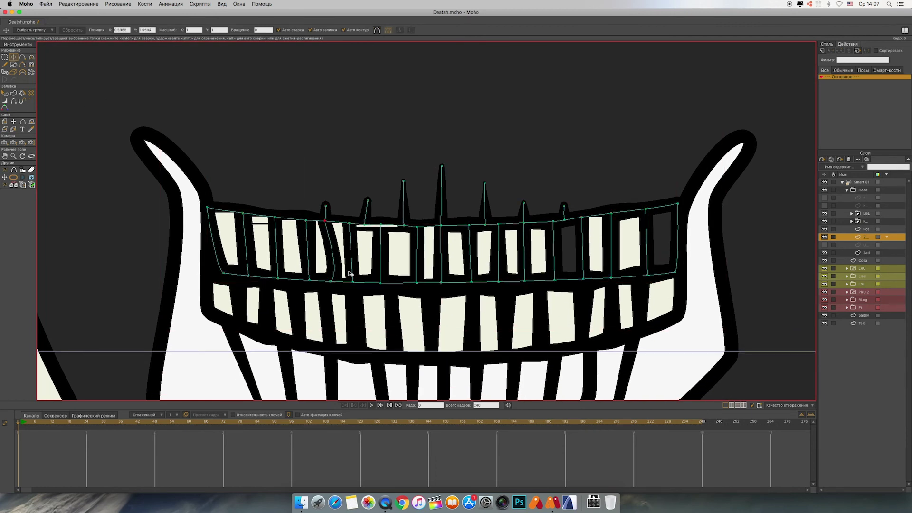
pyautogui.click(376, 30)
pyautogui.moveTo(344, 279); pyautogui.dragTo(331, 244)
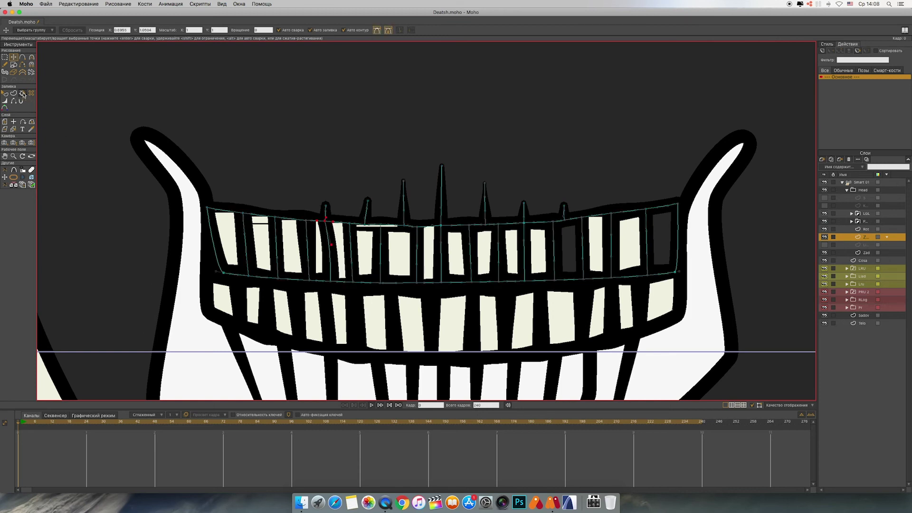
# Step: Fill the two empty upper teeth in the Zub layer with the white fill and black outline
pyautogui.click(823, 45)
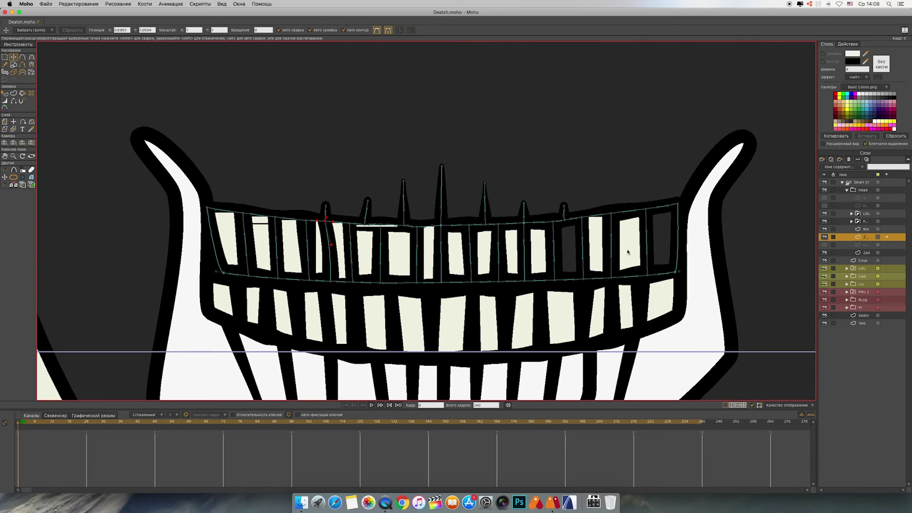
pyautogui.click(22, 93)
pyautogui.click(569, 247)
pyautogui.click(662, 247)
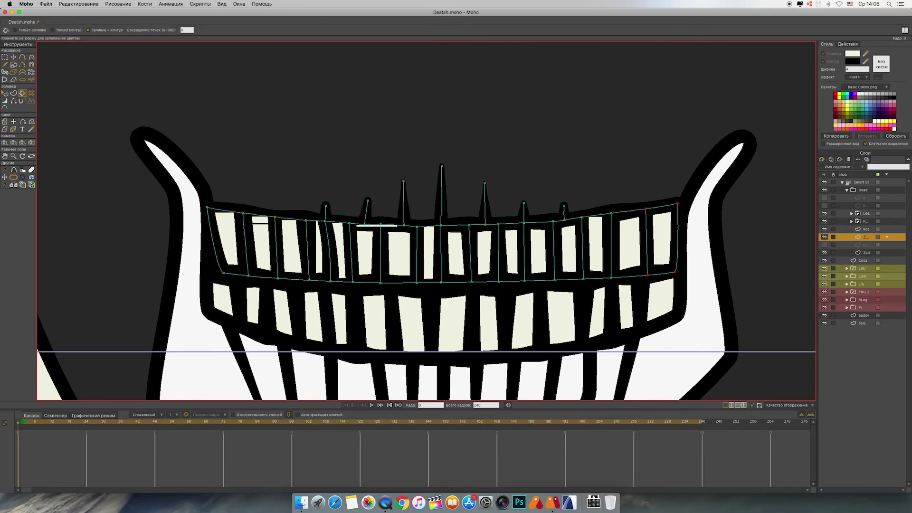
# Step: Show the skull layer again and delete the lower row of points of its upper teeth
pyautogui.press('t')
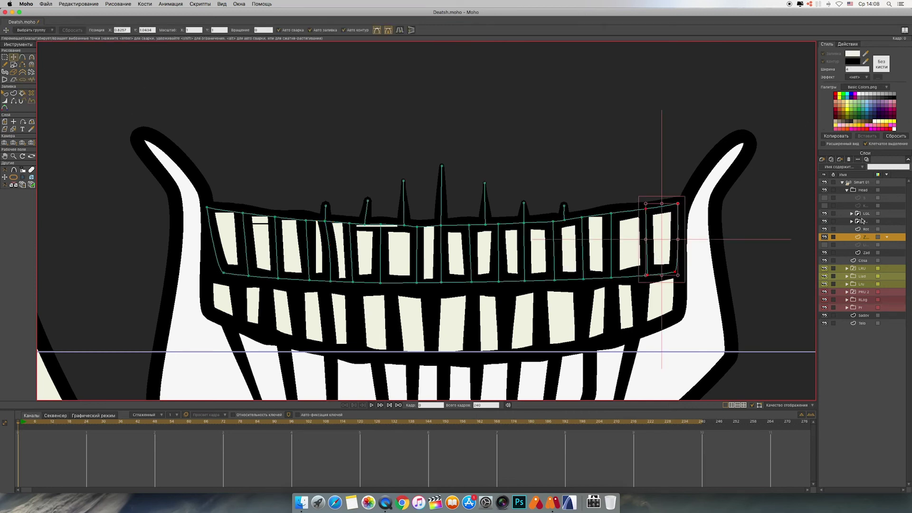
pyautogui.click(849, 246)
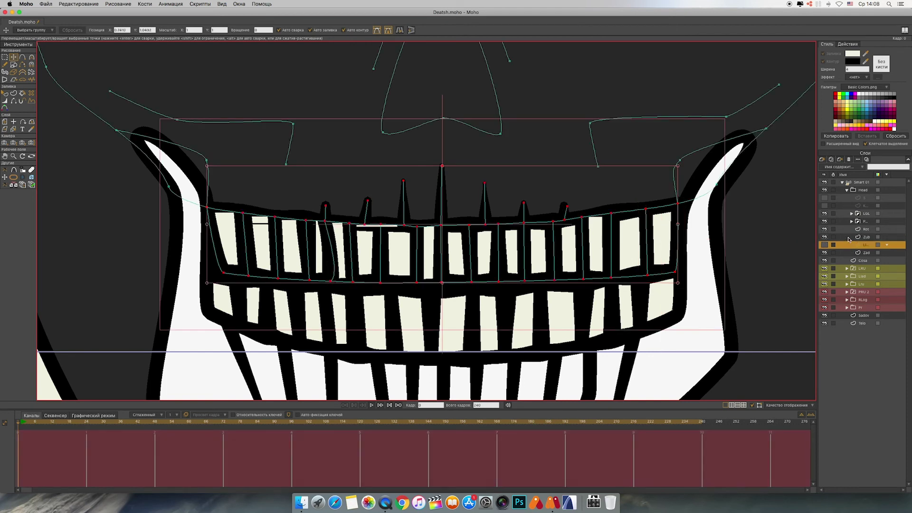
pyautogui.click(826, 246)
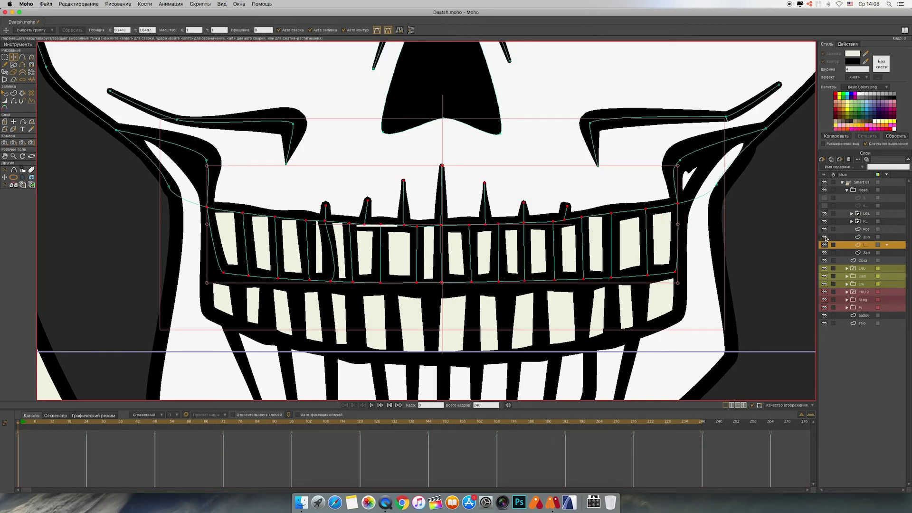
pyautogui.moveTo(770, 223); pyautogui.dragTo(769, 227)
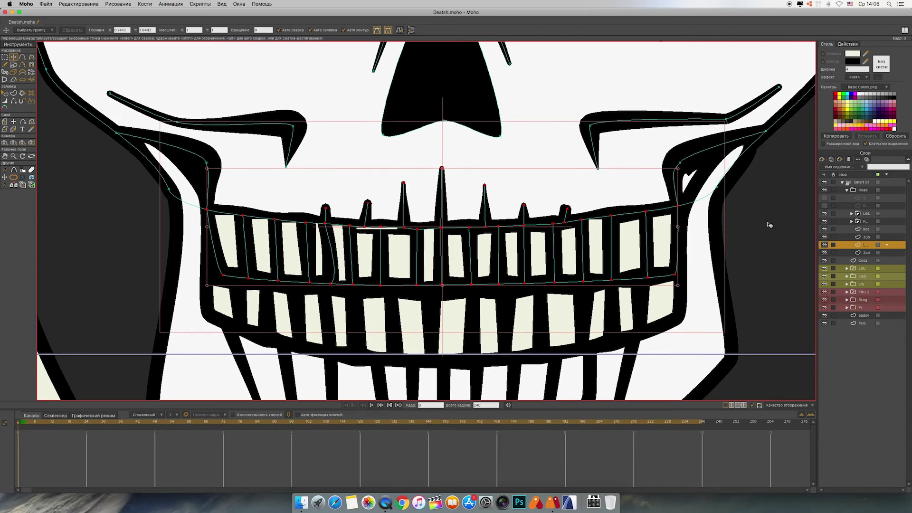
pyautogui.click(192, 240)
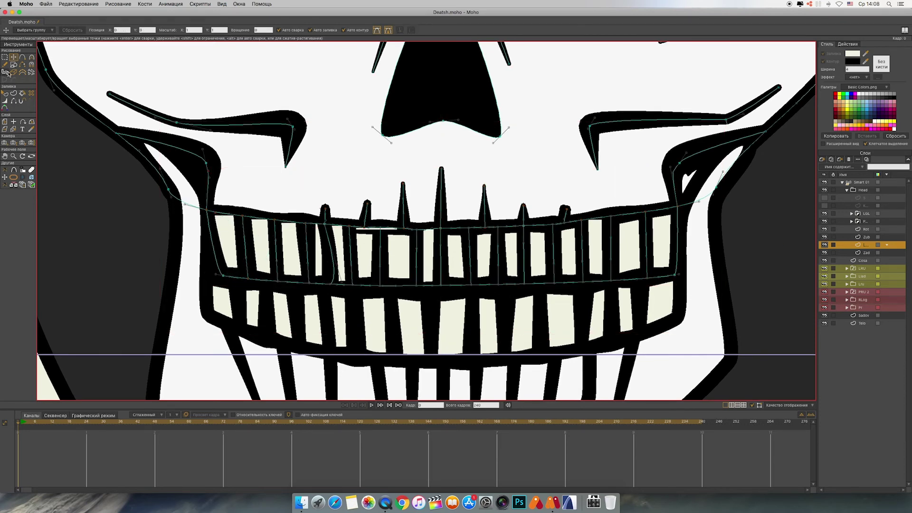
pyautogui.click(5, 57)
pyautogui.moveTo(186, 230); pyautogui.dragTo(687, 341)
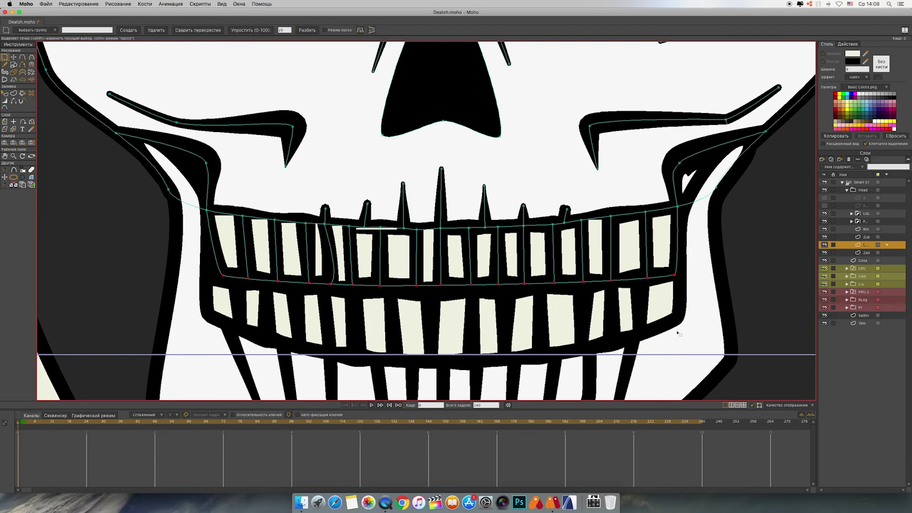
pyautogui.press('Delete')
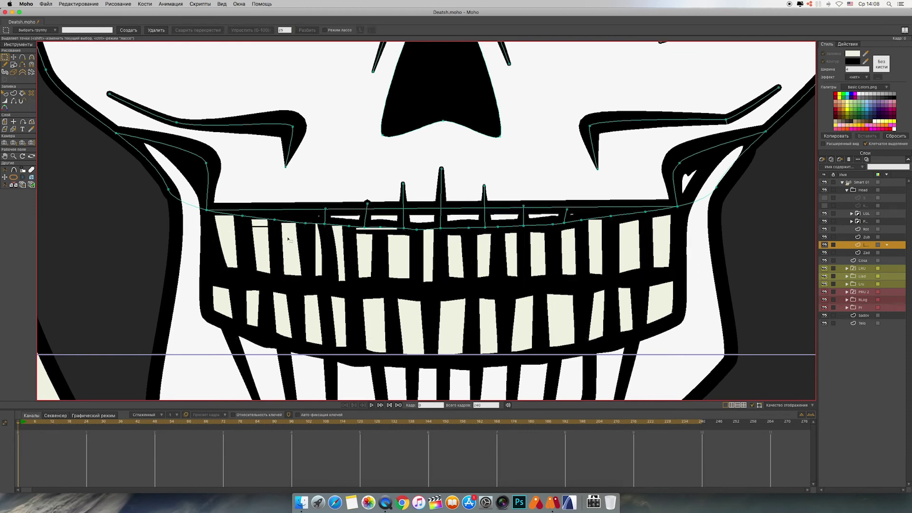
# Step: Try to delete the remaining upper-teeth edge points and a tooth root line from the skull layer
pyautogui.moveTo(238, 215); pyautogui.dragTo(657, 284)
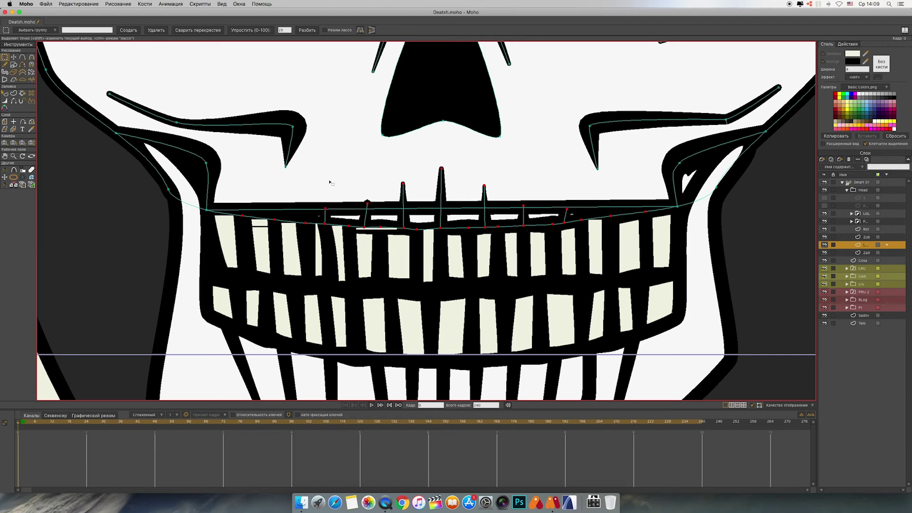
pyautogui.press('Delete')
pyautogui.press('super+z')
pyautogui.click(13, 57)
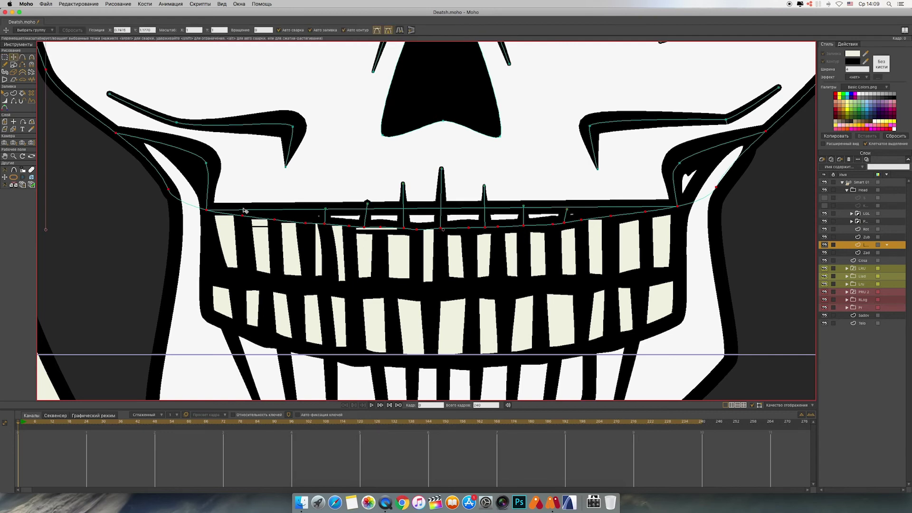
pyautogui.click(275, 220)
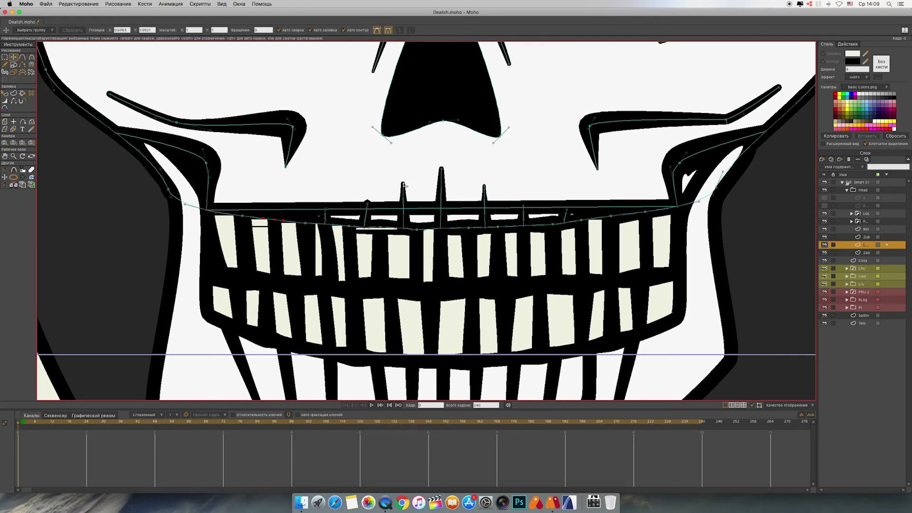
pyautogui.click(405, 219)
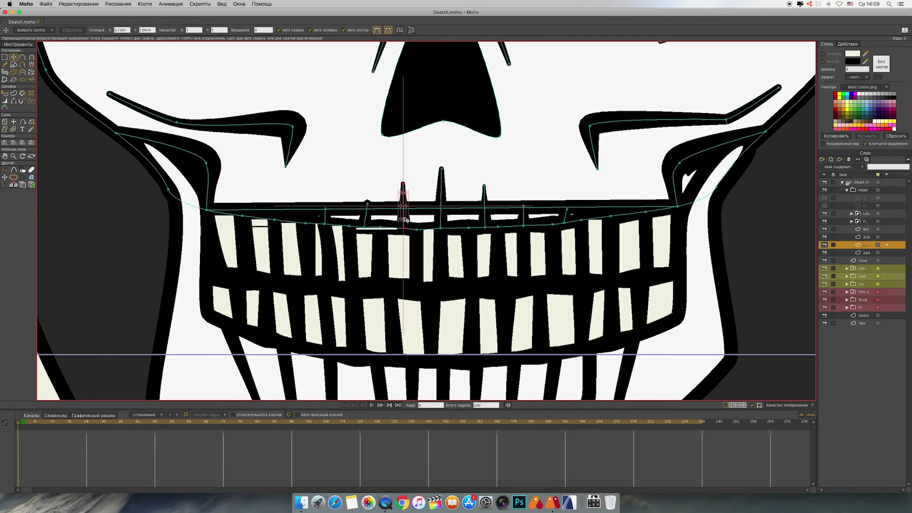
pyautogui.press('Delete')
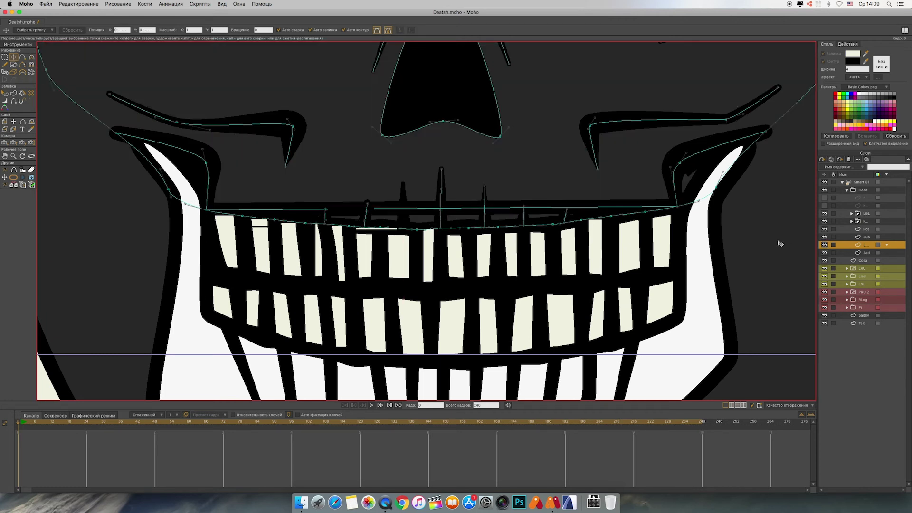
pyautogui.press('super+z')
# Step: Hide the Zad and Zub layers to isolate the skull's lower edge
pyautogui.scroll(3, 807, 249)
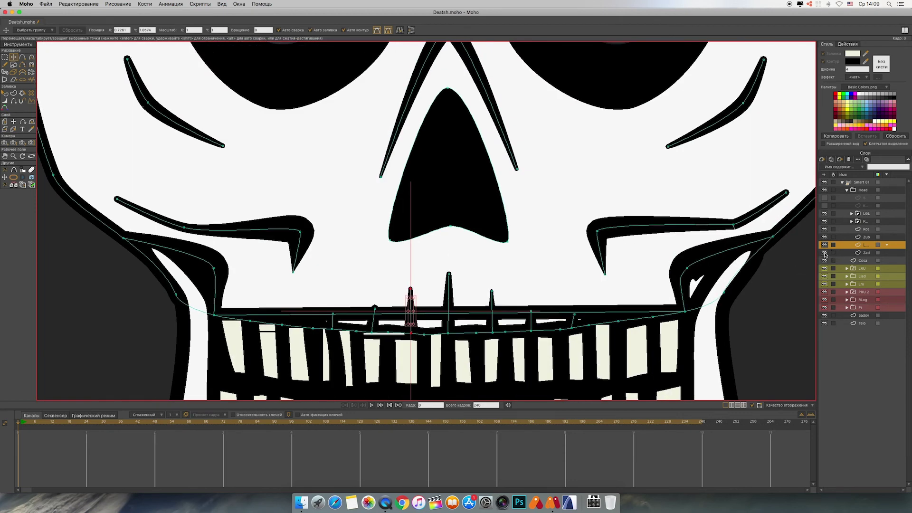
pyautogui.click(825, 253)
pyautogui.click(825, 237)
pyautogui.scroll(-3, 502, 387)
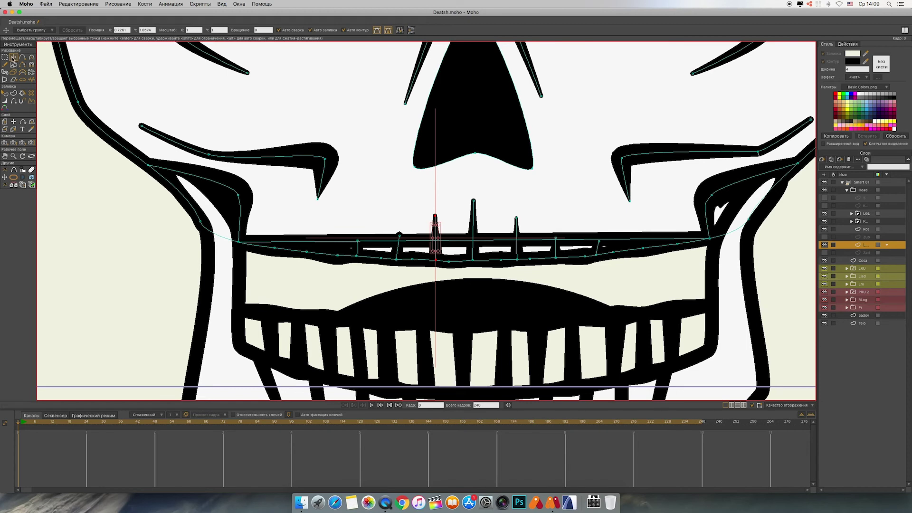
# Step: Add a point in the middle of the skull's straight lower edge and pull it down into a curve over the mouth opening
pyautogui.click(22, 57)
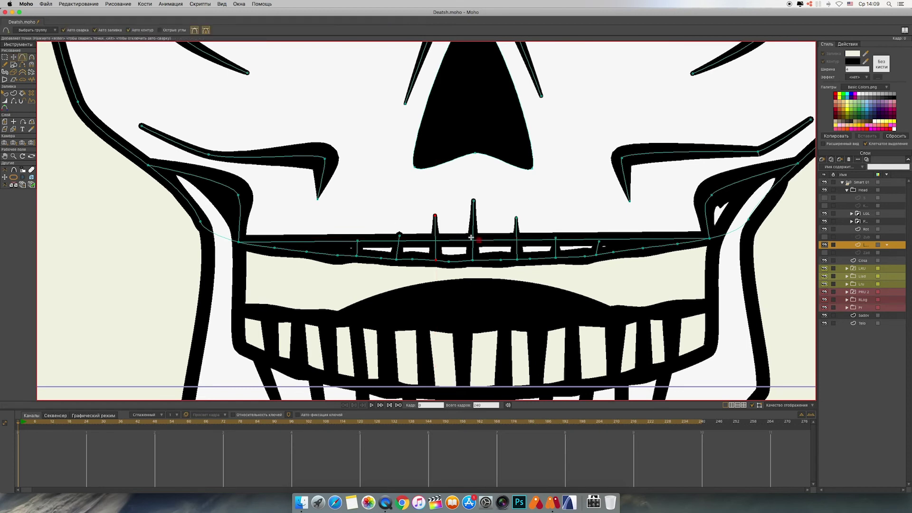
pyautogui.click(13, 58)
pyautogui.moveTo(462, 240); pyautogui.dragTo(465, 301)
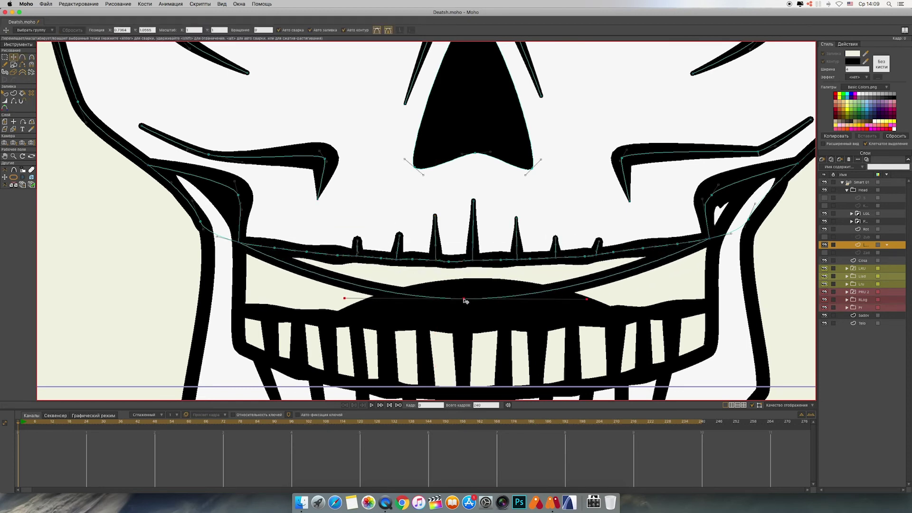
# Step: Delete the remaining upper-teeth edge points and tooth root lines from the skull layer
pyautogui.doubleClick(415, 259)
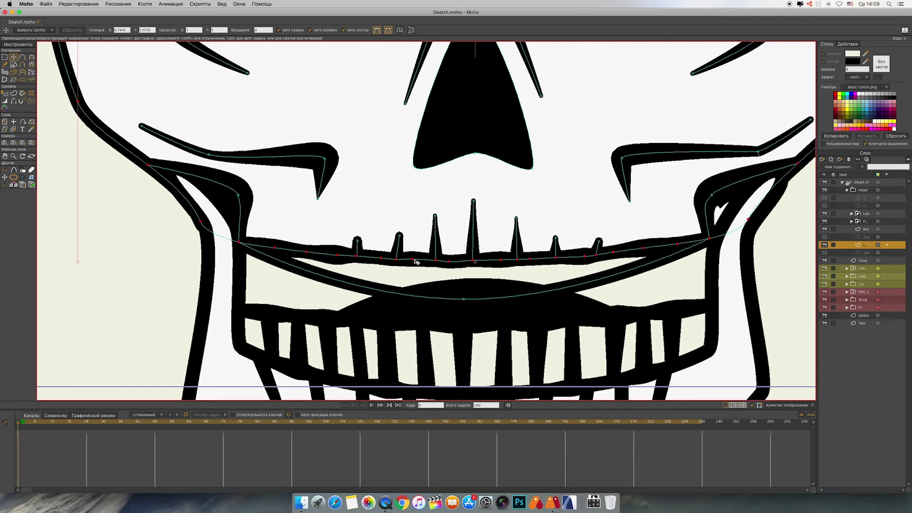
pyautogui.press('g')
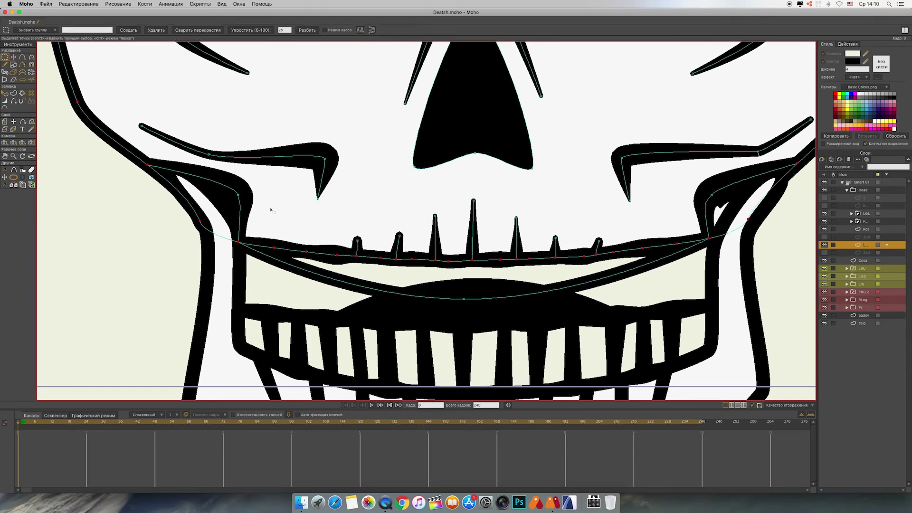
pyautogui.moveTo(268, 209); pyautogui.dragTo(679, 252)
pyautogui.moveTo(455, 195); pyautogui.dragTo(514, 271)
pyautogui.press('Delete')
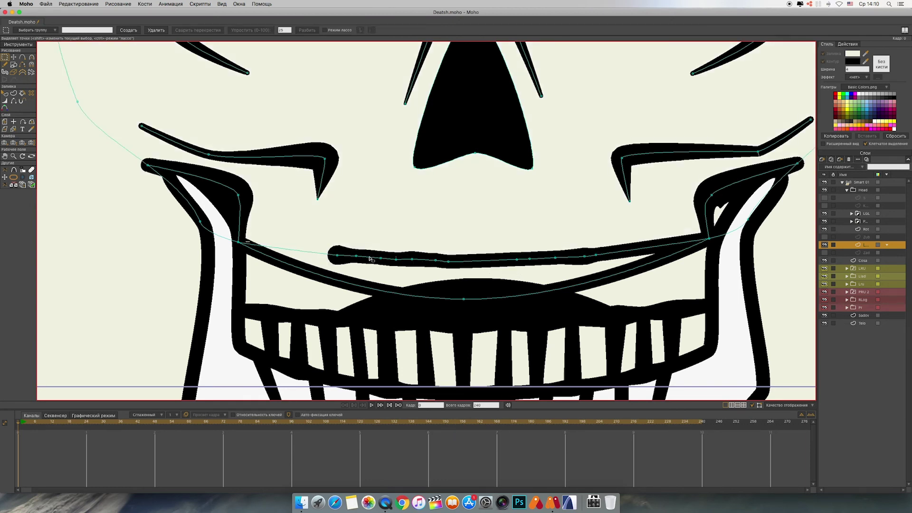
pyautogui.press('super+a')
pyautogui.moveTo(290, 236)
pyautogui.mouseDown()
pyautogui.moveTo(550, 277)
pyautogui.moveTo(623, 268)
pyautogui.mouseUp()
pyautogui.press('Delete')
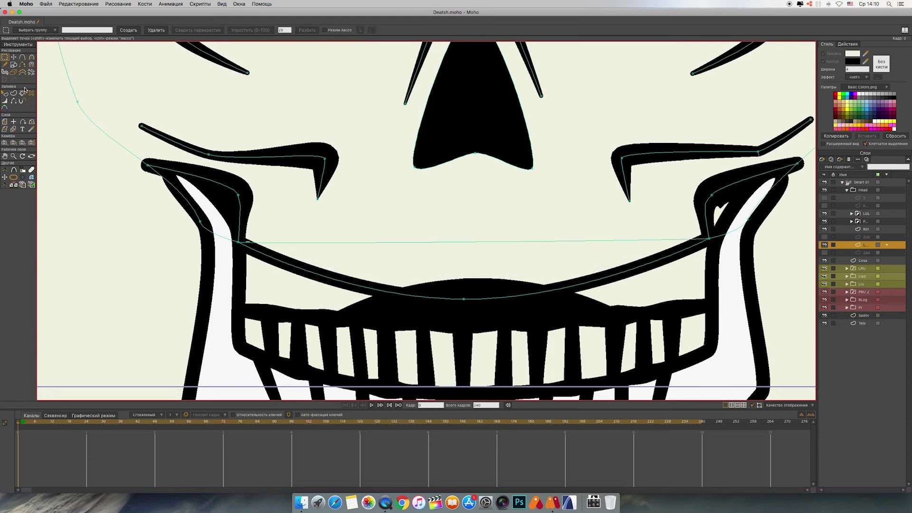
# Step: Replace the middle point of the skull's lower mouth edge with a new one and pull it down into a shallower curve
pyautogui.press('t')
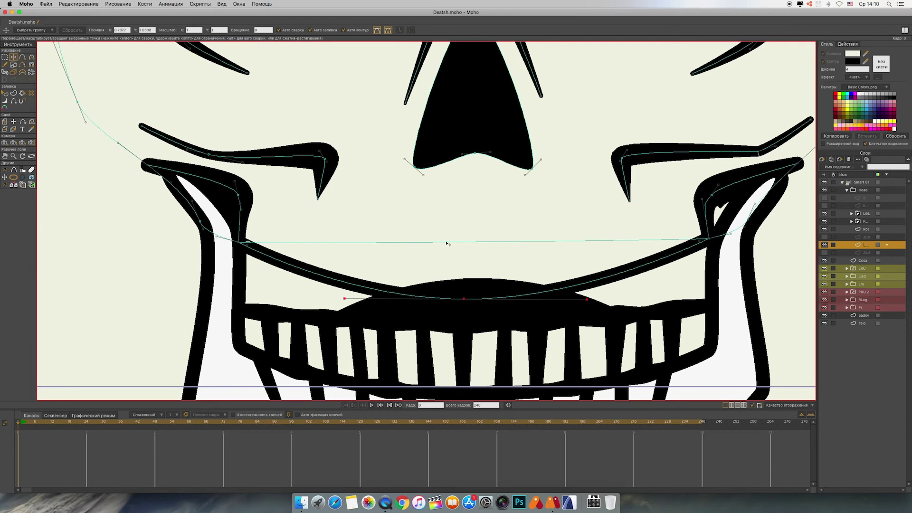
pyautogui.moveTo(464, 299); pyautogui.dragTo(465, 299)
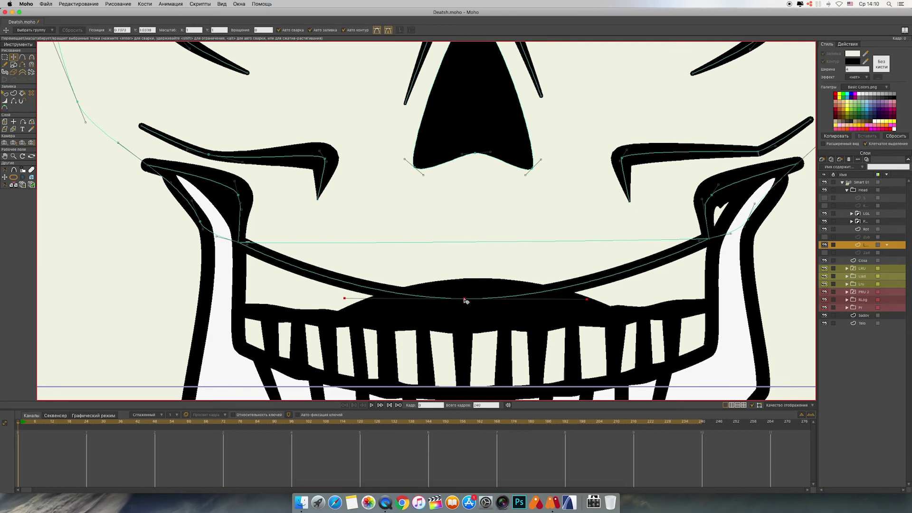
pyautogui.press('Delete')
pyautogui.press('a')
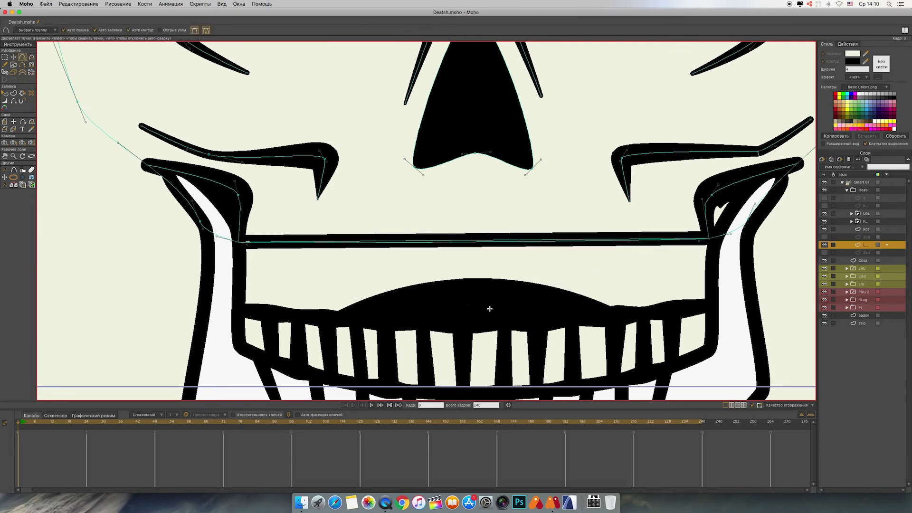
pyautogui.click(464, 241)
pyautogui.click(13, 56)
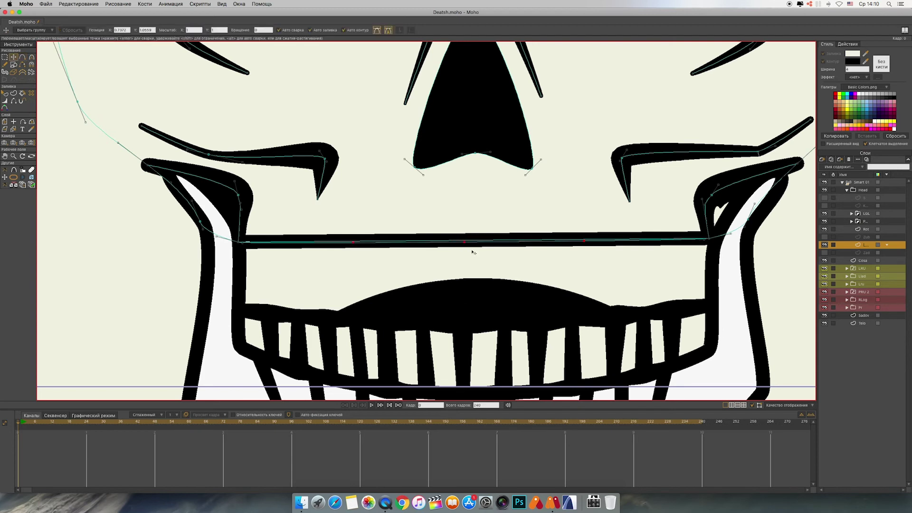
pyautogui.moveTo(465, 241); pyautogui.dragTo(466, 288)
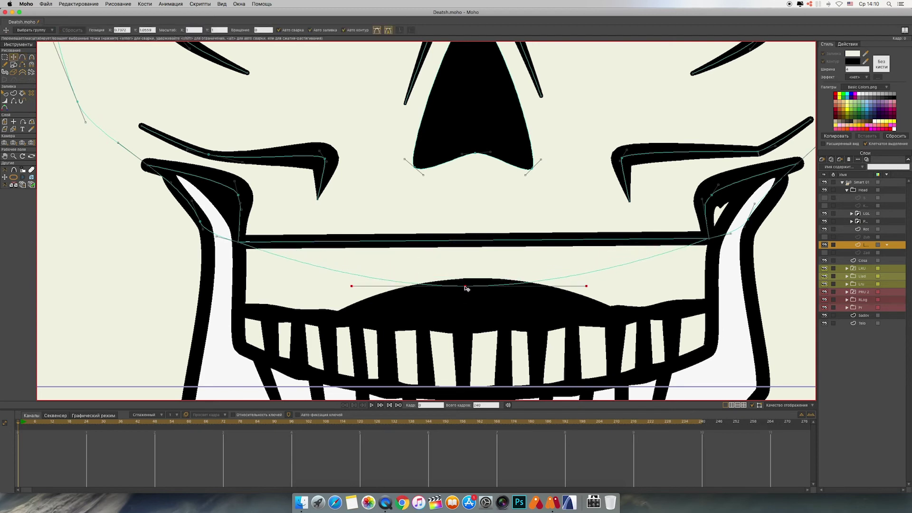
# Step: Add a middle point to the remaining straight line across the mouth and pull it down to match the curved edge
pyautogui.click(22, 57)
pyautogui.click(462, 240)
pyautogui.click(13, 57)
pyautogui.moveTo(462, 240); pyautogui.dragTo(465, 287)
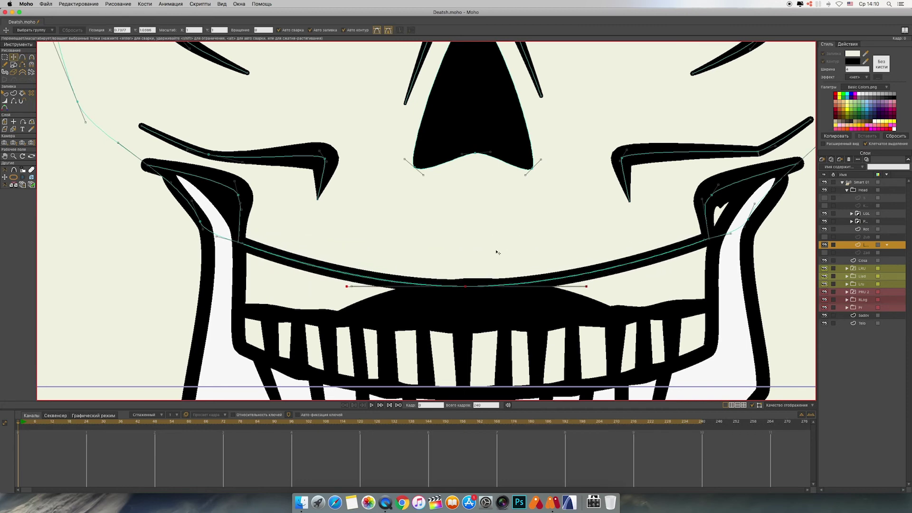
pyautogui.scroll(-6, 497, 252)
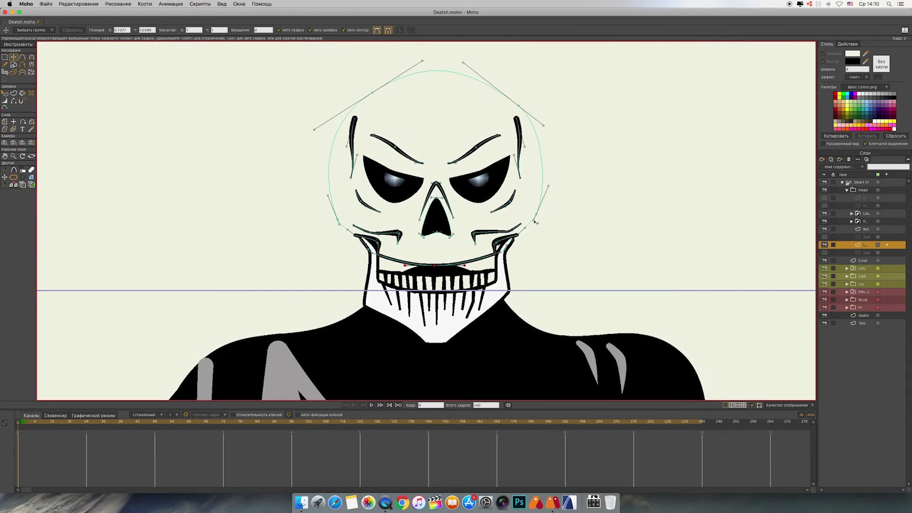
# Step: Select the skull's curves and create a shape with both fill and outline from them
pyautogui.click(13, 93)
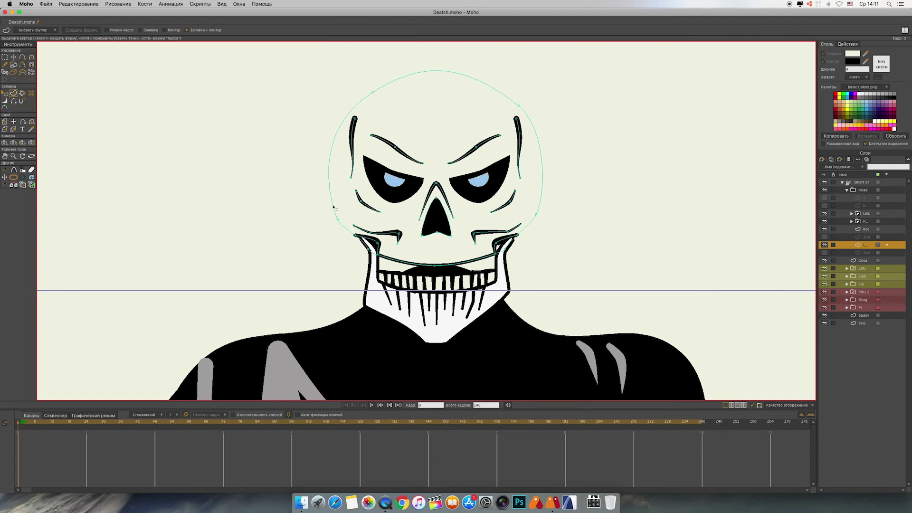
pyautogui.click(336, 208)
pyautogui.click(87, 31)
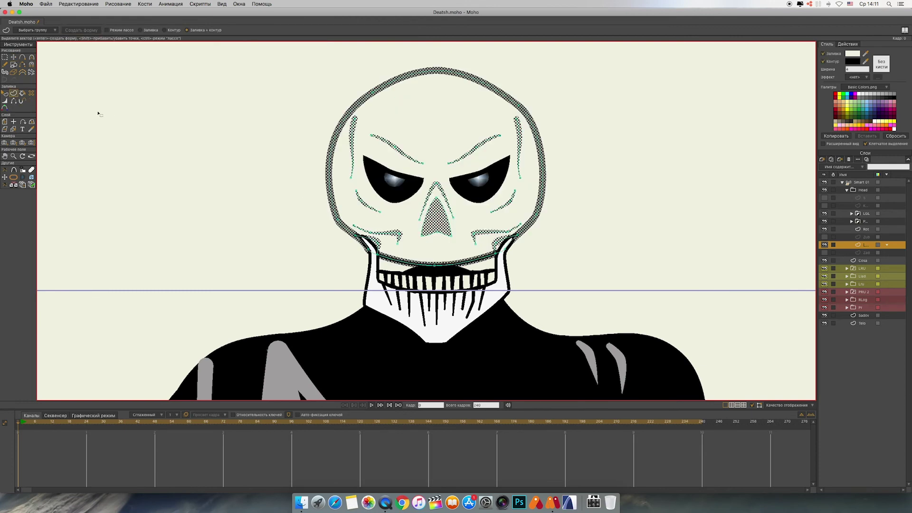
# Step: Set the new skull shape's outline width to 2 and sample the jaw's white as its fill colour
pyautogui.click(845, 70)
pyautogui.write('2')
pyautogui.press('Return')
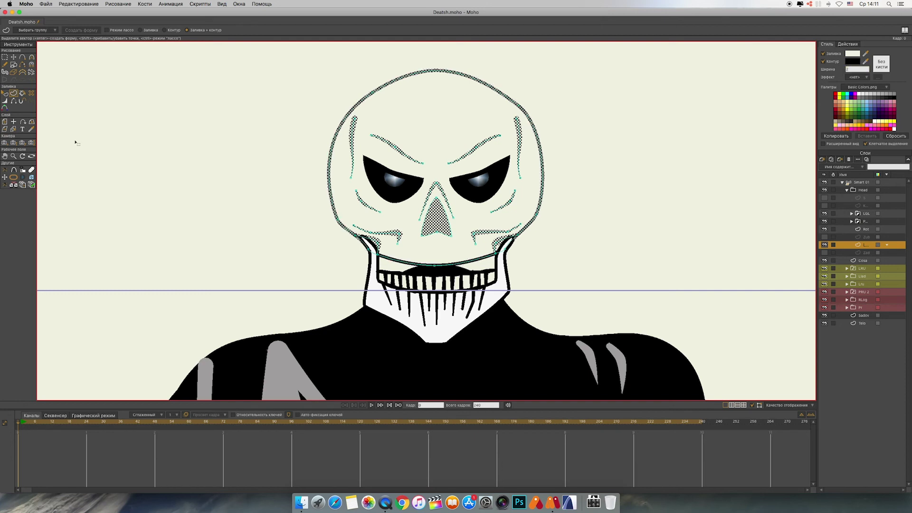
pyautogui.moveTo(865, 55); pyautogui.dragTo(489, 287)
pyautogui.click(13, 57)
pyautogui.scroll(5, 688, 208)
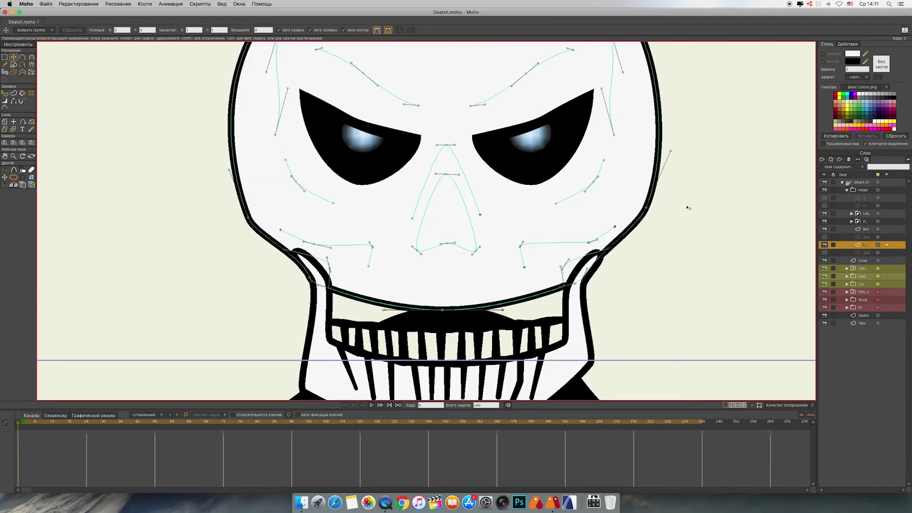
pyautogui.scroll(-5, 688, 208)
# Step: Lower the new skull shape in the stacking order, behind the nose, brow, temple and cheek shapes
pyautogui.press('q')
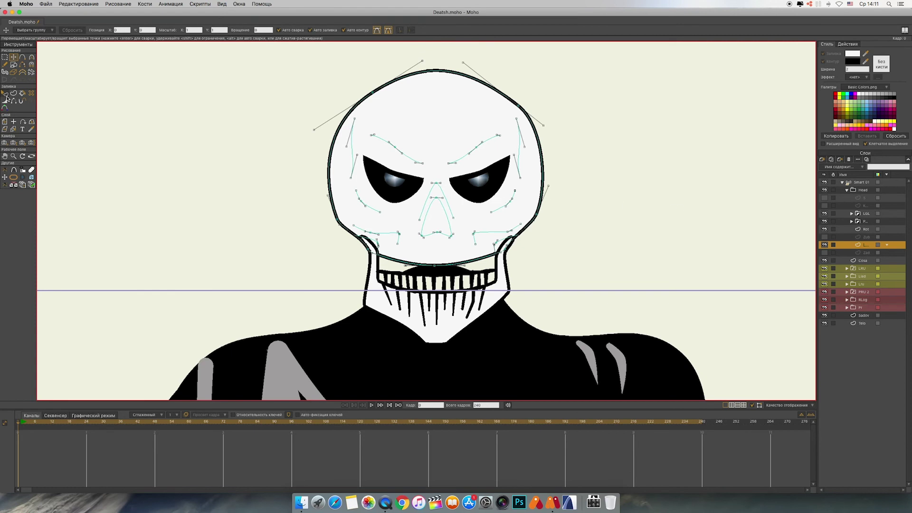
pyautogui.click(435, 215)
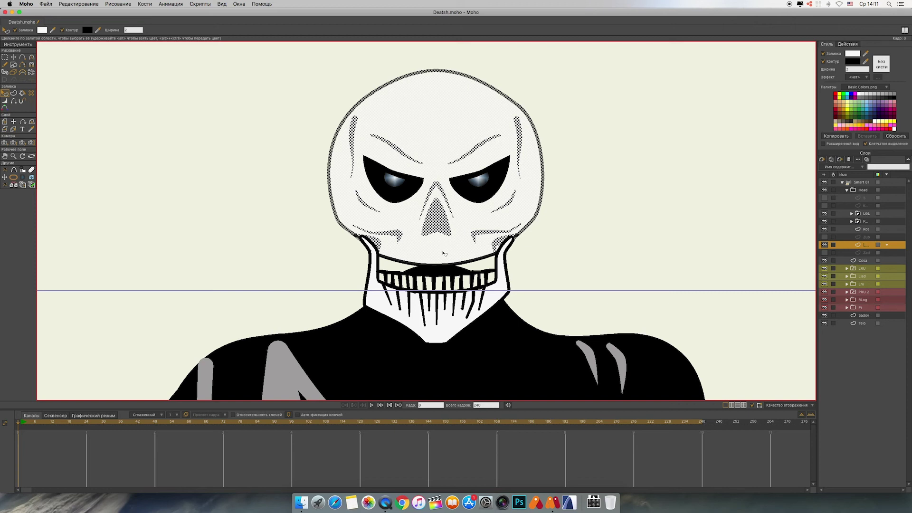
pyautogui.press('Down')
pyautogui.press('Down')
pyautogui.press('Down')
pyautogui.press('Down')
pyautogui.press('Down')
pyautogui.press('Down')
pyautogui.press('Down')
pyautogui.press('Down')
pyautogui.press('Down')
pyautogui.press('Down')
pyautogui.press('Down')
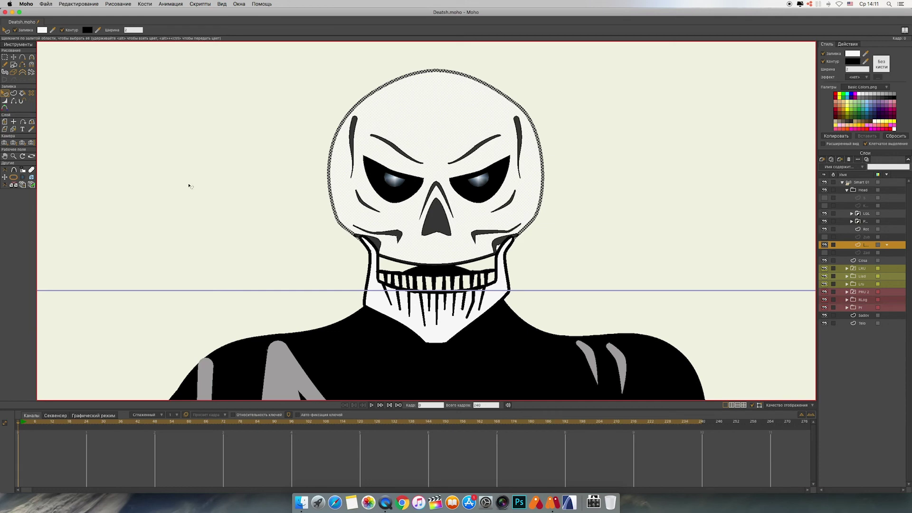
pyautogui.press('t')
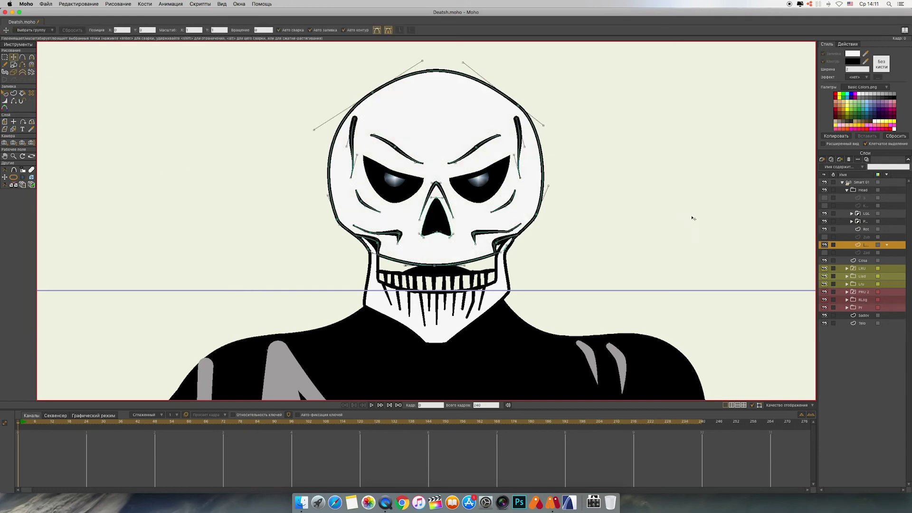
pyautogui.moveTo(693, 219); pyautogui.dragTo(681, 211)
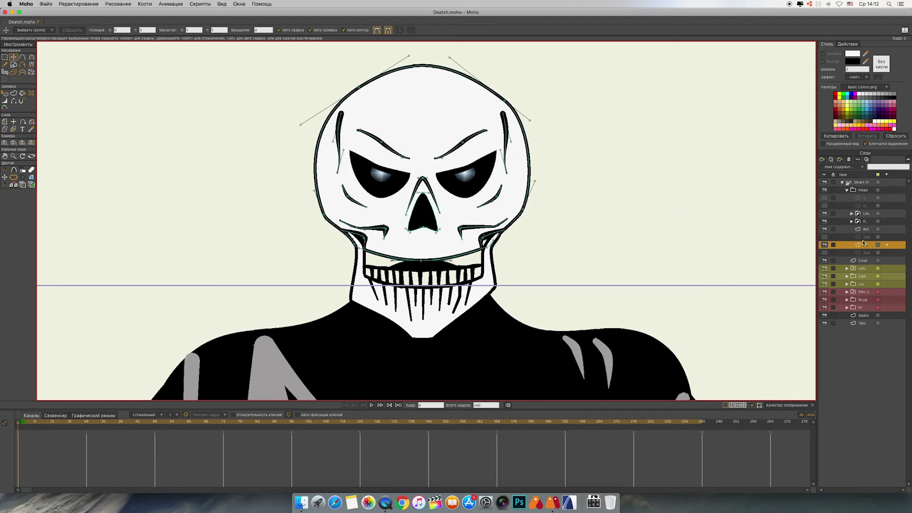
# Step: Toggle the Zub layer's visibility to compare the upper teeth with the reshaped skull edge, leaving it hidden
pyautogui.click(848, 237)
pyautogui.click(826, 238)
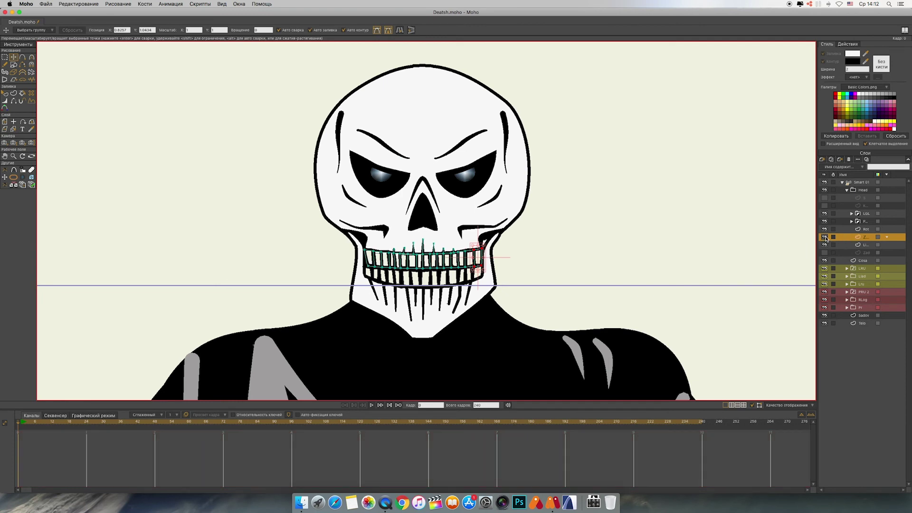
pyautogui.click(825, 238)
pyautogui.click(825, 237)
pyautogui.click(824, 237)
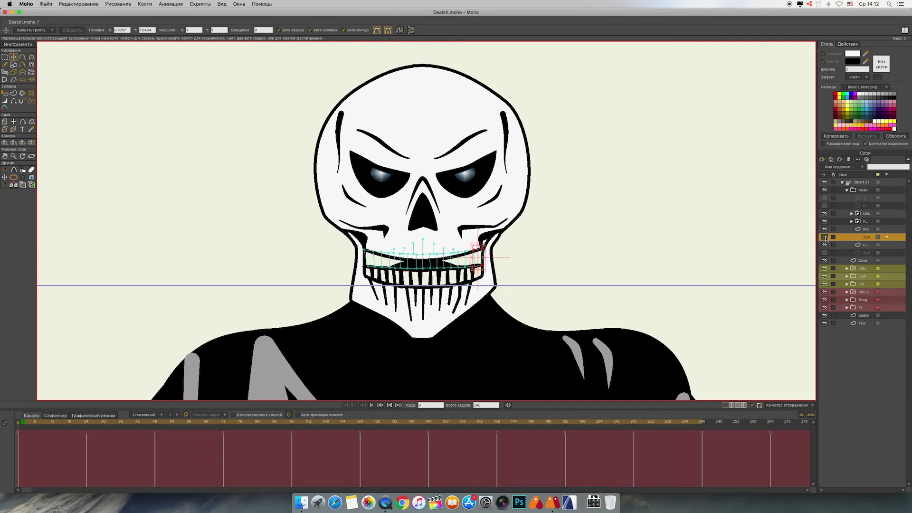
# Step: Add a new vector layer above the Zub layer and rename it
pyautogui.click(822, 160)
pyautogui.click(836, 166)
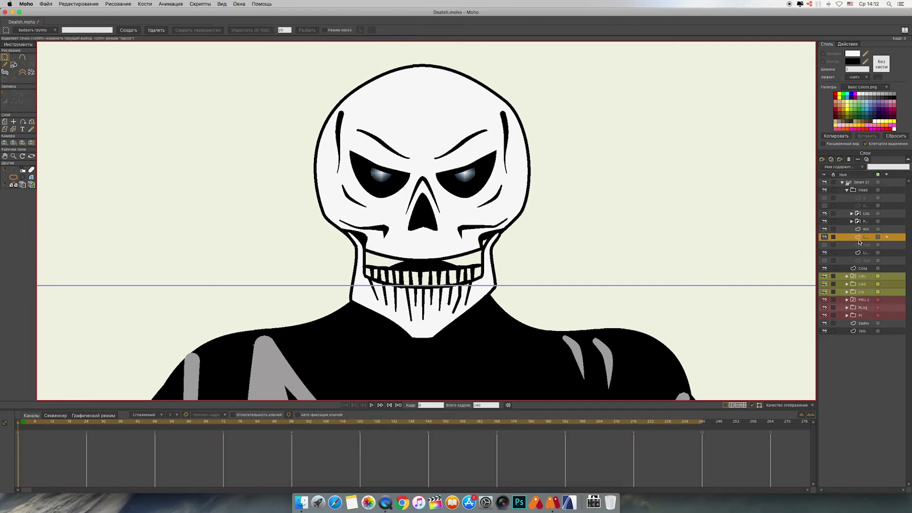
pyautogui.doubleClick(864, 237)
pyautogui.press('Return')
# Step: Move the skull layer's brow, temple, cheek and nose shapes into the new vector layer
pyautogui.click(846, 254)
pyautogui.doubleClick(374, 230)
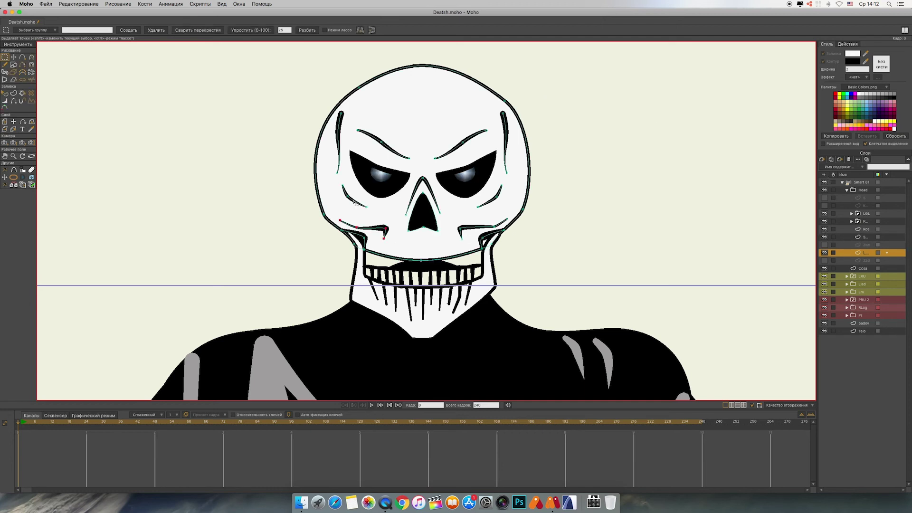
pyautogui.keyDown('shift'); pyautogui.doubleClick(381, 148); pyautogui.keyUp('shift')
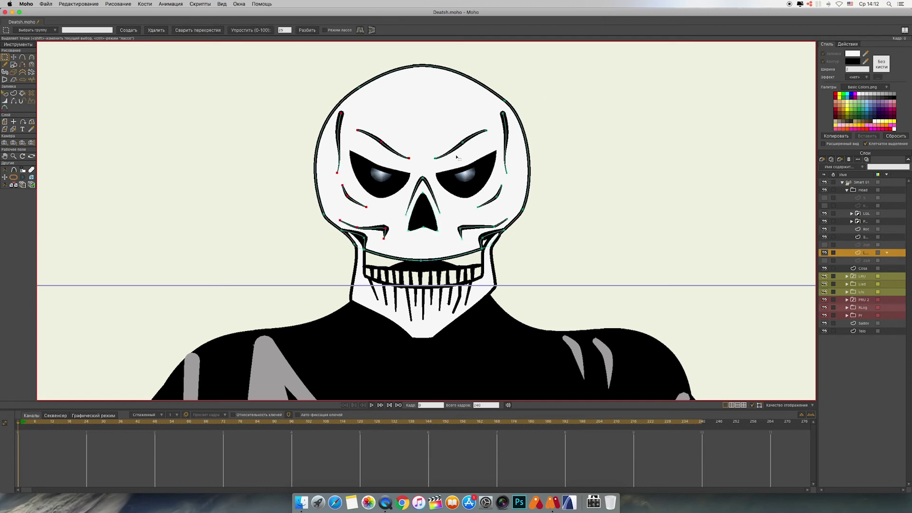
pyautogui.keyDown('shift'); pyautogui.doubleClick(506, 144); pyautogui.keyUp('shift')
pyautogui.click(864, 237)
pyautogui.press('super+v')
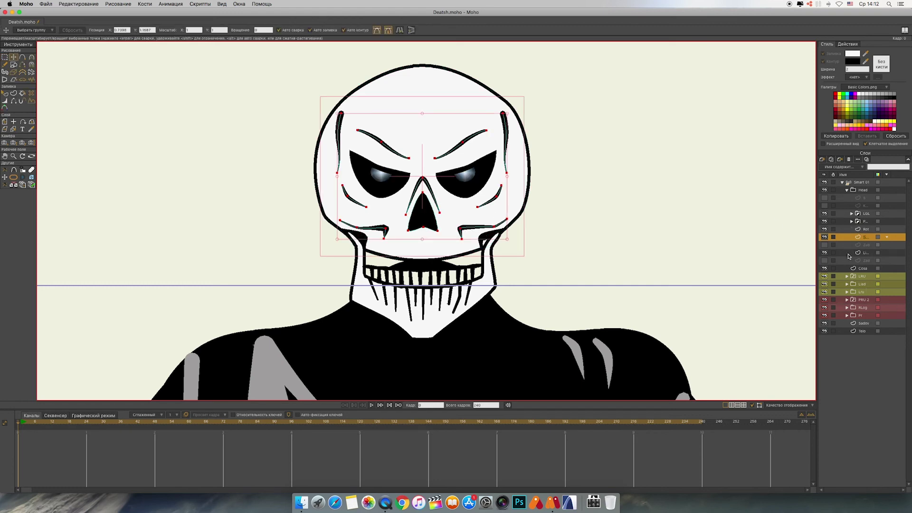
# Step: Hide the new facial-lines layer and examine the bare skull outline with the skull layer active
pyautogui.click(849, 255)
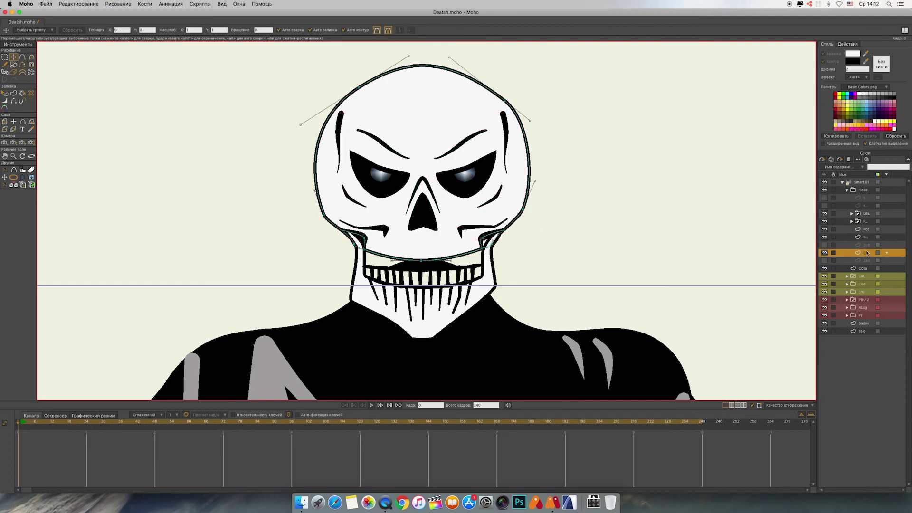
pyautogui.click(825, 238)
pyautogui.press('super+equal')
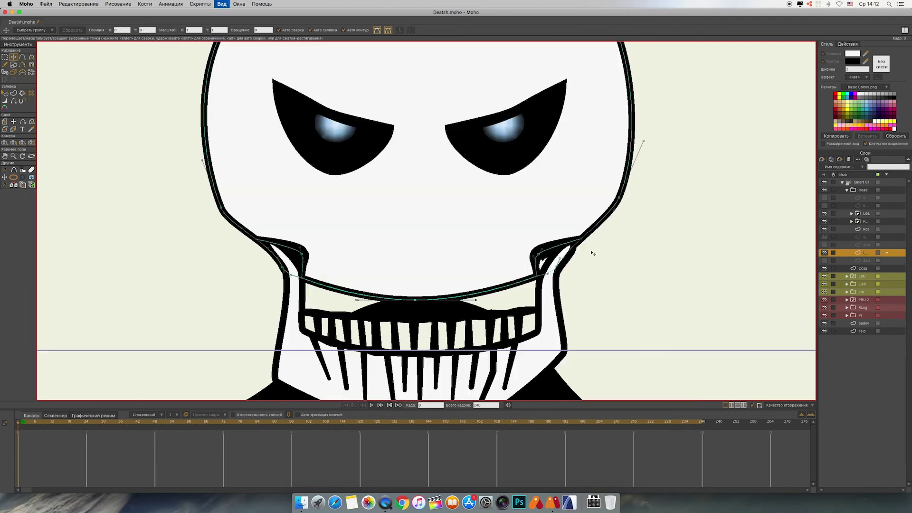
pyautogui.press('super+equal')
pyautogui.moveTo(459, 274); pyautogui.dragTo(504, 201)
pyautogui.press('super+minus')
pyautogui.press('super+minus')
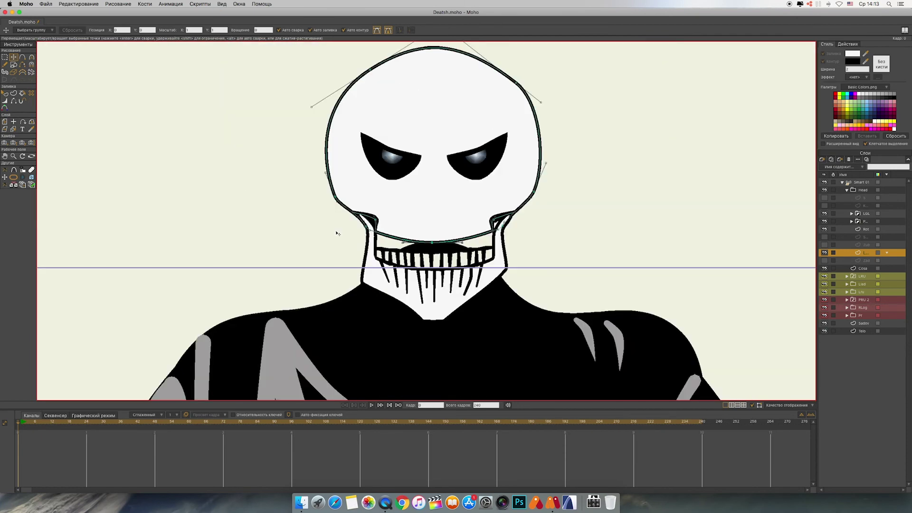
pyautogui.scroll(3, 580, 141)
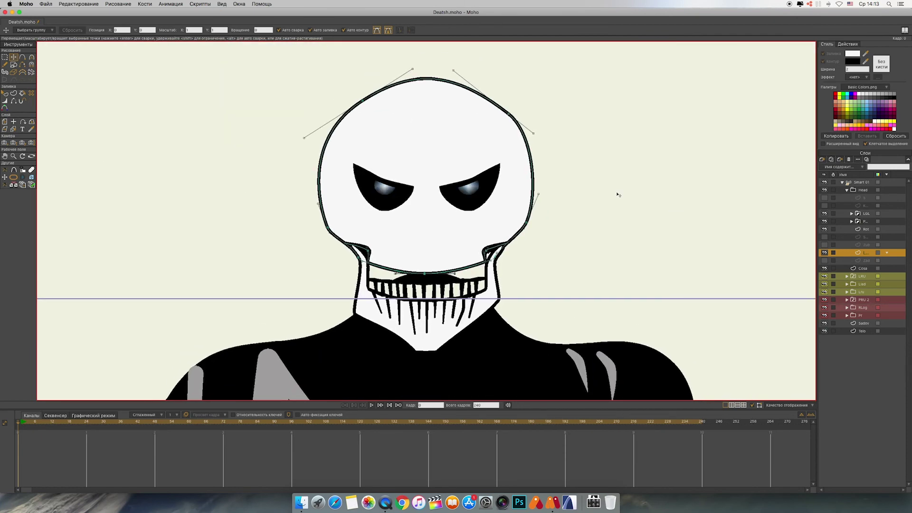
pyautogui.press('super+equal')
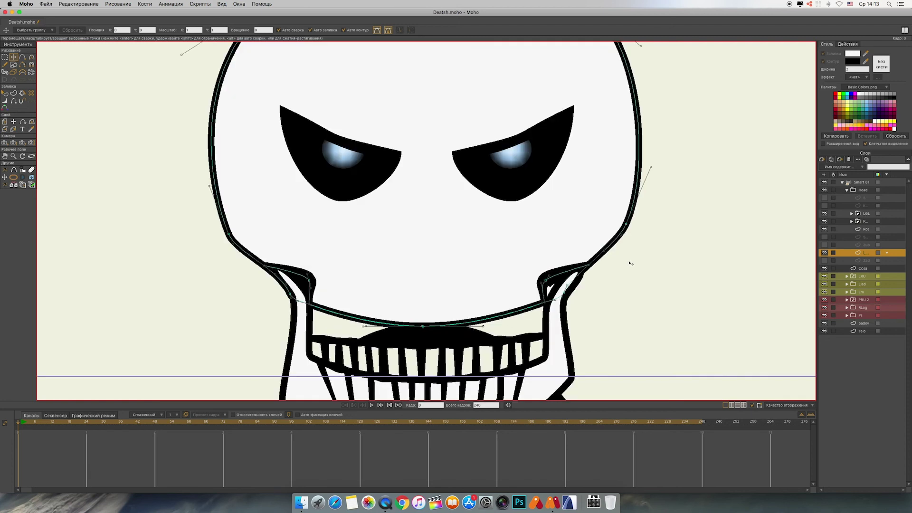
pyautogui.press('super+minus')
pyautogui.moveTo(618, 229); pyautogui.dragTo(631, 232)
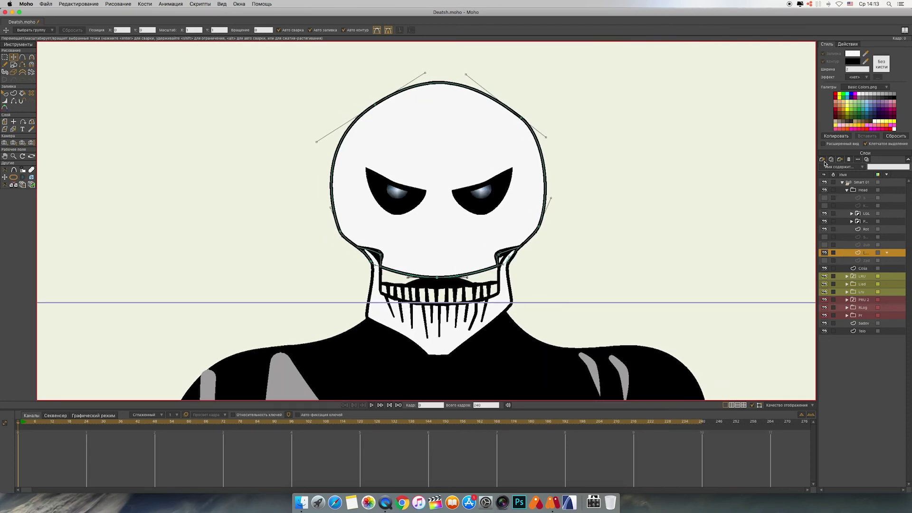
# Step: Delete the two skull outline points where the lower edge meets the jaw hinges on both sides
pyautogui.press('super+equal')
pyautogui.press('super+equal')
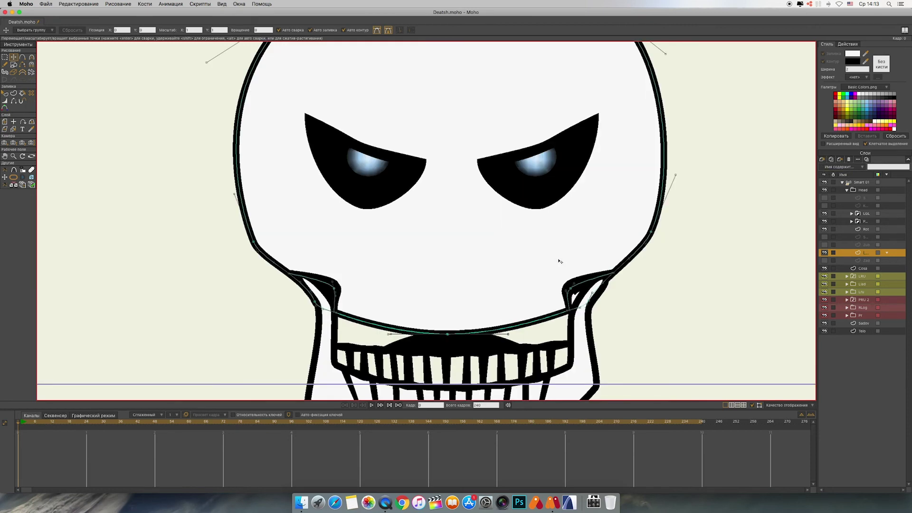
pyautogui.moveTo(376, 318); pyautogui.dragTo(411, 197)
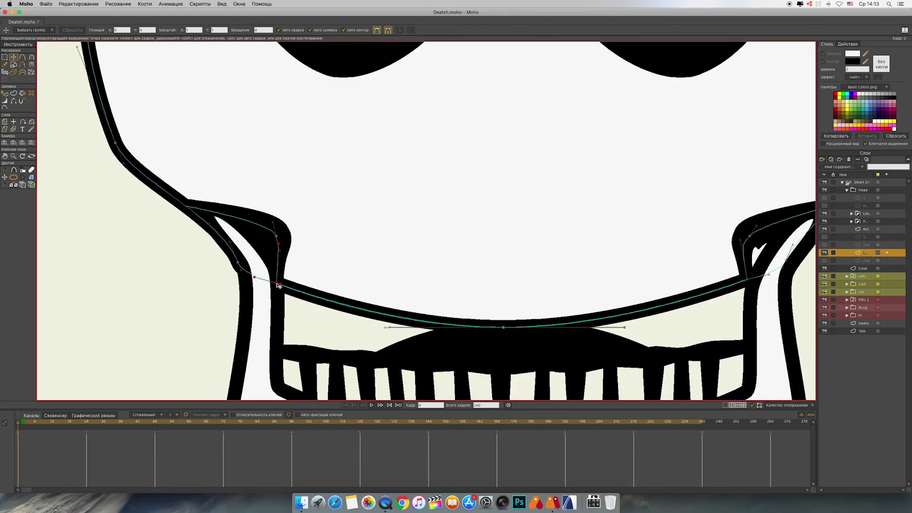
pyautogui.click(747, 279)
pyautogui.moveTo(198, 227); pyautogui.dragTo(206, 243)
pyautogui.press('g')
pyautogui.keyDown('shift'); pyautogui.click(284, 300); pyautogui.keyUp('shift')
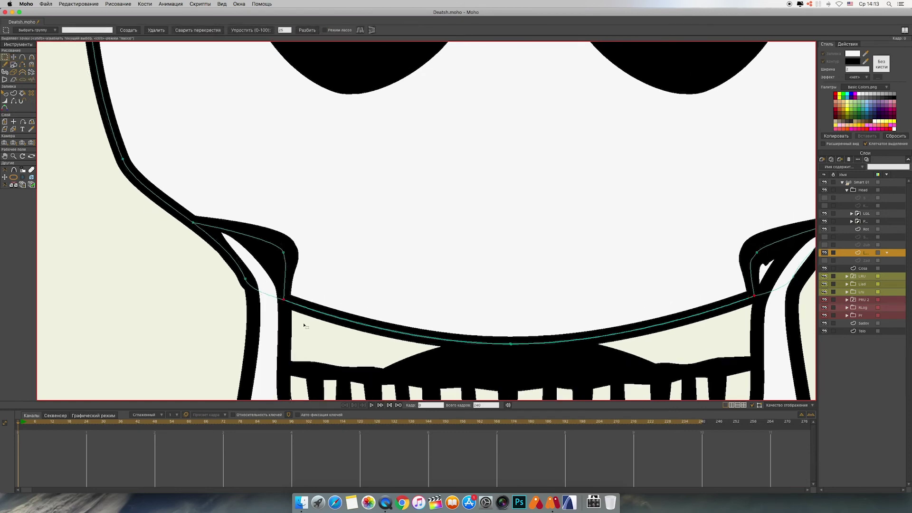
pyautogui.press('Delete')
pyautogui.scroll(-2, 517, 220)
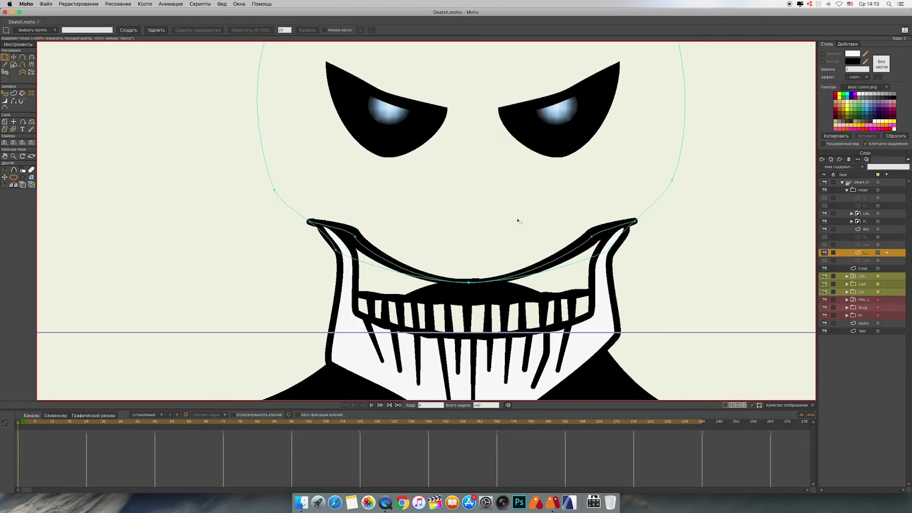
pyautogui.moveTo(504, 195); pyautogui.dragTo(478, 232)
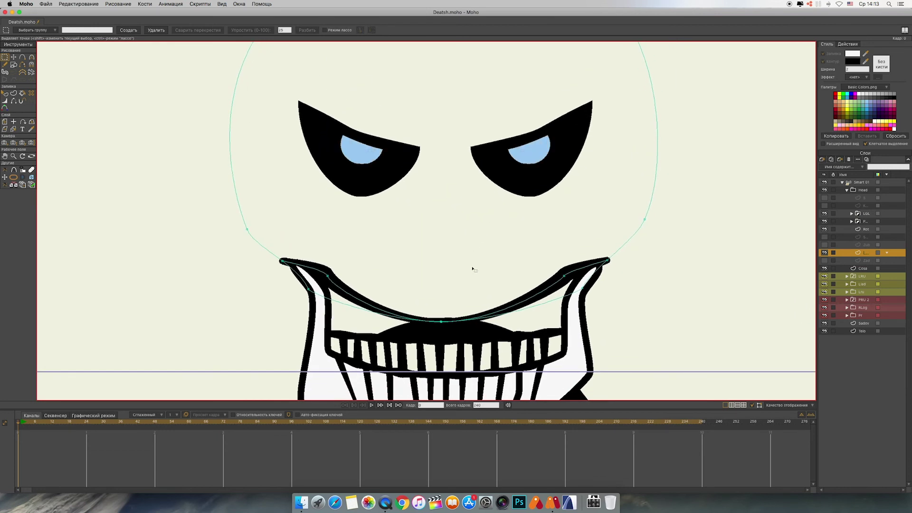
pyautogui.moveTo(473, 266); pyautogui.dragTo(476, 252)
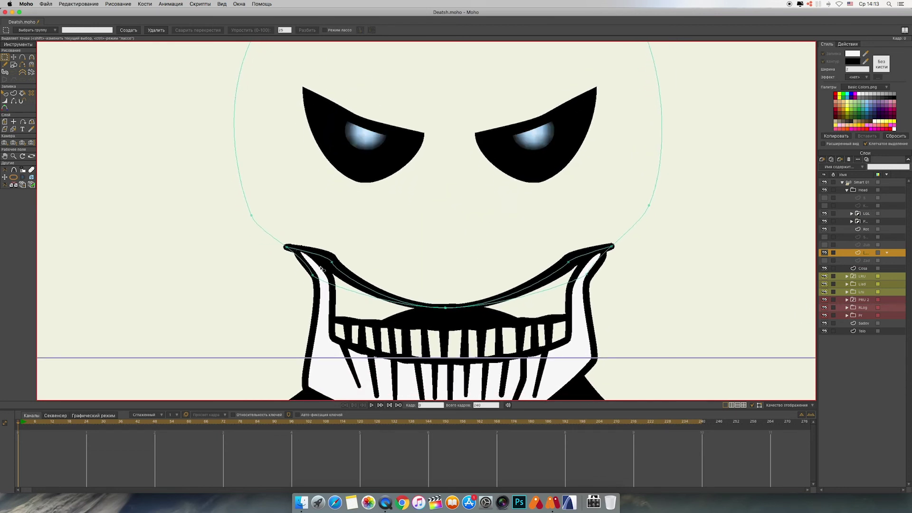
# Step: Separate the overlapping centre points of the skull's lower edge and delete all remaining lower-edge points between the jaw hinges
pyautogui.press('t')
pyautogui.moveTo(445, 307); pyautogui.dragTo(448, 300)
pyautogui.press('g')
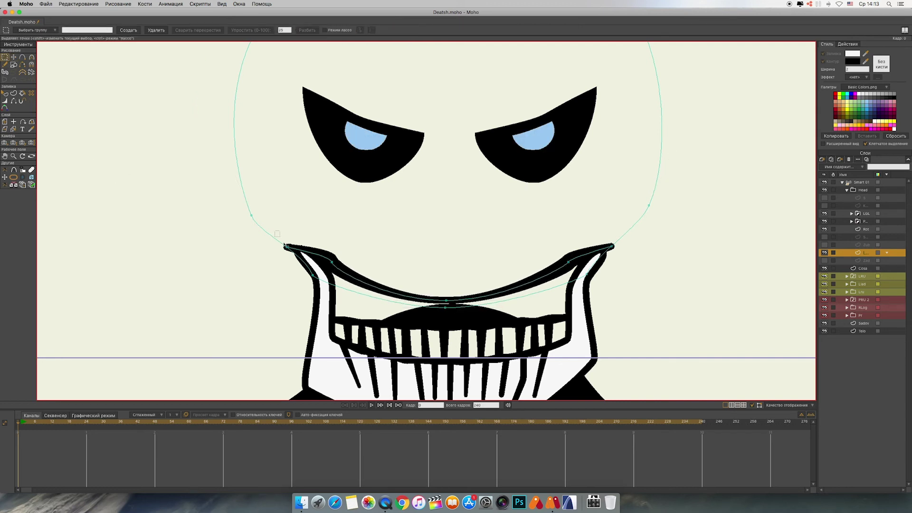
pyautogui.moveTo(275, 232); pyautogui.dragTo(622, 322)
pyautogui.press('Delete')
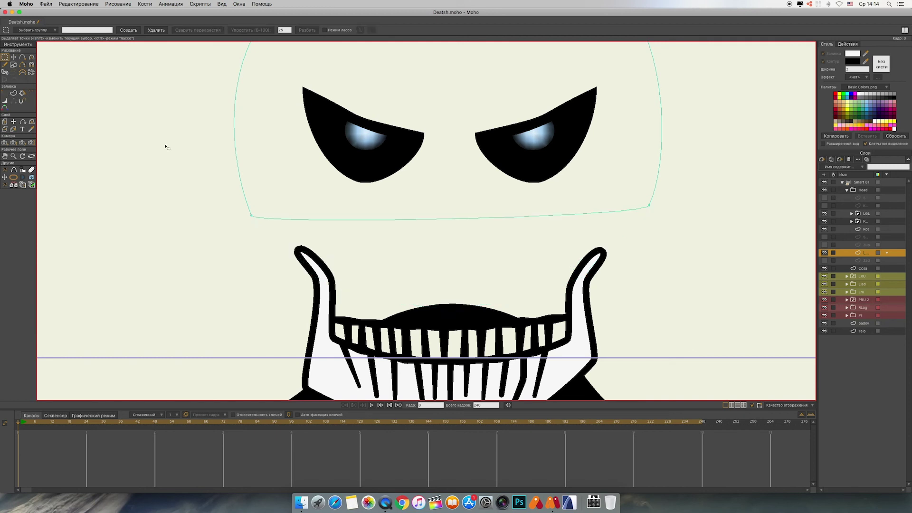
# Step: Add two new points near each end of the straight lower edge of the skull outline
pyautogui.press('a')
pyautogui.moveTo(291, 219); pyautogui.dragTo(390, 222)
pyautogui.moveTo(622, 211); pyautogui.dragTo(553, 217)
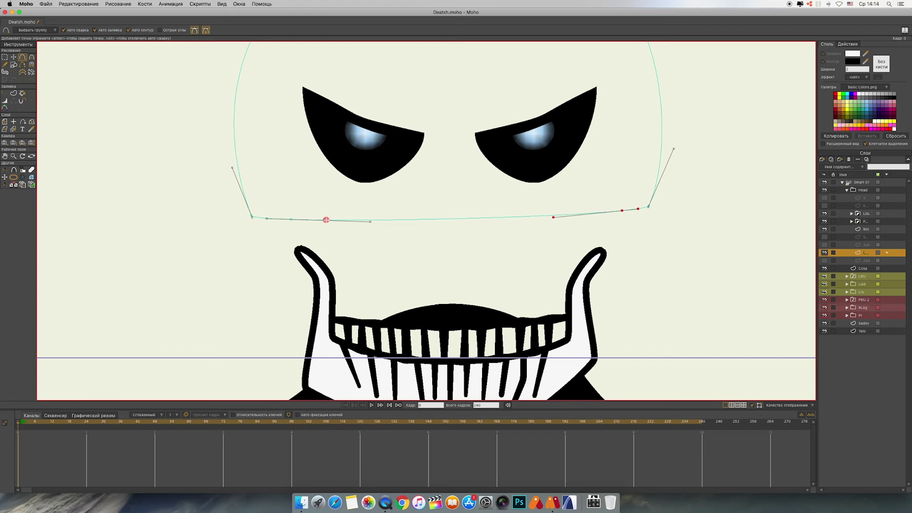
pyautogui.click(326, 220)
pyautogui.press('t')
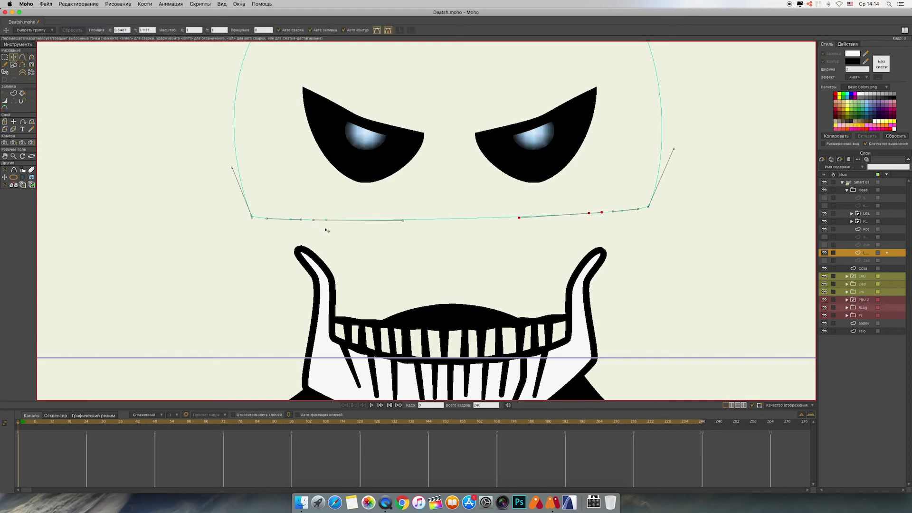
# Step: Move the new points down to the jaw hinges on both sides to form a curved lower skull edge
pyautogui.moveTo(291, 219); pyautogui.dragTo(325, 268)
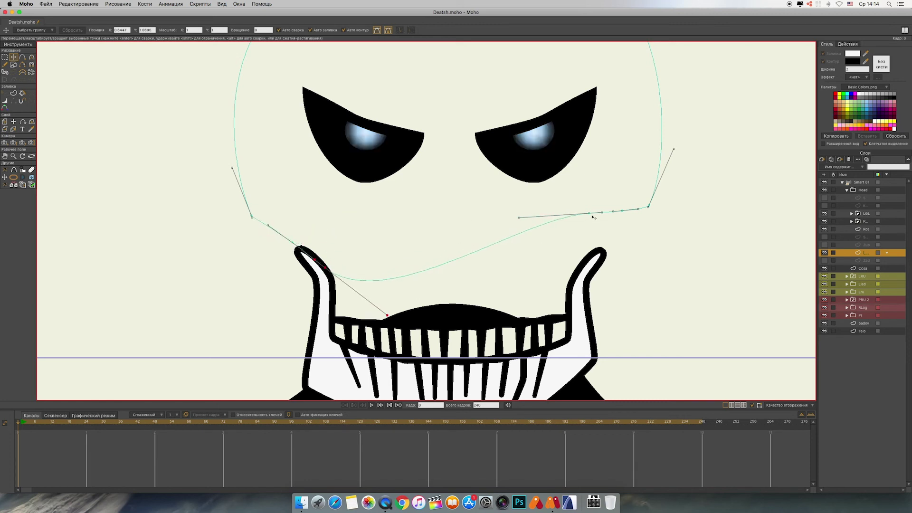
pyautogui.moveTo(589, 214); pyautogui.dragTo(576, 275)
pyautogui.moveTo(623, 210); pyautogui.dragTo(616, 229)
pyautogui.moveTo(608, 231)
pyautogui.mouseDown()
pyautogui.moveTo(615, 235)
pyautogui.moveTo(607, 242)
pyautogui.mouseUp()
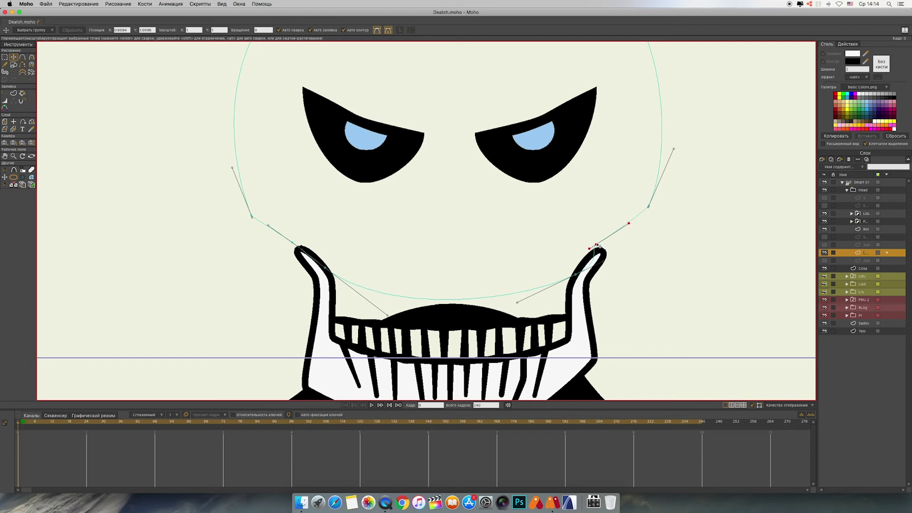
pyautogui.moveTo(577, 277); pyautogui.dragTo(568, 279)
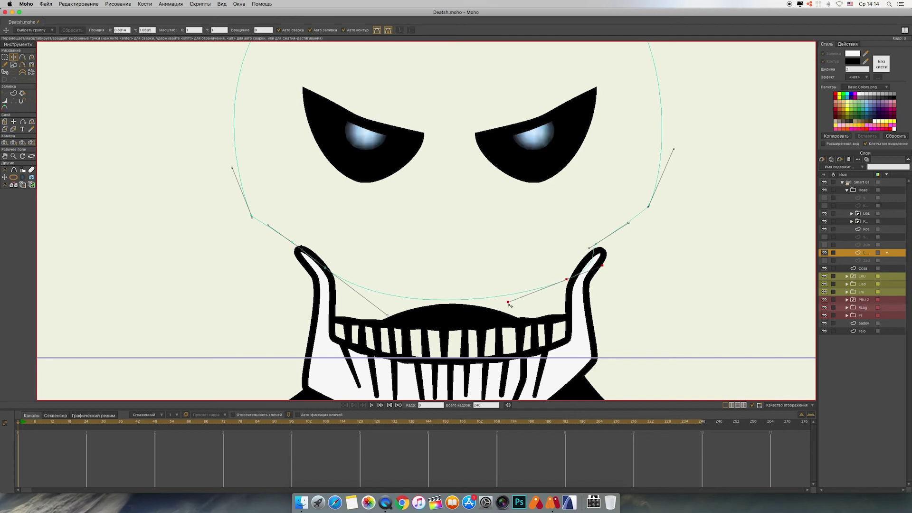
# Step: Adjust the points and Bezier handles at the cheeks and lower edge to round the skull outline evenly on both sides
pyautogui.moveTo(389, 317)
pyautogui.mouseDown()
pyautogui.moveTo(391, 293)
pyautogui.moveTo(387, 300)
pyautogui.mouseUp()
pyautogui.moveTo(292, 242); pyautogui.dragTo(294, 243)
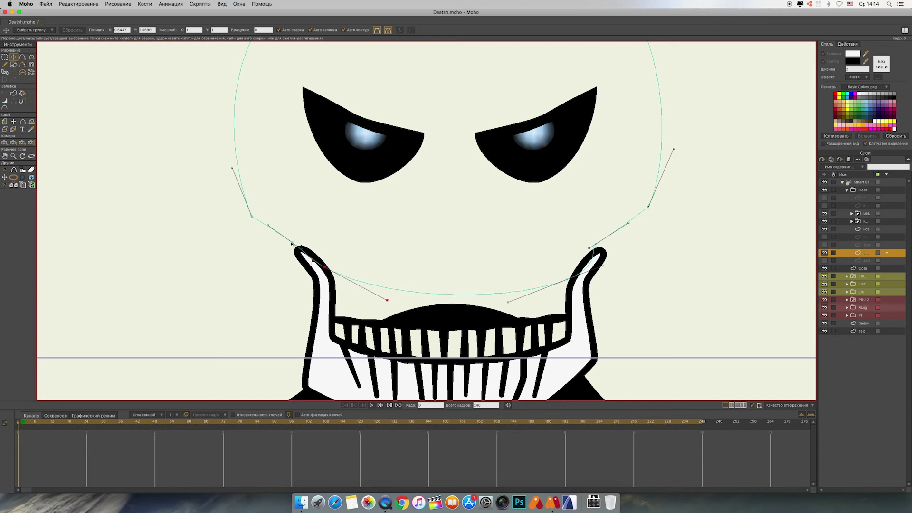
pyautogui.moveTo(252, 218); pyautogui.dragTo(264, 231)
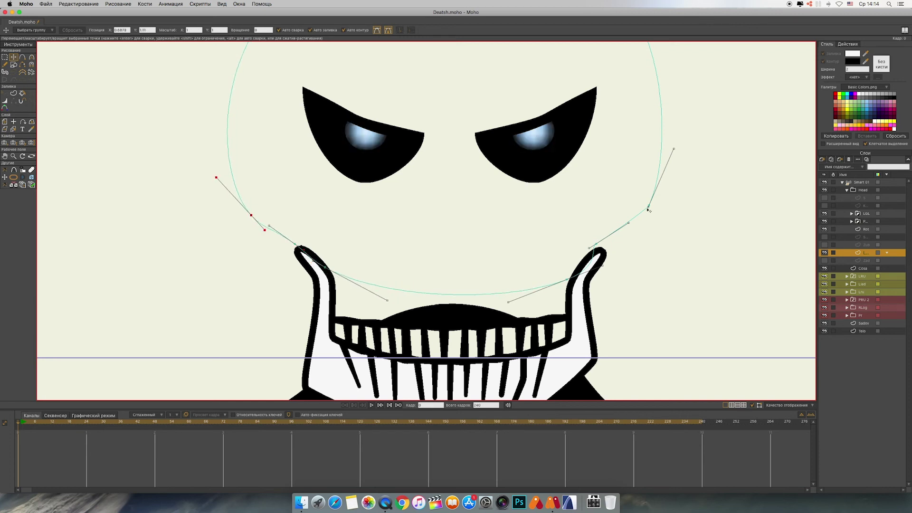
pyautogui.moveTo(649, 208); pyautogui.dragTo(598, 245)
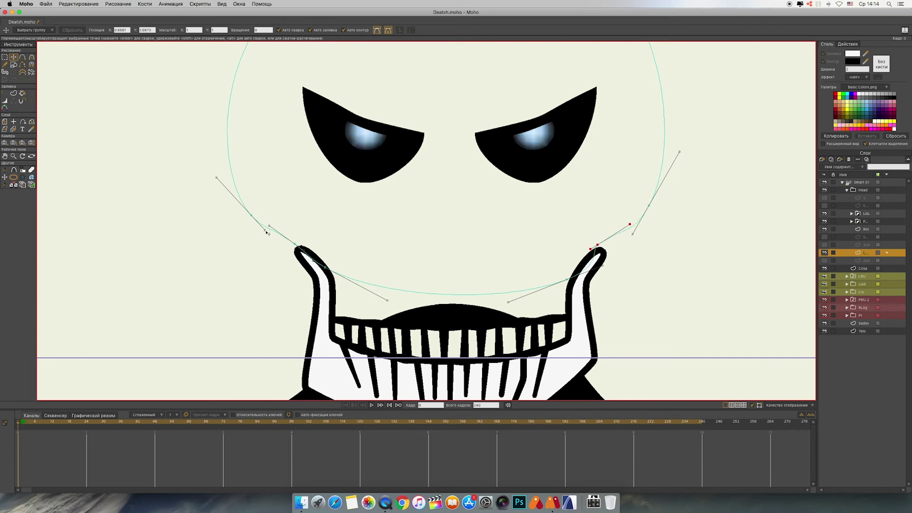
pyautogui.moveTo(265, 231); pyautogui.dragTo(331, 271)
pyautogui.moveTo(393, 302); pyautogui.dragTo(399, 302)
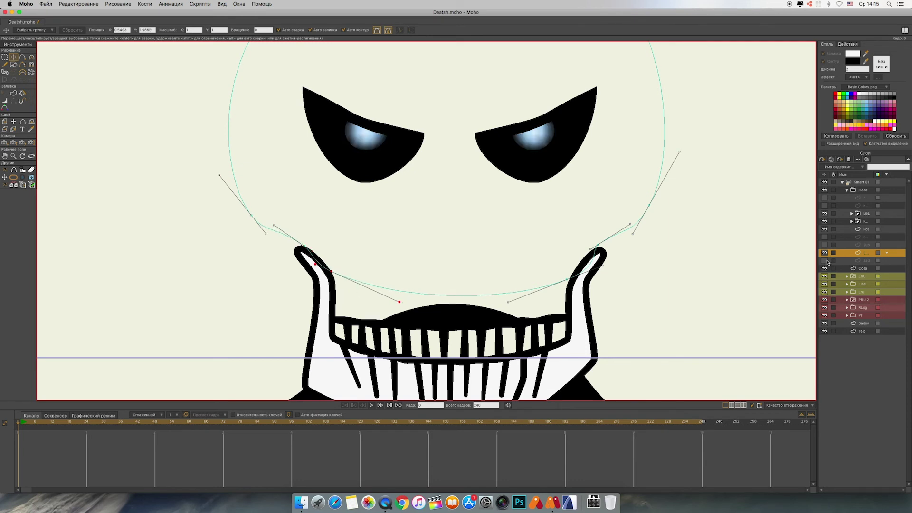
# Step: Show the Zub layer and fit the skull's jaw corner points and handles to the upper teeth
pyautogui.click(825, 245)
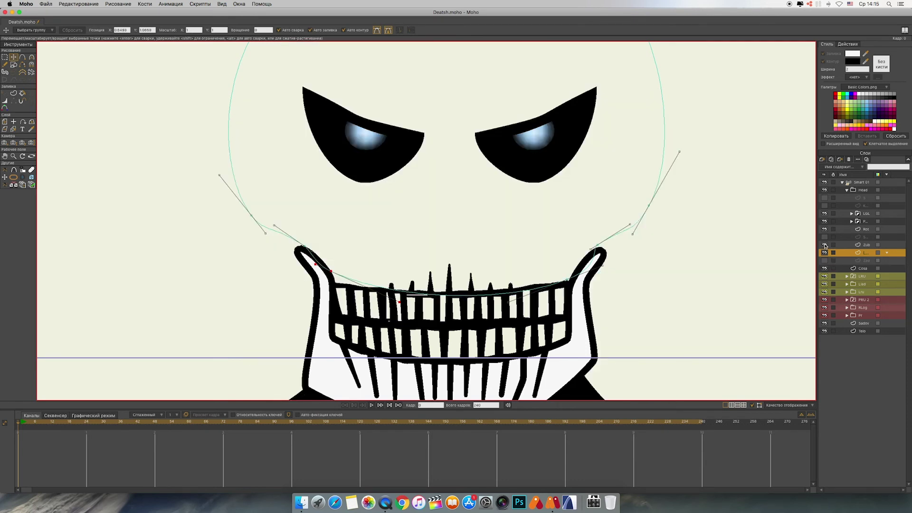
pyautogui.moveTo(333, 274); pyautogui.dragTo(344, 276)
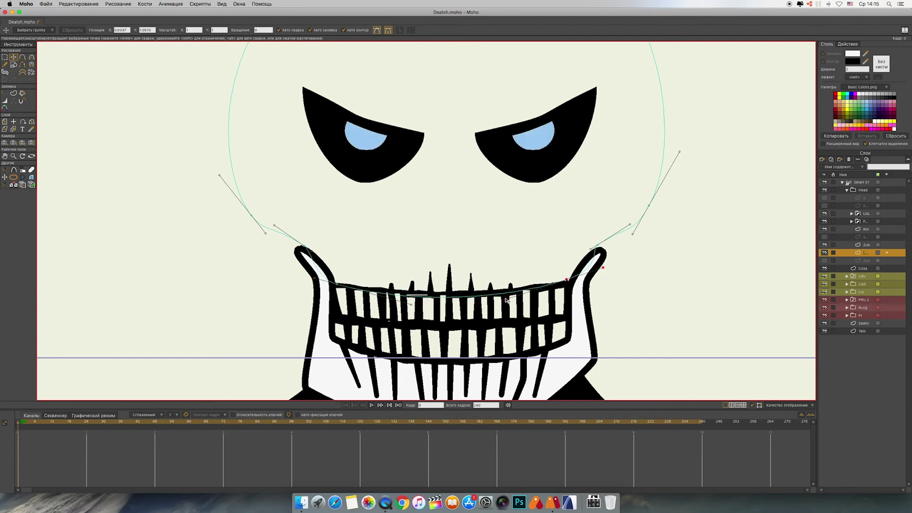
pyautogui.click(568, 283)
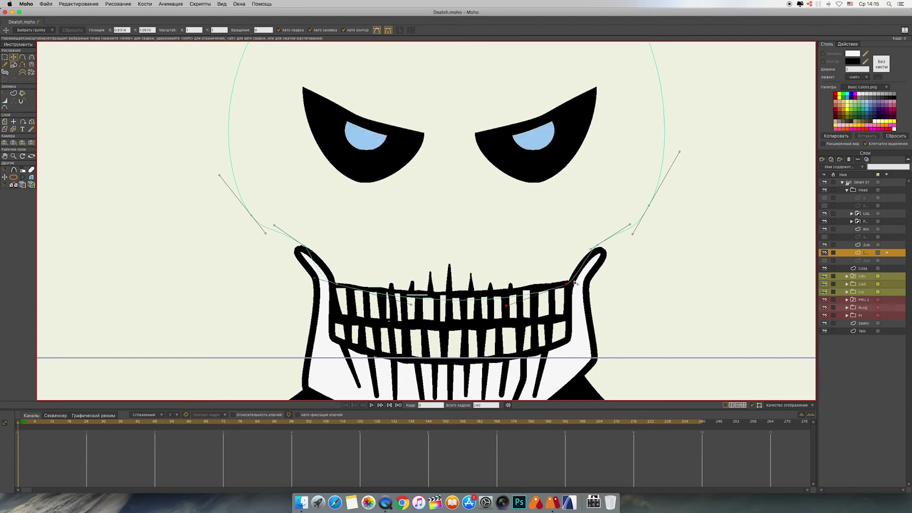
pyautogui.click(327, 282)
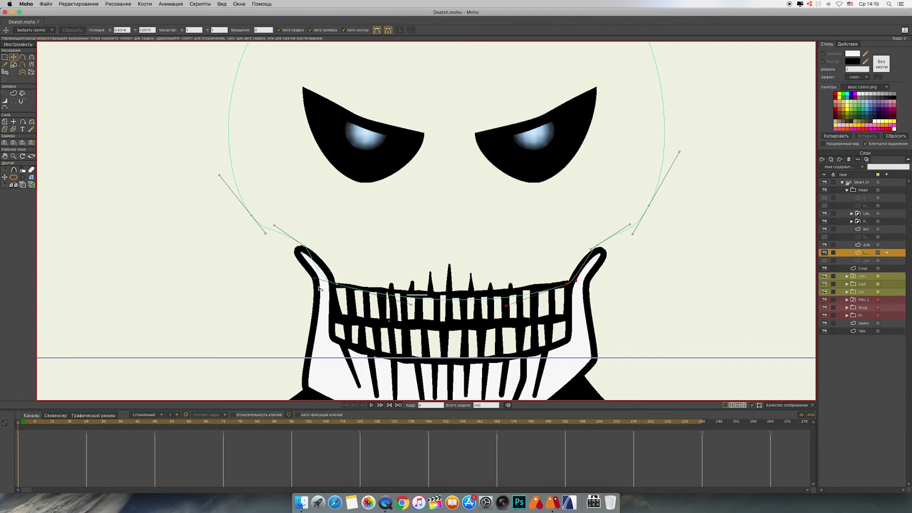
pyautogui.click(306, 249)
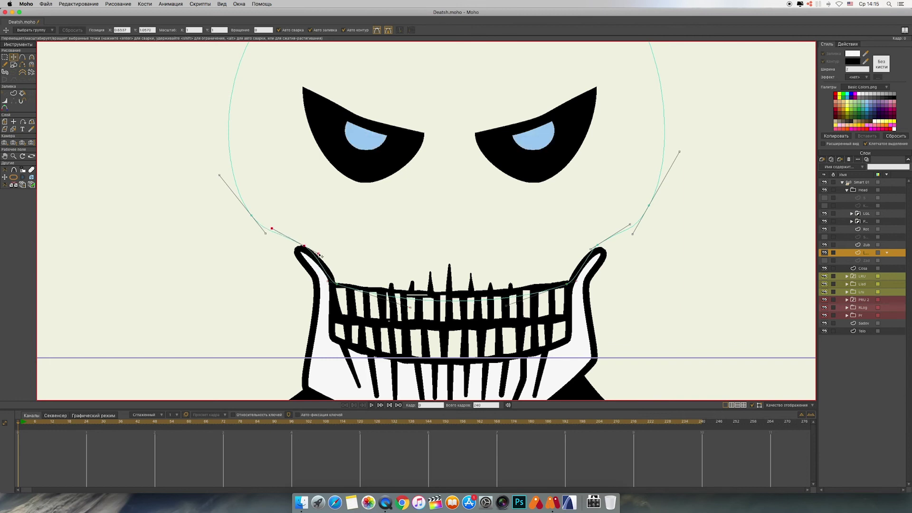
pyautogui.click(598, 248)
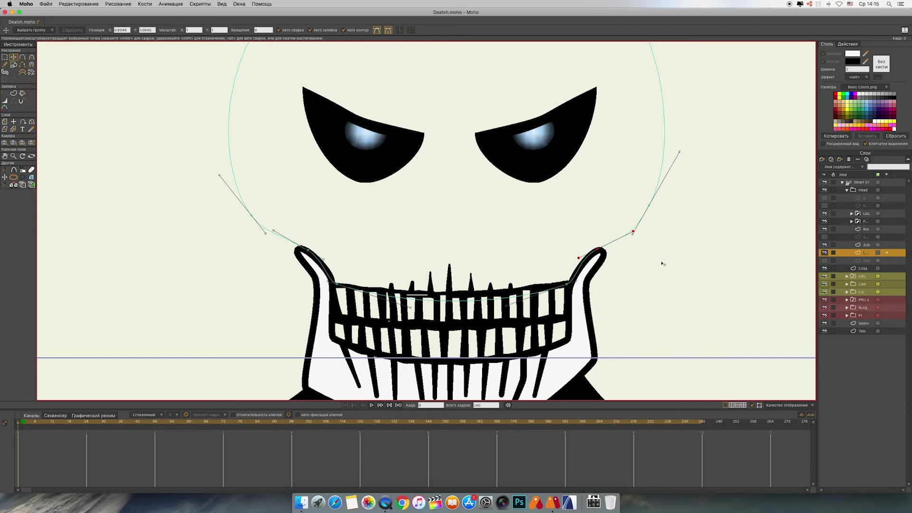
# Step: Add a point at the centre of the skull's lower edge and raise it to the top line of the upper teeth
pyautogui.click(22, 57)
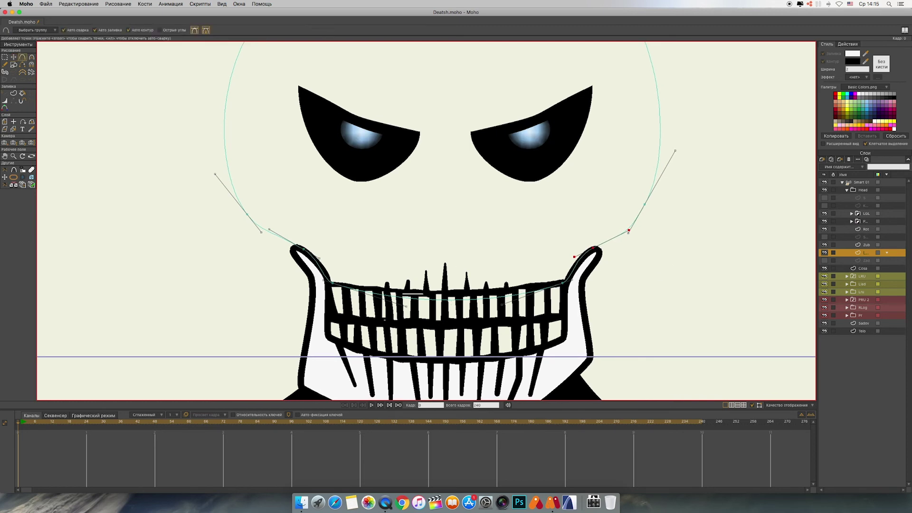
pyautogui.click(447, 300)
pyautogui.click(14, 58)
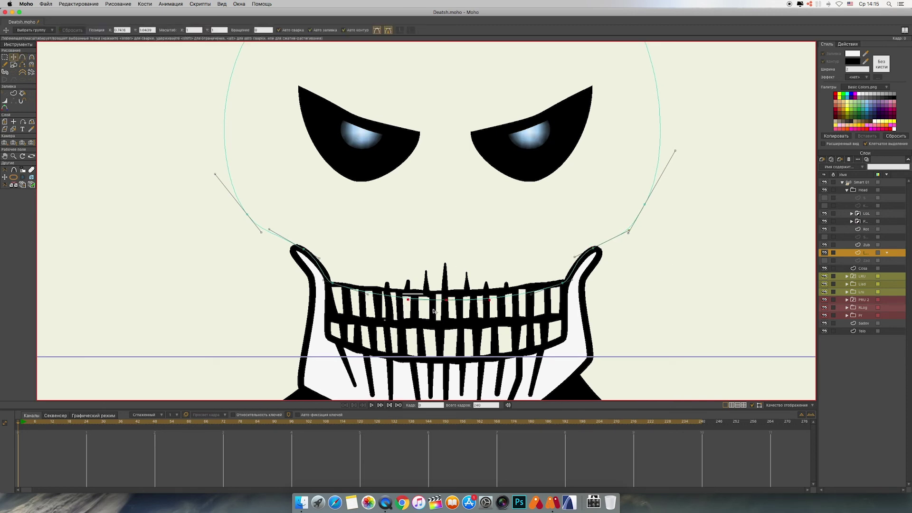
pyautogui.moveTo(446, 300); pyautogui.dragTo(446, 294)
pyautogui.scroll(-5, 447, 296)
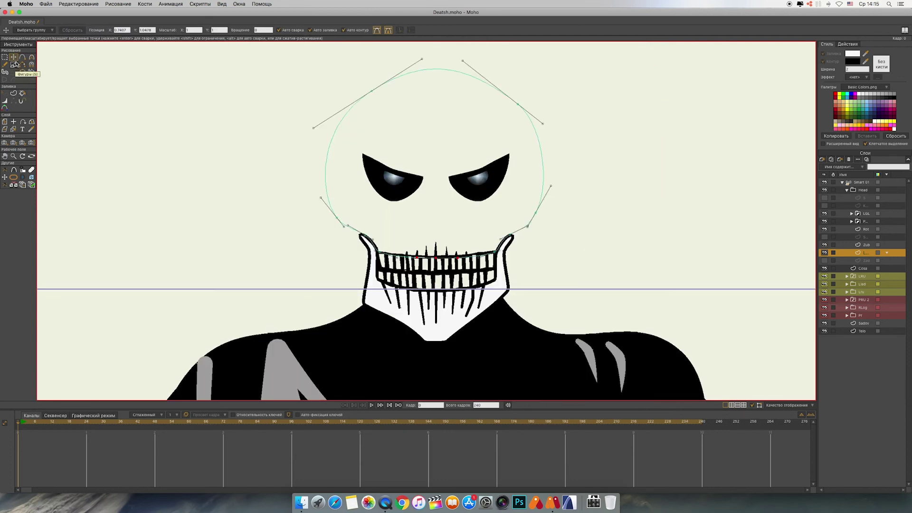
# Step: Create a fill-and-outline shape from the closed skull outline
pyautogui.click(14, 97)
pyautogui.click(326, 180)
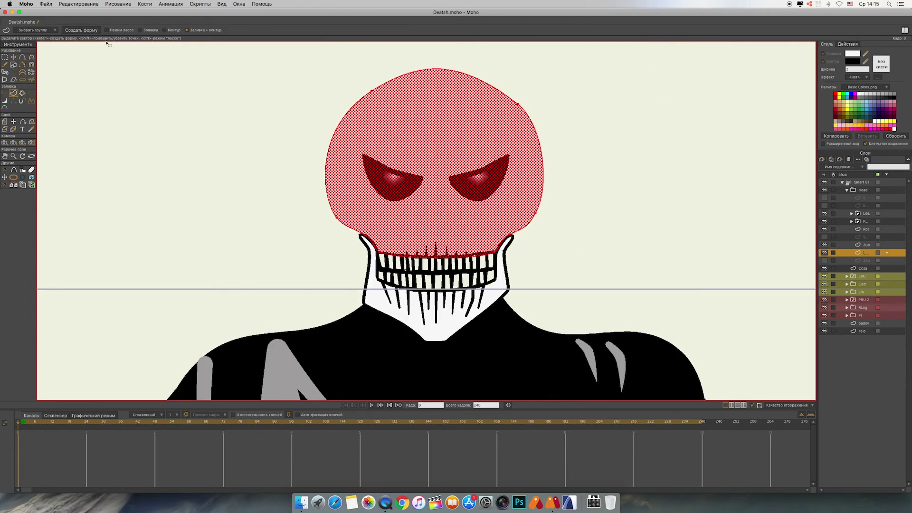
pyautogui.press('Return')
pyautogui.press('t')
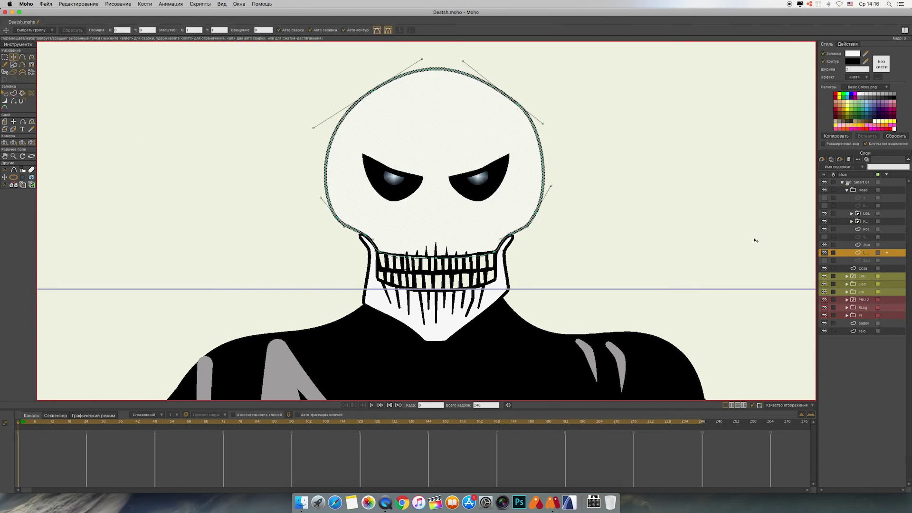
# Step: Refine the filled skull's lower corners, hinge points and curve handles so its edge follows the teeth and jaw
pyautogui.scroll(2, 756, 241)
pyautogui.scroll(-1, 756, 241)
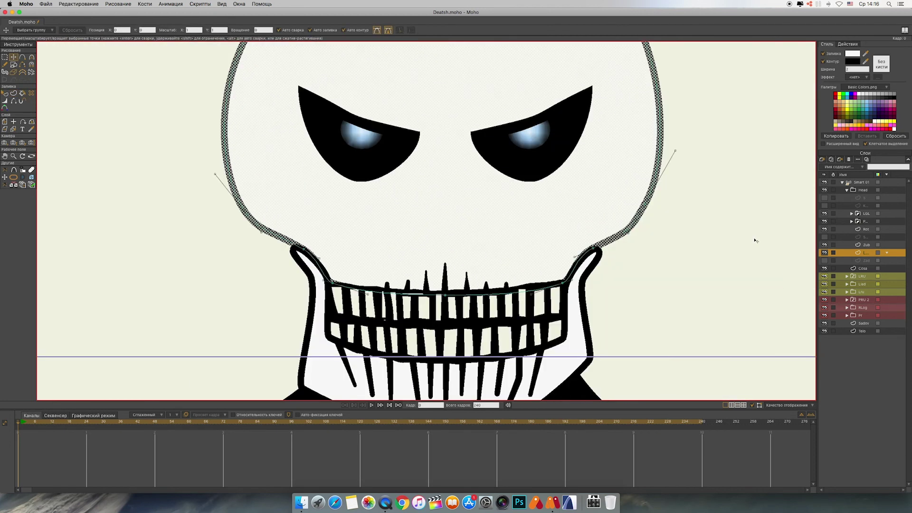
pyautogui.moveTo(332, 283); pyautogui.dragTo(332, 285)
pyautogui.moveTo(323, 281); pyautogui.dragTo(368, 291)
pyautogui.moveTo(453, 298); pyautogui.dragTo(452, 298)
pyautogui.click(489, 294)
pyautogui.moveTo(532, 295); pyautogui.dragTo(530, 294)
pyautogui.moveTo(563, 283); pyautogui.dragTo(563, 287)
pyautogui.click(594, 247)
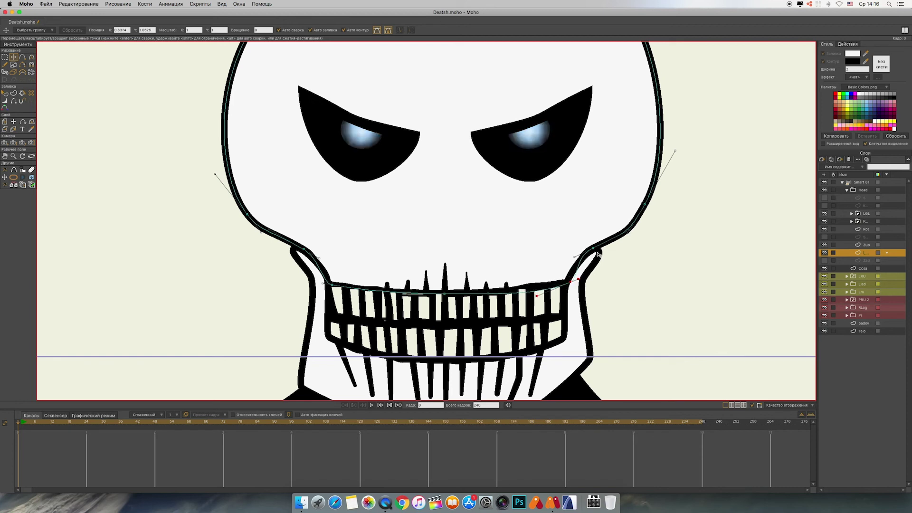
pyautogui.moveTo(596, 250); pyautogui.dragTo(595, 248)
pyautogui.moveTo(333, 285); pyautogui.dragTo(326, 285)
pyautogui.moveTo(305, 251); pyautogui.dragTo(305, 252)
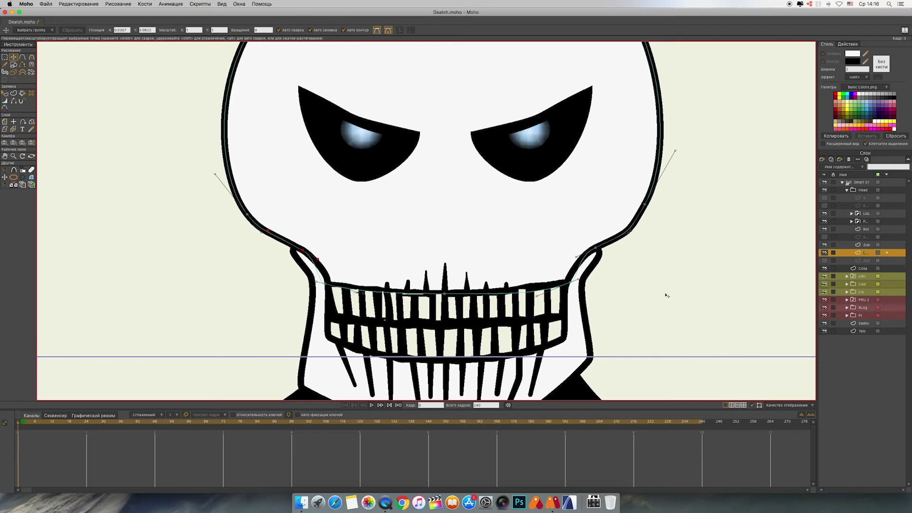
# Step: On the Zub layer, thicken the line at several points along the top edge of the upper teeth
pyautogui.press('super+equal')
pyautogui.moveTo(608, 303); pyautogui.dragTo(641, 195)
pyautogui.click(868, 245)
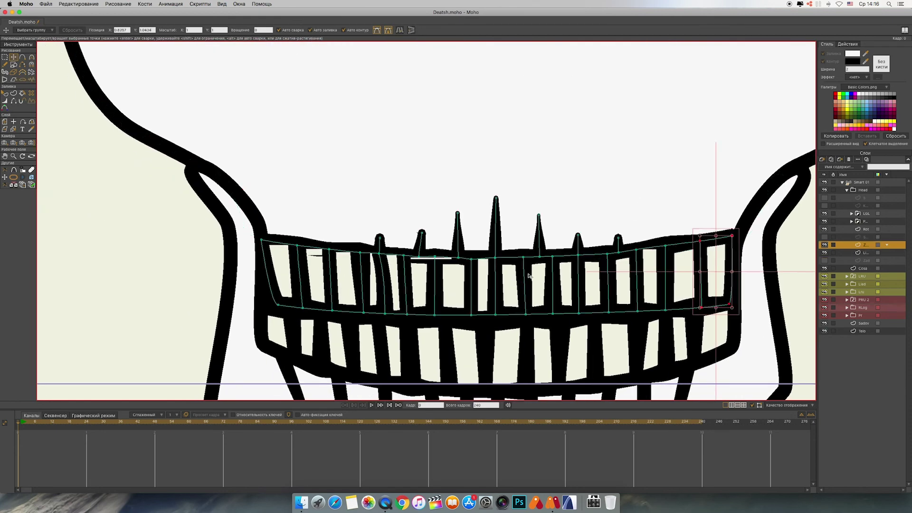
pyautogui.press('w')
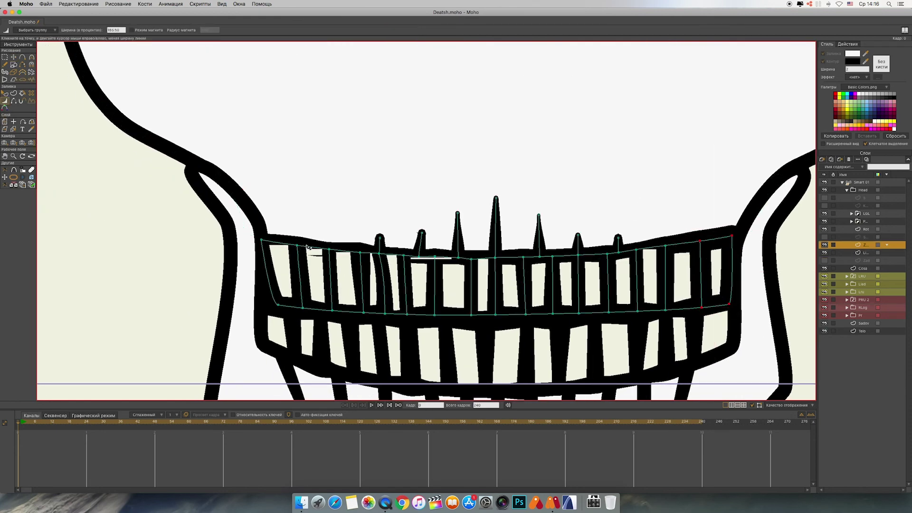
pyautogui.moveTo(308, 247); pyautogui.dragTo(302, 247)
pyautogui.press('t')
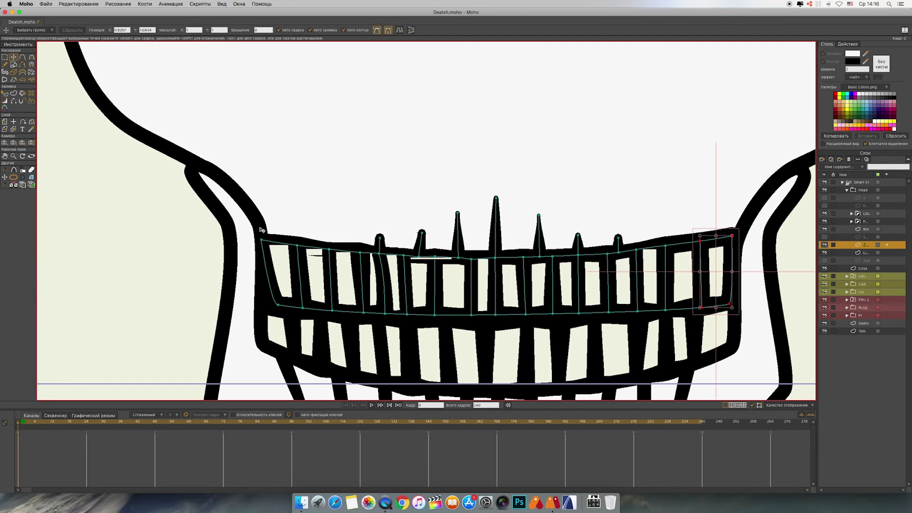
pyautogui.click(294, 252)
pyautogui.click(5, 101)
pyautogui.moveTo(300, 248); pyautogui.dragTo(441, 255)
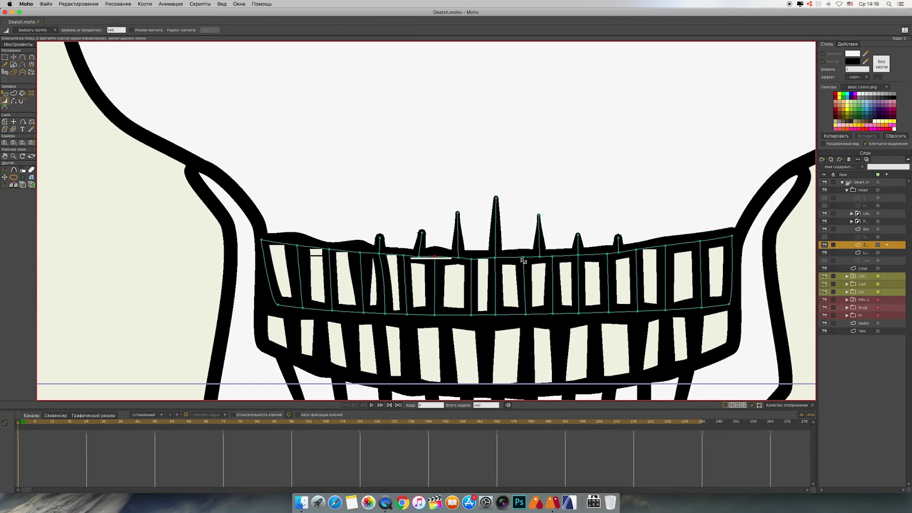
pyautogui.moveTo(523, 258); pyautogui.dragTo(531, 258)
pyautogui.moveTo(606, 254); pyautogui.dragTo(614, 255)
pyautogui.moveTo(704, 241); pyautogui.dragTo(708, 241)
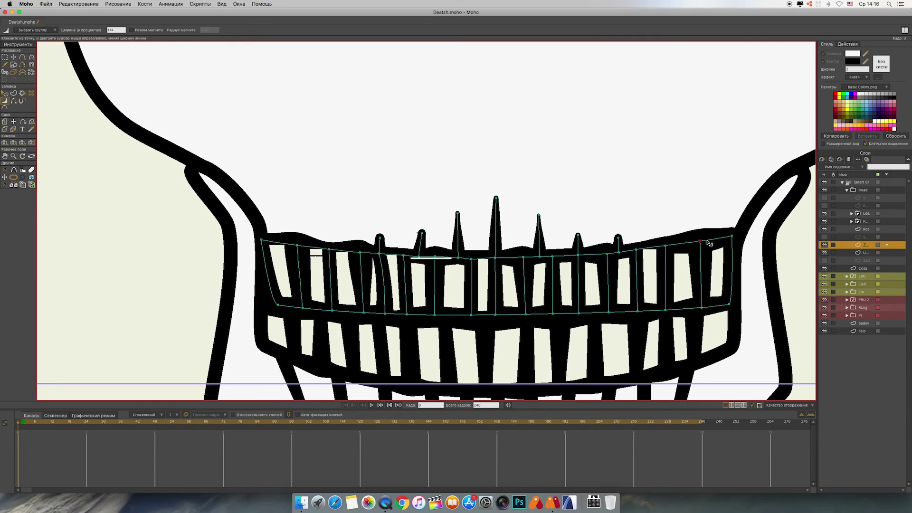
# Step: Thicken the line at several points along the bottom edge of the upper teeth
pyautogui.moveTo(303, 309); pyautogui.dragTo(305, 310)
pyautogui.moveTo(363, 314); pyautogui.dragTo(367, 314)
pyautogui.moveTo(439, 319)
pyautogui.mouseDown()
pyautogui.moveTo(498, 324)
pyautogui.moveTo(709, 311)
pyautogui.mouseUp()
# Step: Show the layer with the nose and facial lines and select it for editing
pyautogui.moveTo(593, 152)
pyautogui.mouseDown()
pyautogui.moveTo(593, 261)
pyautogui.moveTo(478, 200)
pyautogui.moveTo(492, 210)
pyautogui.mouseUp()
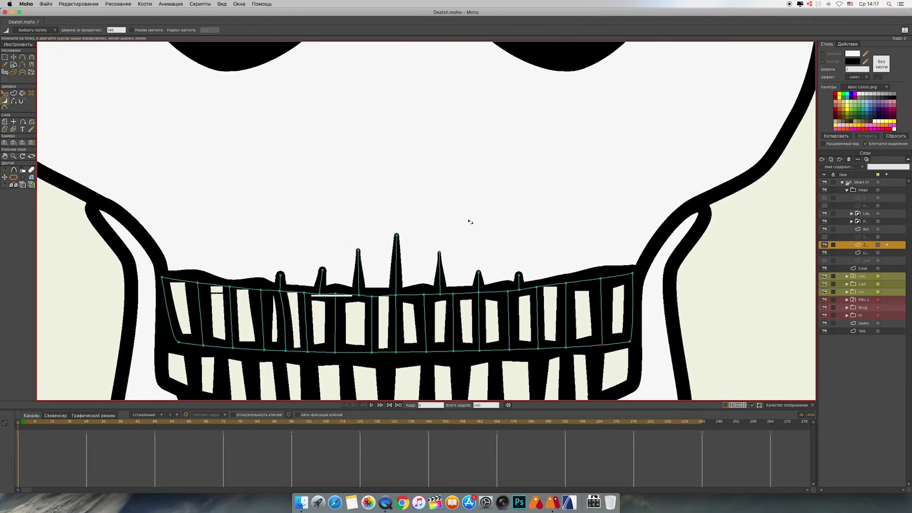
pyautogui.click(22, 58)
pyautogui.click(824, 237)
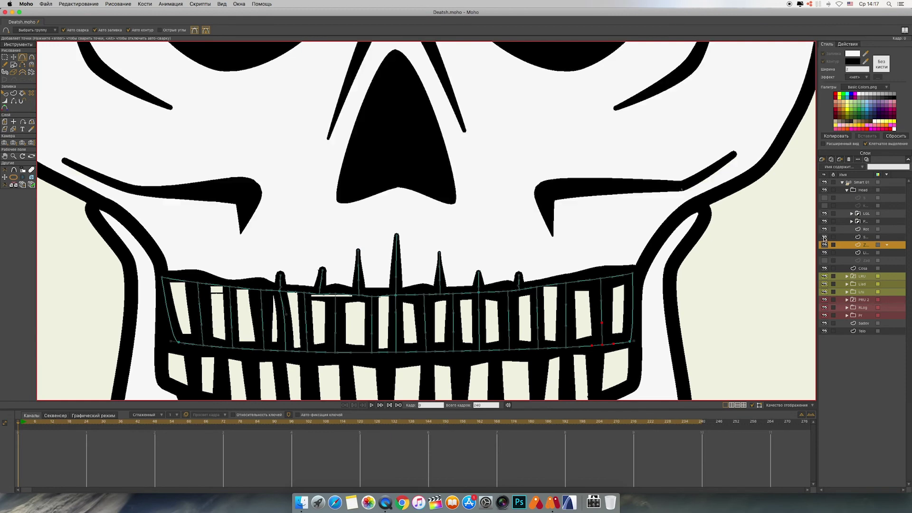
pyautogui.scroll(5, 656, 146)
pyautogui.scroll(-5, 656, 147)
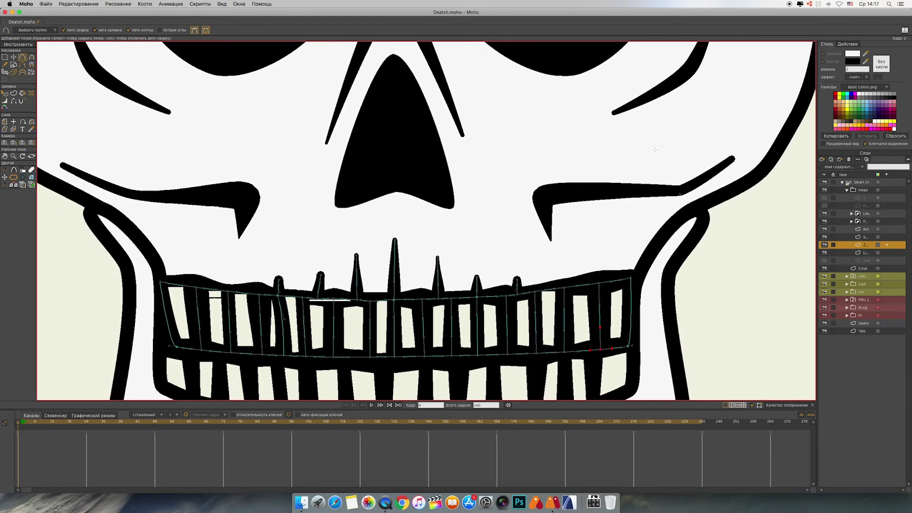
pyautogui.scroll(-3, 654, 150)
pyautogui.scroll(5, 765, 158)
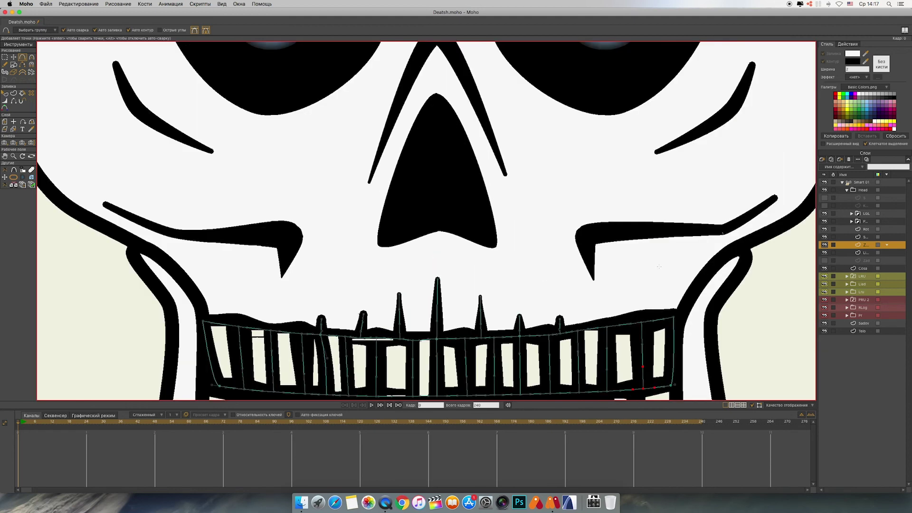
pyautogui.moveTo(658, 266); pyautogui.dragTo(658, 182)
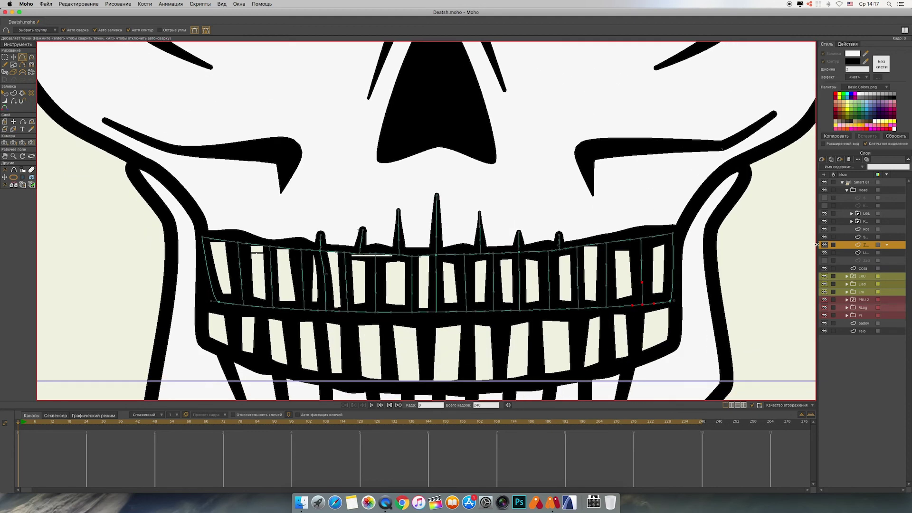
pyautogui.click(846, 237)
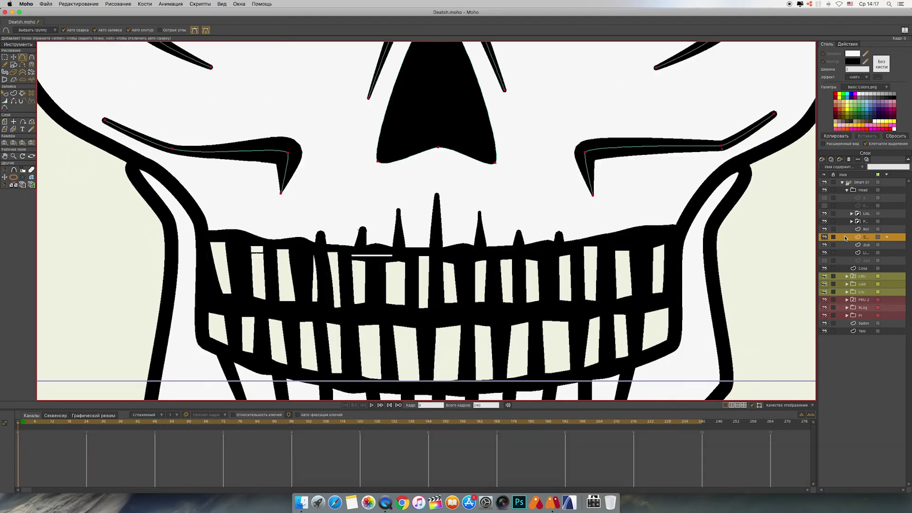
# Step: Draw a curved crease from the right jaw hinge down to the upper teeth and create an outline shape from it
pyautogui.moveTo(718, 161)
pyautogui.mouseDown()
pyautogui.moveTo(684, 169)
pyautogui.moveTo(644, 220)
pyautogui.mouseUp()
pyautogui.click(14, 94)
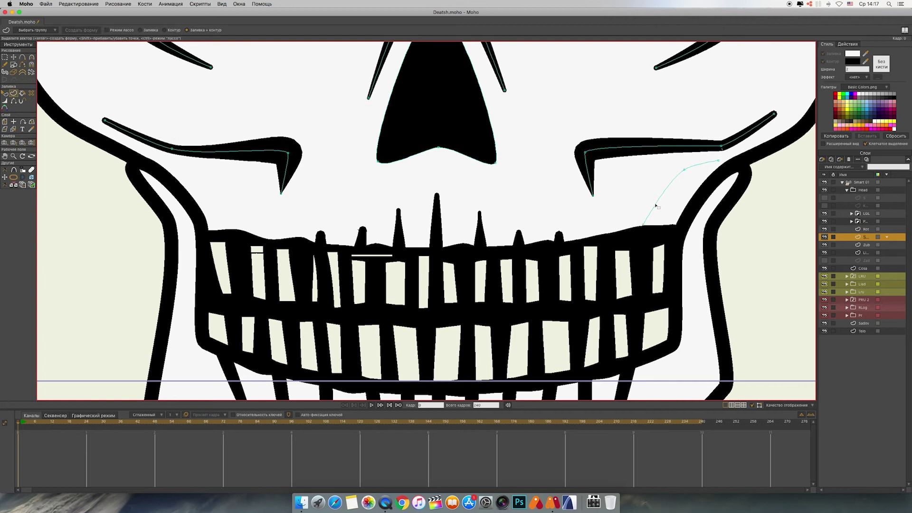
pyautogui.doubleClick(656, 205)
# Step: Taper the crease's lower end to a point, thicken its middle and adjust its points to follow the jaw hinge
pyautogui.click(5, 101)
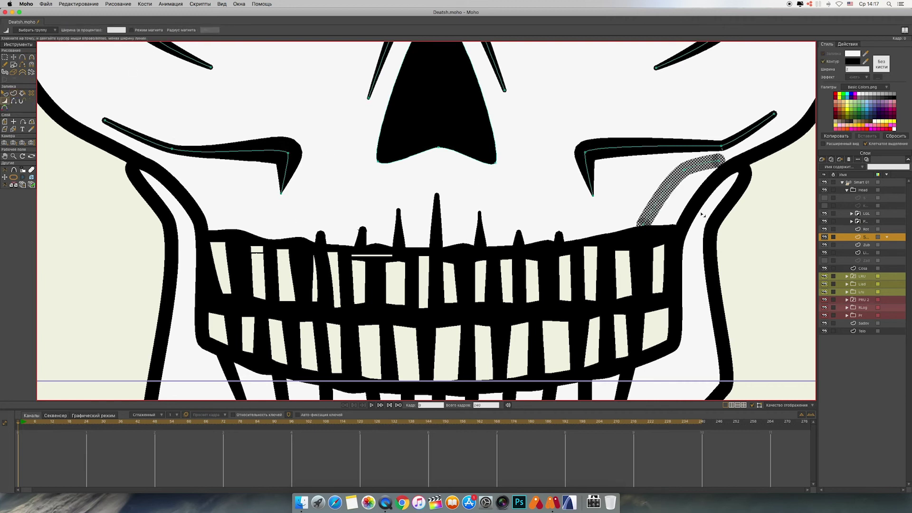
pyautogui.press('t')
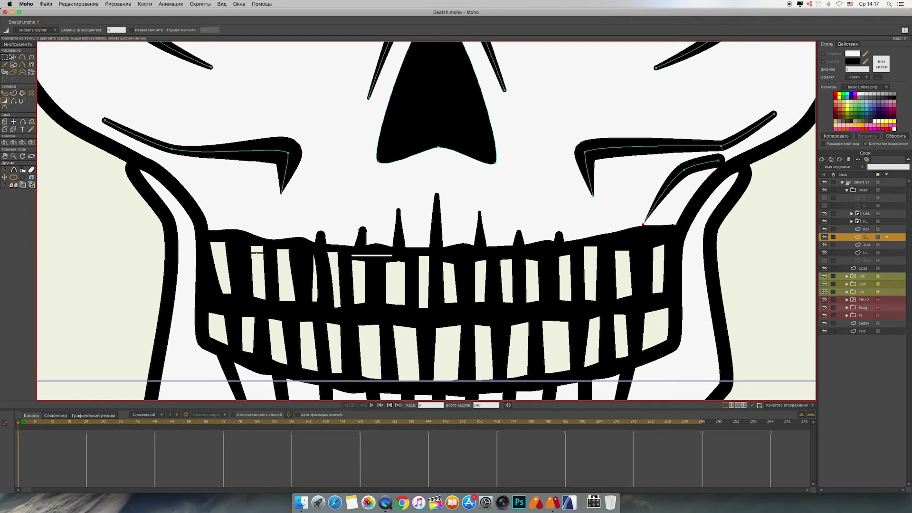
pyautogui.moveTo(719, 161)
pyautogui.mouseDown()
pyautogui.moveTo(676, 176)
pyautogui.moveTo(684, 178)
pyautogui.mouseUp()
pyautogui.click(4, 101)
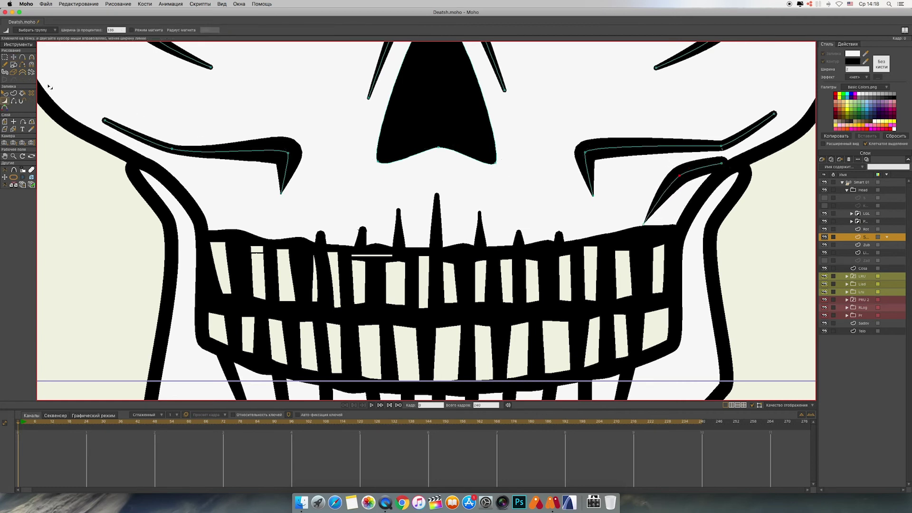
pyautogui.click(14, 57)
pyautogui.click(642, 226)
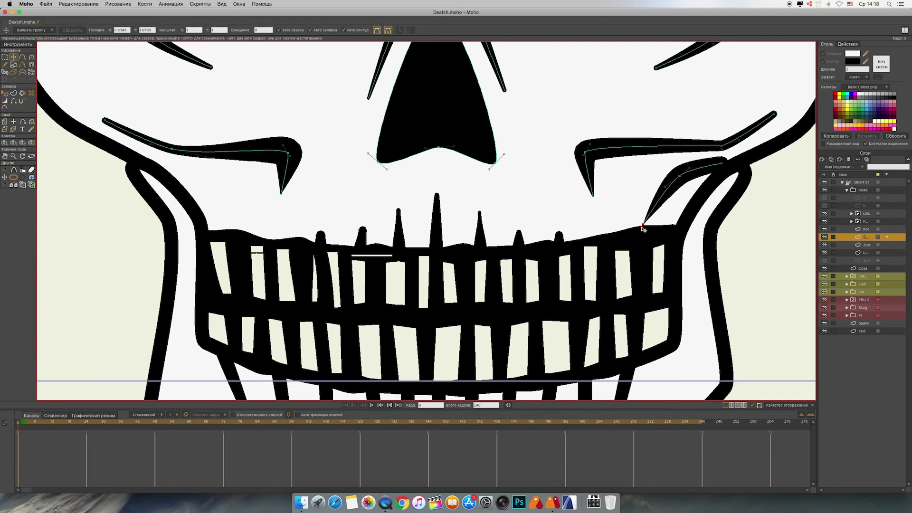
pyautogui.press('super+z')
pyautogui.click(642, 226)
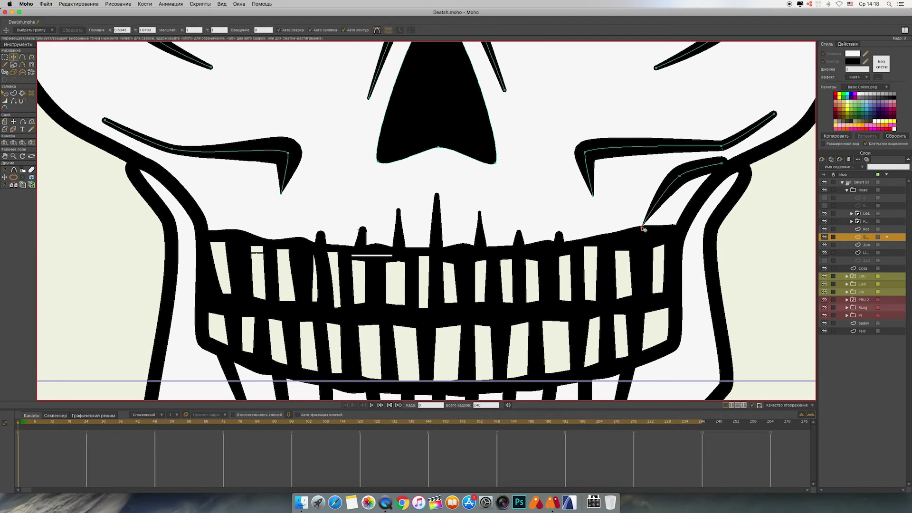
# Step: Duplicate the crease, flip it horizontally, and fit the copy's points beside the left jaw hinge
pyautogui.doubleClick(668, 191)
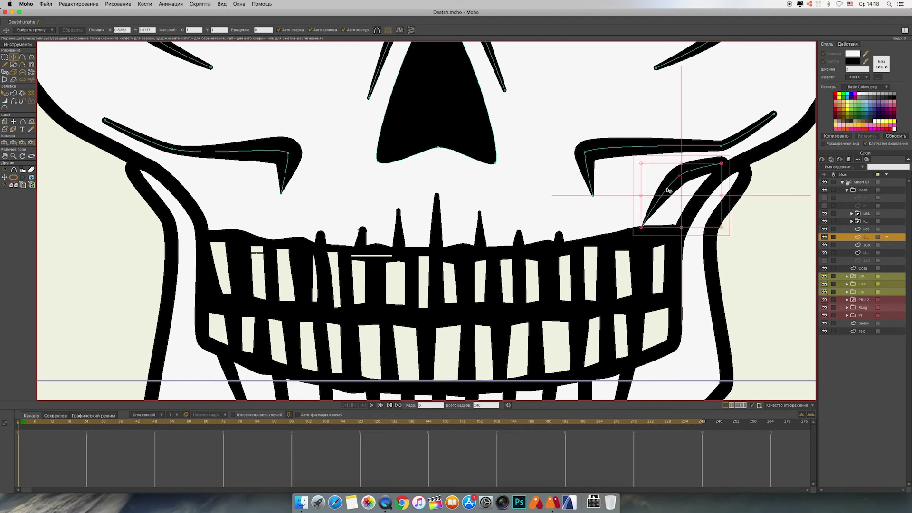
pyautogui.click(400, 31)
pyautogui.moveTo(700, 194); pyautogui.dragTo(215, 188)
pyautogui.moveTo(239, 231); pyautogui.dragTo(241, 236)
pyautogui.moveTo(201, 187); pyautogui.dragTo(202, 193)
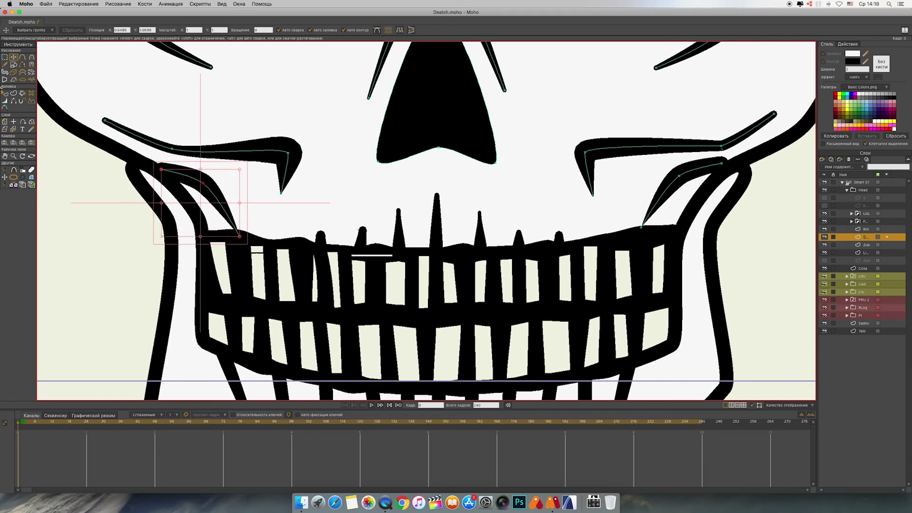
# Step: Nudge the right crease slightly closer to the jaw hinge and compare both creases on the whole head
pyautogui.doubleClick(702, 174)
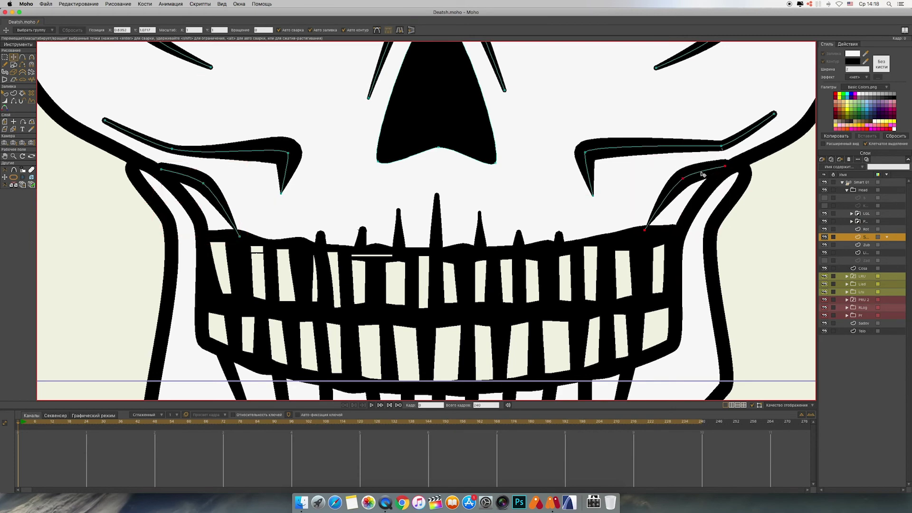
pyautogui.moveTo(702, 174); pyautogui.dragTo(702, 174)
pyautogui.scroll(-8, 612, 213)
pyautogui.scroll(4, 612, 213)
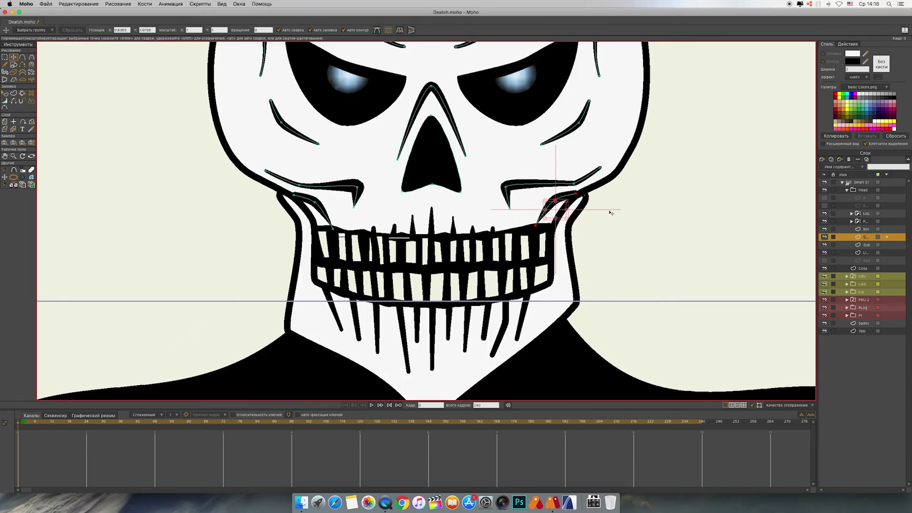
pyautogui.scroll(-3, 611, 213)
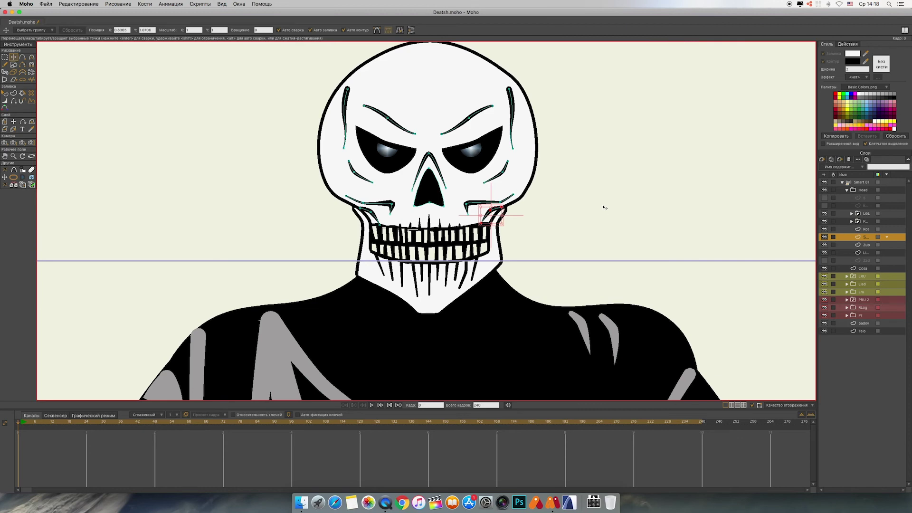
pyautogui.scroll(5, 570, 232)
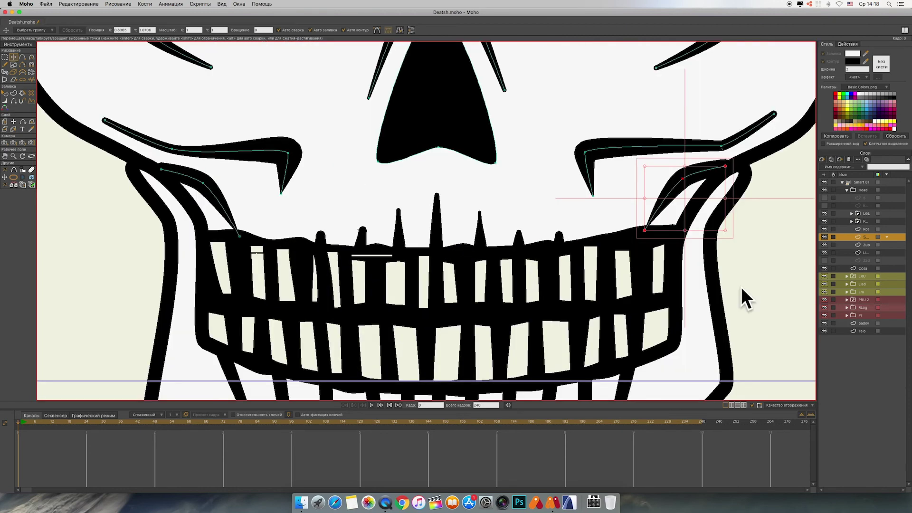
# Step: Toggle the Zub layer's visibility to check how the upper teeth cover the skull's lower edge
pyautogui.click(842, 246)
pyautogui.click(826, 245)
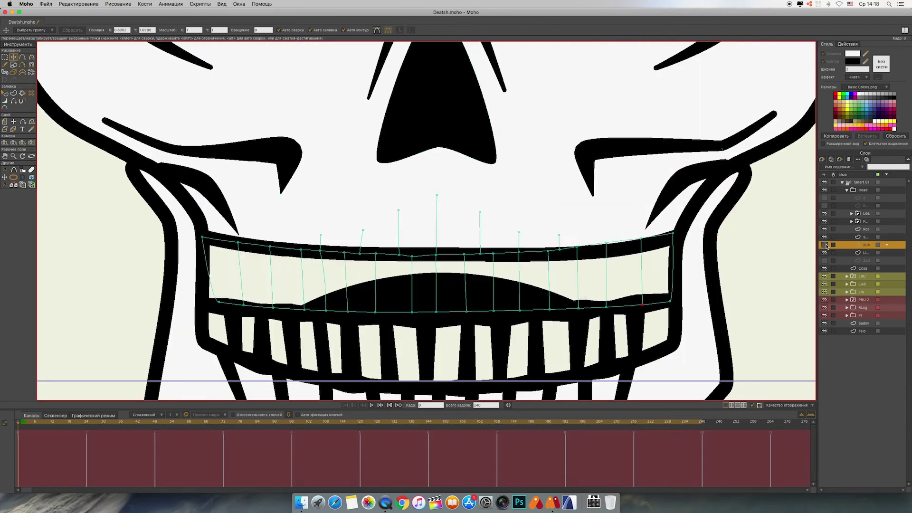
pyautogui.click(826, 245)
pyautogui.click(826, 245)
pyautogui.click(825, 245)
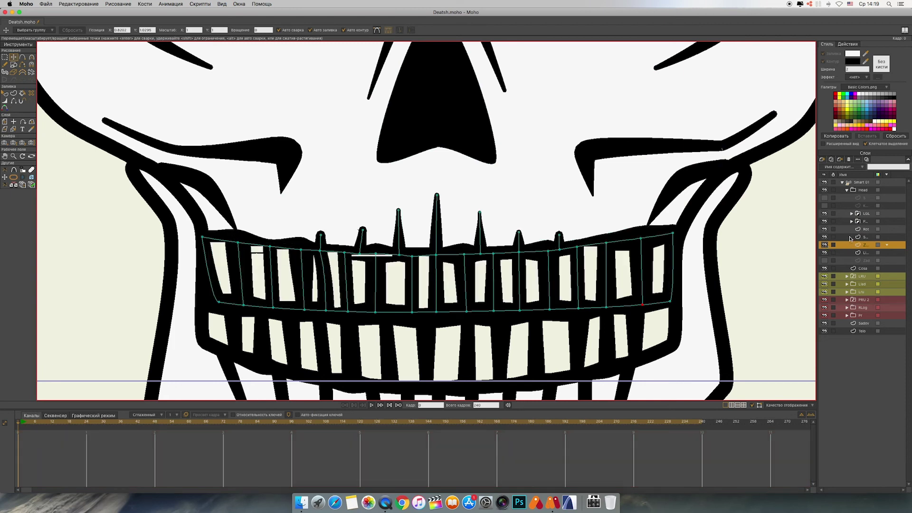
# Step: Lower the centre point of the skull's bottom edge slightly, and raise a point on the upper teeth's top line
pyautogui.click(850, 254)
pyautogui.moveTo(435, 256); pyautogui.dragTo(433, 259)
pyautogui.click(846, 245)
pyautogui.moveTo(375, 260); pyautogui.dragTo(377, 257)
# Step: Render the current frame as a preview, close it and examine the upper teeth up close
pyautogui.press('super+r')
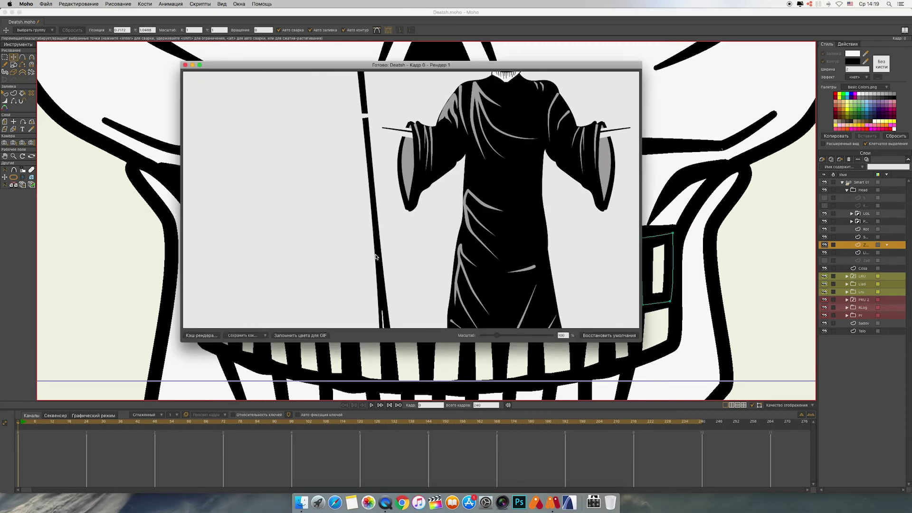
pyautogui.click(185, 65)
pyautogui.scroll(5, 428, 204)
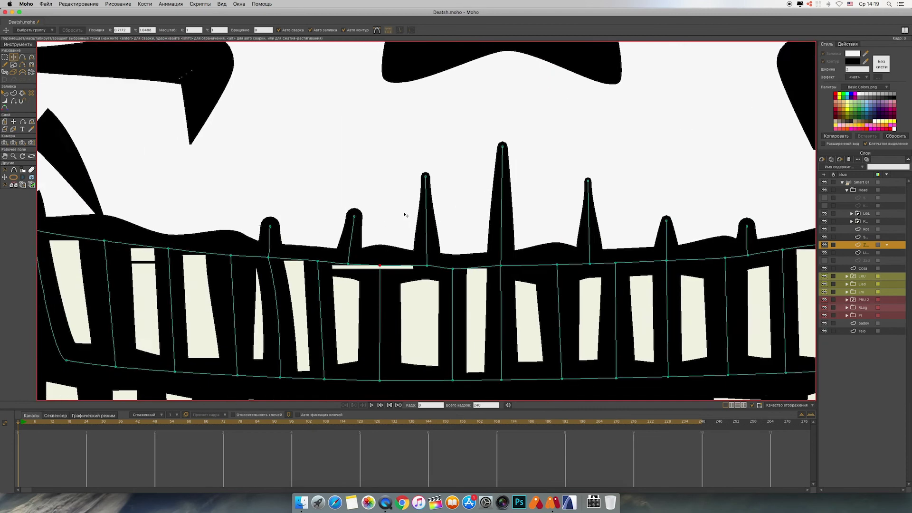
# Step: Shift the tip of the second spike above the upper teeth slightly, and undo the move of its base point
pyautogui.press('super+a')
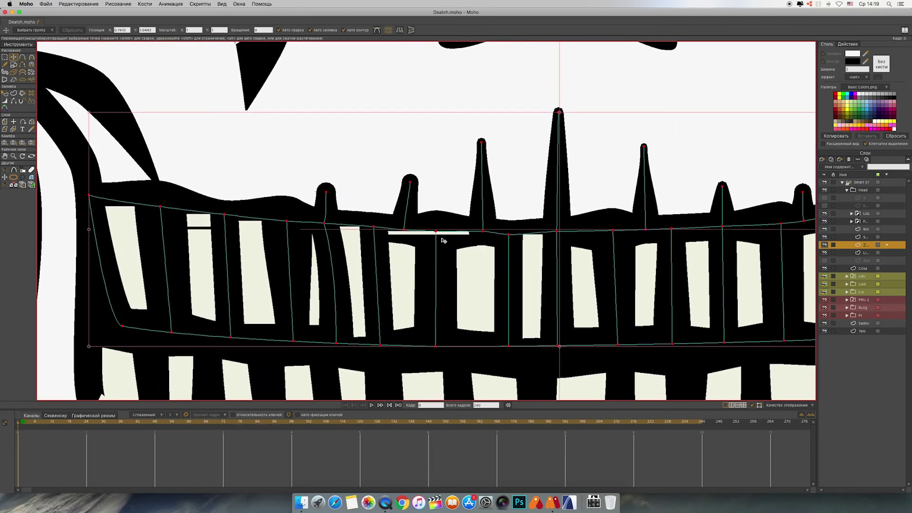
pyautogui.moveTo(411, 183); pyautogui.dragTo(408, 181)
pyautogui.moveTo(405, 230)
pyautogui.mouseDown()
pyautogui.moveTo(406, 244)
pyautogui.moveTo(405, 209)
pyautogui.moveTo(404, 228)
pyautogui.mouseUp()
pyautogui.press('super+z')
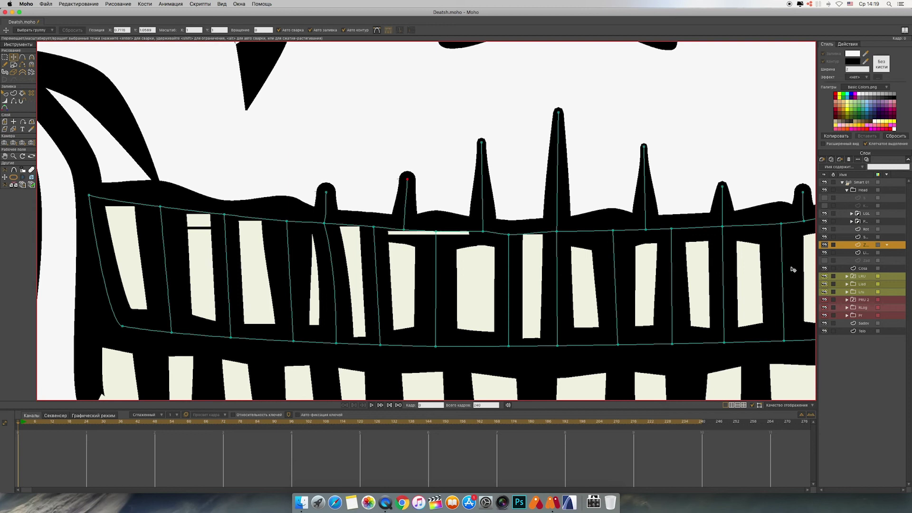
# Step: Hide the skull fill and facial lines layers, checking the teeth with the lower jaw layer off and on
pyautogui.click(825, 252)
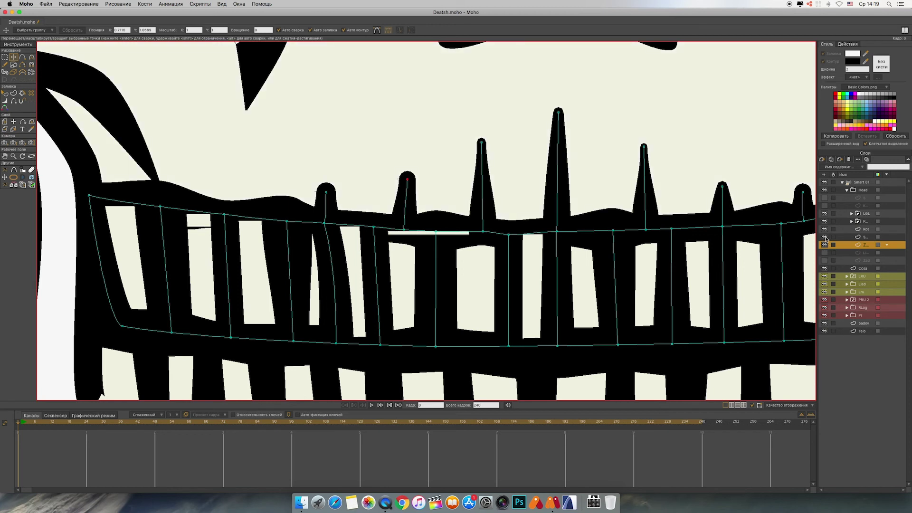
pyautogui.click(825, 237)
pyautogui.click(826, 230)
pyautogui.click(825, 230)
pyautogui.click(825, 229)
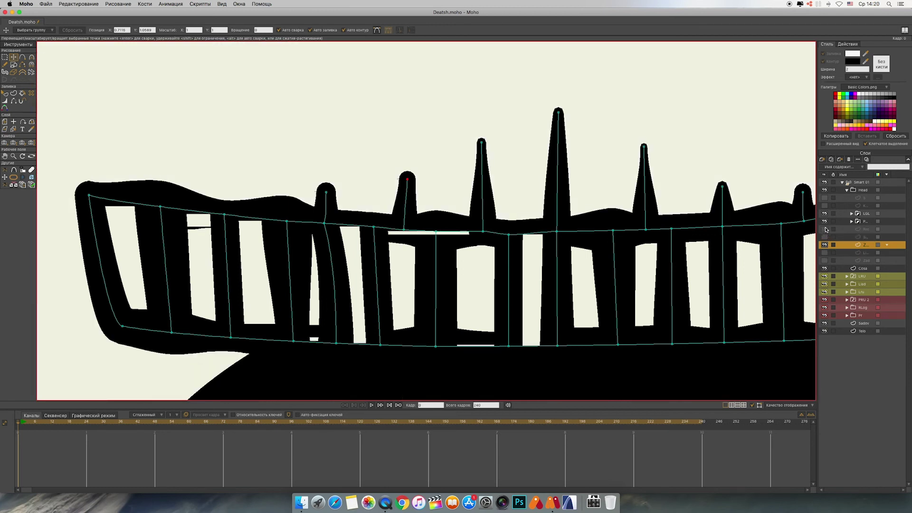
pyautogui.click(825, 229)
# Step: Toggle the Zub layer's visibility to compare the jaw with and without the upper teeth
pyautogui.click(825, 244)
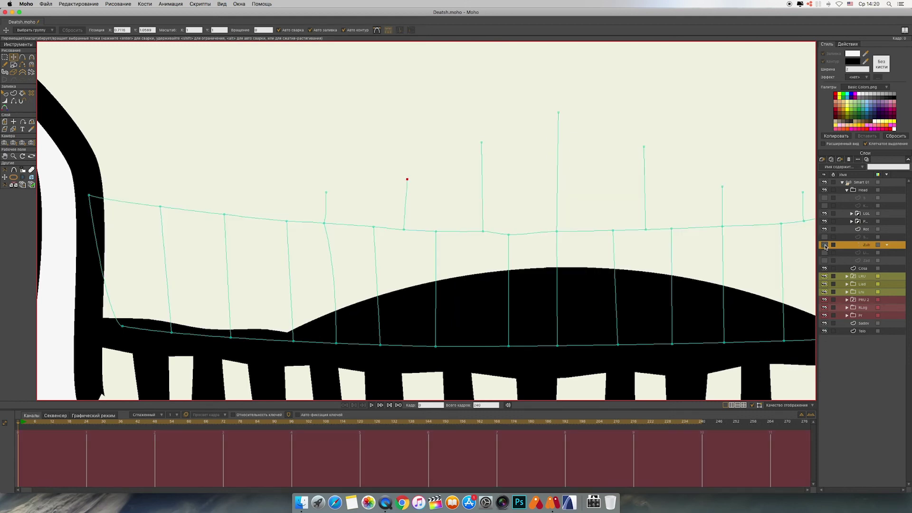
pyautogui.click(825, 245)
pyautogui.click(825, 245)
pyautogui.press('-')
pyautogui.press('-')
pyautogui.click(825, 245)
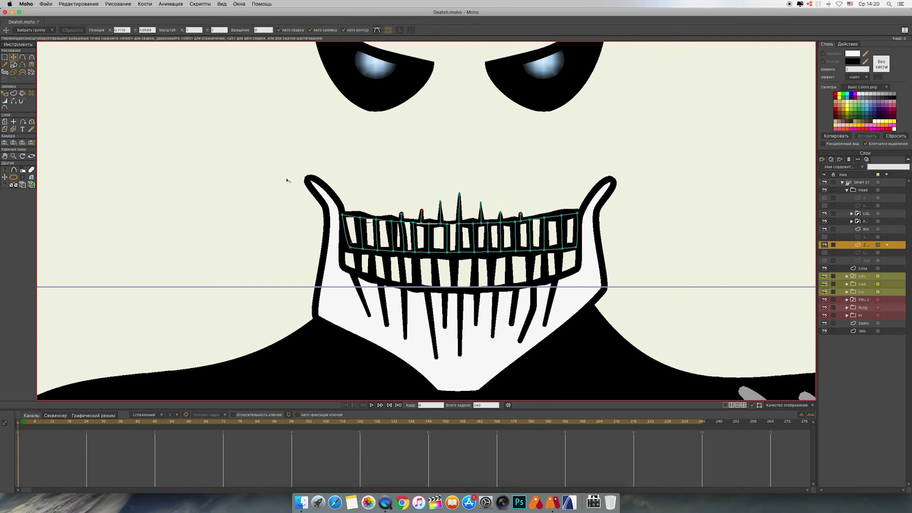
# Step: Move the Zub layer clear of the jaw to inspect the separated upper teeth, and undo the move
pyautogui.click(5, 121)
pyautogui.moveTo(450, 234); pyautogui.dragTo(165, 216)
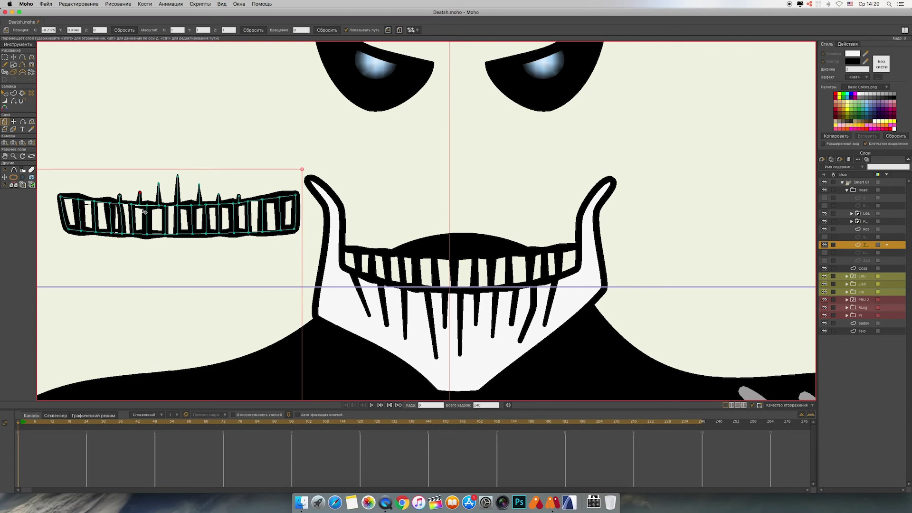
pyautogui.press('super+z')
pyautogui.press('super+equal')
pyautogui.press('super+equal')
pyautogui.press('super+minus')
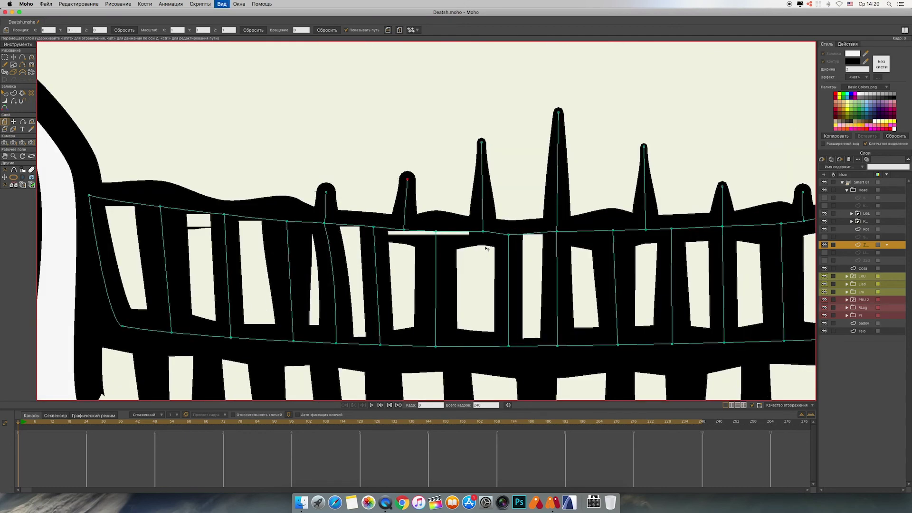
# Step: Vary the line width at several points along the top edge of the upper teeth, and nudge one of the top-edge points
pyautogui.click(5, 101)
pyautogui.moveTo(326, 219); pyautogui.dragTo(293, 216)
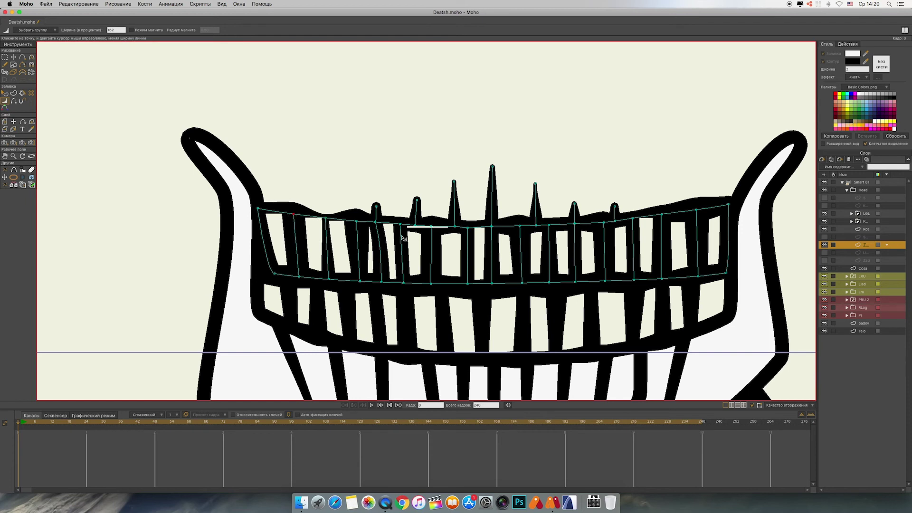
pyautogui.moveTo(403, 227)
pyautogui.mouseDown()
pyautogui.moveTo(428, 226)
pyautogui.moveTo(402, 225)
pyautogui.moveTo(412, 225)
pyautogui.mouseUp()
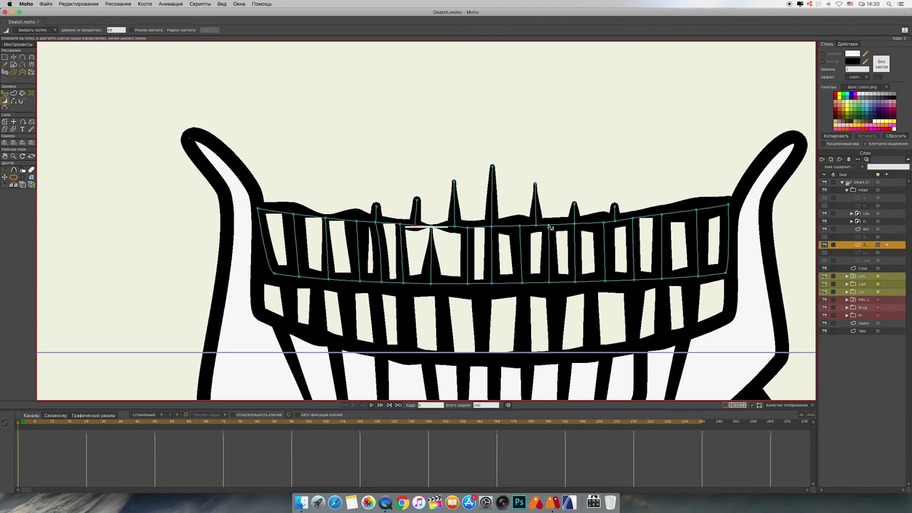
pyautogui.moveTo(551, 227); pyautogui.dragTo(542, 227)
pyautogui.moveTo(636, 220)
pyautogui.mouseDown()
pyautogui.moveTo(649, 215)
pyautogui.moveTo(308, 216)
pyautogui.mouseUp()
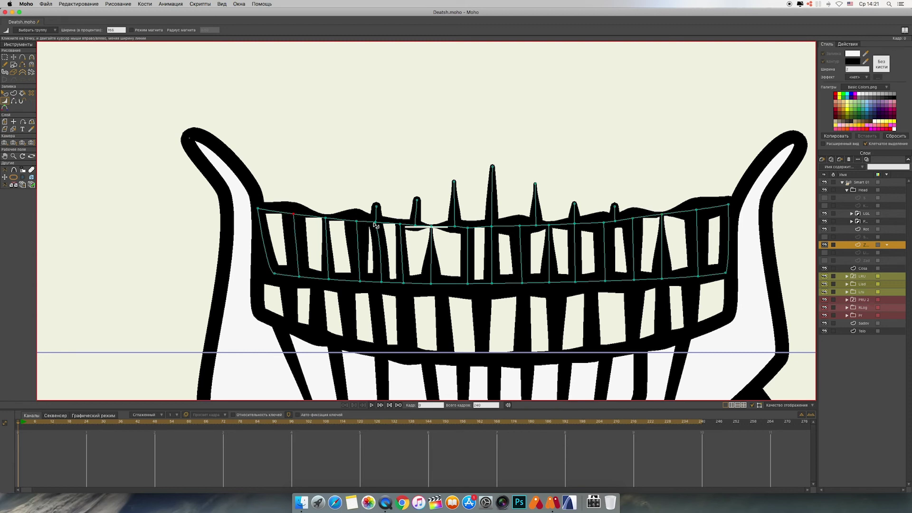
pyautogui.moveTo(375, 223)
pyautogui.mouseDown()
pyautogui.moveTo(366, 224)
pyautogui.moveTo(397, 232)
pyautogui.mouseUp()
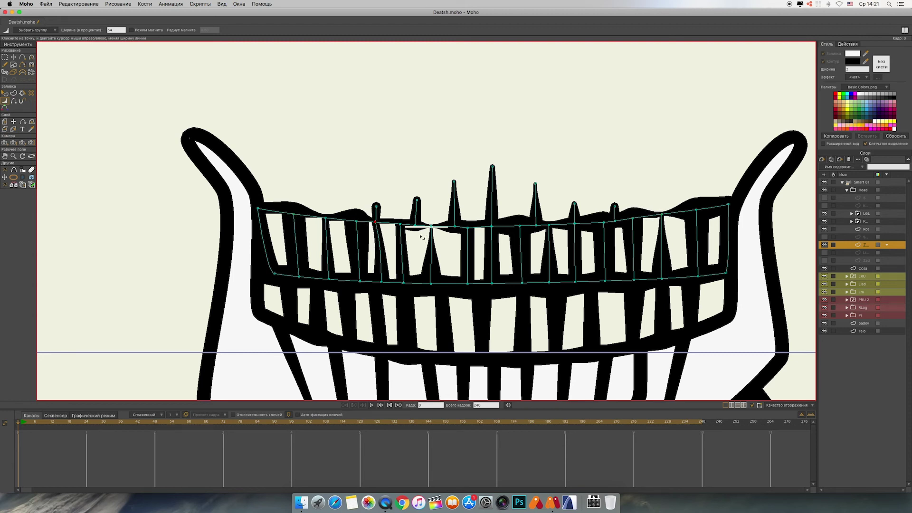
pyautogui.press('t')
pyautogui.moveTo(414, 225); pyautogui.dragTo(431, 225)
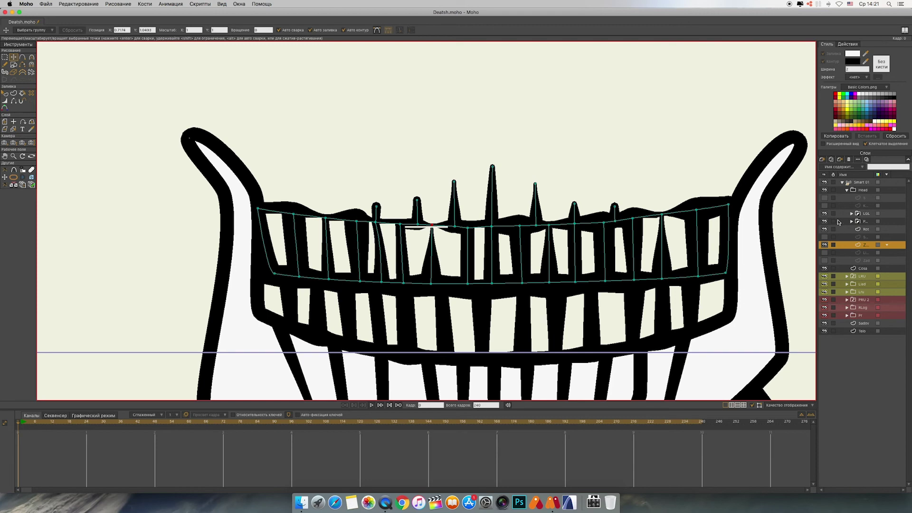
# Step: Show the facial lines and skull fill layers again, checking the head with the two hood layers on and off
pyautogui.click(825, 230)
pyautogui.click(824, 230)
pyautogui.scroll(-6, 494, 138)
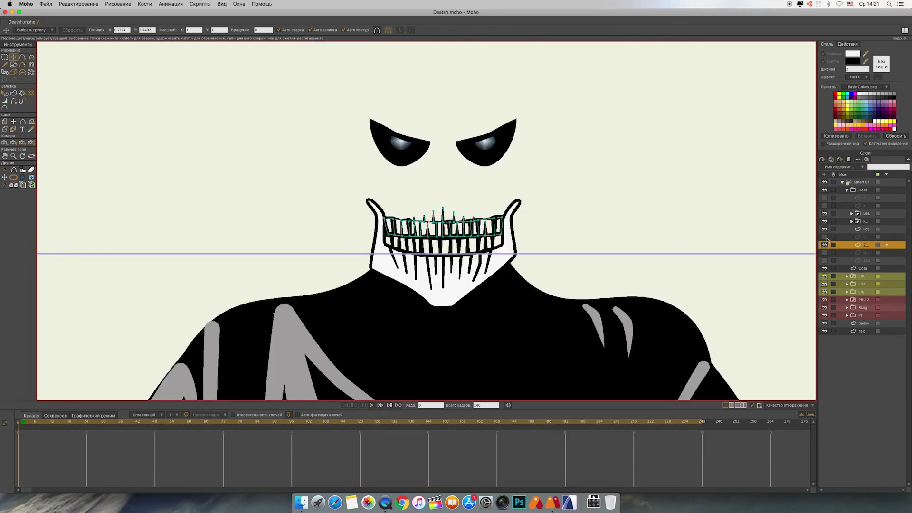
pyautogui.click(824, 237)
pyautogui.click(824, 205)
pyautogui.click(824, 197)
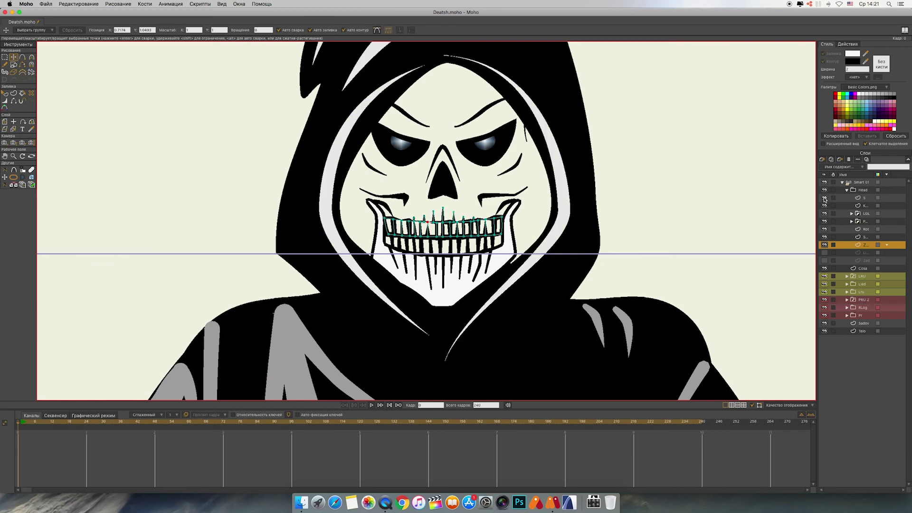
pyautogui.click(825, 252)
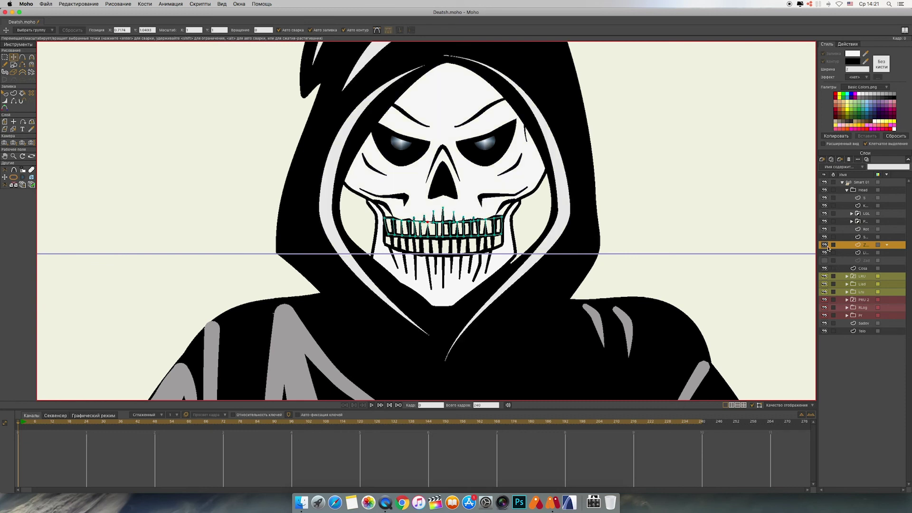
pyautogui.click(824, 198)
pyautogui.click(824, 206)
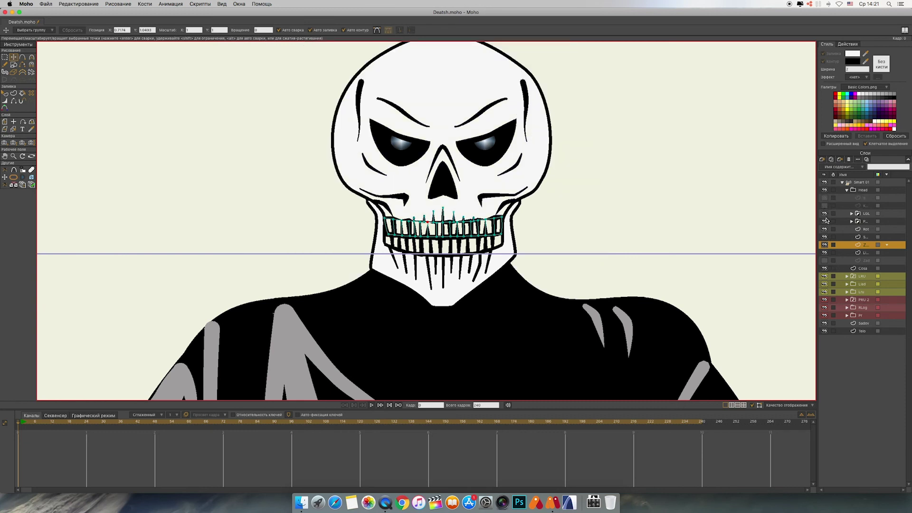
# Step: Toggle the dark backing layer behind the skull and the Zub layer on and off to check how the parts overlap
pyautogui.click(855, 260)
pyautogui.click(824, 260)
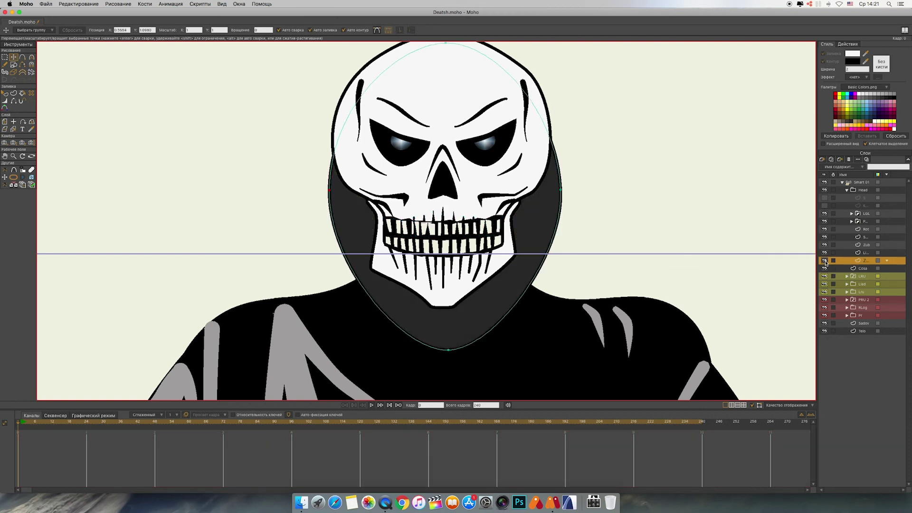
pyautogui.click(825, 261)
pyautogui.click(846, 254)
pyautogui.click(849, 244)
pyautogui.click(825, 245)
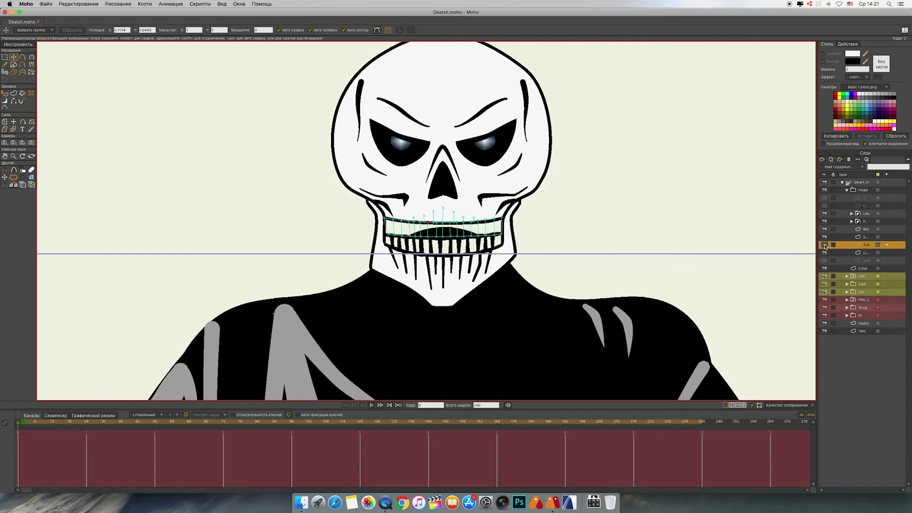
pyautogui.click(825, 245)
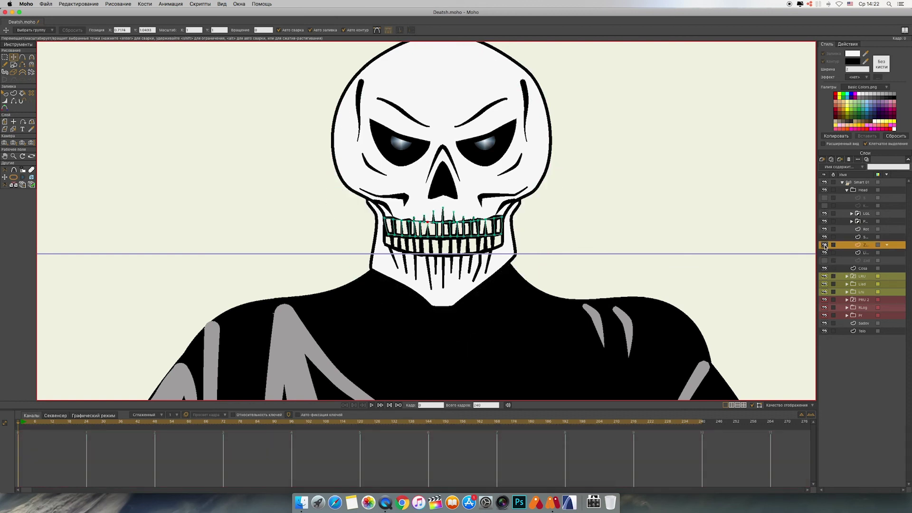
# Step: Add a new vector layer named ZS directly above the lower jaw layer
pyautogui.click(846, 232)
pyautogui.scroll(2, 693, 241)
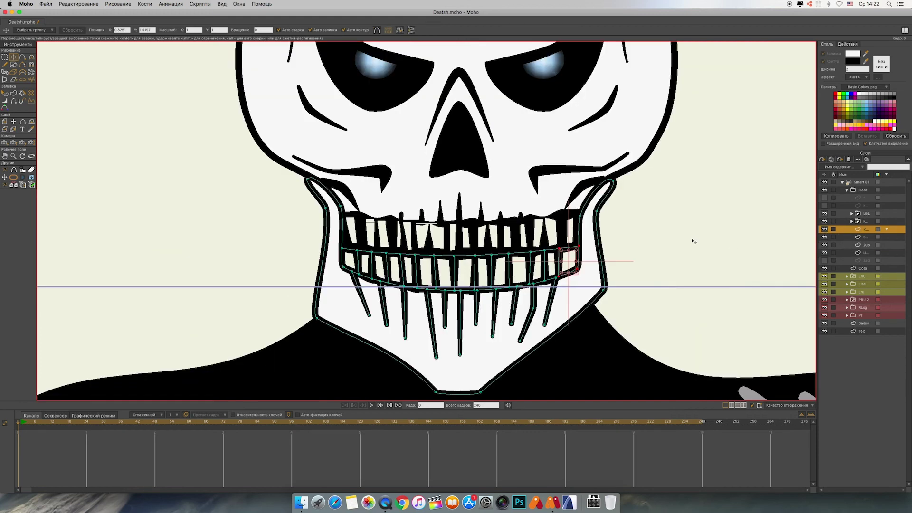
pyautogui.click(822, 159)
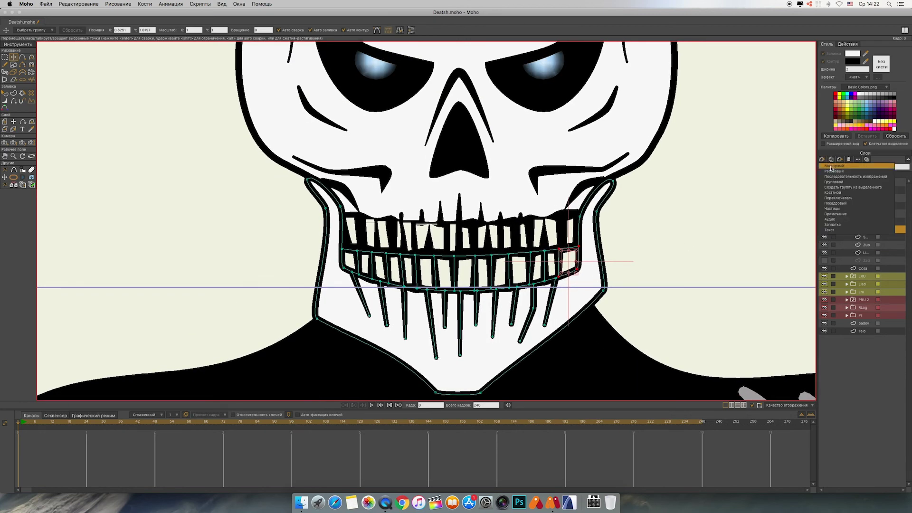
pyautogui.click(832, 170)
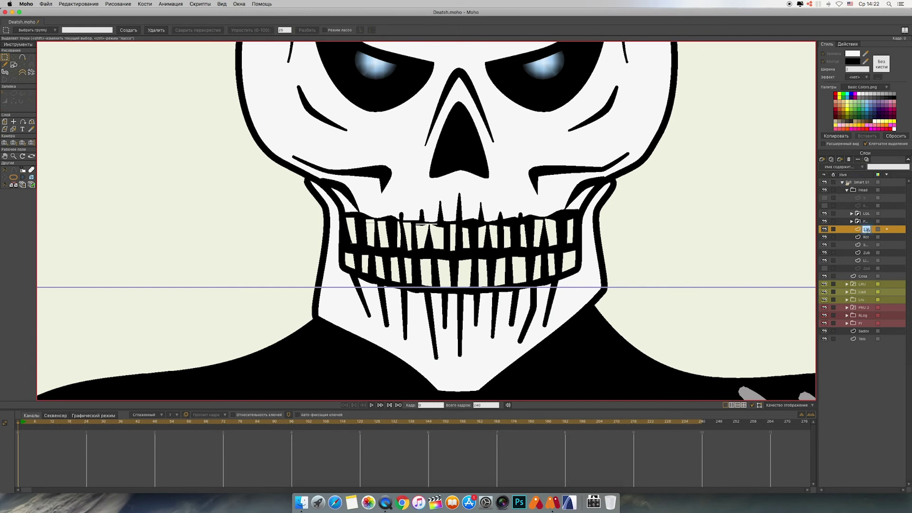
pyautogui.write('ZS')
# Step: Hide the skull fill, Zub and facial lines layers to isolate the lower jaw
pyautogui.click(825, 261)
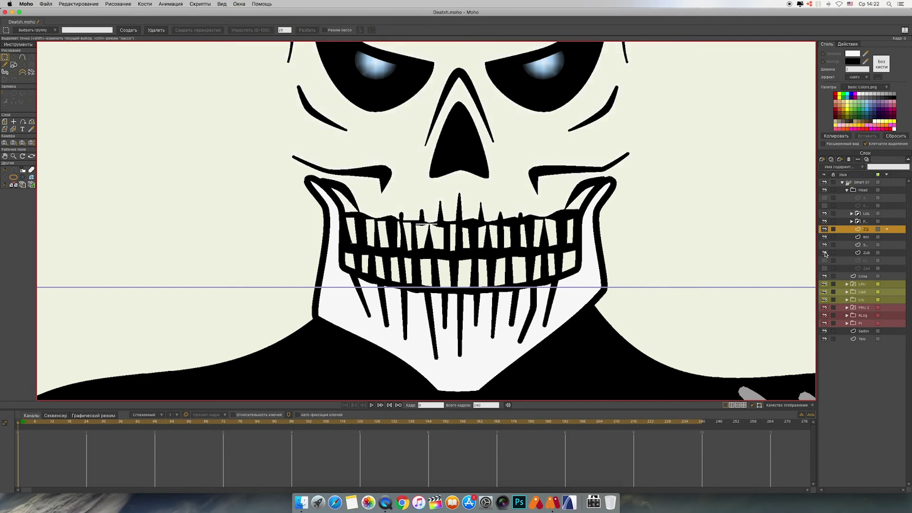
pyautogui.click(825, 253)
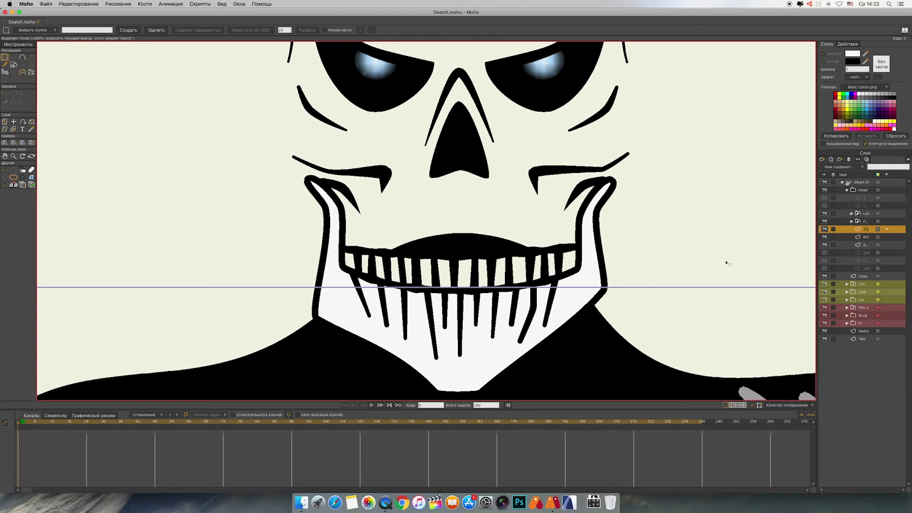
pyautogui.click(824, 245)
pyautogui.moveTo(697, 195); pyautogui.dragTo(674, 198)
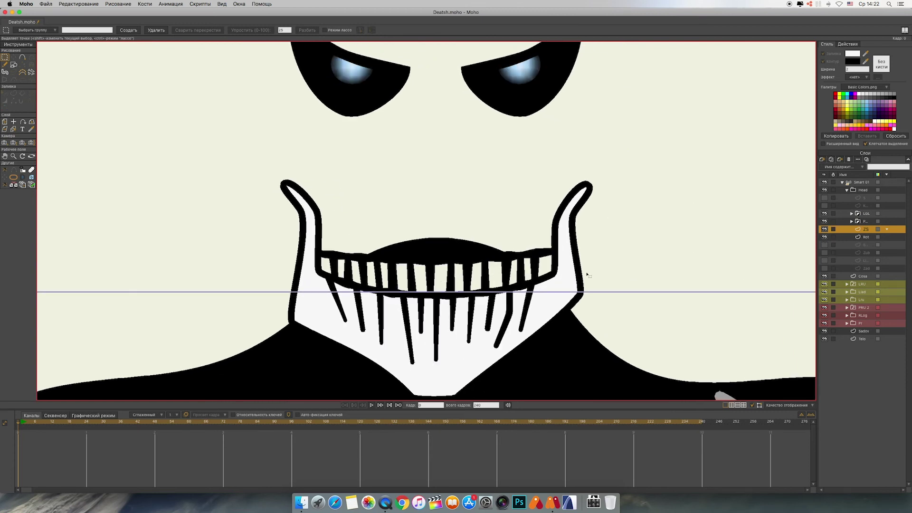
# Step: Copy the lower teeth and the lines beneath them from the lower jaw layer into the ZS layer
pyautogui.click(848, 238)
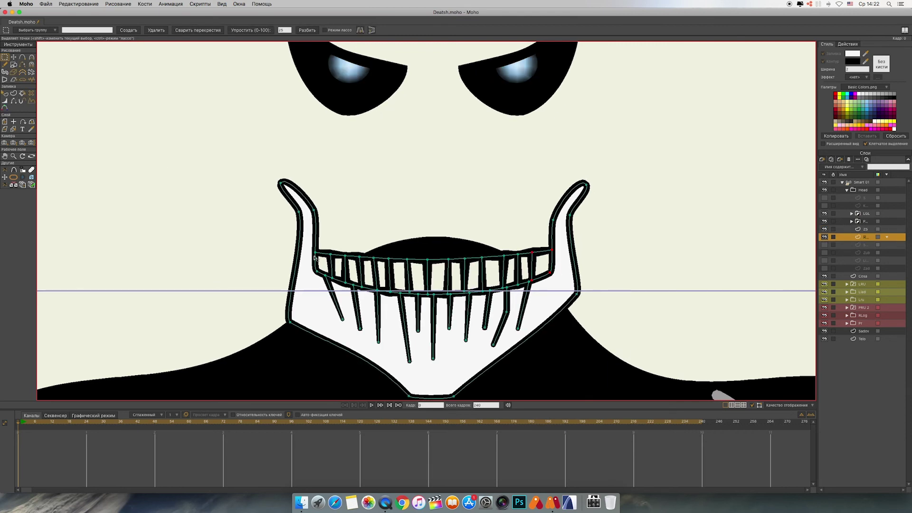
pyautogui.moveTo(309, 245)
pyautogui.mouseDown()
pyautogui.moveTo(382, 331)
pyautogui.moveTo(553, 315)
pyautogui.moveTo(559, 306)
pyautogui.mouseUp()
pyautogui.moveTo(335, 314); pyautogui.dragTo(400, 352)
pyautogui.moveTo(404, 319); pyautogui.dragTo(446, 365)
pyautogui.moveTo(443, 317); pyautogui.dragTo(503, 349)
pyautogui.moveTo(501, 308); pyautogui.dragTo(525, 335)
pyautogui.click(849, 229)
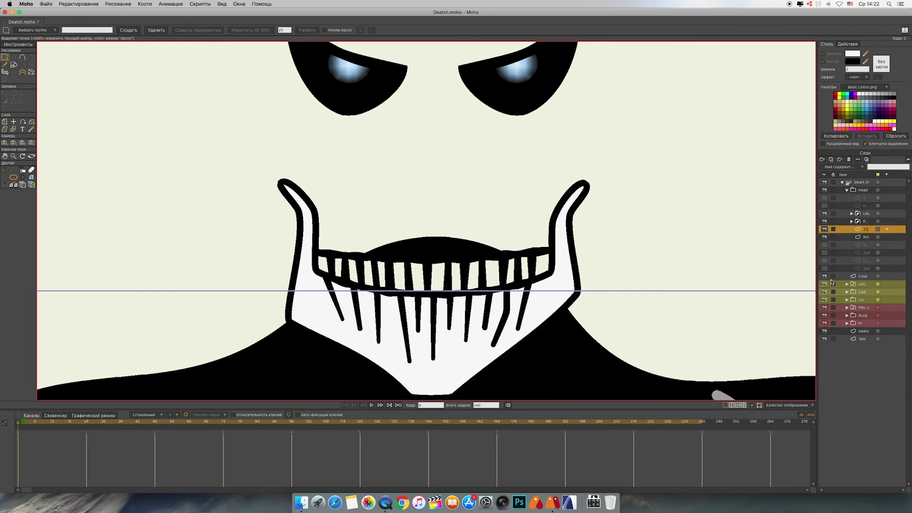
# Step: Inspect the copied lower teeth with the jaw layer hidden, undoing a trial move
pyautogui.click(825, 237)
pyautogui.press('t')
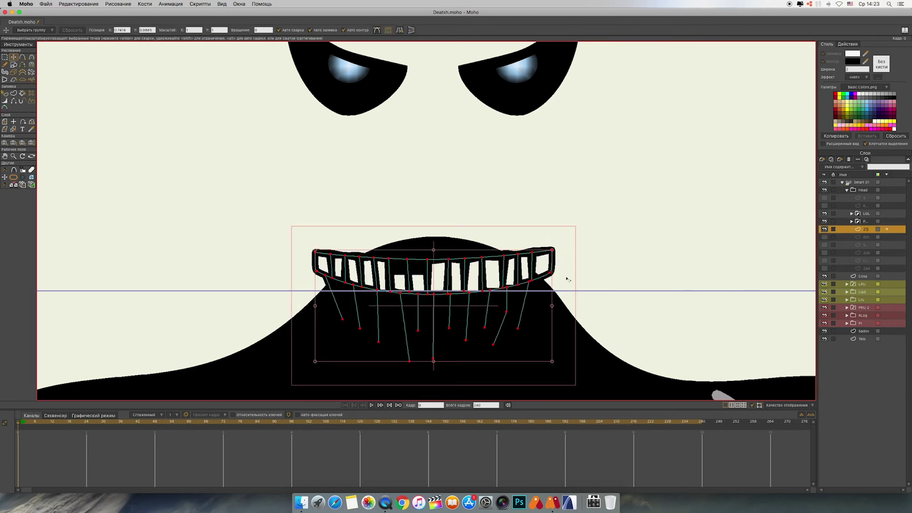
pyautogui.moveTo(435, 201); pyautogui.dragTo(431, 168)
pyautogui.press('super+z')
# Step: Swap visibility from ZS to the lower jaw layer, and undo a trial deletion of the jaw's selected teeth and lines
pyautogui.click(823, 230)
pyautogui.click(824, 237)
pyautogui.click(843, 239)
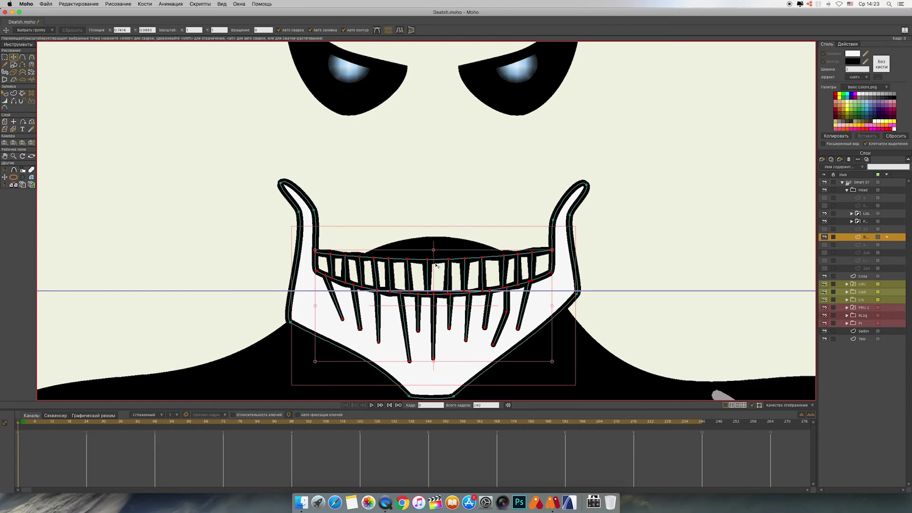
pyautogui.press('Delete')
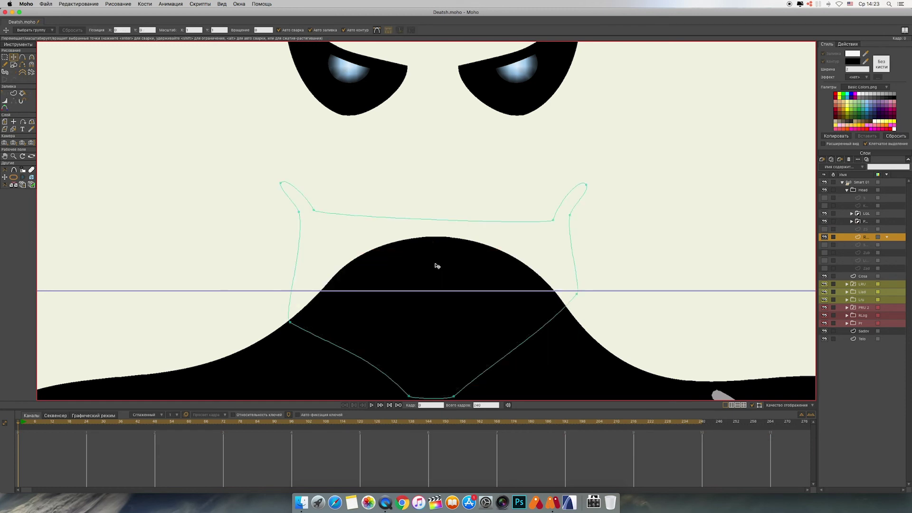
pyautogui.hotkey('ctrl', 'z')
# Step: Delete the inner points along the upper edge of the lower teeth on the jaw layer, keeping the two corner points
pyautogui.click(328, 246)
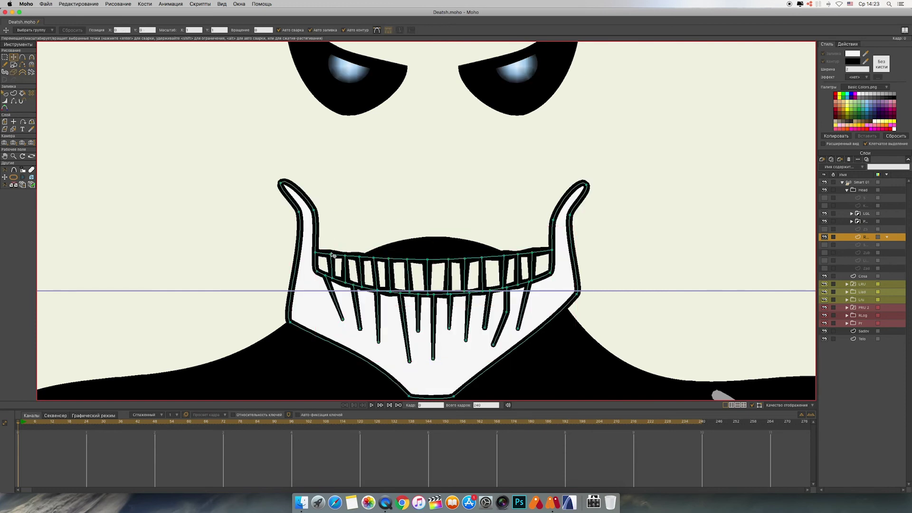
pyautogui.moveTo(328, 250); pyautogui.dragTo(541, 270)
pyautogui.press('super+z')
pyautogui.click(5, 57)
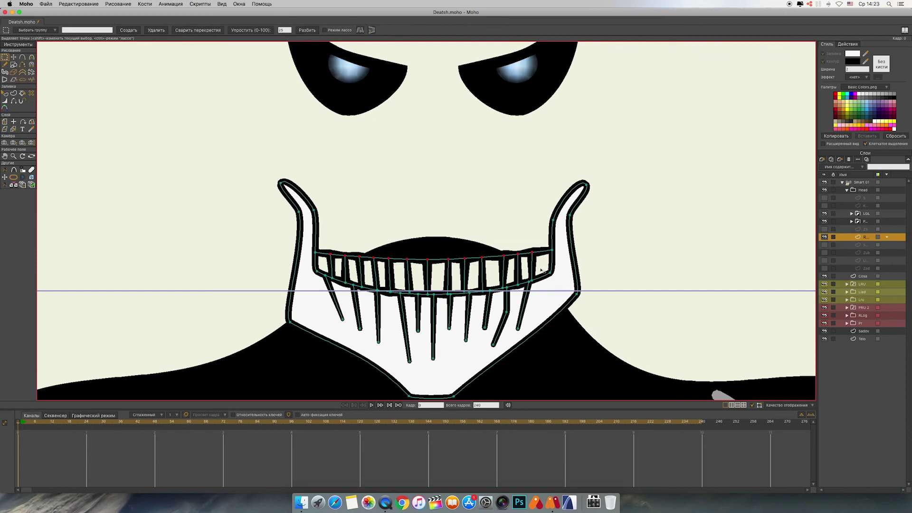
pyautogui.press('Delete')
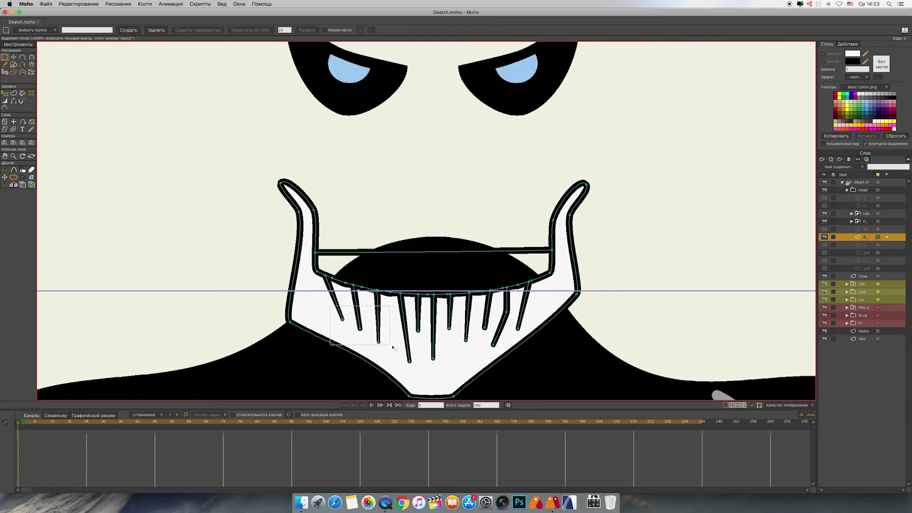
# Step: Delete all the vertical lines below the lower teeth from the jaw layer
pyautogui.keyDown('shift'); pyautogui.click(338, 310); pyautogui.keyUp('shift')
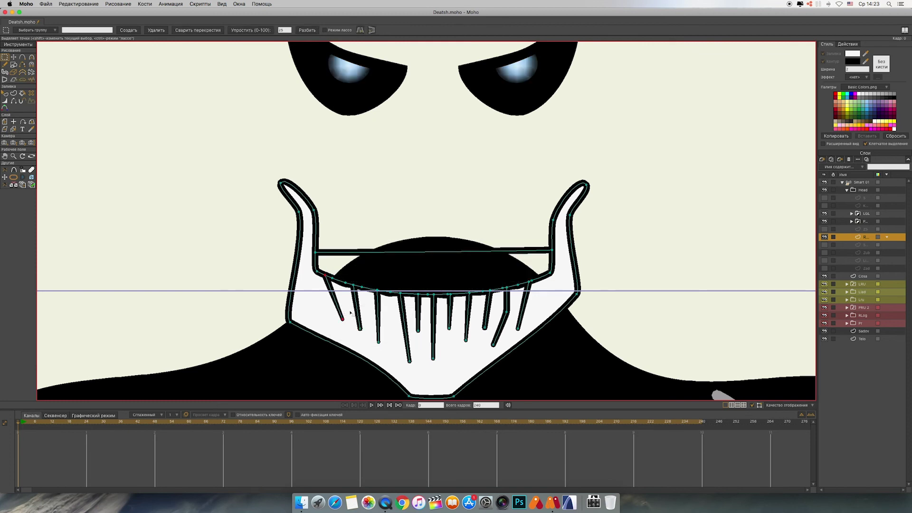
pyautogui.keyDown('shift'); pyautogui.click(356, 315); pyautogui.keyUp('shift')
pyautogui.keyDown('shift'); pyautogui.click(379, 341); pyautogui.keyUp('shift')
pyautogui.keyDown('shift'); pyautogui.click(419, 315); pyautogui.keyUp('shift')
pyautogui.keyDown('shift'); pyautogui.click(433, 327); pyautogui.keyUp('shift')
pyautogui.keyDown('shift'); pyautogui.click(449, 317); pyautogui.keyUp('shift')
pyautogui.keyDown('shift'); pyautogui.click(468, 321); pyautogui.keyUp('shift')
pyautogui.keyDown('shift'); pyautogui.click(486, 320); pyautogui.keyUp('shift')
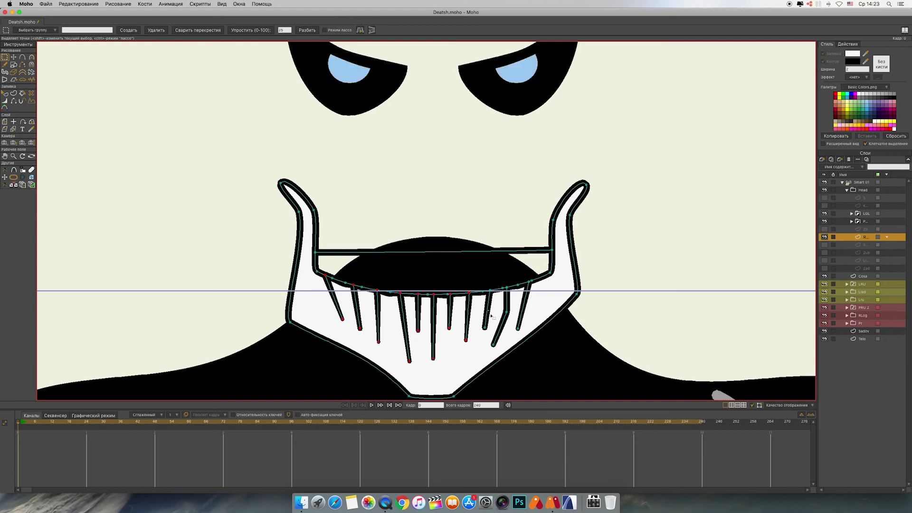
pyautogui.keyDown('shift'); pyautogui.click(504, 321); pyautogui.keyUp('shift')
pyautogui.keyDown('shift'); pyautogui.click(520, 322); pyautogui.keyUp('shift')
pyautogui.press('Delete')
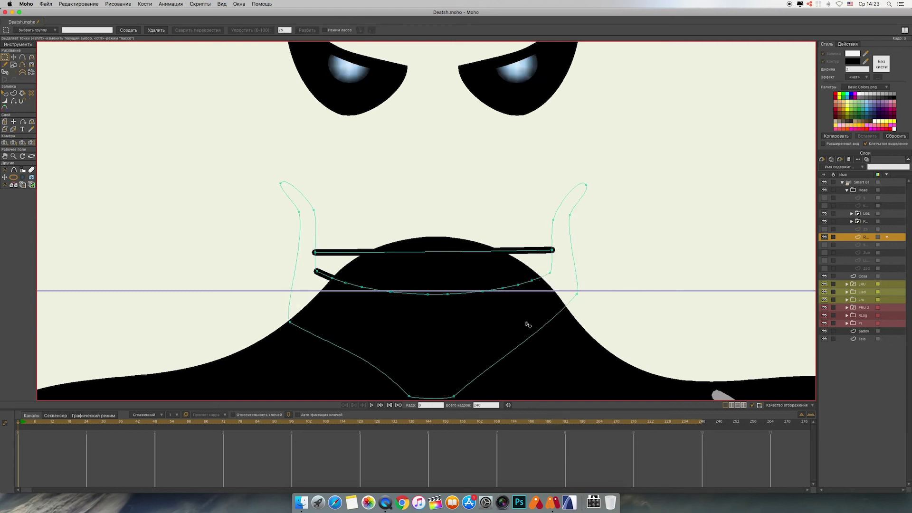
# Step: Delete the two end points of the leftover straight line across the jaw opening
pyautogui.click(315, 252)
pyautogui.keyDown('shift'); pyautogui.click(553, 250); pyautogui.keyUp('shift')
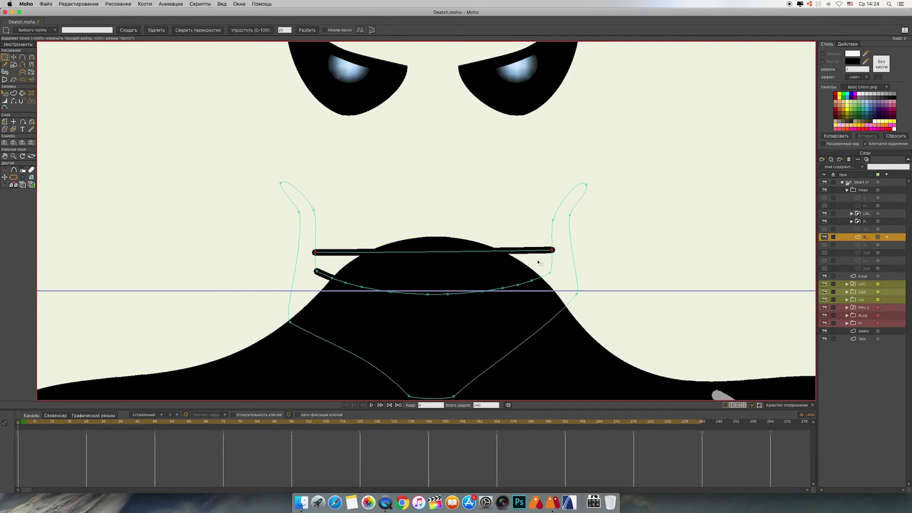
pyautogui.press('Delete')
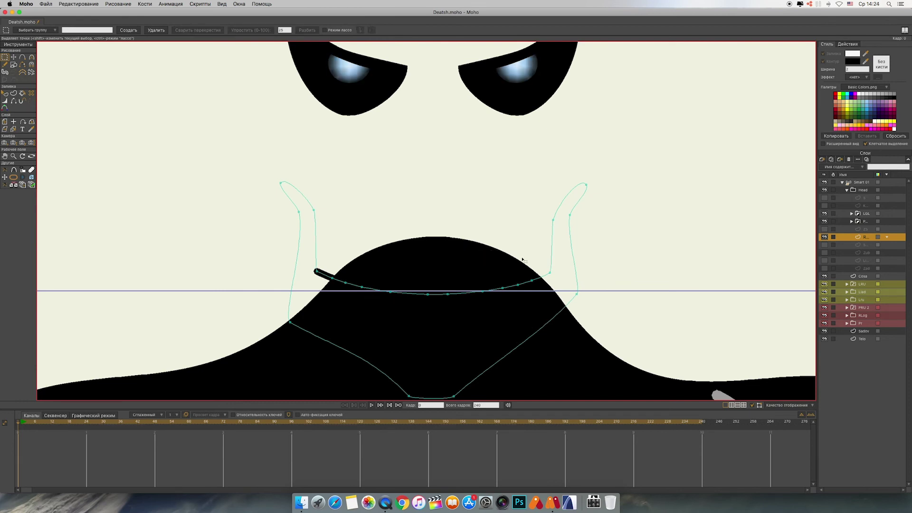
# Step: Delete the intermediate points along the jaw's inner curve, keeping only its two ends and one middle point
pyautogui.scroll(5, 522, 260)
pyautogui.moveTo(430, 268); pyautogui.dragTo(434, 155)
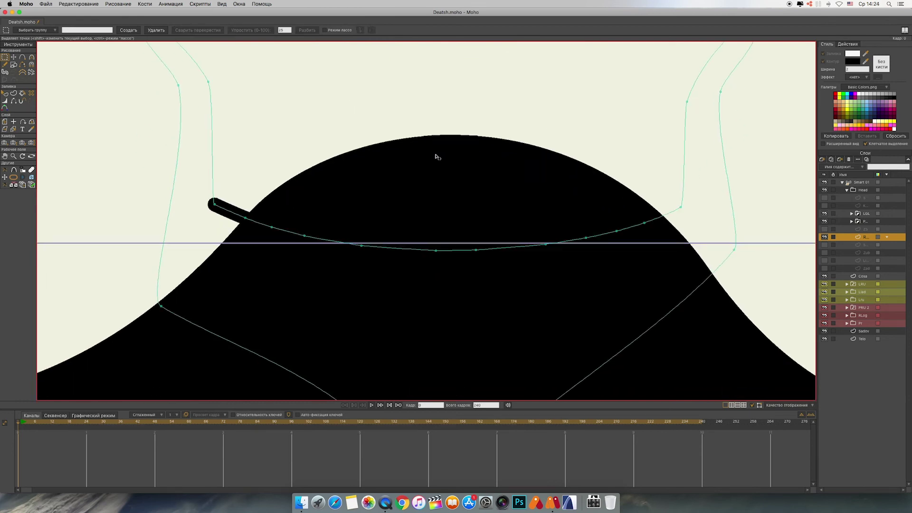
pyautogui.click(245, 218)
pyautogui.keyDown('shift'); pyautogui.click(271, 227); pyautogui.keyUp('shift')
pyautogui.keyDown('shift'); pyautogui.click(305, 236); pyautogui.keyUp('shift')
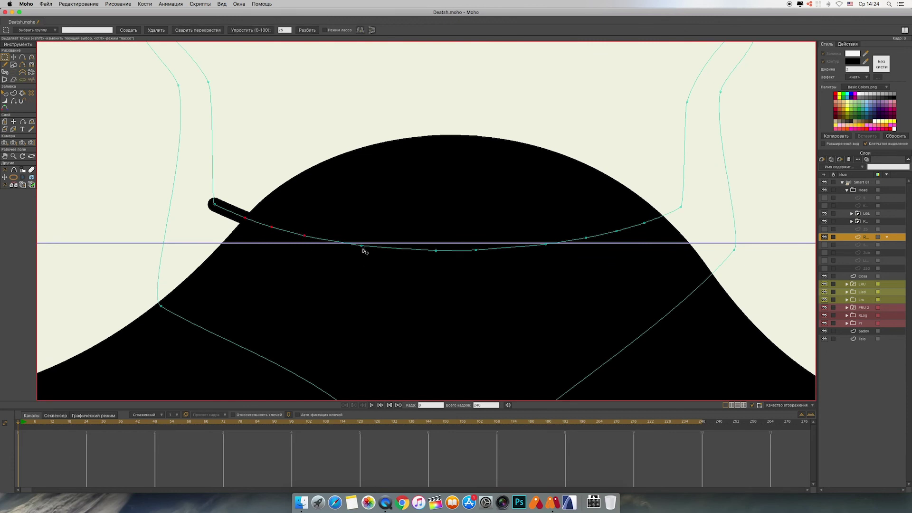
pyautogui.keyDown('shift'); pyautogui.click(362, 247); pyautogui.keyUp('shift')
pyautogui.keyDown('shift'); pyautogui.click(475, 250); pyautogui.keyUp('shift')
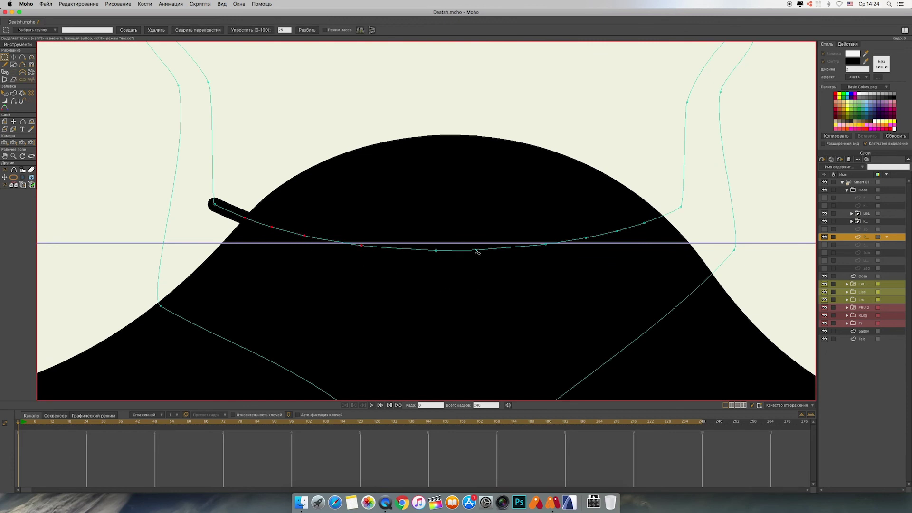
pyautogui.keyDown('shift'); pyautogui.click(546, 245); pyautogui.keyUp('shift')
pyautogui.keyDown('shift'); pyautogui.click(587, 237); pyautogui.keyUp('shift')
pyautogui.keyDown('shift'); pyautogui.click(617, 231); pyautogui.keyUp('shift')
pyautogui.keyDown('shift'); pyautogui.click(644, 224); pyautogui.keyUp('shift')
pyautogui.press('Delete')
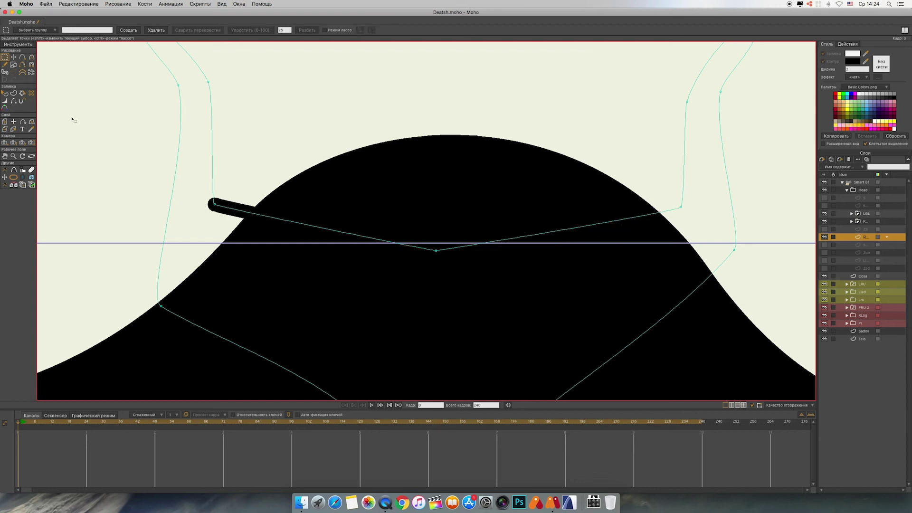
# Step: Smooth the jaw's inner mouth edge by extending both Bezier handles of its middle point outward into one even curve
pyautogui.moveTo(394, 178); pyautogui.dragTo(386, 173)
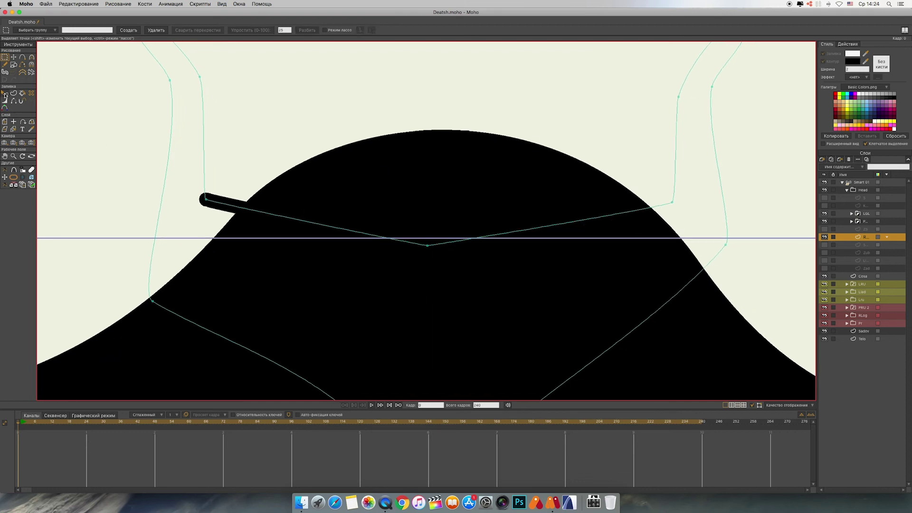
pyautogui.click(13, 57)
pyautogui.moveTo(428, 246); pyautogui.dragTo(528, 245)
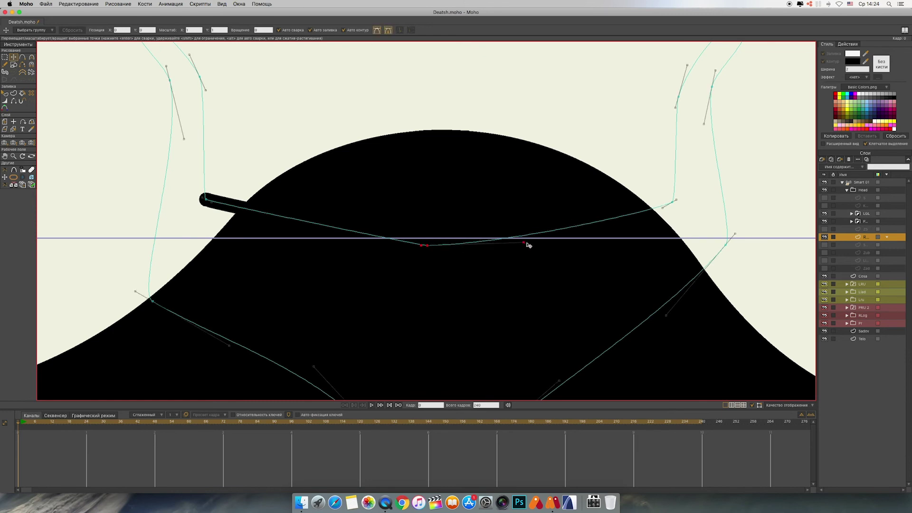
pyautogui.moveTo(421, 246); pyautogui.dragTo(318, 245)
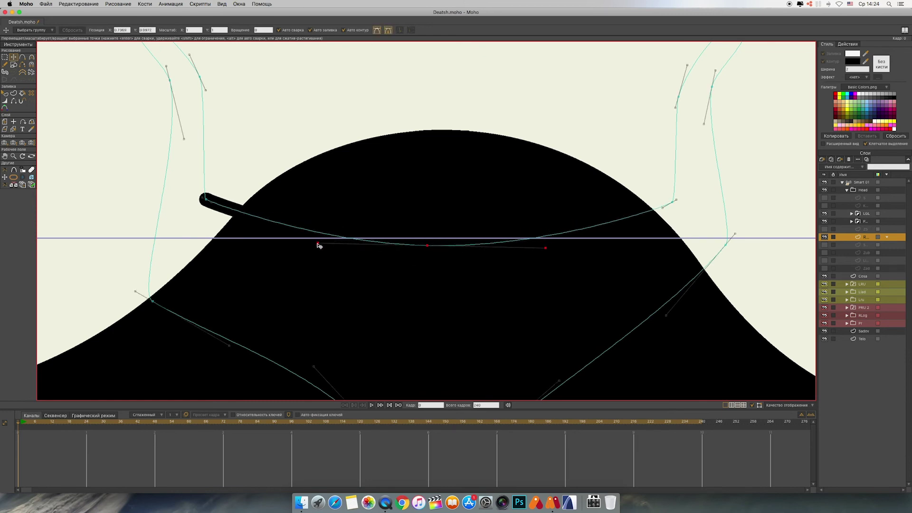
pyautogui.scroll(-5, 318, 246)
pyautogui.scroll(1, 575, 239)
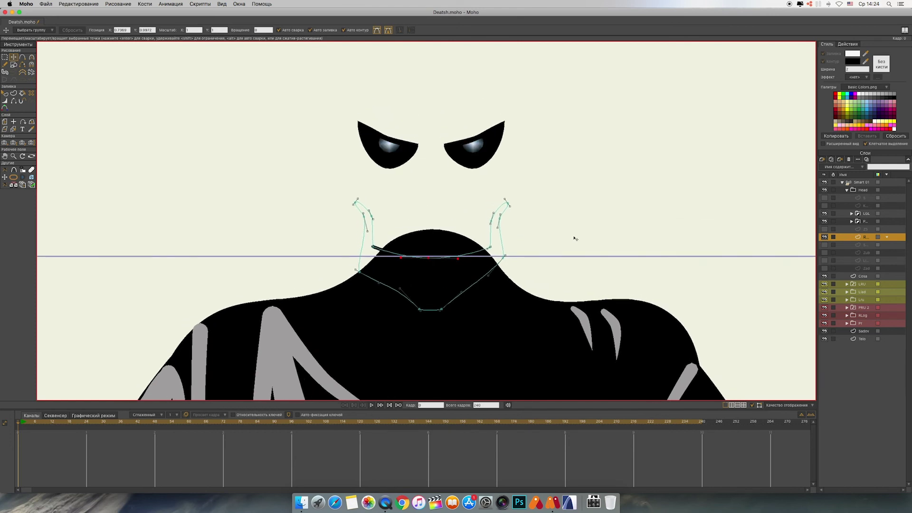
# Step: Create a shape with fill and outline from the complete closed jaw contour
pyautogui.press('u')
pyautogui.click(413, 304)
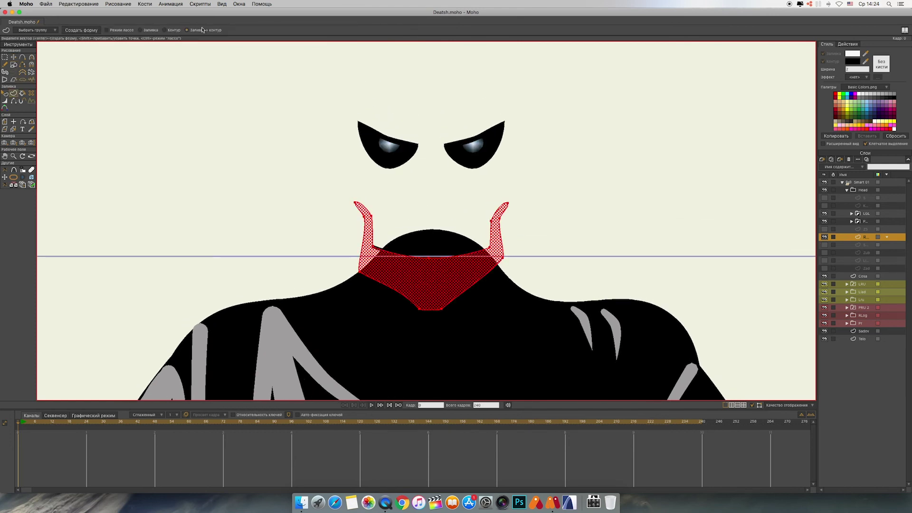
pyautogui.click(88, 30)
pyautogui.press('t')
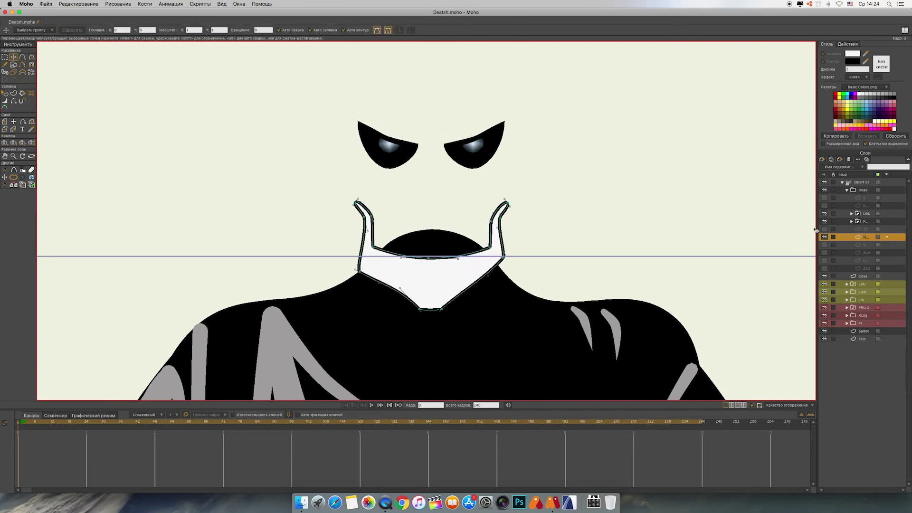
# Step: Show the lower teeth layer above the jaw and check its gaps with the body layer hidden and shown
pyautogui.click(826, 229)
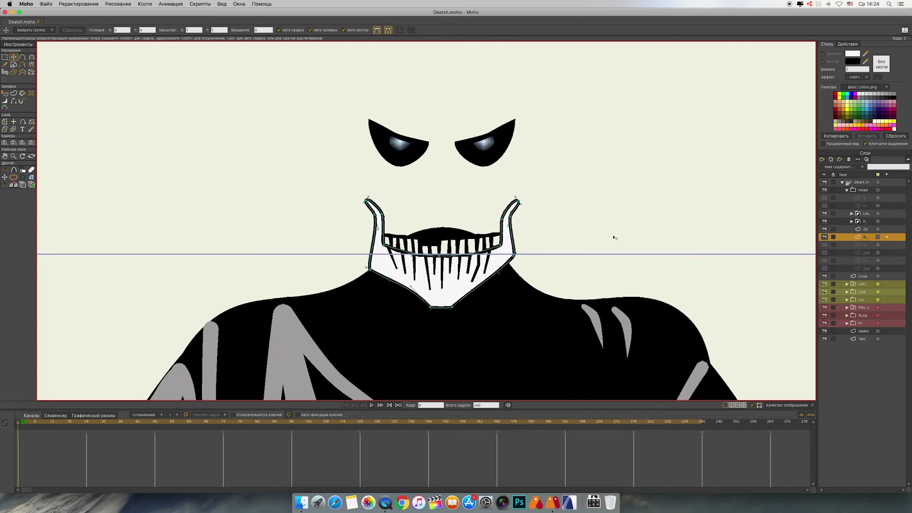
pyautogui.scroll(3, 611, 228)
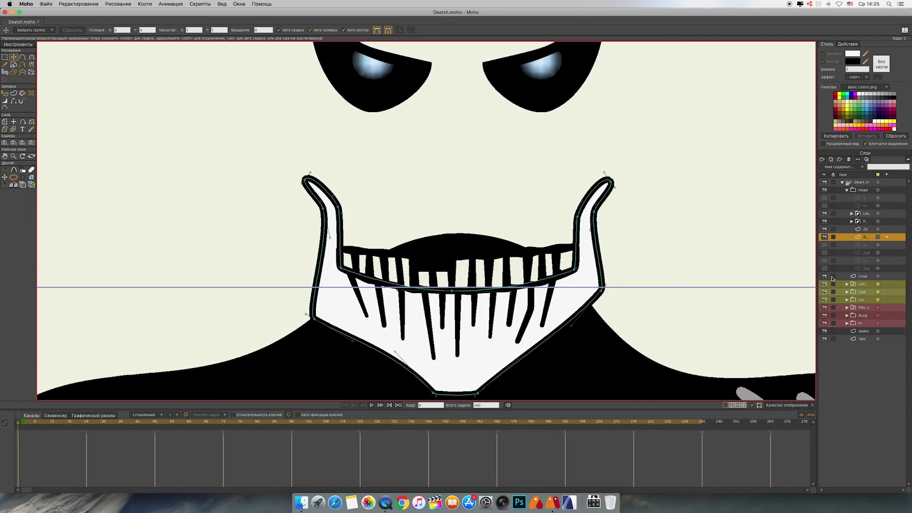
pyautogui.click(825, 339)
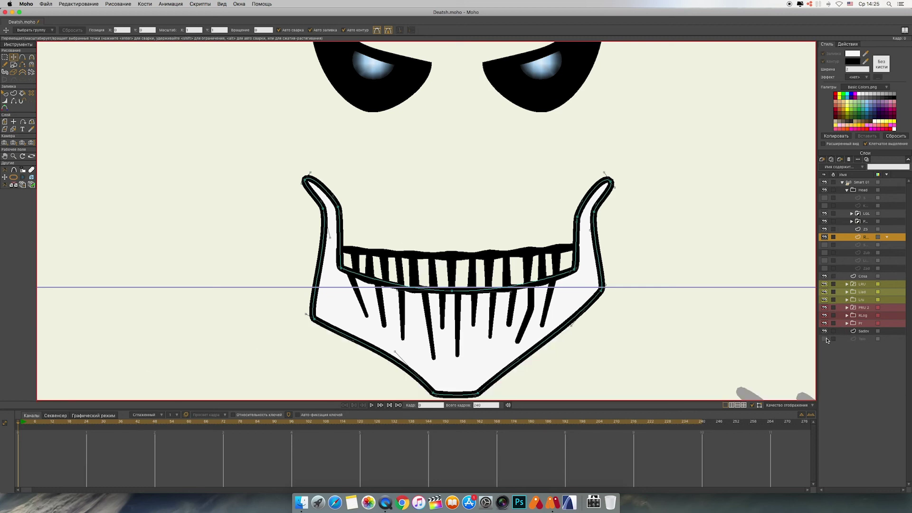
pyautogui.click(825, 339)
pyautogui.click(825, 338)
pyautogui.click(825, 339)
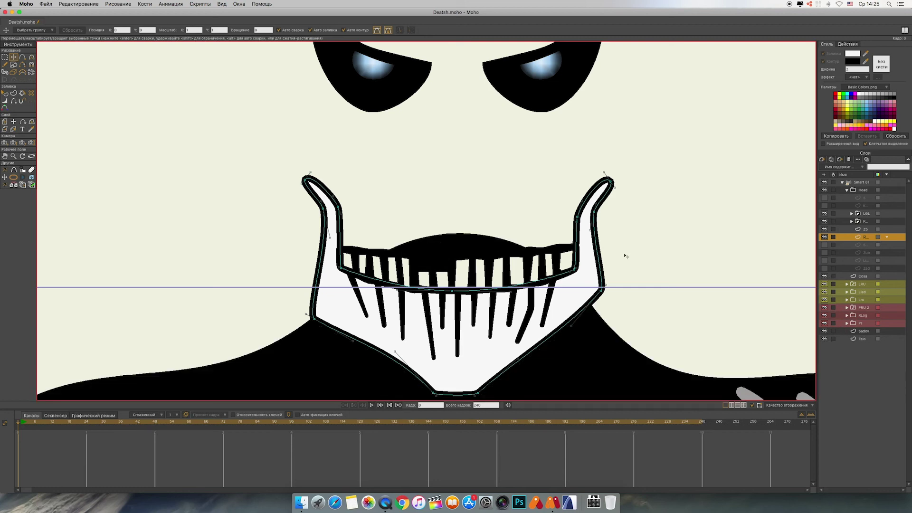
pyautogui.scroll(5, 626, 256)
pyautogui.moveTo(505, 211); pyautogui.dragTo(510, 113)
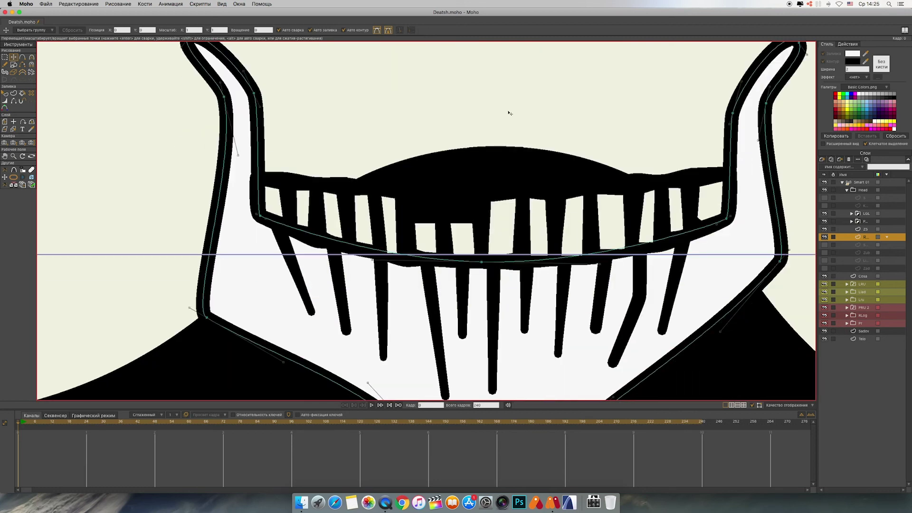
# Step: Try to fill an area along the lower teeth with the Paint Bucket on the jaw layer
pyautogui.click(23, 94)
pyautogui.scroll(-2, 426, 221)
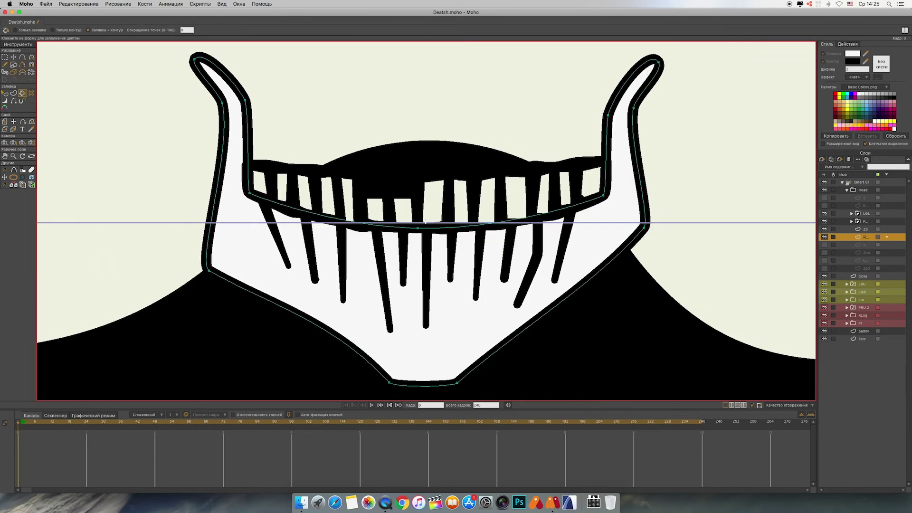
pyautogui.click(424, 223)
pyautogui.click(13, 57)
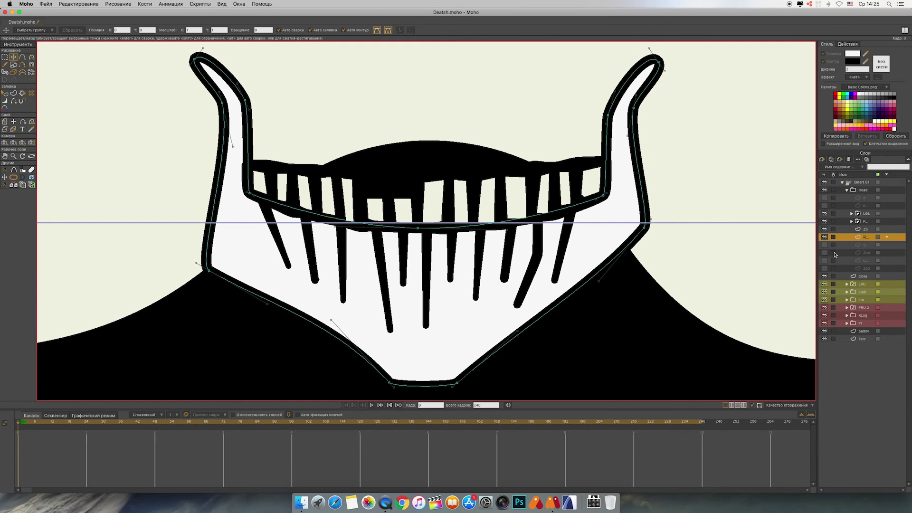
# Step: Compare the fills of the lower teeth with the body layer hidden and shown
pyautogui.click(825, 338)
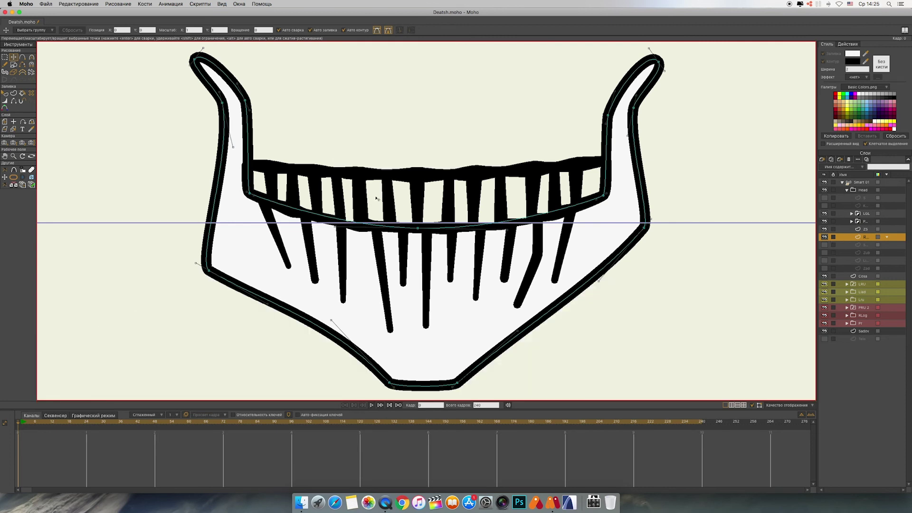
pyautogui.click(24, 93)
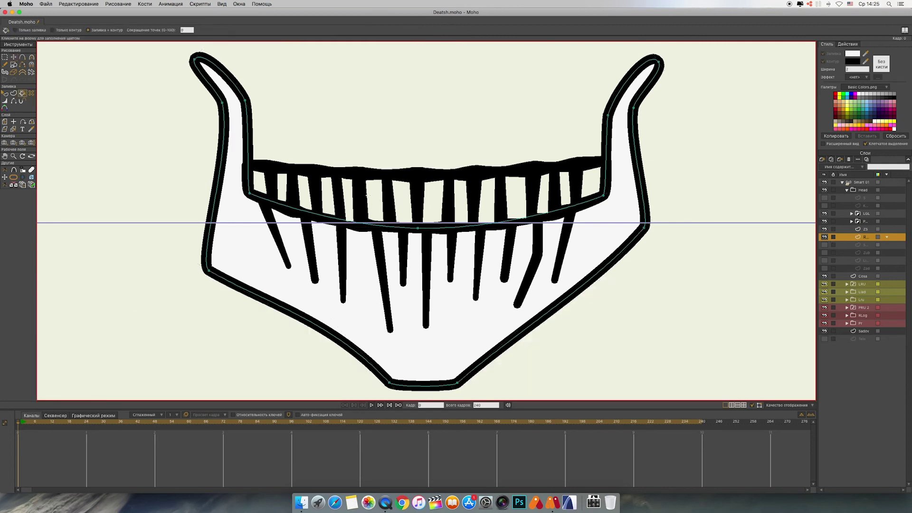
pyautogui.click(824, 339)
pyautogui.click(825, 339)
pyautogui.click(824, 339)
pyautogui.click(825, 339)
pyautogui.click(825, 338)
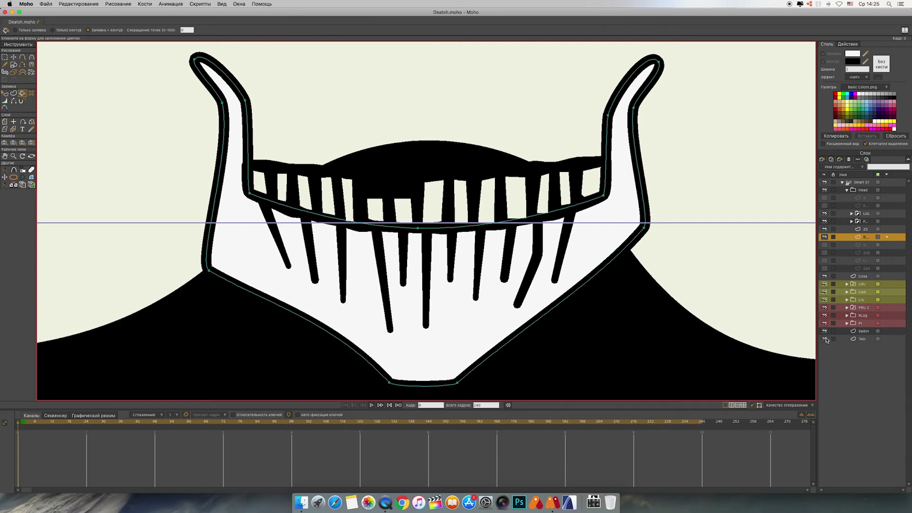
pyautogui.click(825, 339)
pyautogui.press('t')
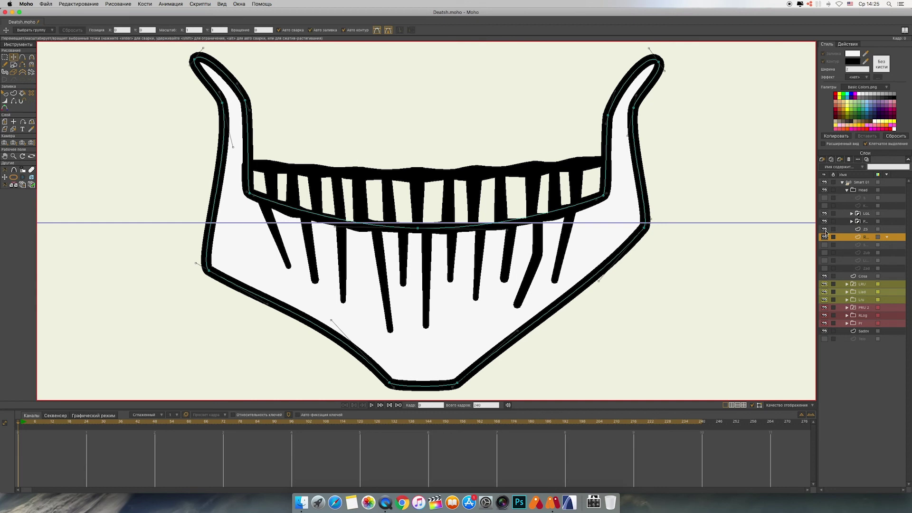
# Step: Fill the three lower teeth just left of centre with the Paint Bucket on the lower teeth layer
pyautogui.click(826, 230)
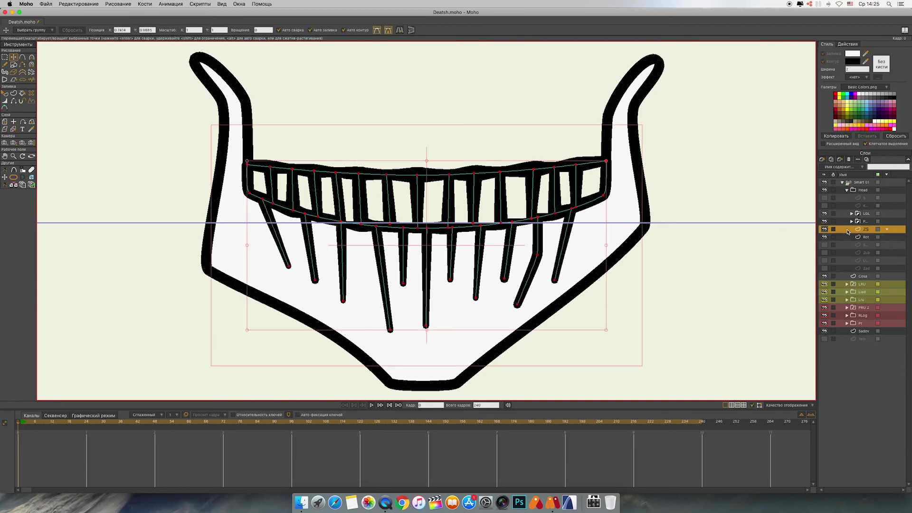
pyautogui.click(23, 94)
pyautogui.click(348, 197)
pyautogui.click(374, 200)
pyautogui.click(411, 198)
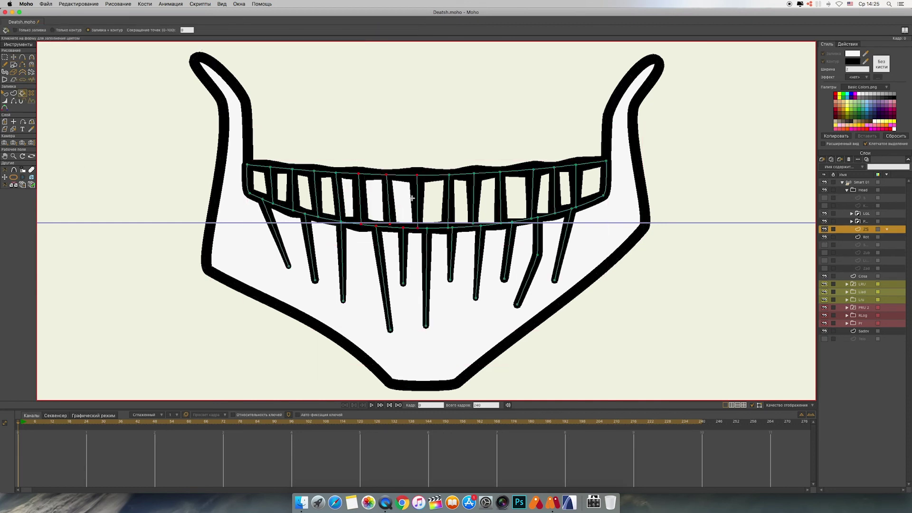
# Step: Show the body layer and match the newly filled lower teeth to the cream fill of their neighbours
pyautogui.click(824, 339)
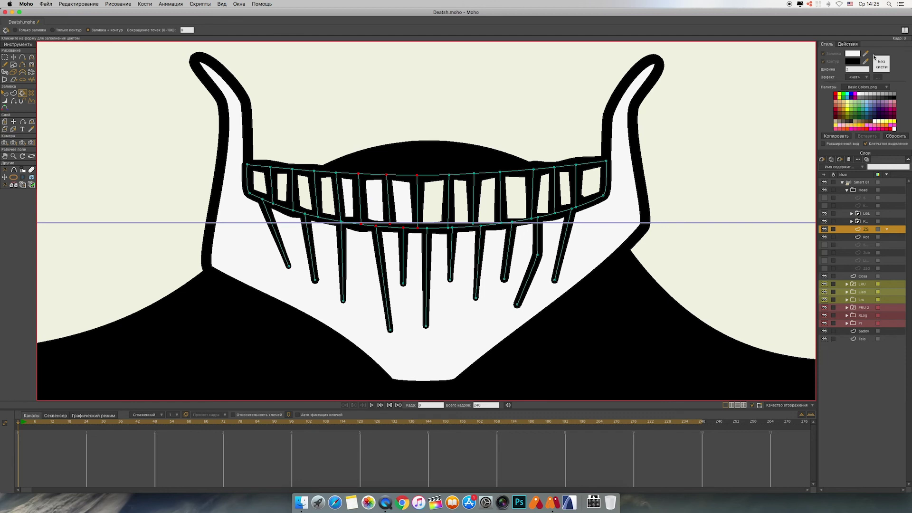
pyautogui.click(5, 94)
pyautogui.click(350, 218)
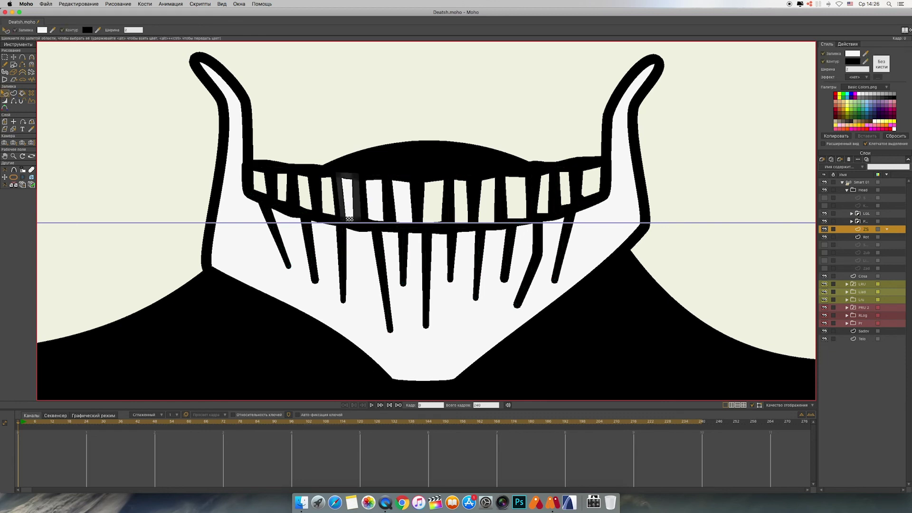
pyautogui.click(515, 202)
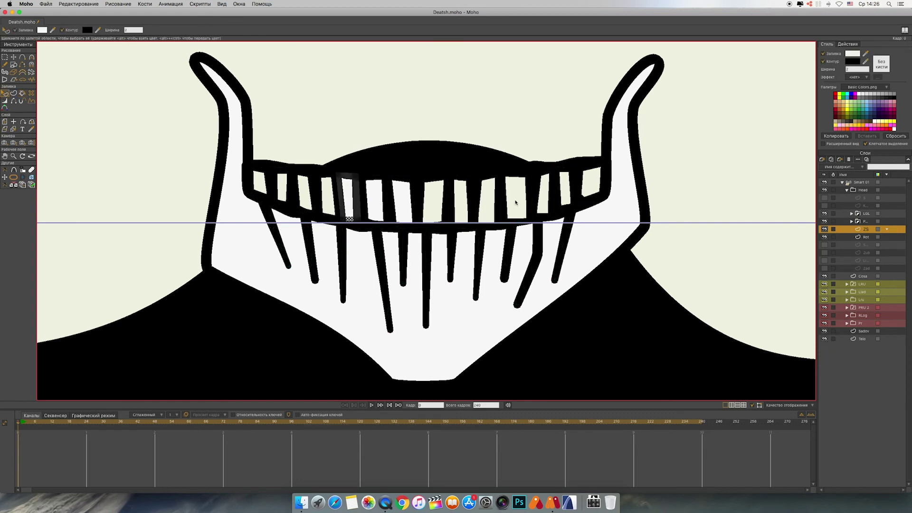
pyautogui.click(375, 204)
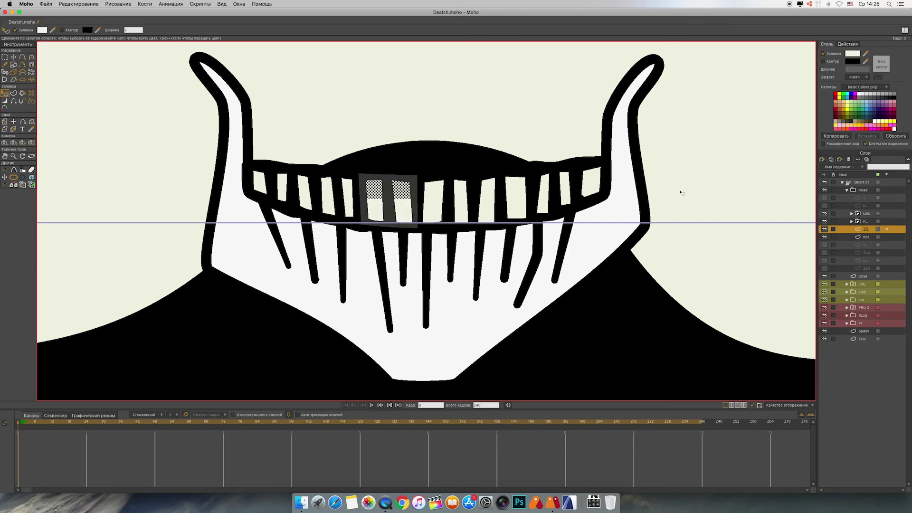
pyautogui.scroll(5, 681, 192)
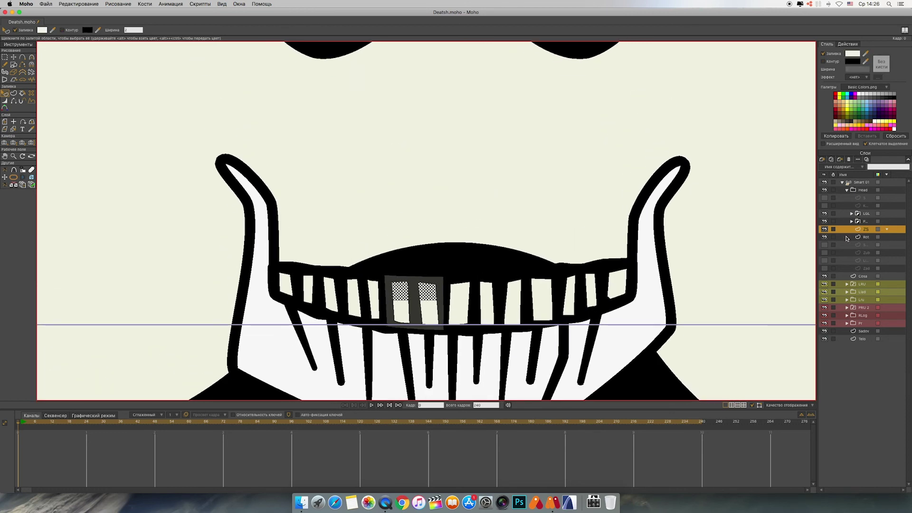
# Step: Show the upper teeth layer Zub and select it for point editing
pyautogui.click(848, 237)
pyautogui.click(825, 245)
pyautogui.click(825, 245)
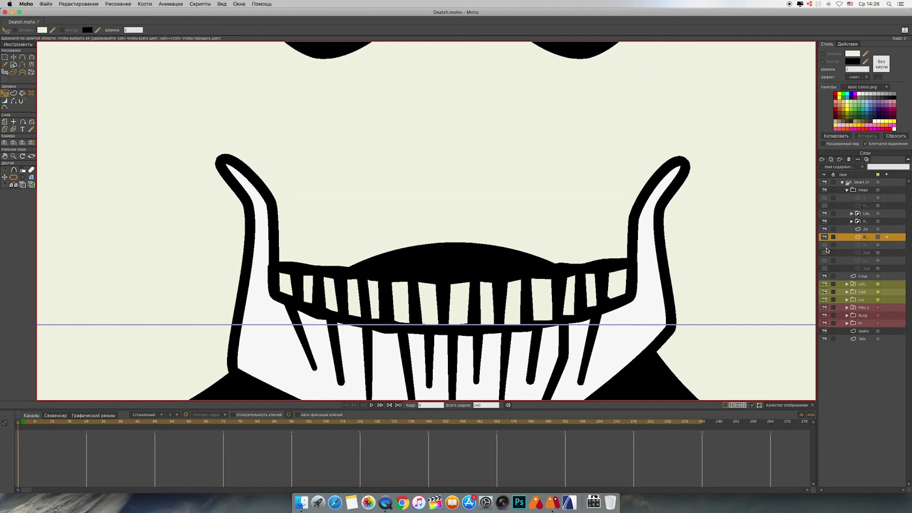
pyautogui.click(825, 252)
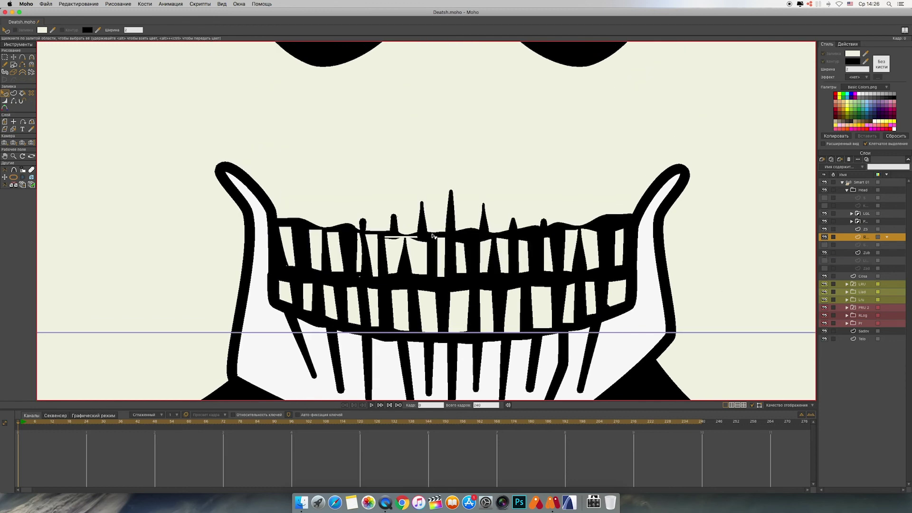
pyautogui.scroll(4, 434, 236)
pyautogui.moveTo(437, 176); pyautogui.dragTo(444, 156)
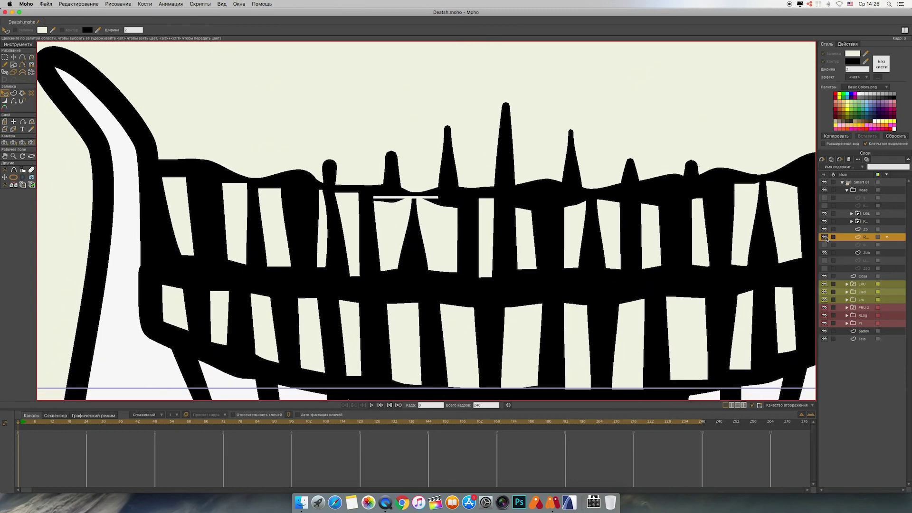
pyautogui.click(825, 238)
pyautogui.click(825, 237)
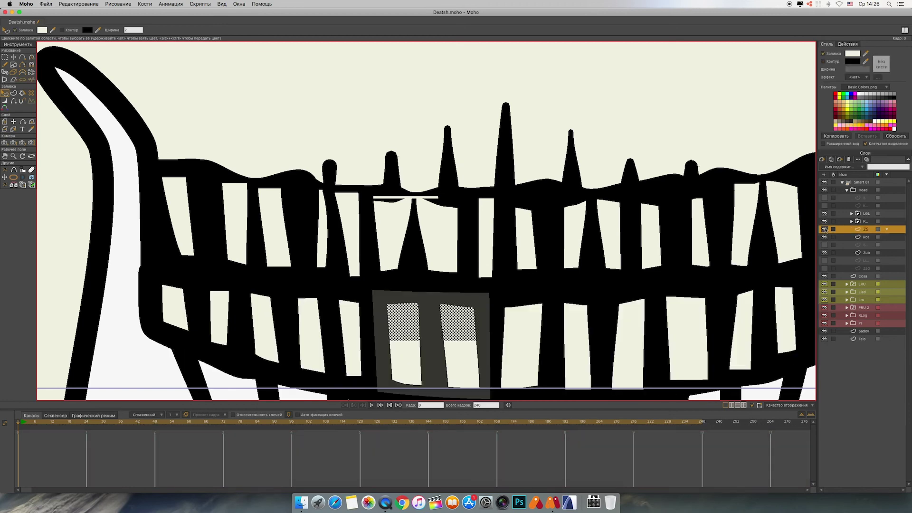
pyautogui.click(850, 254)
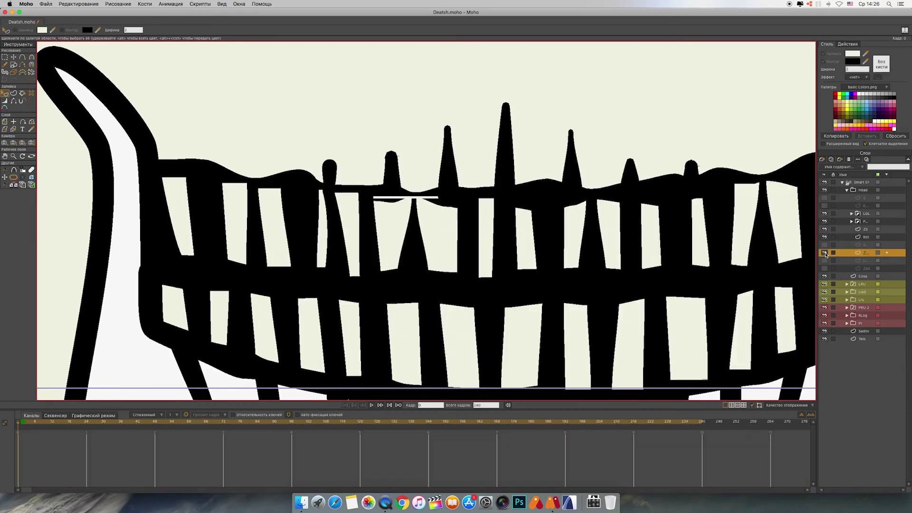
pyautogui.click(14, 57)
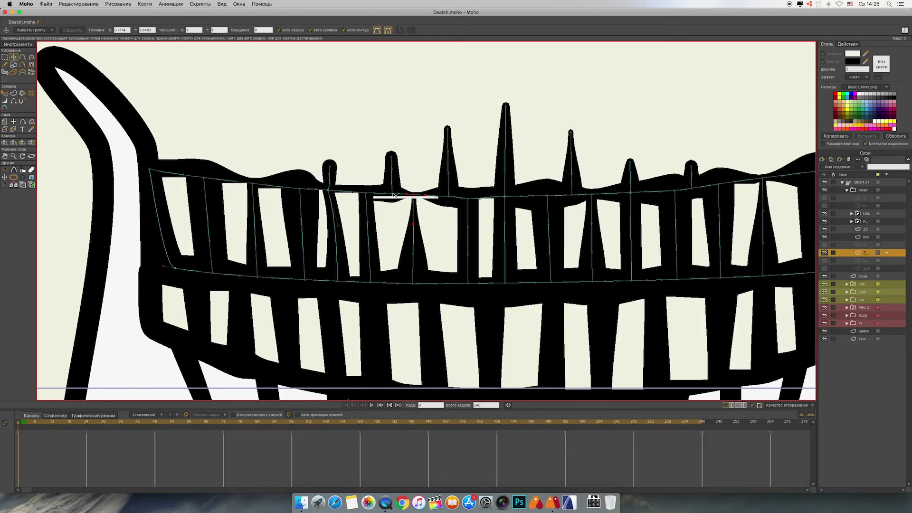
# Step: Try to hide the three edge segments meeting at the upper-edge point left of centre on the upper teeth
pyautogui.click(13, 100)
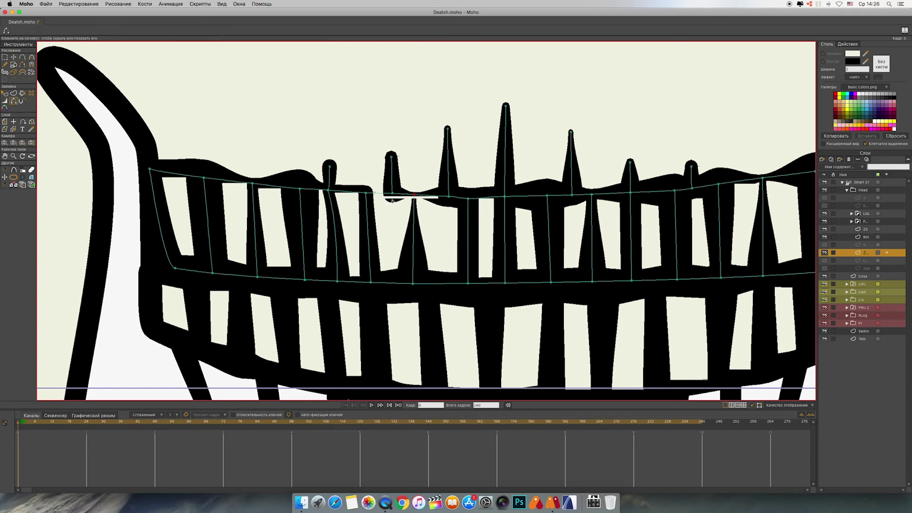
pyautogui.click(404, 194)
pyautogui.click(429, 196)
pyautogui.click(414, 202)
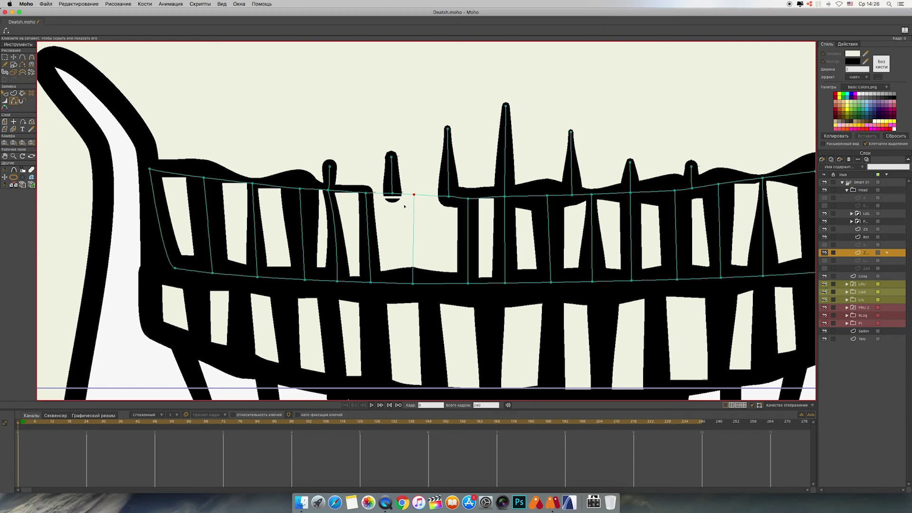
pyautogui.press('super+z')
pyautogui.press('super+z')
pyautogui.press('super+z')
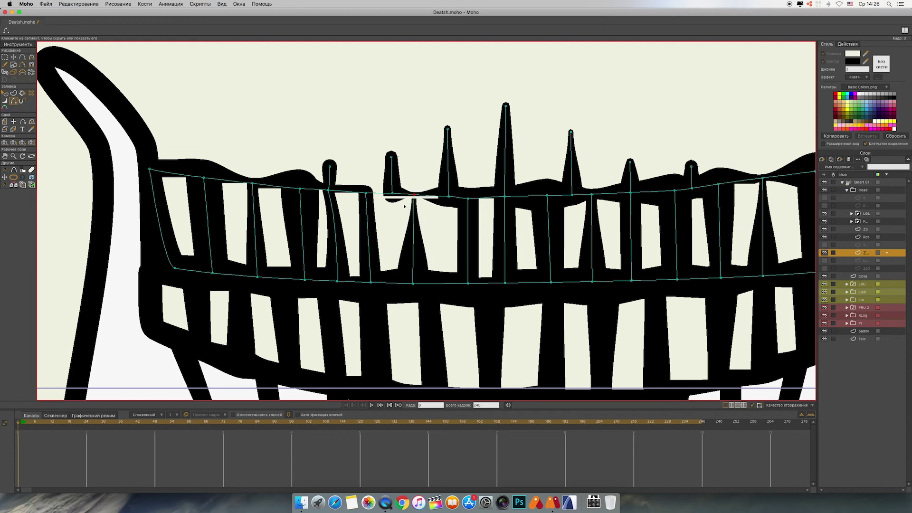
# Step: Fill the upper tooth beneath the stray white strip, left of centre, using the Paint Bucket with fill and outline
pyautogui.click(22, 93)
pyautogui.click(447, 229)
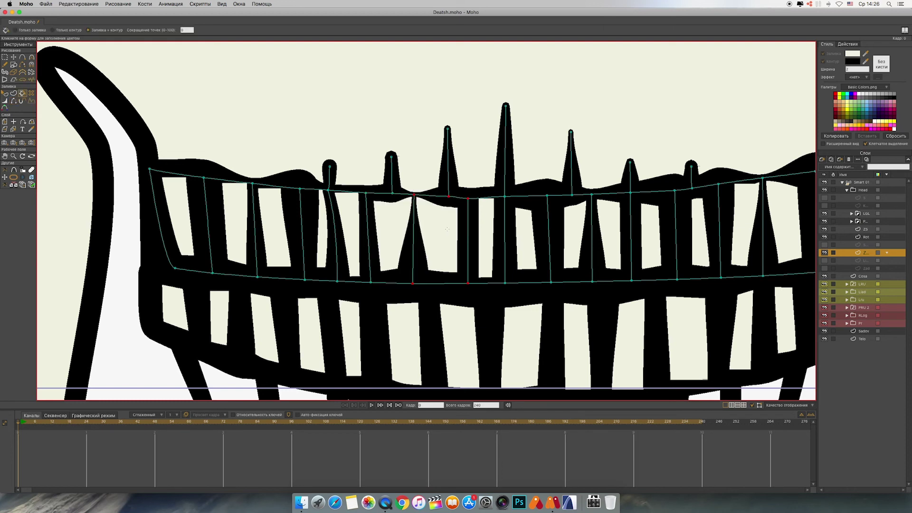
pyautogui.click(13, 56)
pyautogui.press('super+minus')
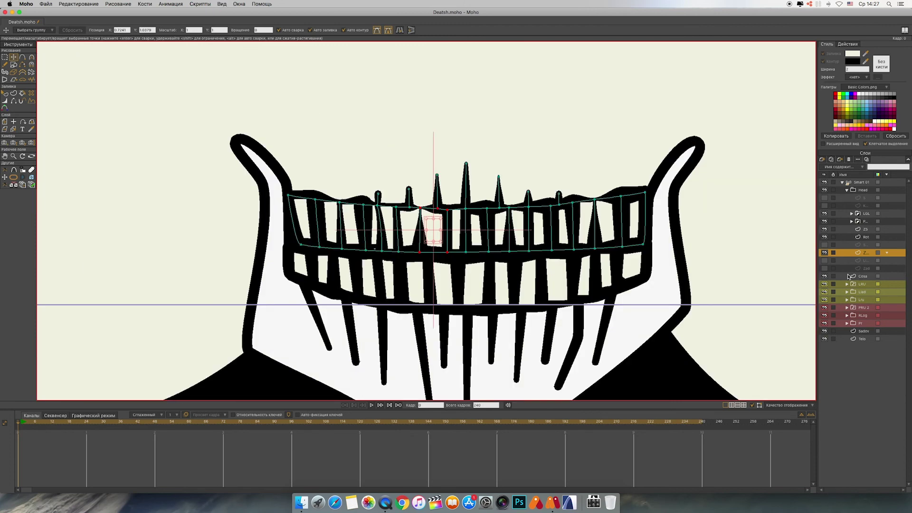
# Step: Show the Zad layer, and fill the two outermost lower teeth using the Paint Bucket with fill and outline
pyautogui.click(824, 269)
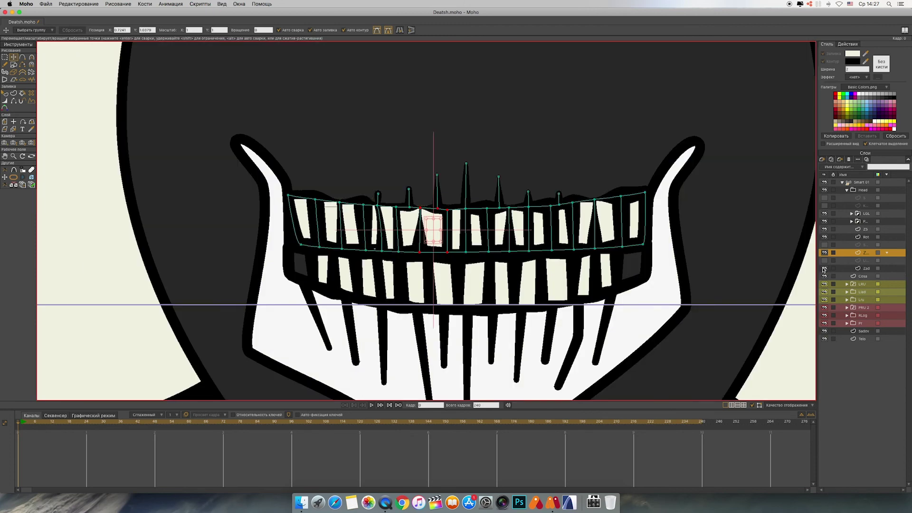
pyautogui.click(862, 228)
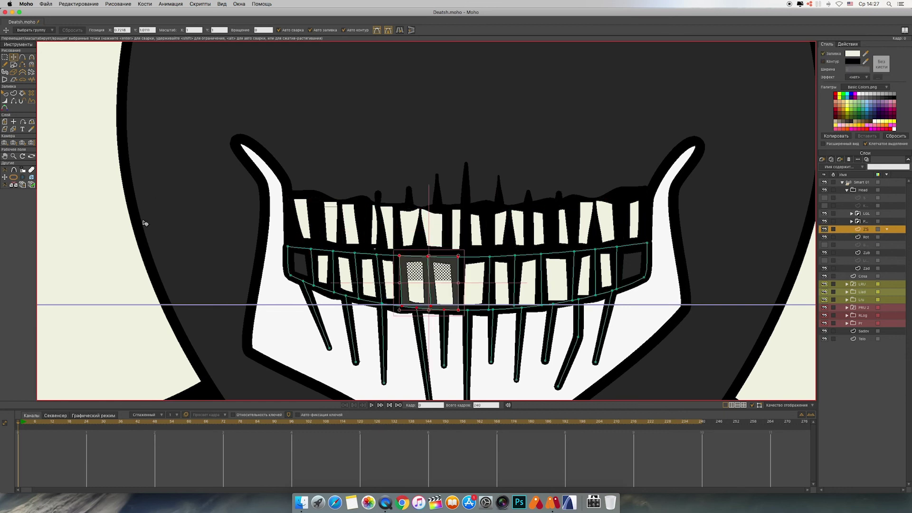
pyautogui.click(22, 93)
pyautogui.click(299, 269)
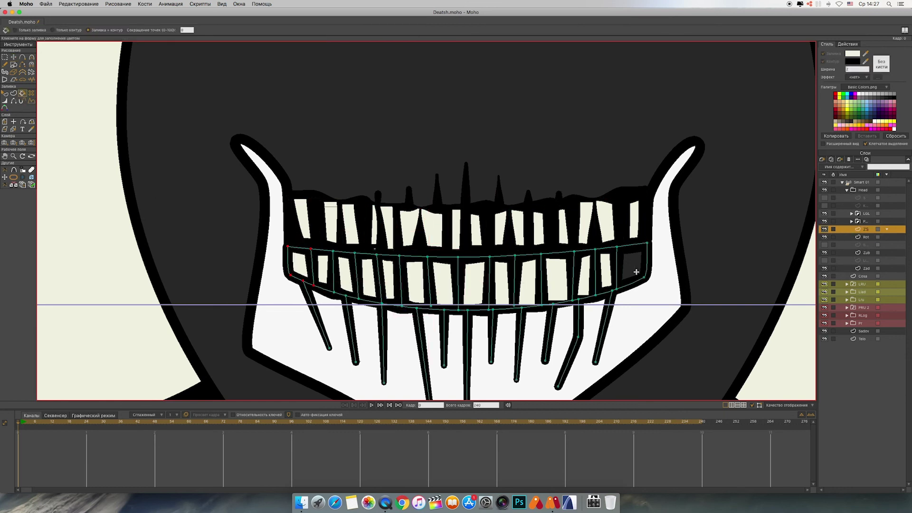
pyautogui.click(636, 272)
pyautogui.click(13, 57)
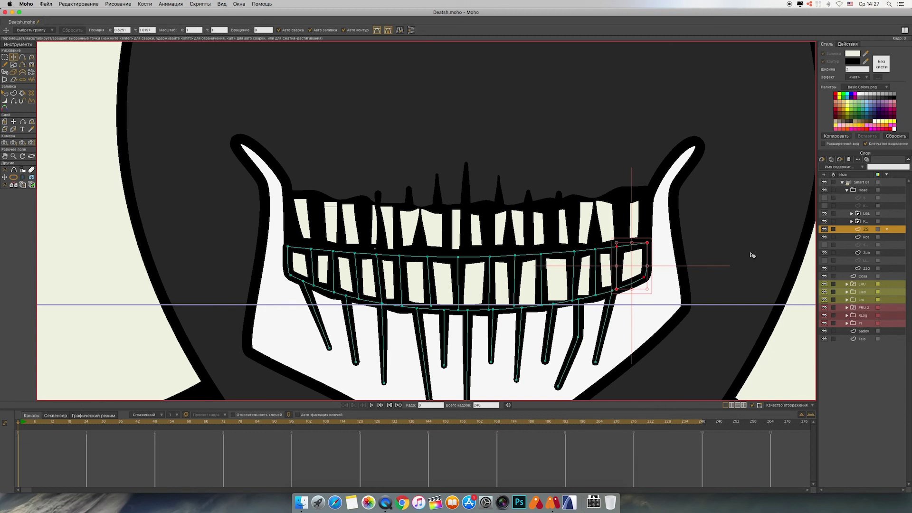
pyautogui.click(23, 93)
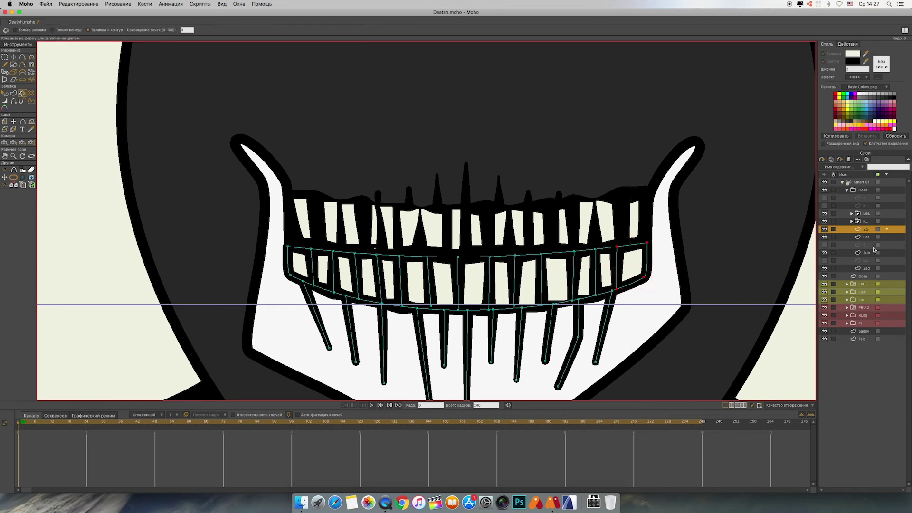
# Step: Show the hidden facial-detail and white skull layers in the Head group again
pyautogui.click(850, 255)
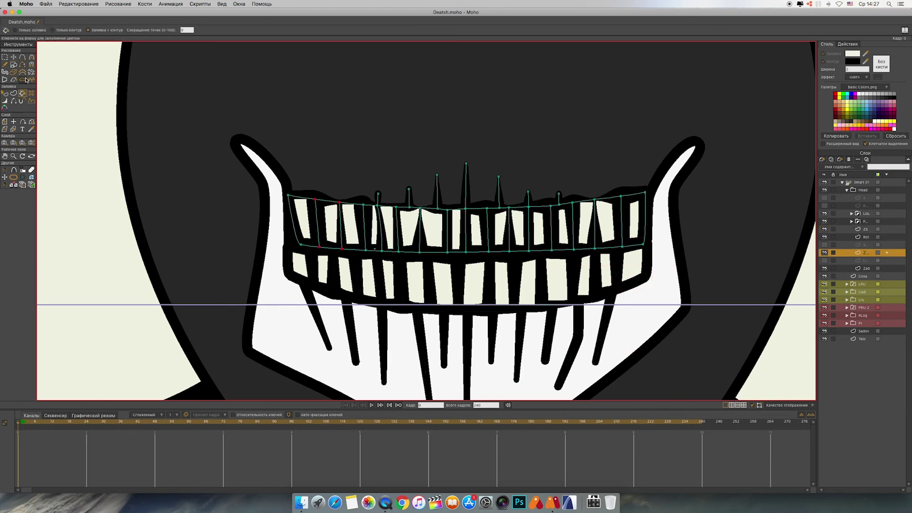
pyautogui.press('t')
pyautogui.scroll(-3, 632, 251)
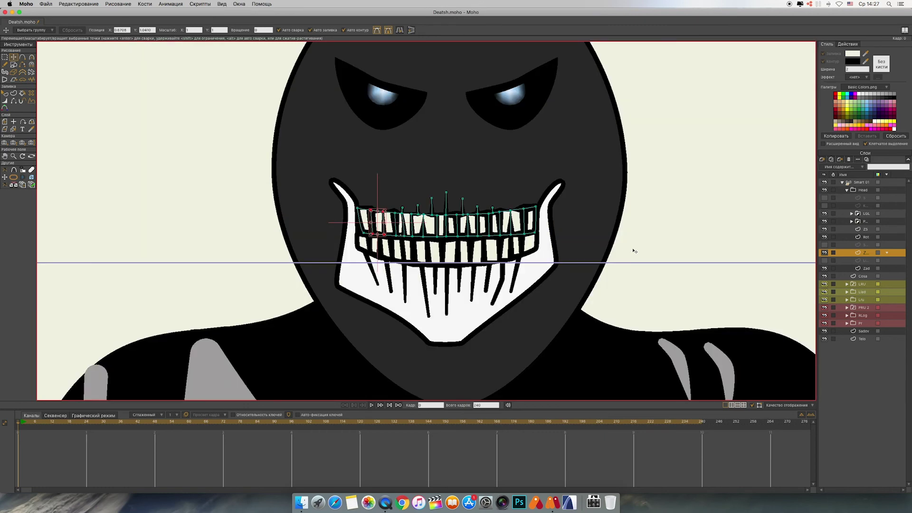
pyautogui.scroll(-3, 634, 251)
pyautogui.click(824, 244)
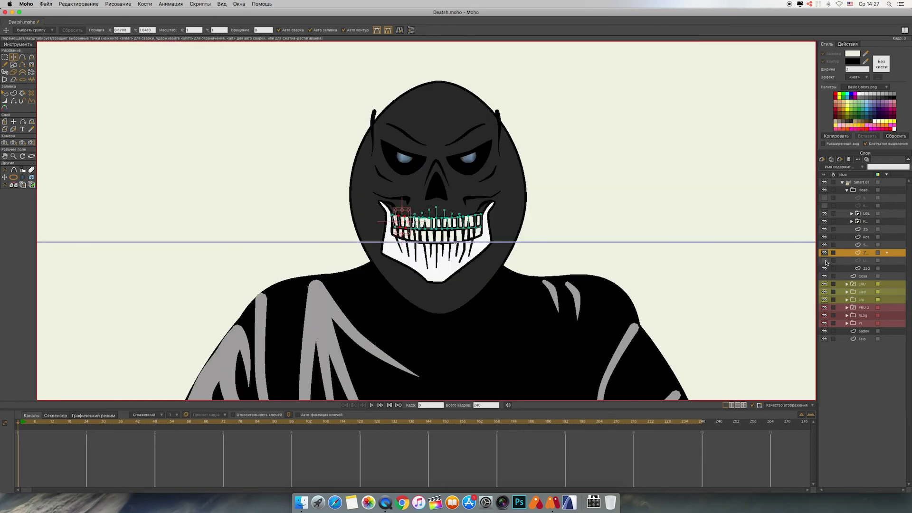
pyautogui.click(824, 260)
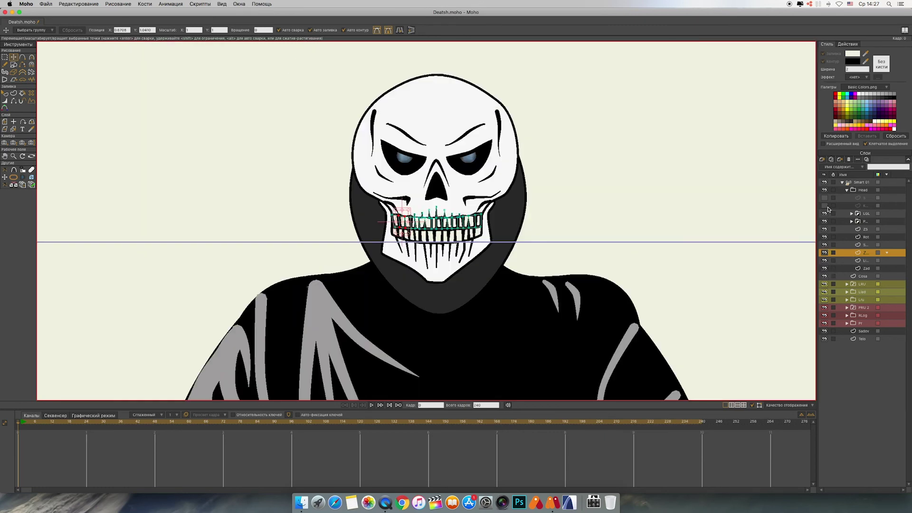
# Step: Try to group the eye, teeth, jaw, facial-detail and skull layers, leaving the Zad layer out
pyautogui.click(848, 230)
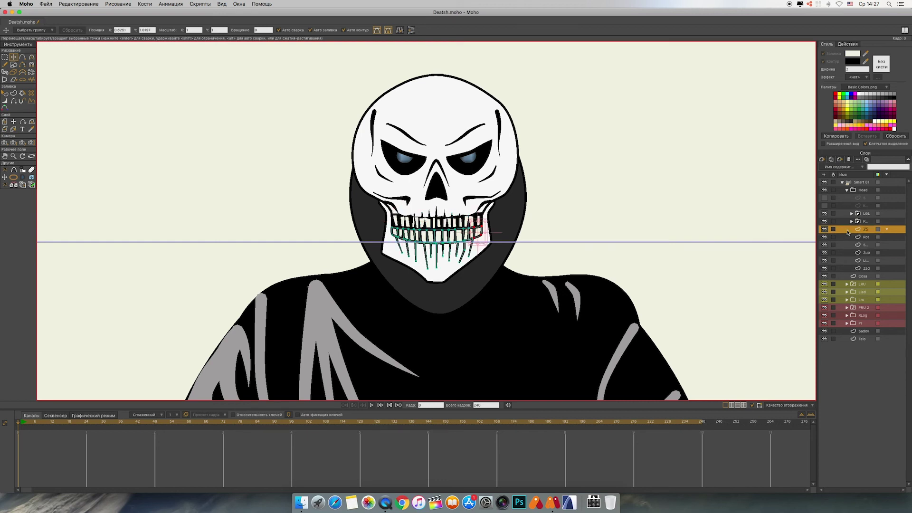
pyautogui.keyDown('shift'); pyautogui.click(850, 269); pyautogui.keyUp('shift')
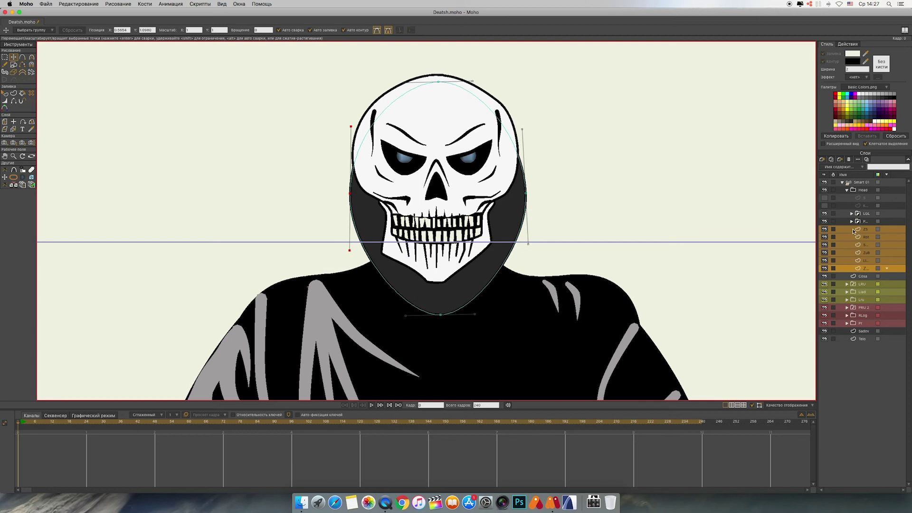
pyautogui.click(849, 261)
pyautogui.keyDown('shift'); pyautogui.click(848, 230); pyautogui.keyUp('shift')
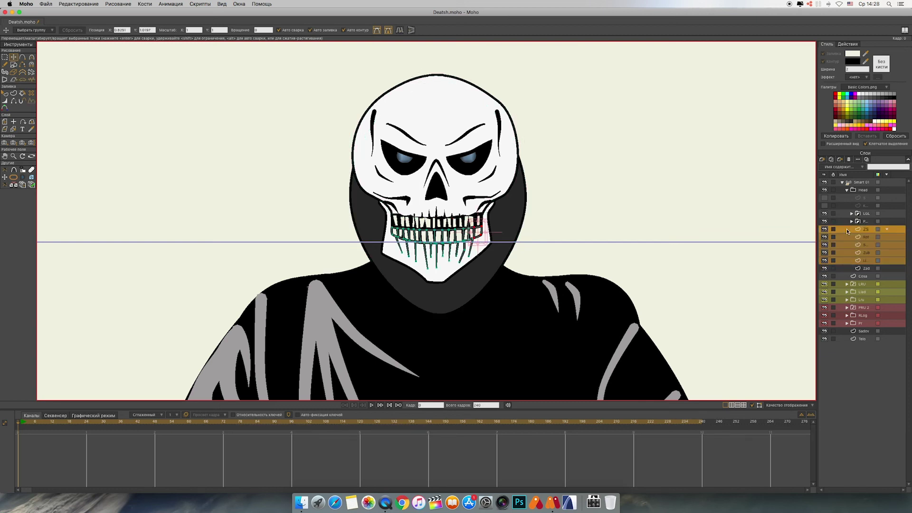
pyautogui.keyDown('shift'); pyautogui.click(844, 216); pyautogui.keyUp('shift')
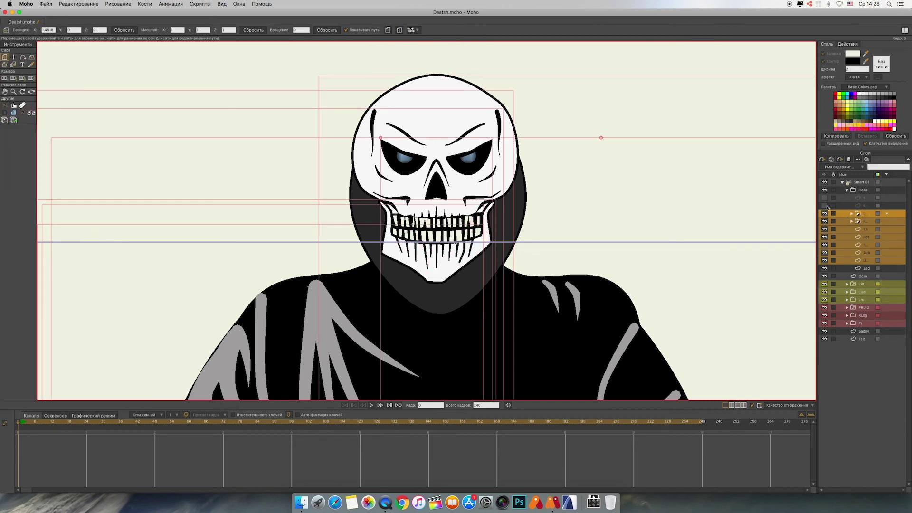
pyautogui.rightClick(842, 214)
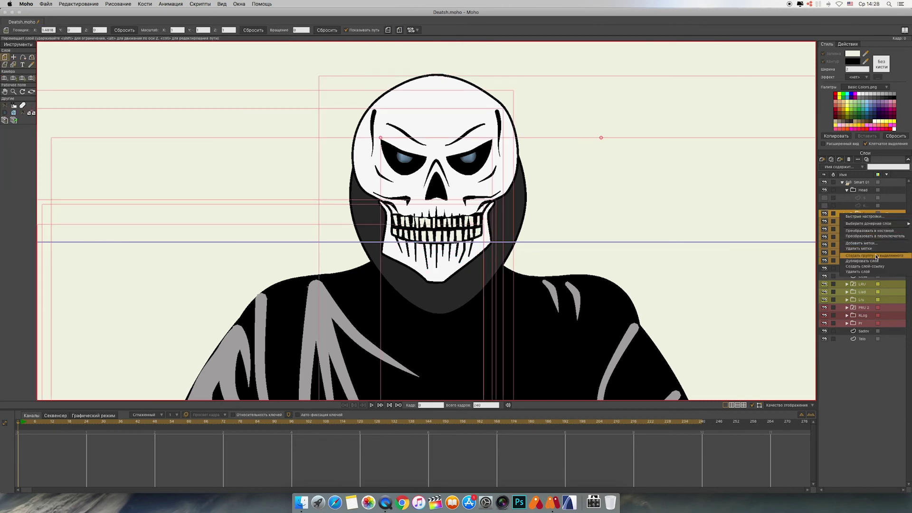
pyautogui.click(869, 256)
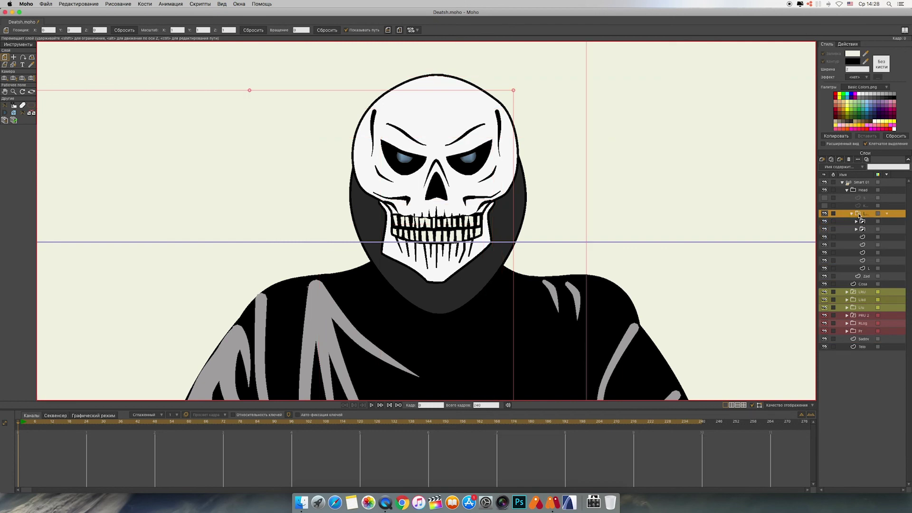
# Step: Try to set the new group's masking to hide all, and undo the mask change
pyautogui.doubleClick(859, 214)
pyautogui.click(671, 95)
pyautogui.click(654, 135)
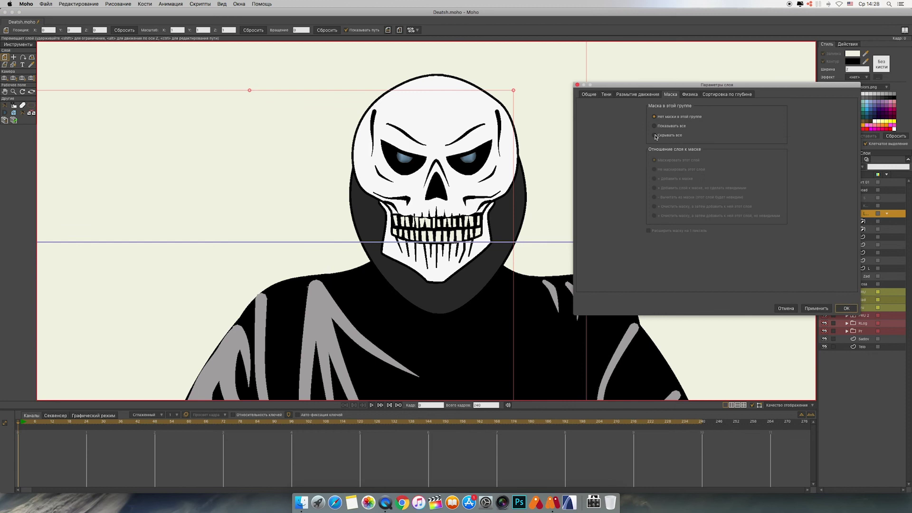
pyautogui.click(817, 308)
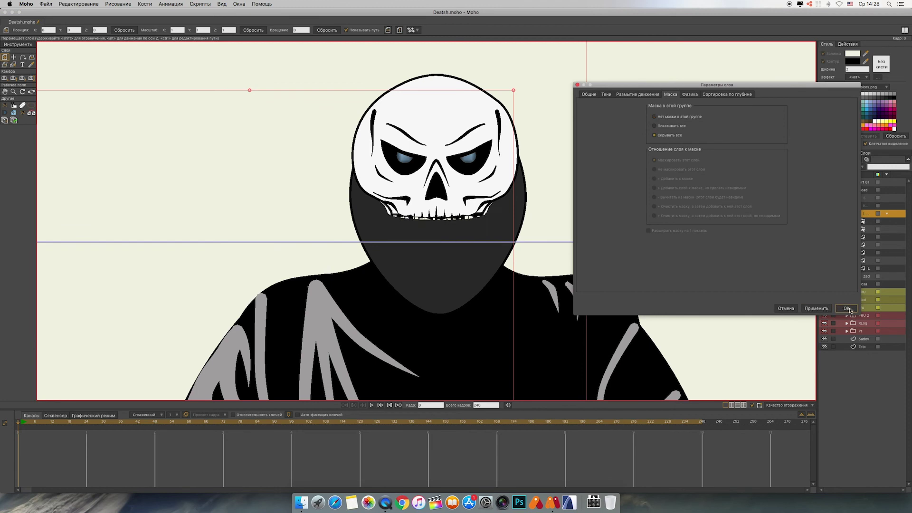
pyautogui.click(847, 309)
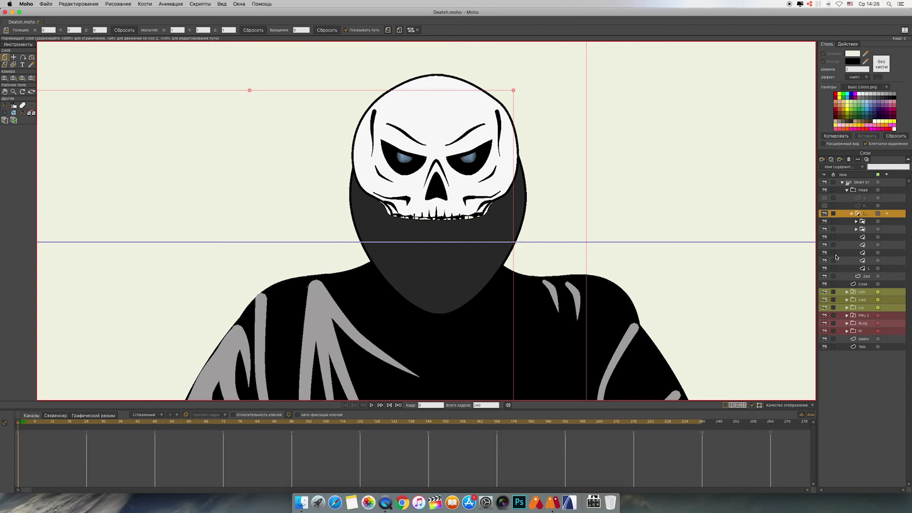
pyautogui.click(852, 269)
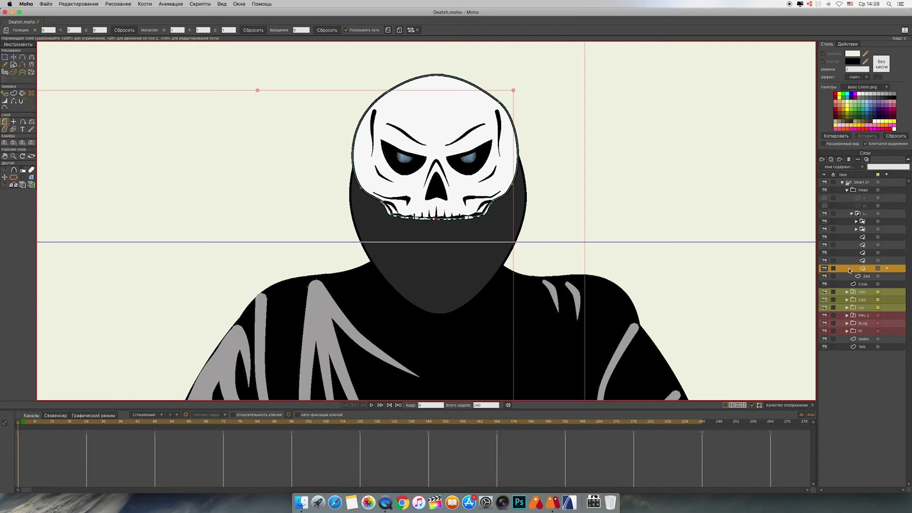
pyautogui.press('super+z')
pyautogui.press('super+z')
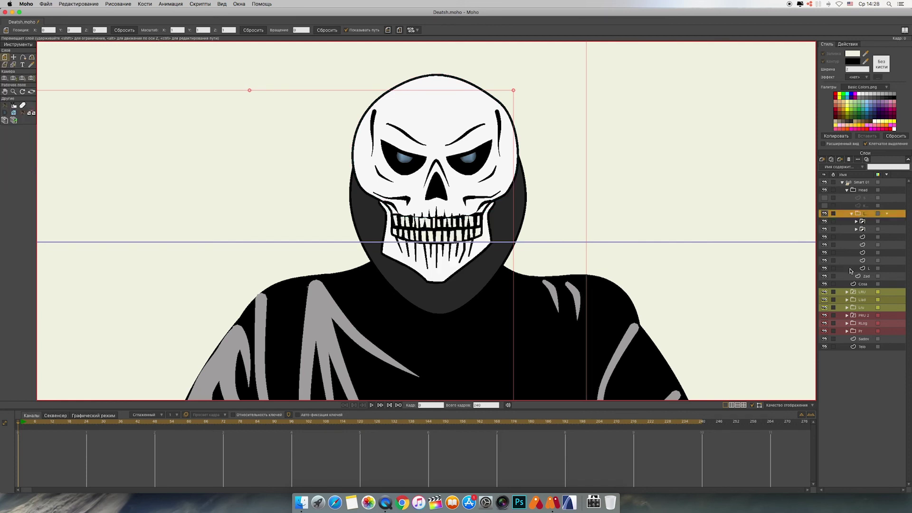
# Step: Check what the skull layer covers by hiding and showing it, and undo the grouping of the face layers
pyautogui.click(849, 270)
pyautogui.click(824, 269)
pyautogui.click(824, 270)
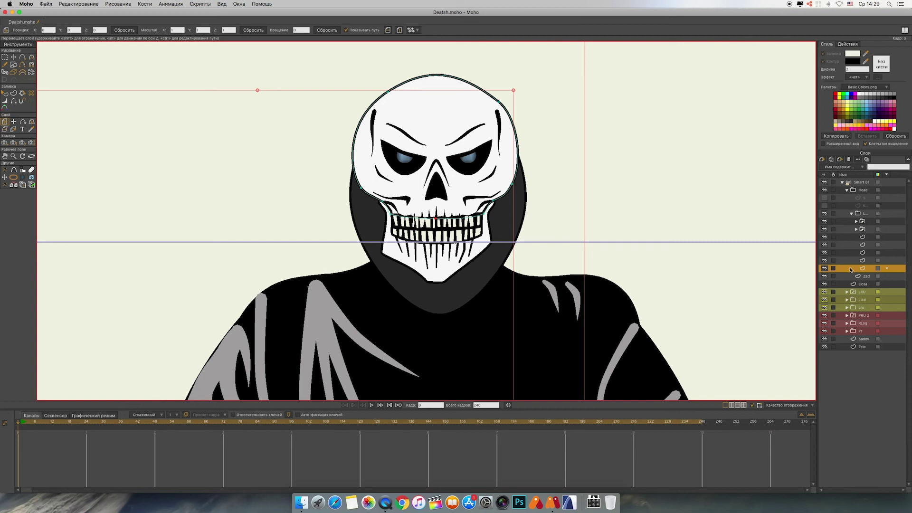
pyautogui.click(825, 269)
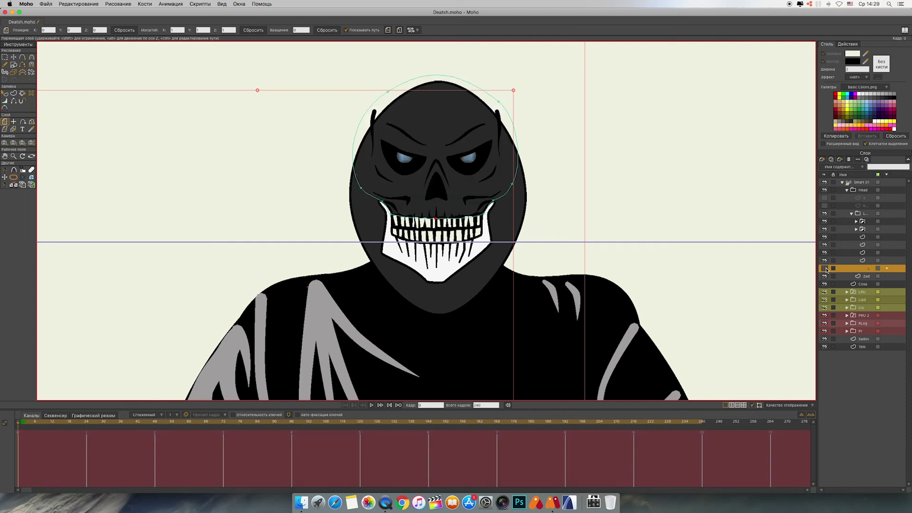
pyautogui.click(824, 269)
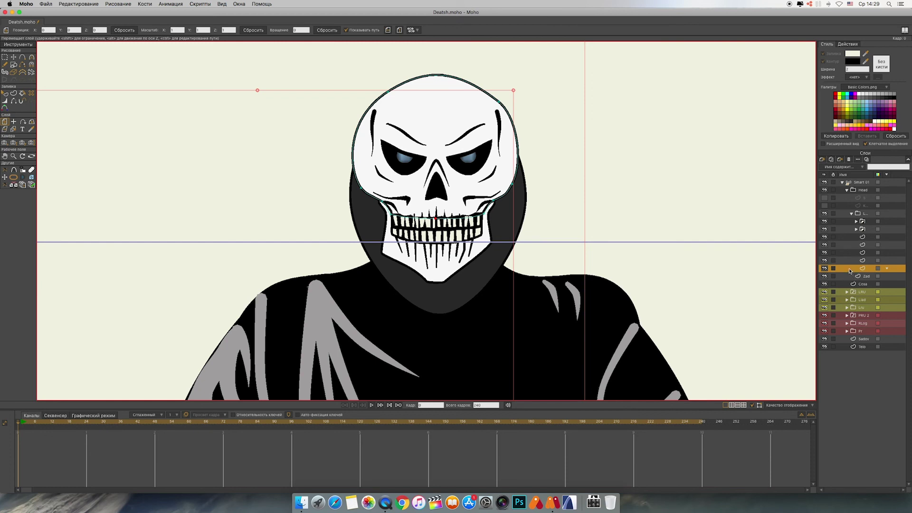
pyautogui.press('super+z')
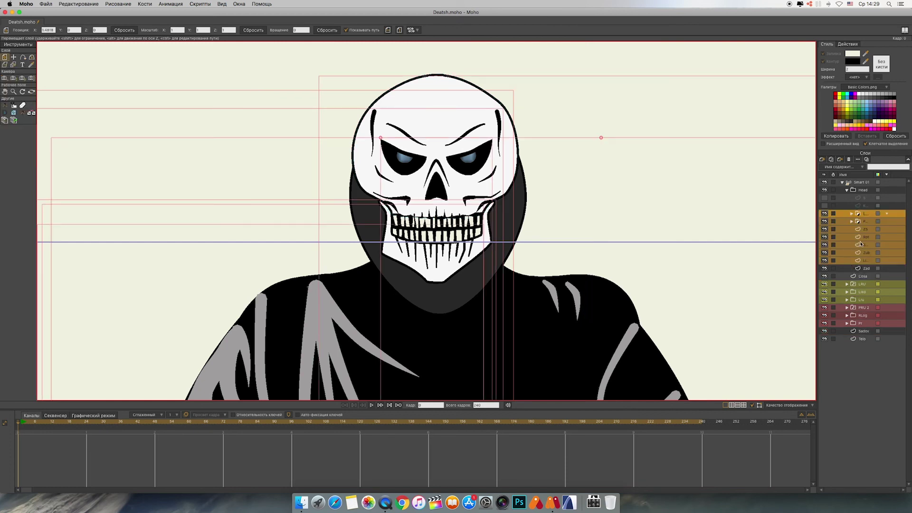
# Step: Move the facial-detail, upper teeth and skull layers above the lower teeth layer in the Head group
pyautogui.click(850, 246)
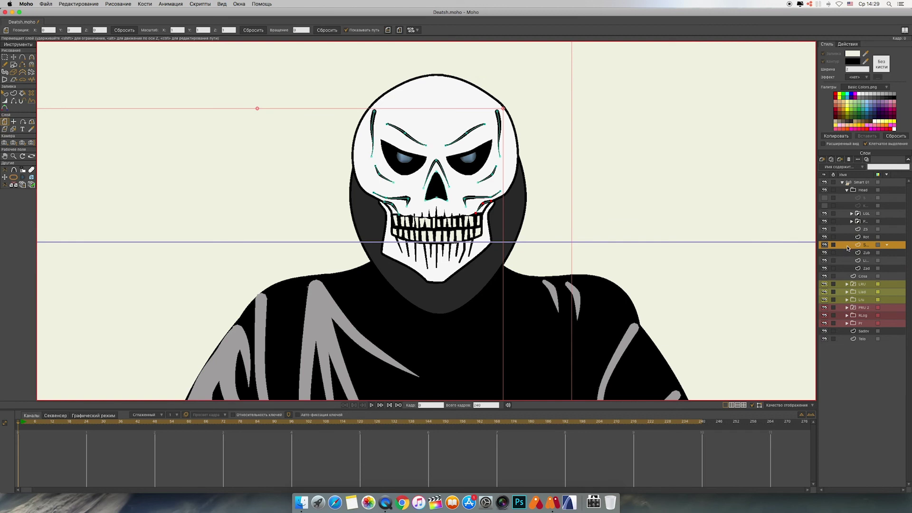
pyautogui.click(848, 230)
pyautogui.click(850, 239)
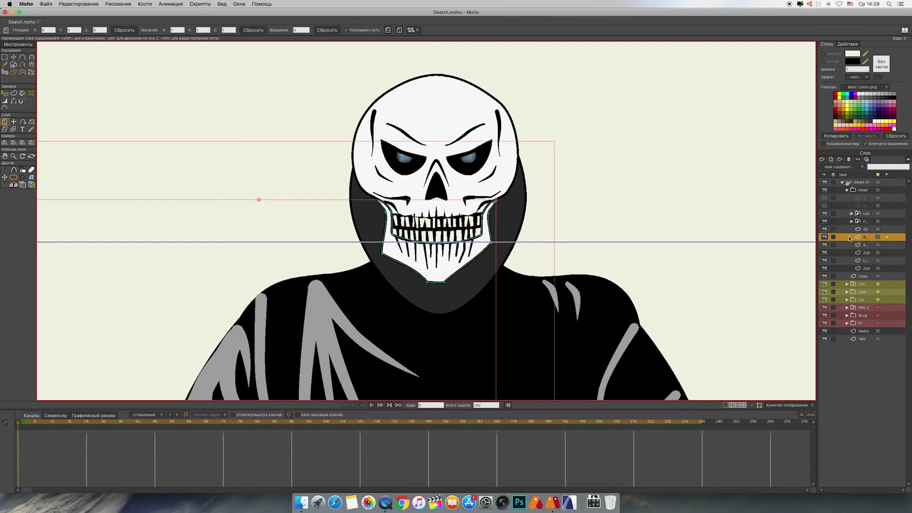
pyautogui.click(849, 232)
pyautogui.keyDown('shift'); pyautogui.click(849, 238); pyautogui.keyUp('shift')
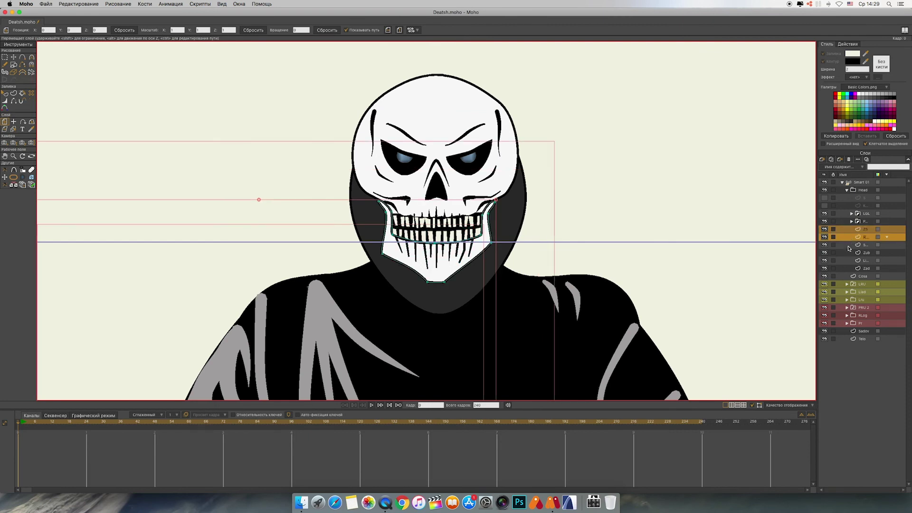
pyautogui.click(851, 245)
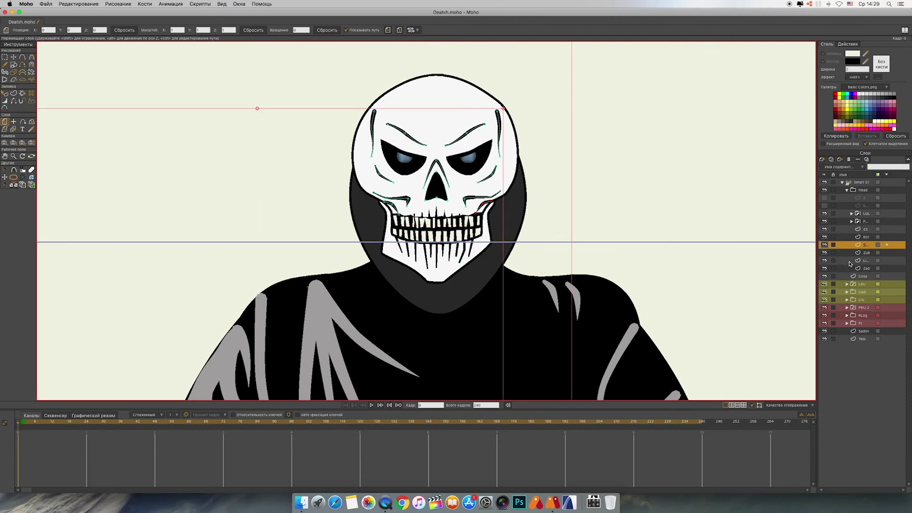
pyautogui.keyDown('shift'); pyautogui.click(850, 262); pyautogui.keyUp('shift')
pyautogui.moveTo(849, 263); pyautogui.dragTo(850, 231)
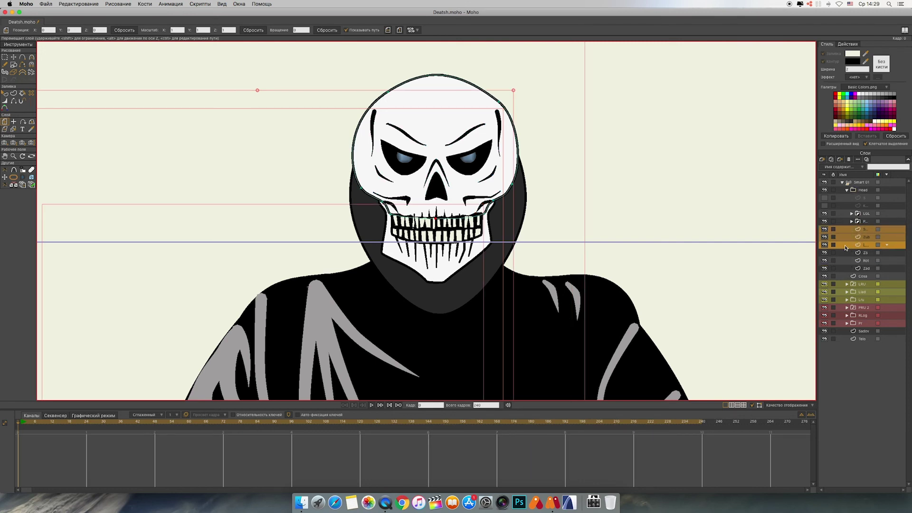
# Step: Group the facial-detail, upper teeth and skull layers, and rename the group Lis
pyautogui.scroll(6, 749, 250)
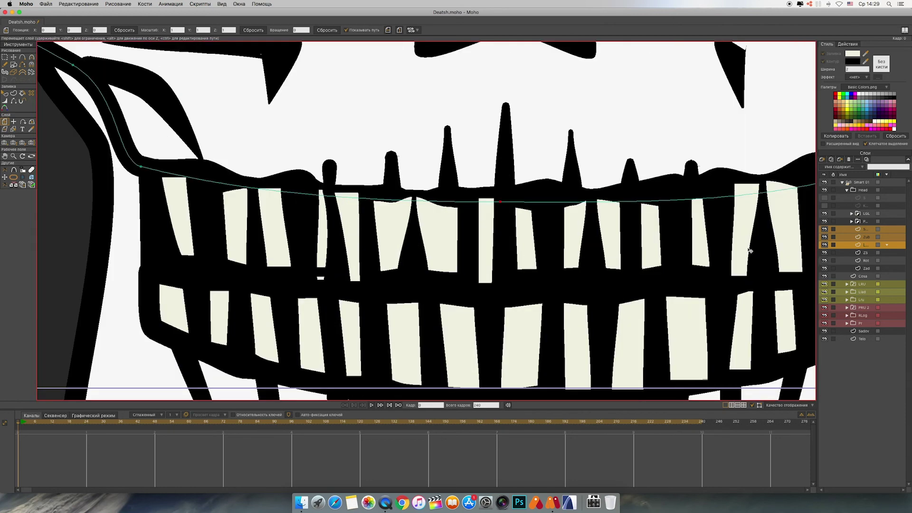
pyautogui.scroll(-6, 749, 250)
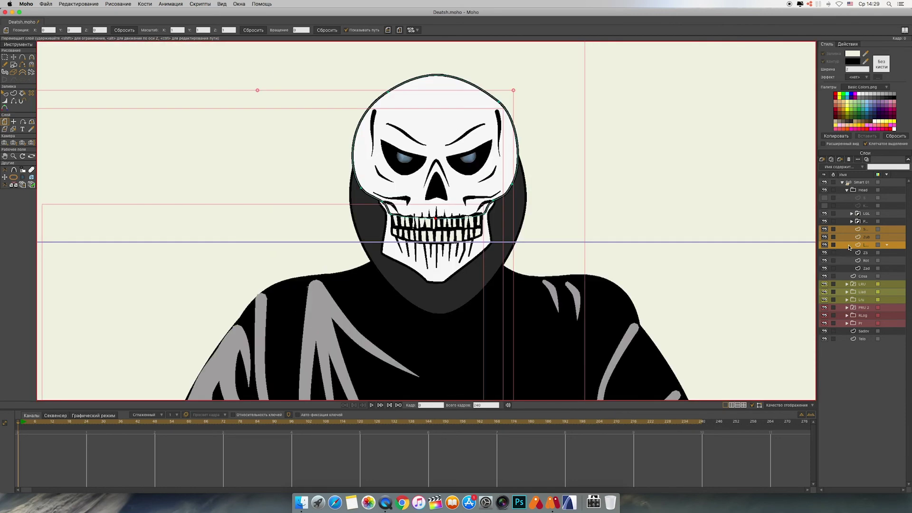
pyautogui.rightClick(849, 246)
pyautogui.click(859, 270)
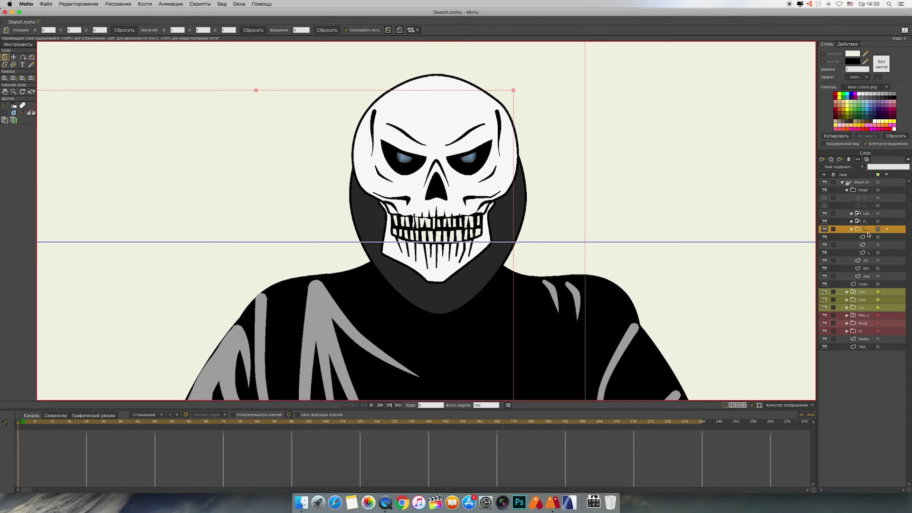
pyautogui.doubleClick(868, 232)
pyautogui.write('Lis')
pyautogui.press('Return')
# Step: Group the lower teeth and jaw layers, and rename that group
pyautogui.click(851, 261)
pyautogui.keyDown('shift'); pyautogui.click(849, 268); pyautogui.keyUp('shift')
pyautogui.rightClick(847, 264)
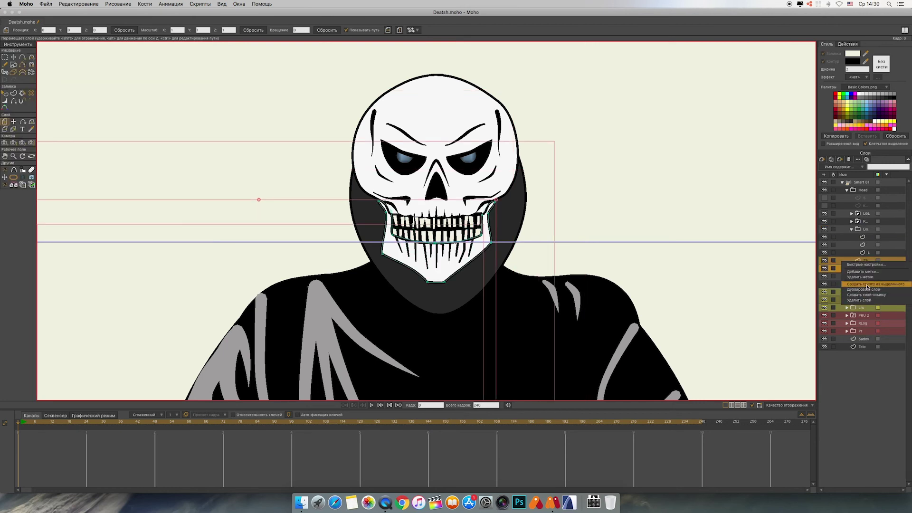
pyautogui.click(861, 284)
pyautogui.doubleClick(867, 262)
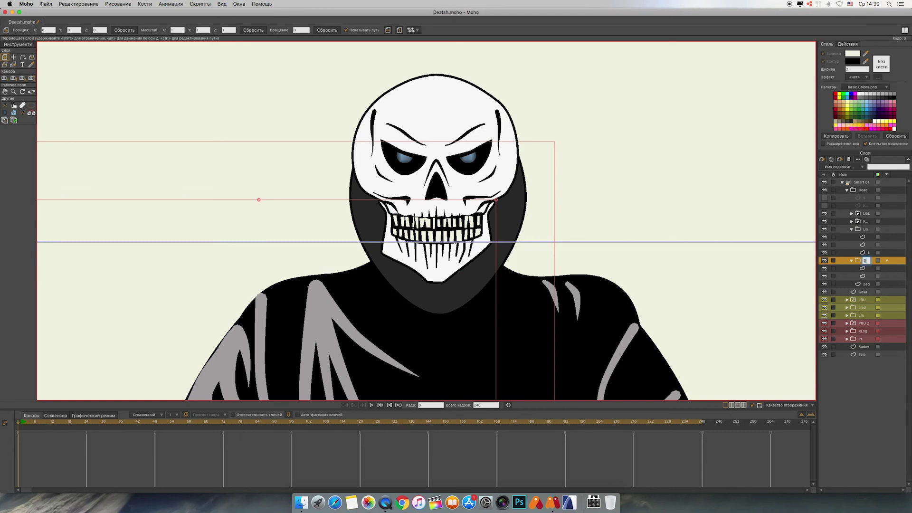
pyautogui.press('Return')
# Step: Set the Lis group's masking to hide all and apply the layer settings
pyautogui.doubleClick(860, 230)
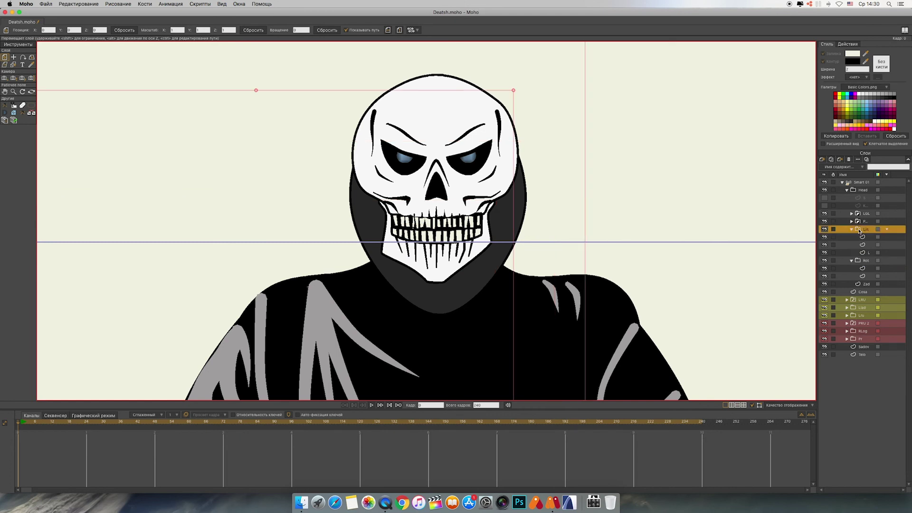
pyautogui.click(670, 95)
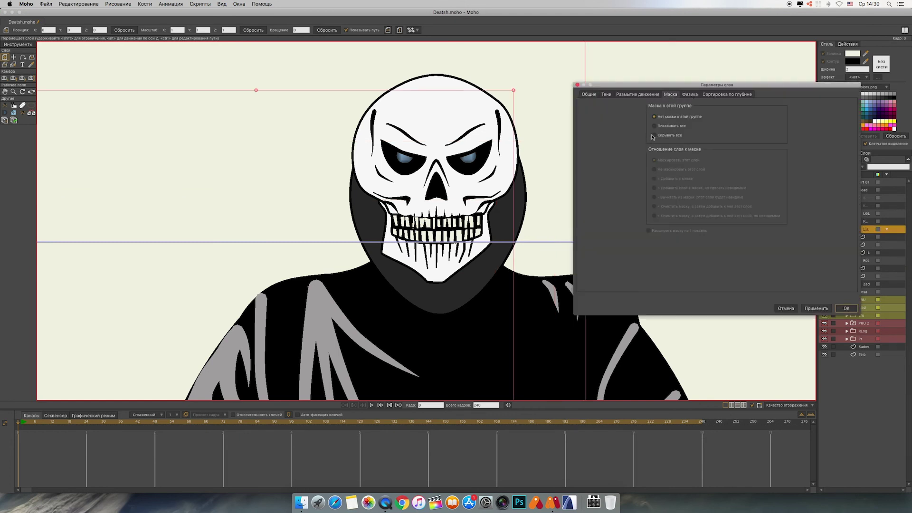
pyautogui.click(806, 306)
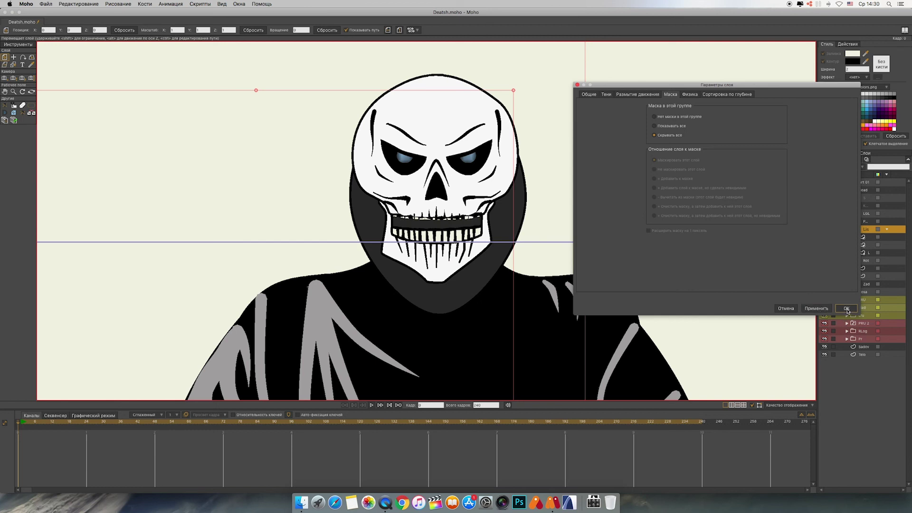
pyautogui.click(846, 308)
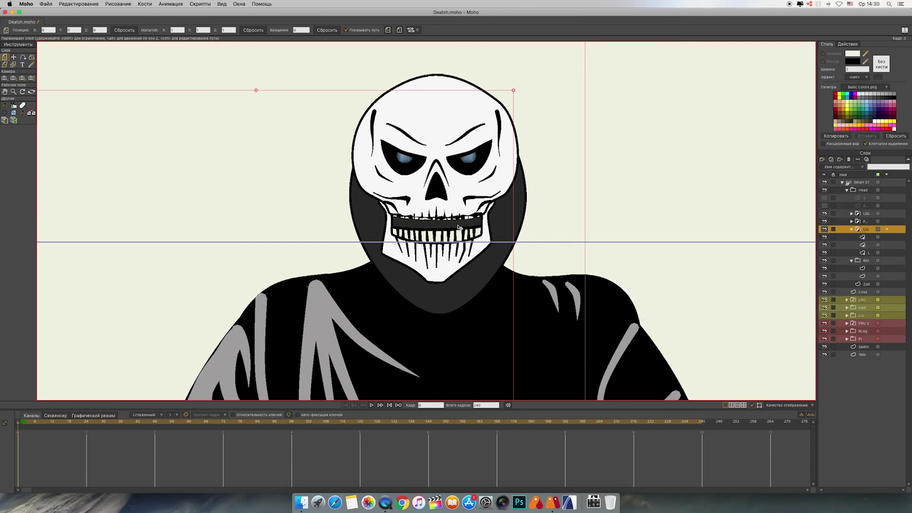
# Step: Test the masking in the Lis group by toggling the skull's visibility and nudging the facial-detail and upper teeth layers, undoing the detail shift
pyautogui.click(844, 246)
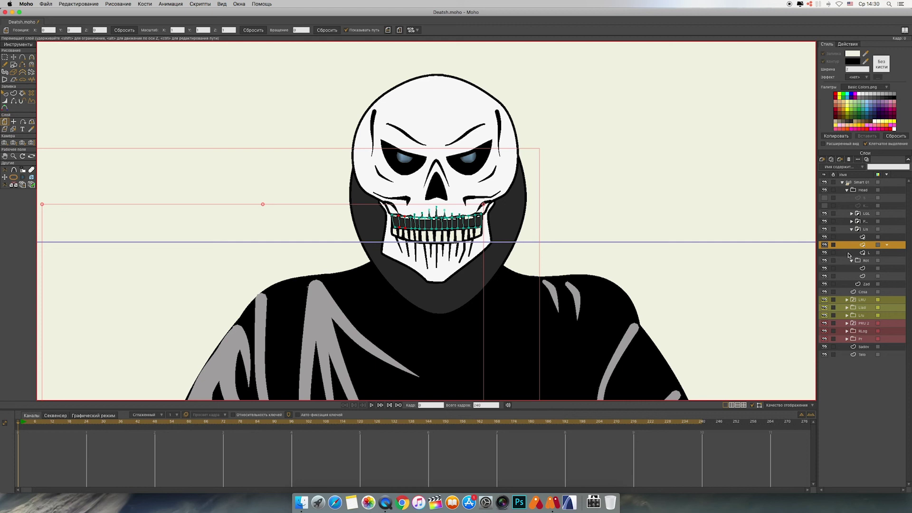
pyautogui.click(824, 254)
pyautogui.click(824, 254)
pyautogui.click(852, 238)
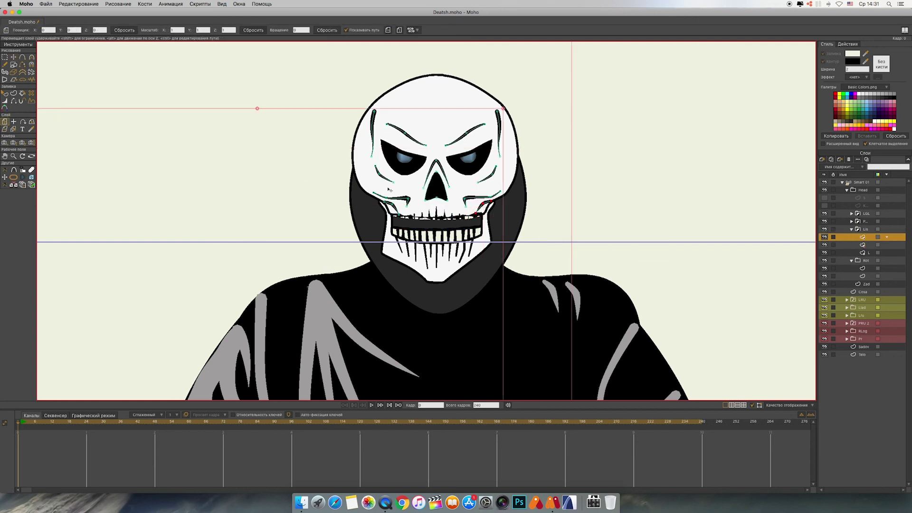
pyautogui.moveTo(444, 153)
pyautogui.mouseDown()
pyautogui.moveTo(331, 151)
pyautogui.moveTo(504, 164)
pyautogui.moveTo(446, 152)
pyautogui.mouseUp()
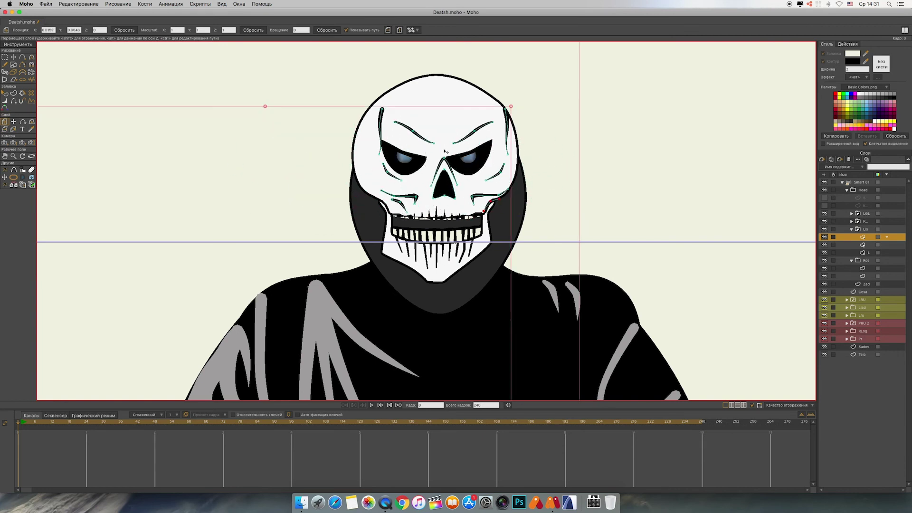
pyautogui.press('super+z')
pyautogui.click(852, 246)
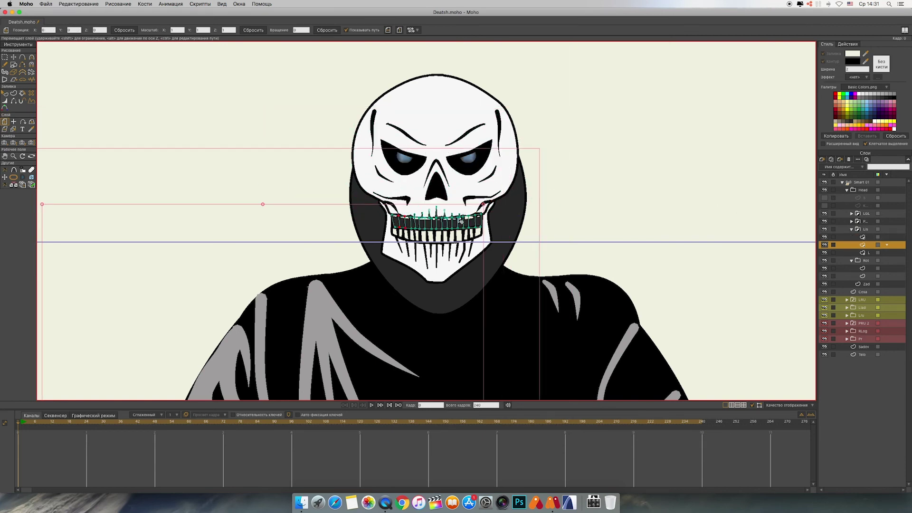
pyautogui.moveTo(457, 218)
pyautogui.mouseDown()
pyautogui.moveTo(454, 205)
pyautogui.moveTo(455, 219)
pyautogui.mouseUp()
# Step: Move the middle and corner points of the skull outline's lower edge down to the bottom of the upper teeth
pyautogui.click(852, 254)
pyautogui.scroll(6, 692, 249)
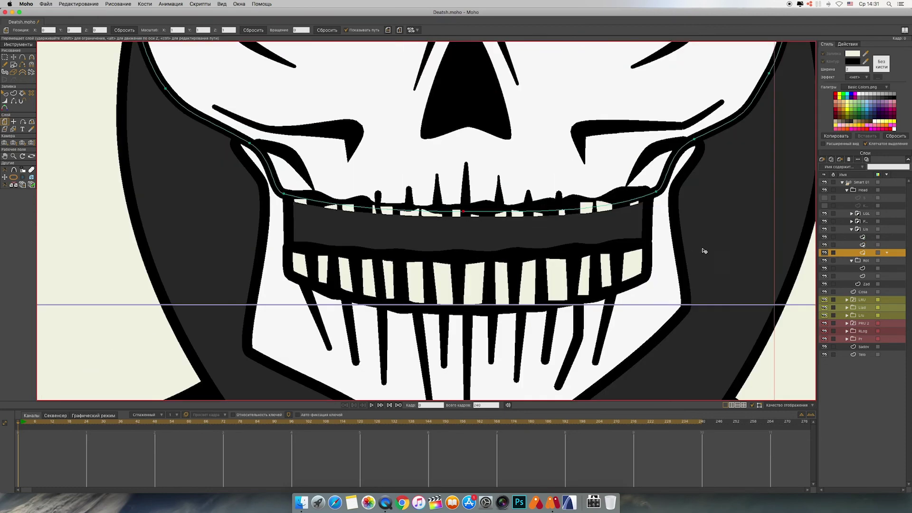
pyautogui.moveTo(285, 195); pyautogui.dragTo(288, 244)
pyautogui.press('super+z')
pyautogui.press('t')
pyautogui.moveTo(463, 212); pyautogui.dragTo(465, 258)
pyautogui.moveTo(655, 191); pyautogui.dragTo(653, 246)
pyautogui.moveTo(601, 257); pyautogui.dragTo(631, 252)
pyautogui.moveTo(344, 281); pyautogui.dragTo(298, 246)
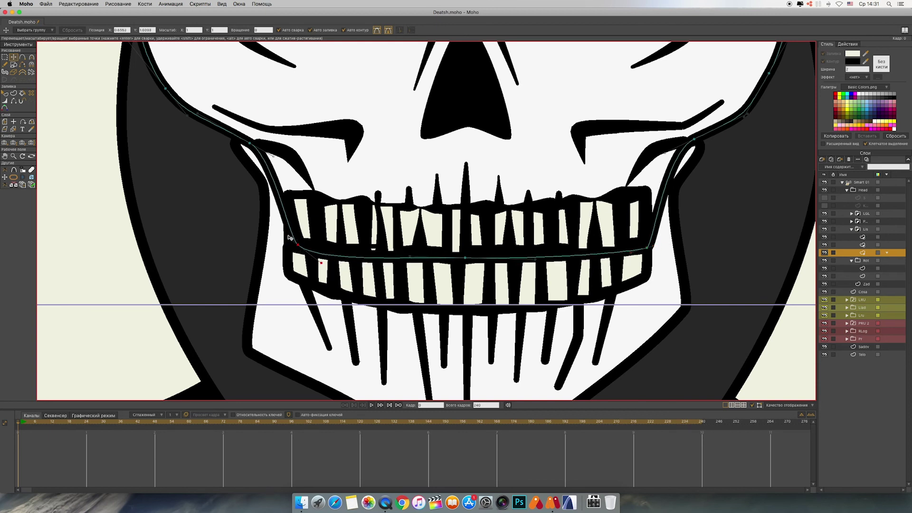
# Step: Add a point on each side of the skull outline beside the upper teeth and nudge both slightly inward
pyautogui.press('a')
pyautogui.click(280, 195)
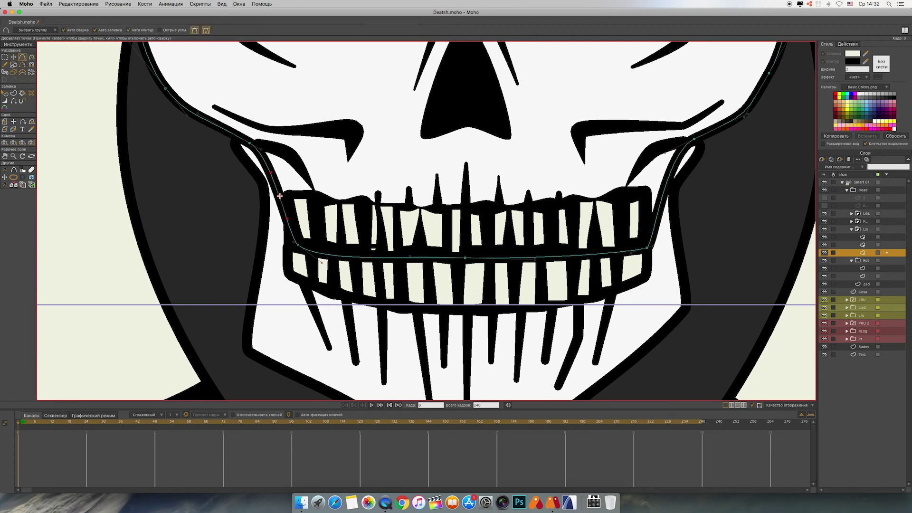
pyautogui.click(663, 193)
pyautogui.press('t')
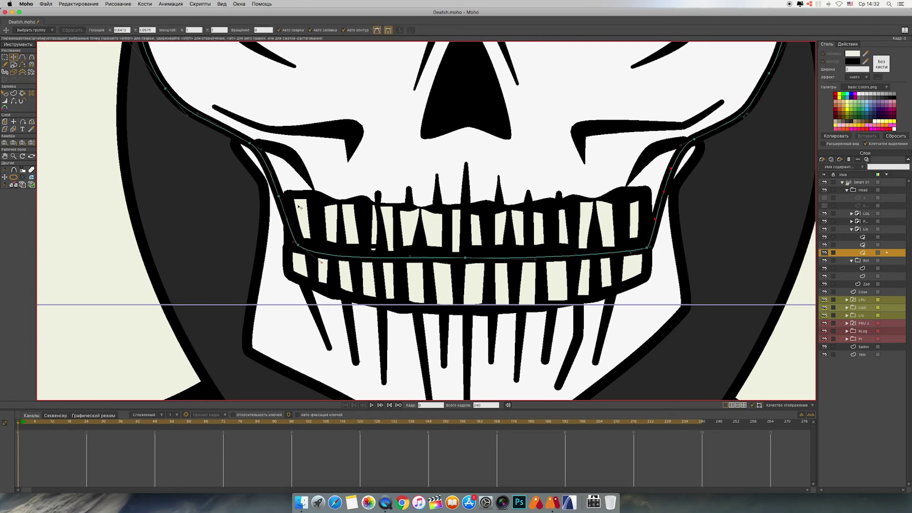
pyautogui.moveTo(279, 196); pyautogui.dragTo(282, 194)
pyautogui.moveTo(663, 192); pyautogui.dragTo(659, 191)
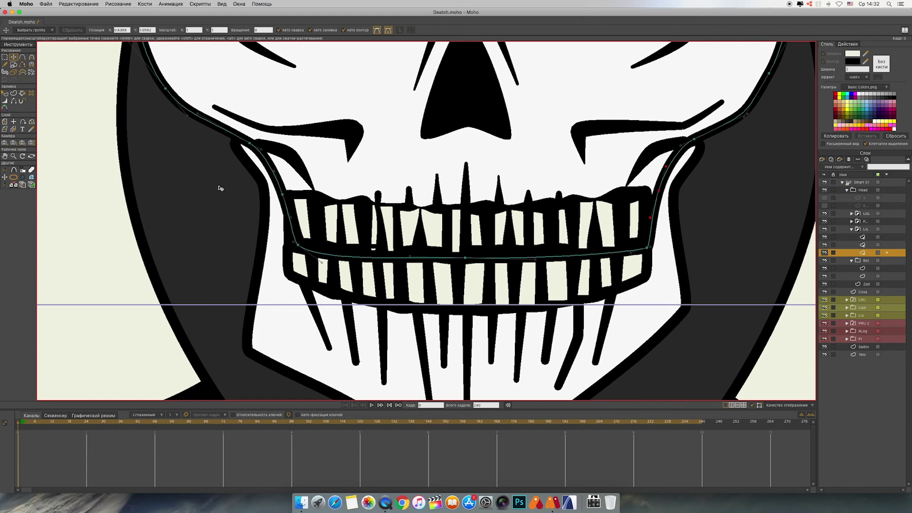
# Step: Hide the upper skull outline's edge segments running down the mouth sides and between the rows of teeth
pyautogui.click(14, 101)
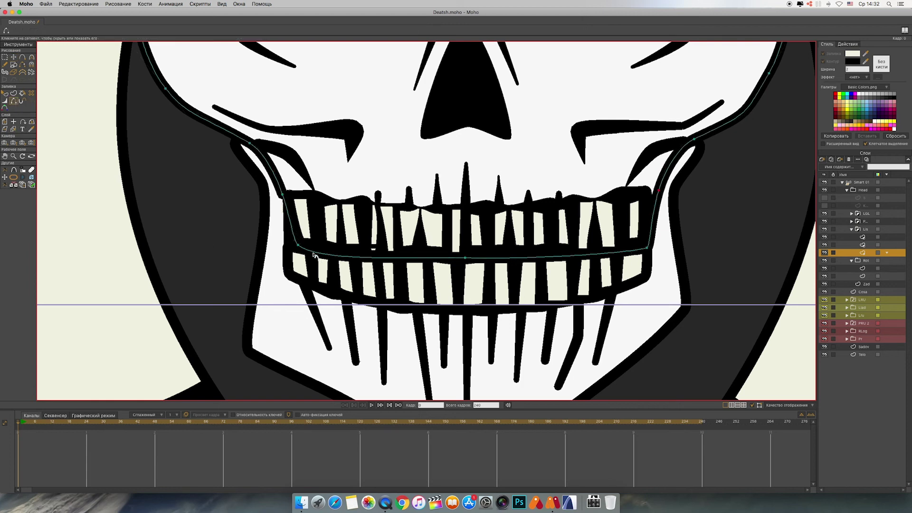
pyautogui.click(652, 233)
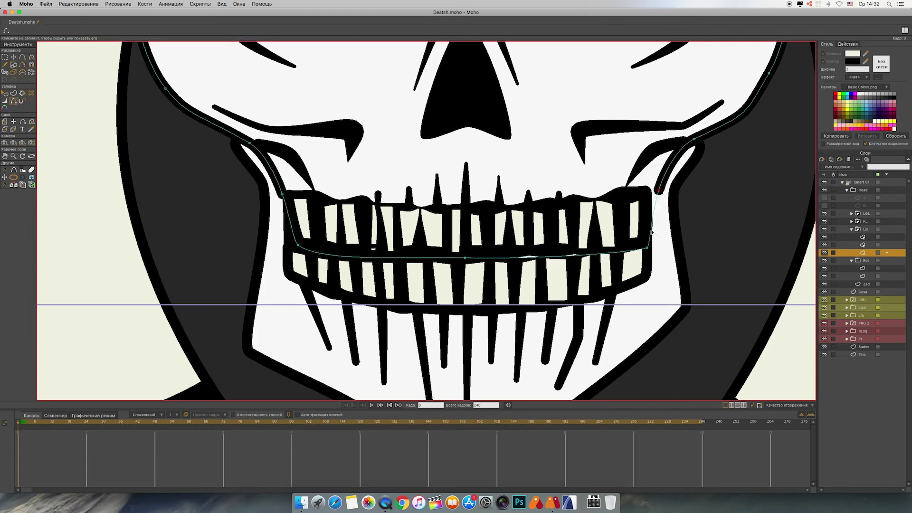
pyautogui.click(385, 262)
# Step: Taper both outline ends at the mouth corners to zero line width, hiding the upper teeth layer only while editing
pyautogui.click(826, 245)
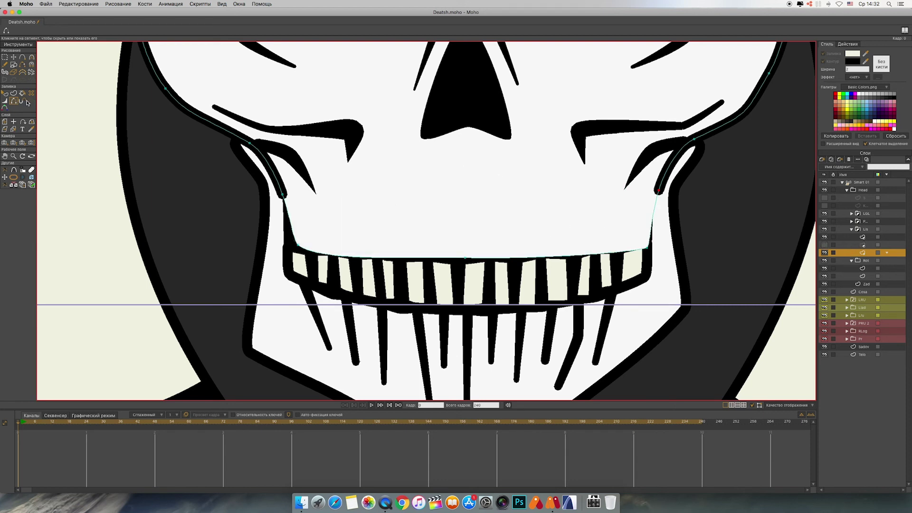
pyautogui.press('w')
pyautogui.moveTo(283, 196); pyautogui.dragTo(236, 200)
pyautogui.moveTo(658, 190); pyautogui.dragTo(485, 185)
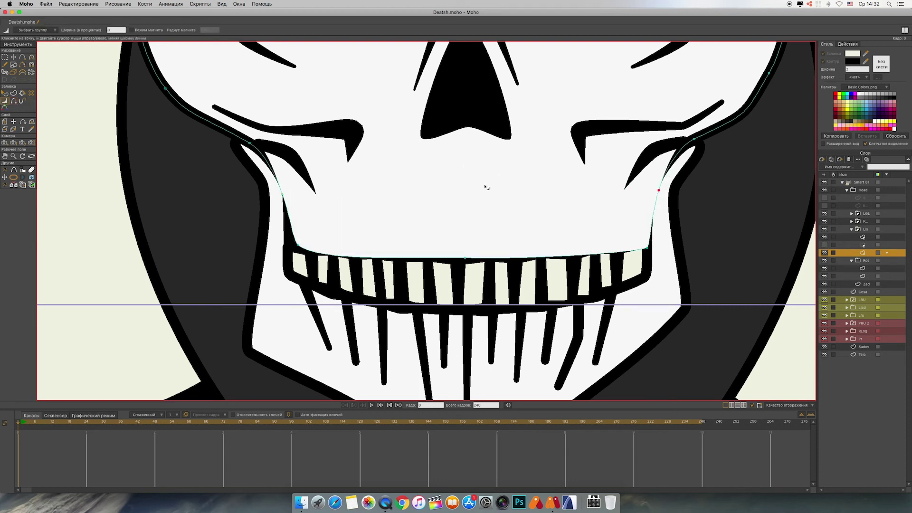
pyautogui.click(825, 245)
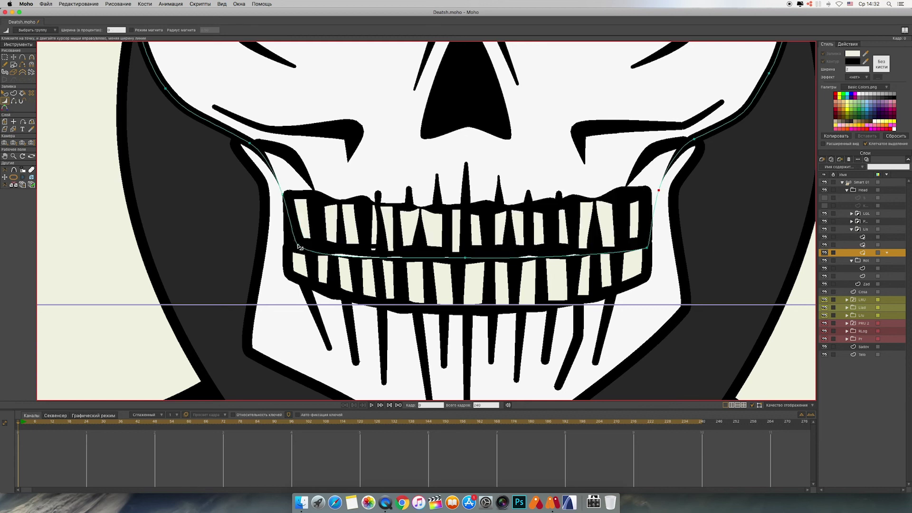
# Step: Adjust the points of the upper skull shape so its lower edge follows the gap between the upper and lower teeth
pyautogui.press('t')
pyautogui.moveTo(322, 263); pyautogui.dragTo(331, 256)
pyautogui.moveTo(465, 258); pyautogui.dragTo(461, 255)
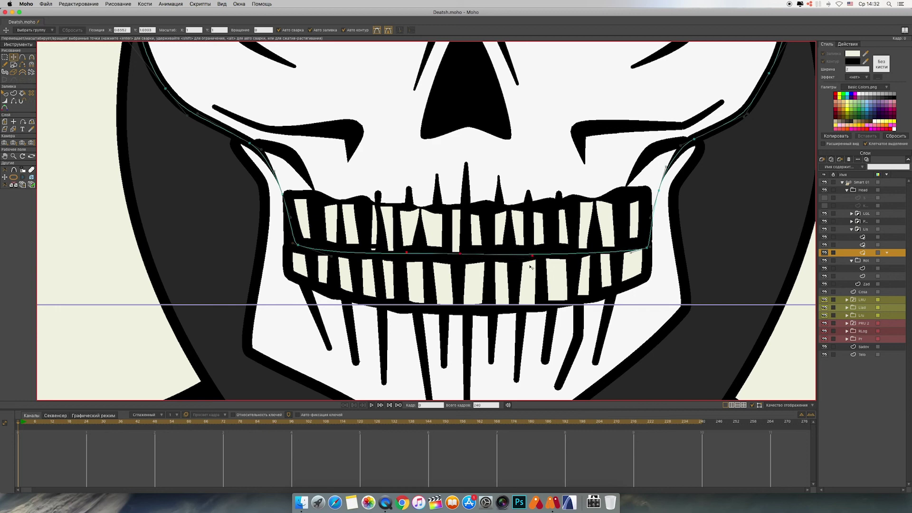
pyautogui.moveTo(631, 252); pyautogui.dragTo(620, 252)
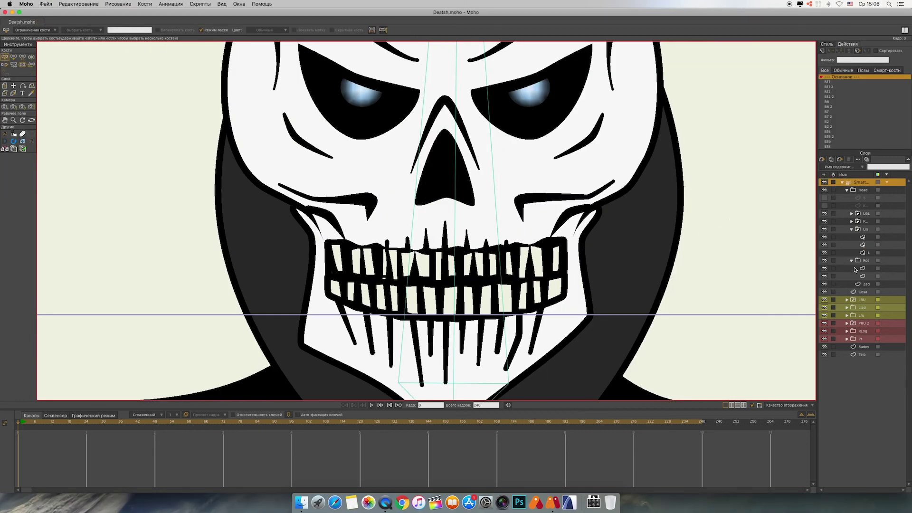
# Step: Set the lower jaw group's masking to hide all (Скрывать все) in its layer settings
pyautogui.click(858, 260)
pyautogui.rightClick(859, 261)
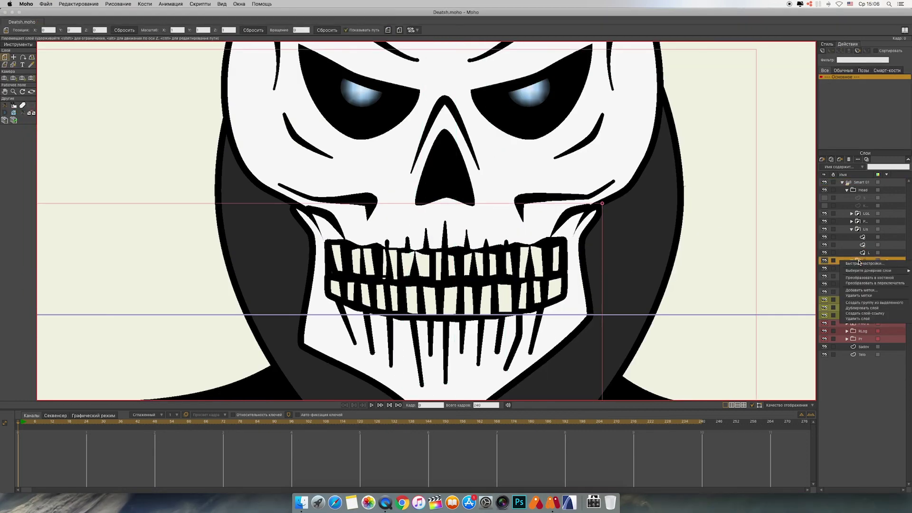
pyautogui.click(860, 263)
pyautogui.click(670, 94)
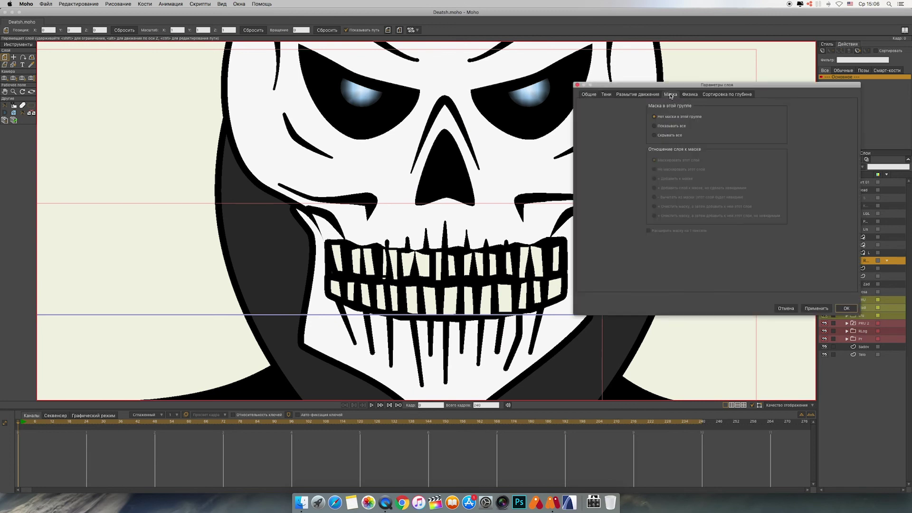
pyautogui.click(655, 136)
pyautogui.click(816, 308)
pyautogui.click(849, 308)
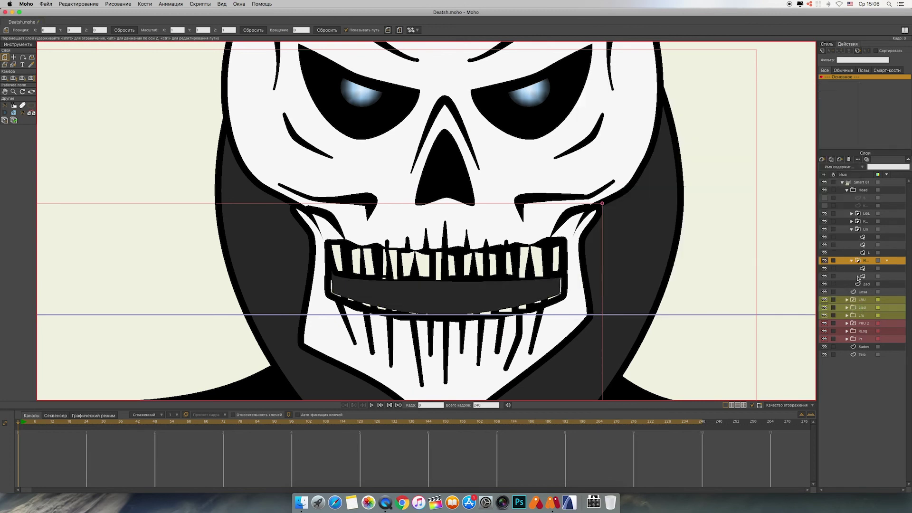
# Step: Raise the jaw shape's mouth corners and middle point to the line between the teeth so the lower teeth lie within its fill
pyautogui.click(855, 277)
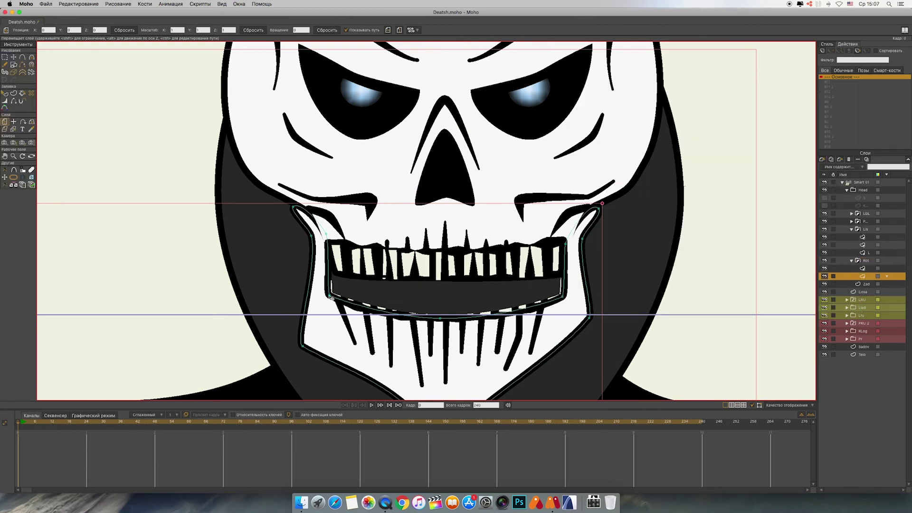
pyautogui.press('t')
pyautogui.moveTo(331, 297); pyautogui.dragTo(332, 273)
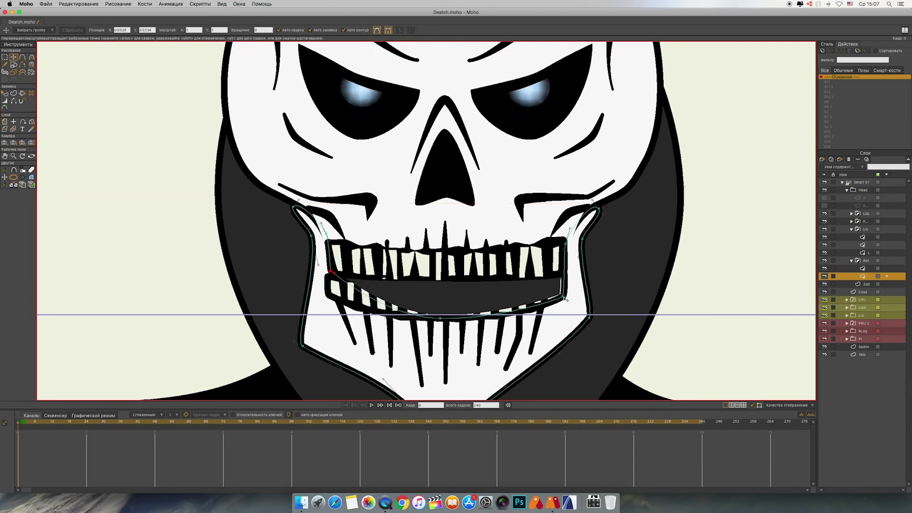
pyautogui.moveTo(564, 297); pyautogui.dragTo(565, 273)
pyautogui.moveTo(441, 319); pyautogui.dragTo(434, 284)
pyautogui.click(14, 101)
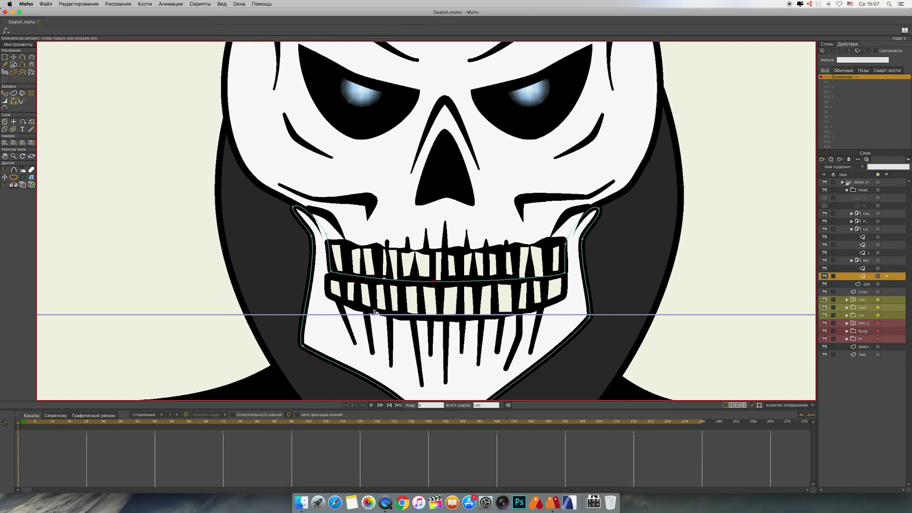
pyautogui.click(14, 57)
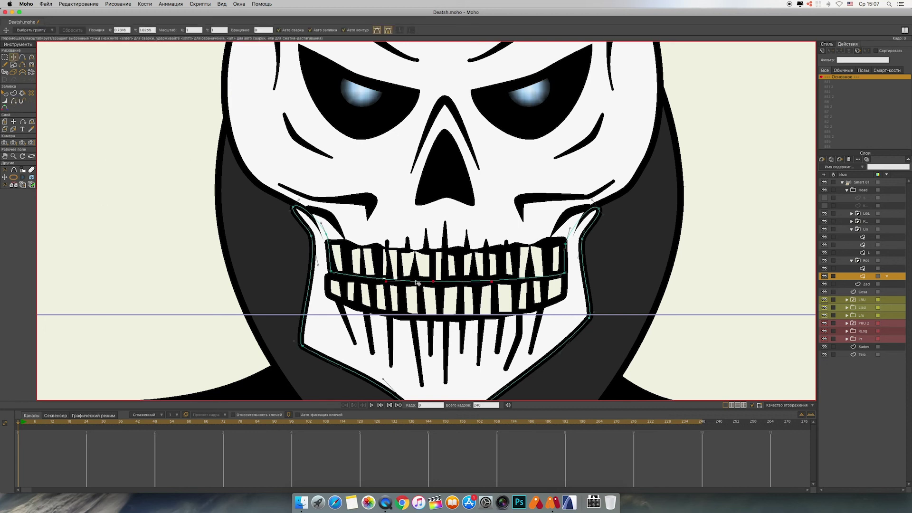
pyautogui.moveTo(434, 282)
pyautogui.mouseDown()
pyautogui.moveTo(427, 337)
pyautogui.moveTo(429, 282)
pyautogui.mouseUp()
# Step: Select all points of the lower teeth layer and shift the teeth slightly upward
pyautogui.click(853, 270)
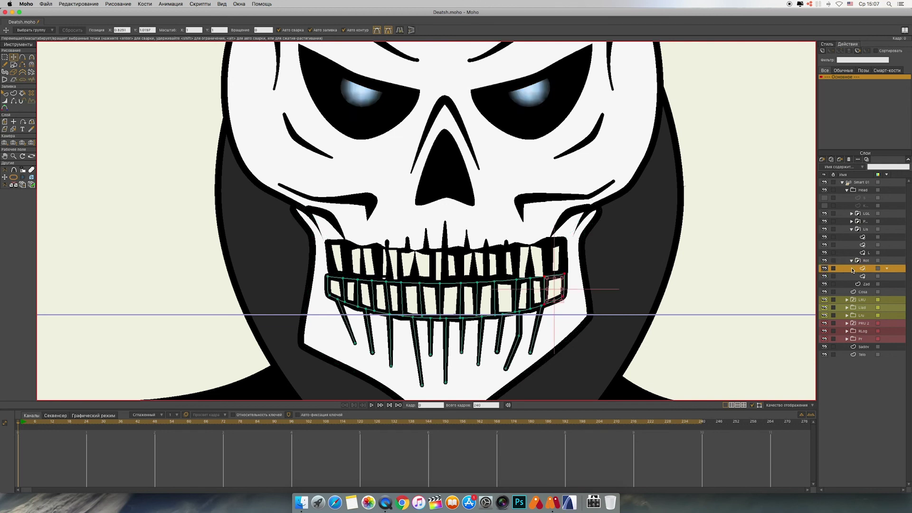
pyautogui.click(4, 57)
pyautogui.moveTo(276, 243); pyautogui.dragTo(607, 383)
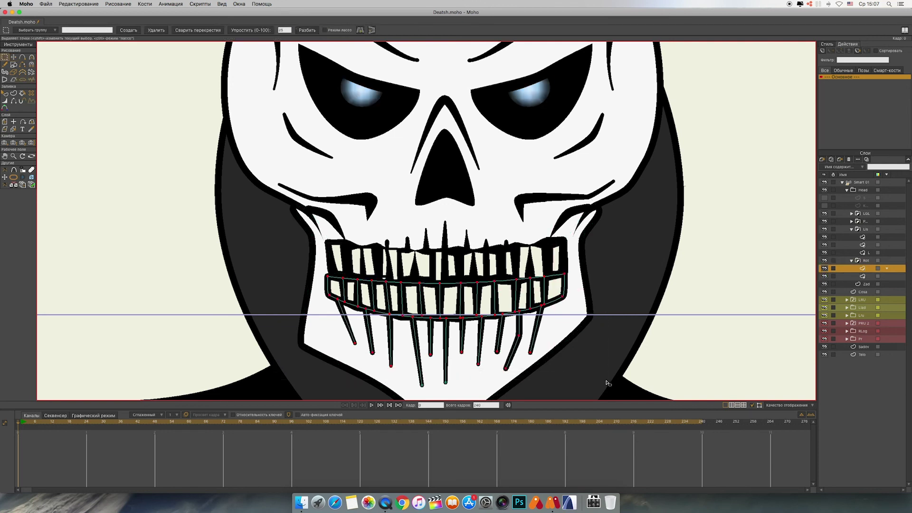
pyautogui.press('t')
pyautogui.moveTo(449, 300)
pyautogui.mouseDown()
pyautogui.moveTo(194, 297)
pyautogui.moveTo(456, 297)
pyautogui.moveTo(448, 296)
pyautogui.mouseUp()
# Step: Check the mask settings of the lower jaw shape layer and the upper skull shape layer
pyautogui.doubleClick(855, 278)
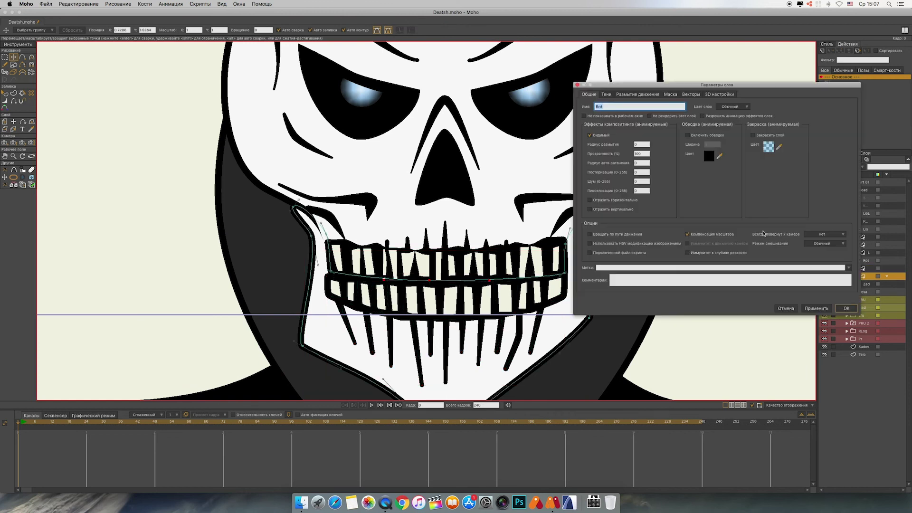
pyautogui.click(671, 95)
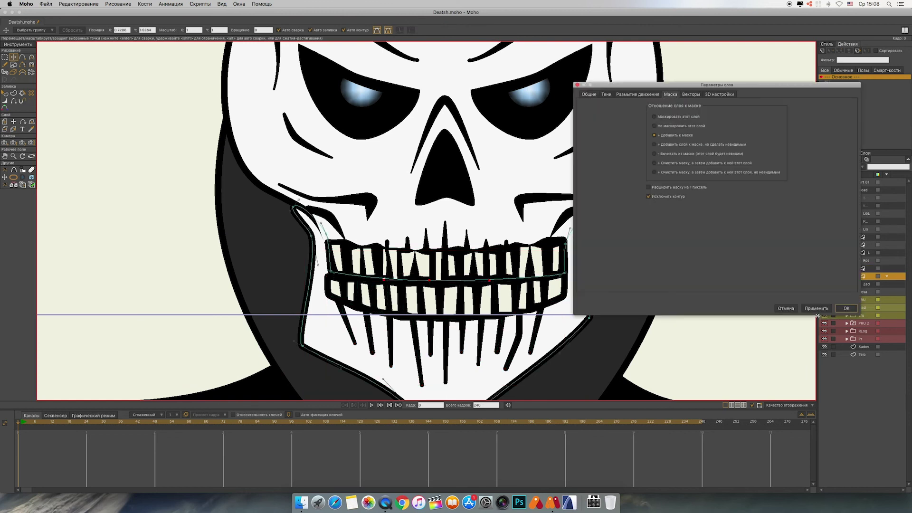
pyautogui.click(846, 308)
pyautogui.click(853, 254)
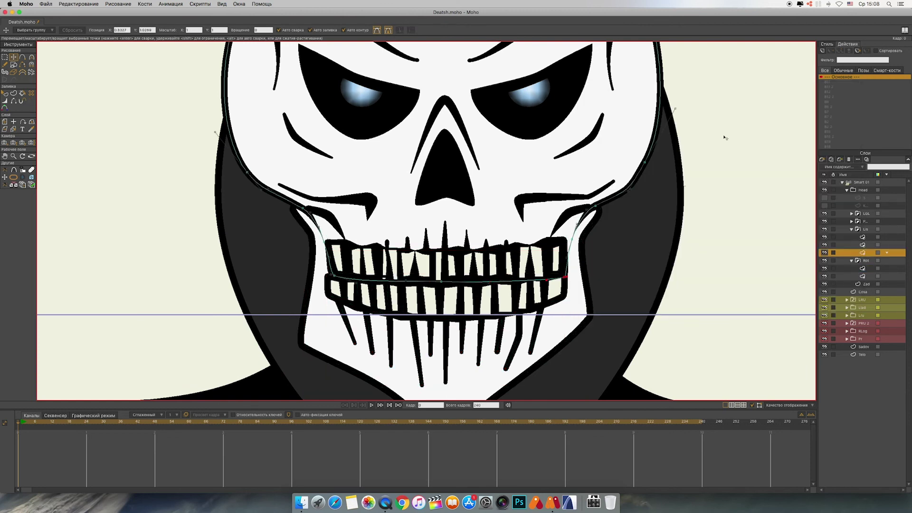
pyautogui.doubleClick(850, 254)
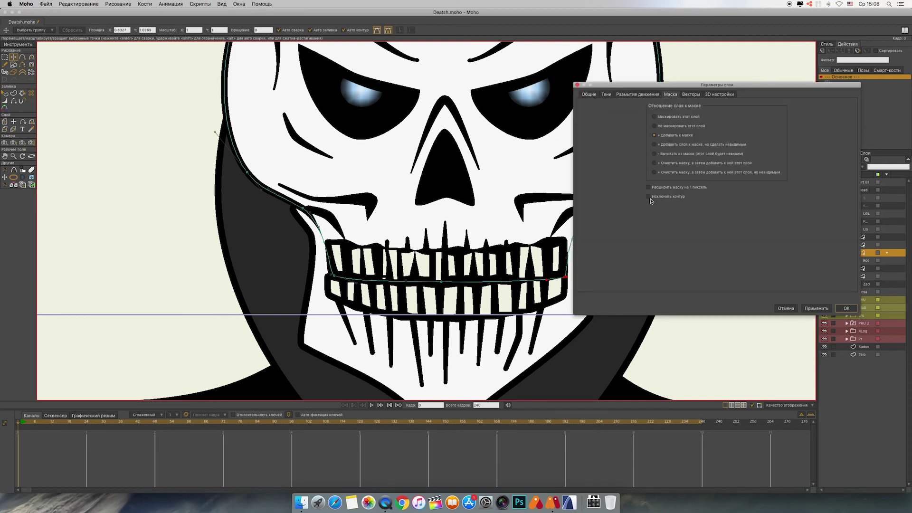
pyautogui.click(846, 309)
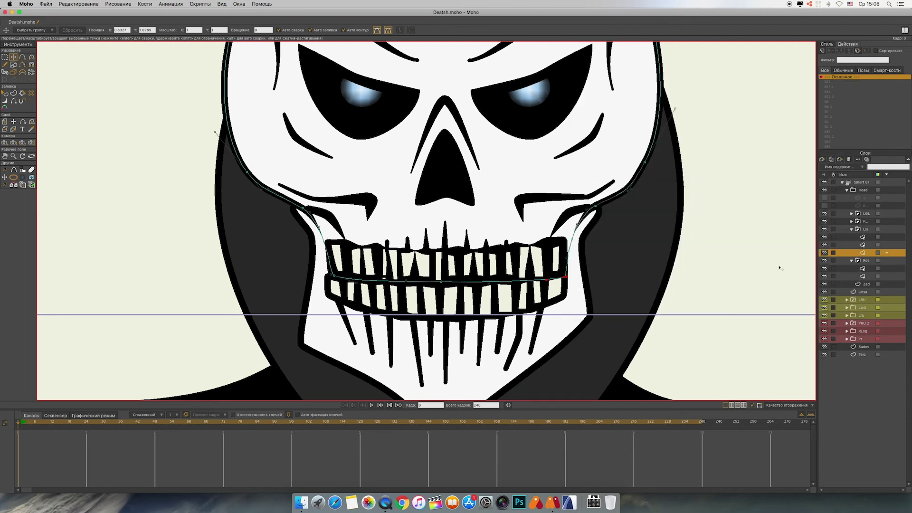
# Step: Collapse the upper skull, lower jaw and Head groups in the layer list and select the character's bone layer
pyautogui.click(851, 230)
pyautogui.click(851, 237)
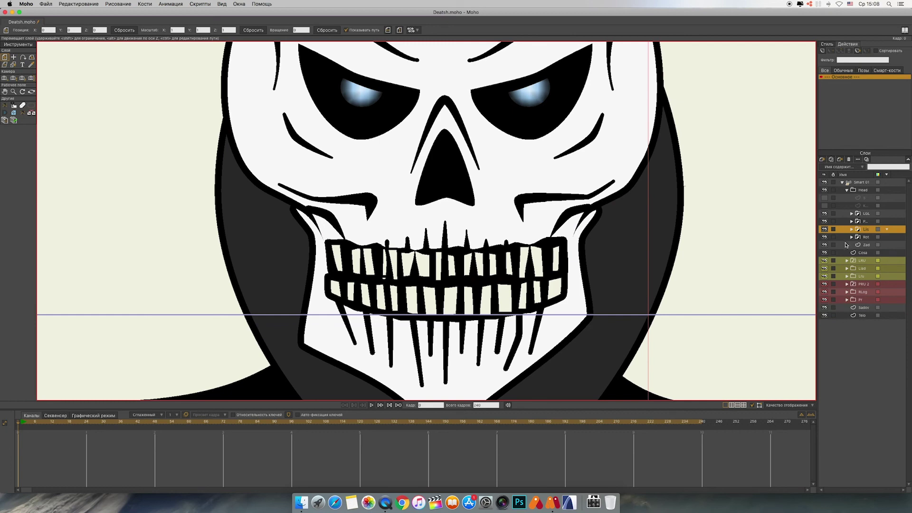
pyautogui.click(847, 190)
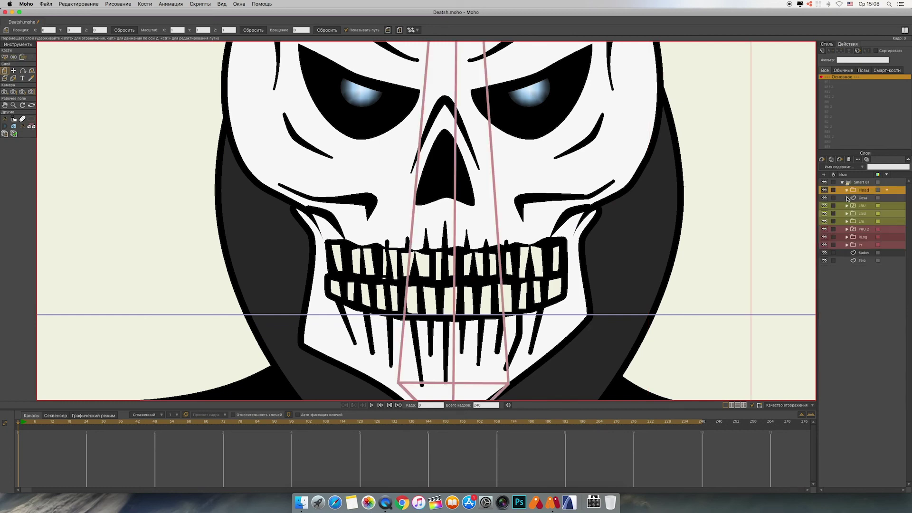
pyautogui.scroll(-4, 796, 206)
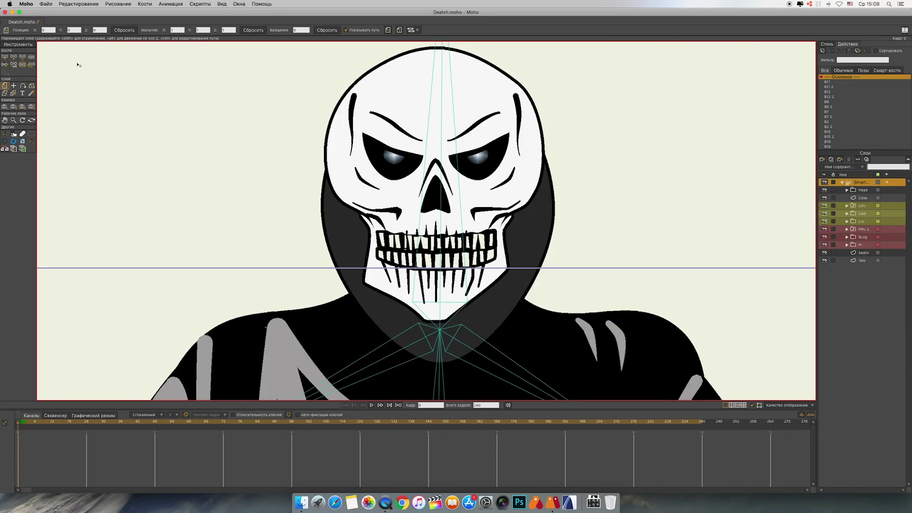
# Step: Test the head bone with a slight movement and select it
pyautogui.press('z')
pyautogui.moveTo(442, 147); pyautogui.dragTo(441, 127)
pyautogui.press('b')
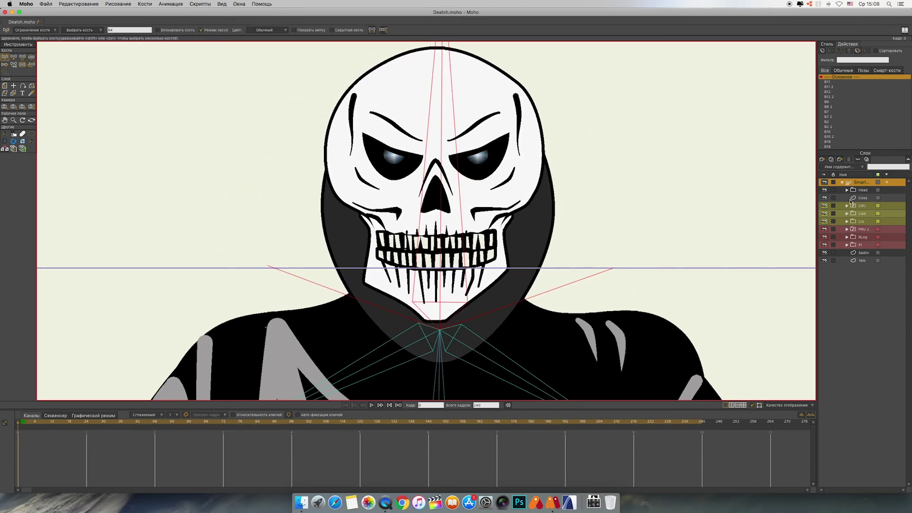
# Step: Expand the Head group and make its two hidden hood layers visible
pyautogui.click(847, 190)
pyautogui.click(826, 205)
pyautogui.click(825, 198)
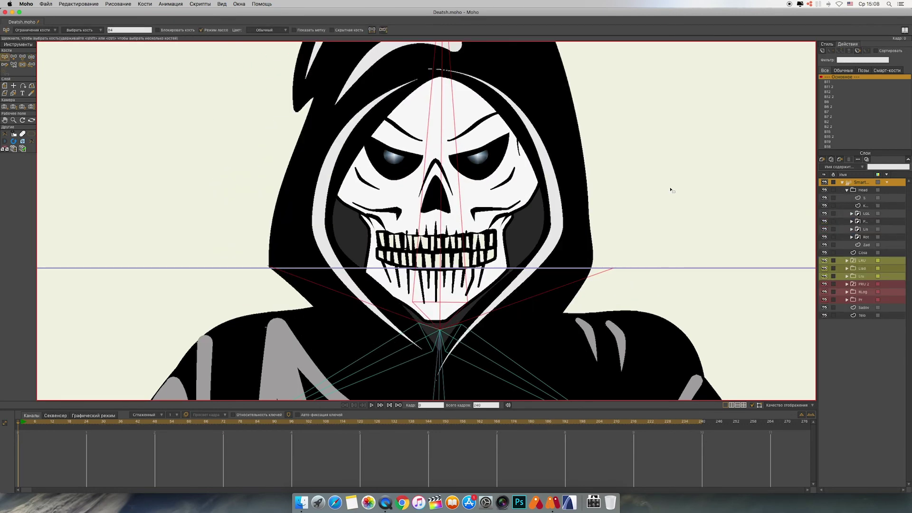
# Step: Add an unparented vertical bone in the empty space beside the hooded head, with a bone strength of 0
pyautogui.press('super+minus')
pyautogui.moveTo(640, 186); pyautogui.dragTo(592, 166)
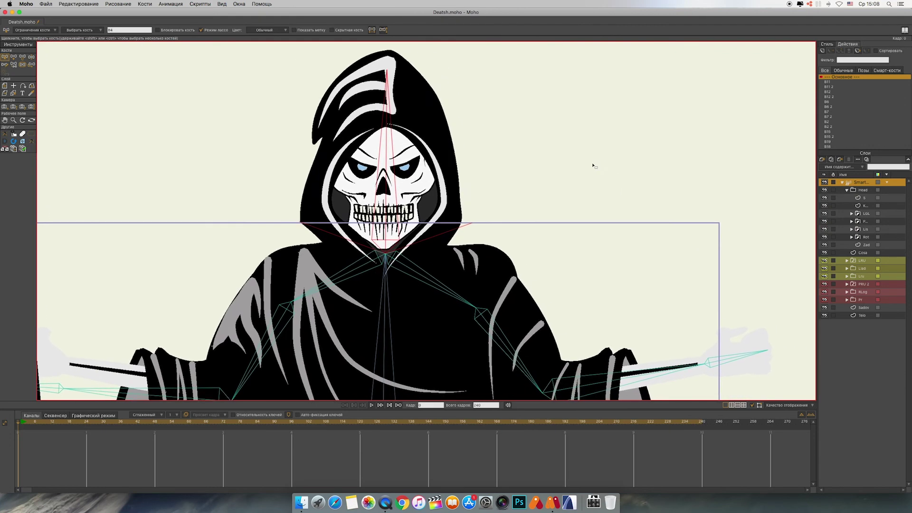
pyautogui.click(593, 166)
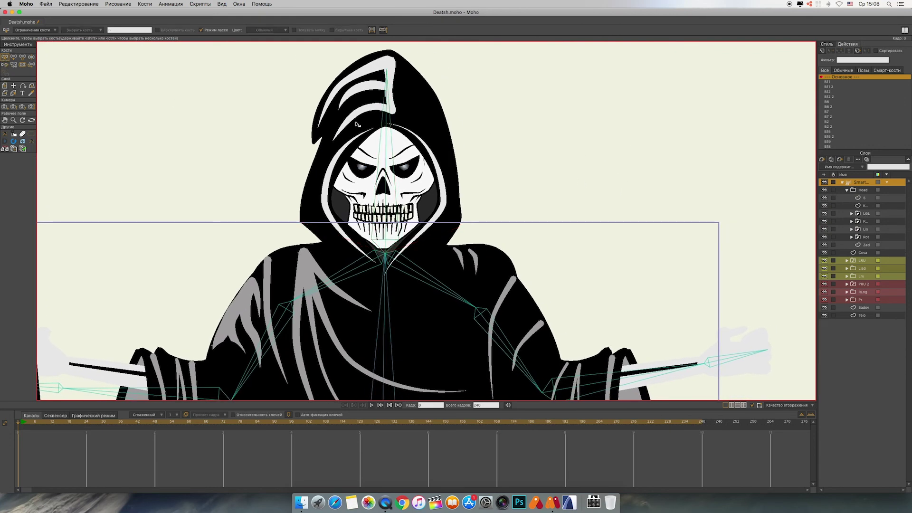
pyautogui.click(13, 57)
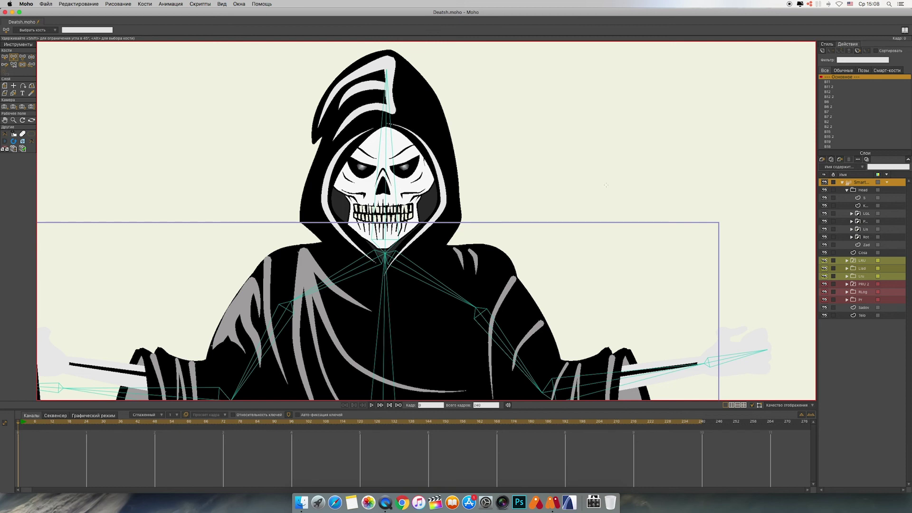
pyautogui.moveTo(610, 186); pyautogui.dragTo(609, 111)
pyautogui.click(23, 64)
# Step: Name the new bone TURN HEAD and display its label
pyautogui.click(4, 57)
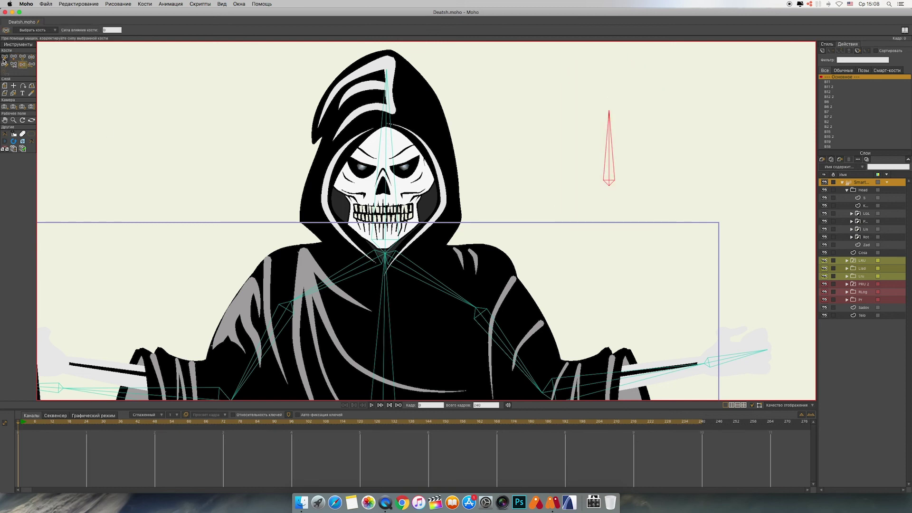
pyautogui.click(123, 30)
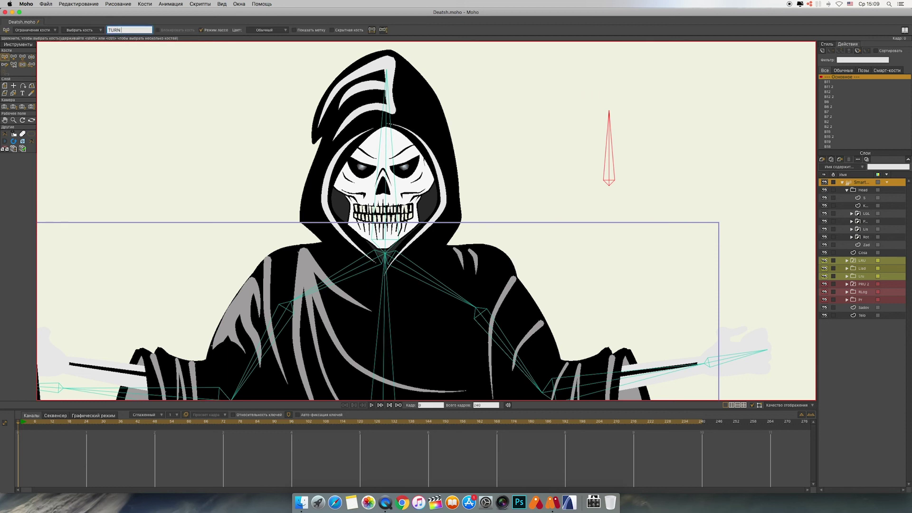
pyautogui.press('Return')
pyautogui.click(295, 30)
# Step: Enable angle constraints on the TURN HEAD bone, limiting its rotation from -90 to 90 degrees
pyautogui.click(36, 31)
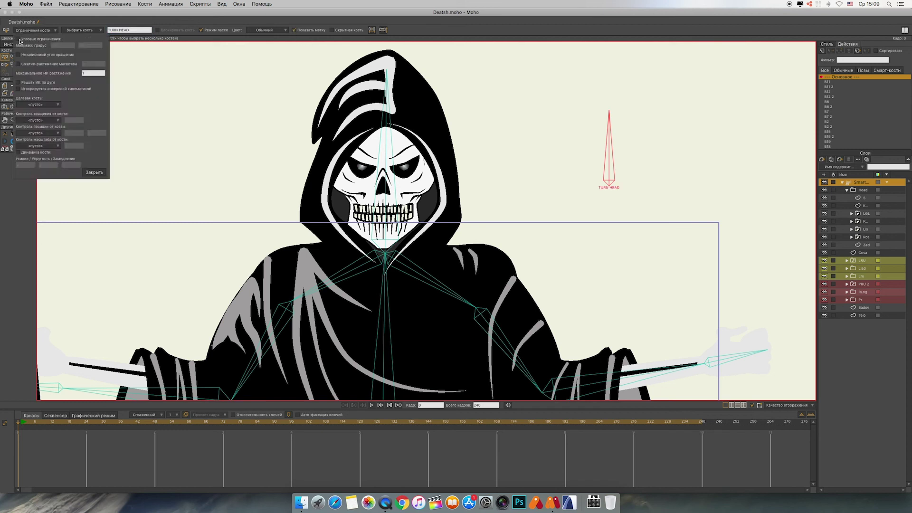
pyautogui.click(18, 39)
pyautogui.click(62, 46)
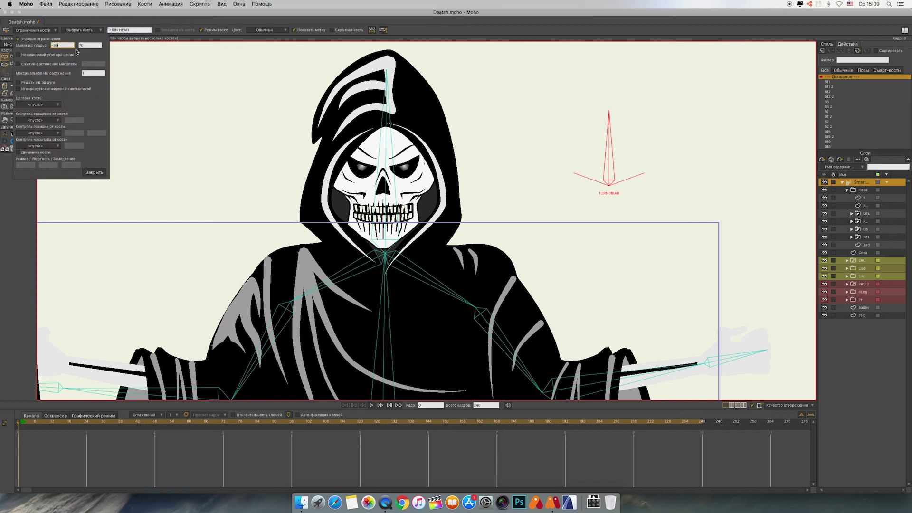
pyautogui.write('-90')
pyautogui.press('Tab')
pyautogui.click(95, 174)
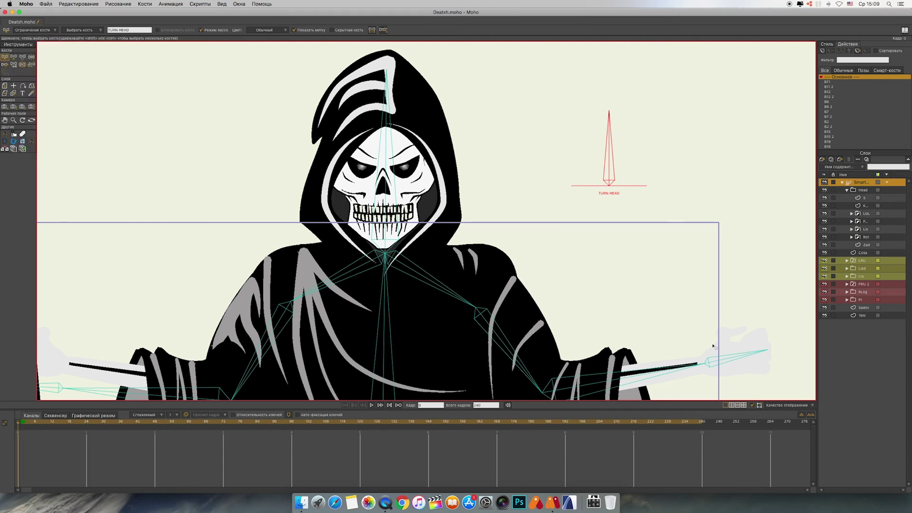
# Step: Import the sheet of grey skull views from the Finder Downloads folder into the Moho document as an image layer
pyautogui.click(300, 494)
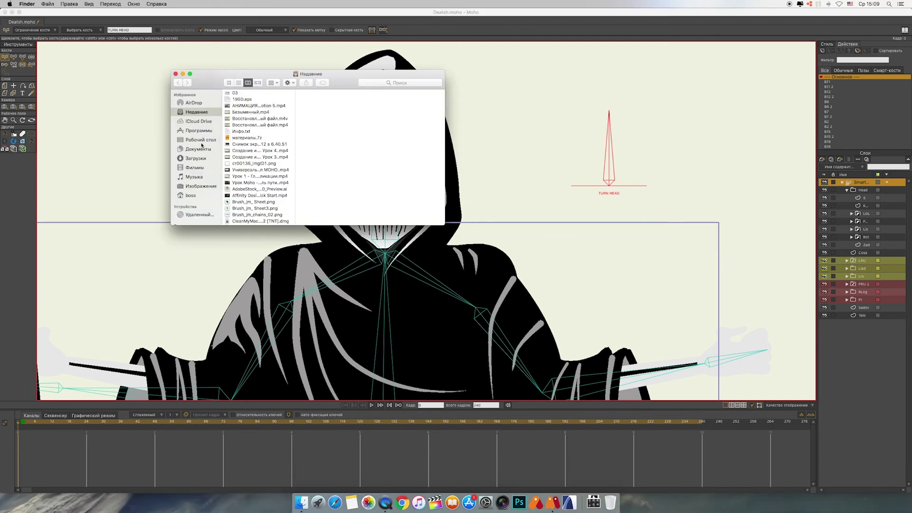
pyautogui.click(209, 157)
pyautogui.click(243, 131)
pyautogui.scroll(-2, 259, 151)
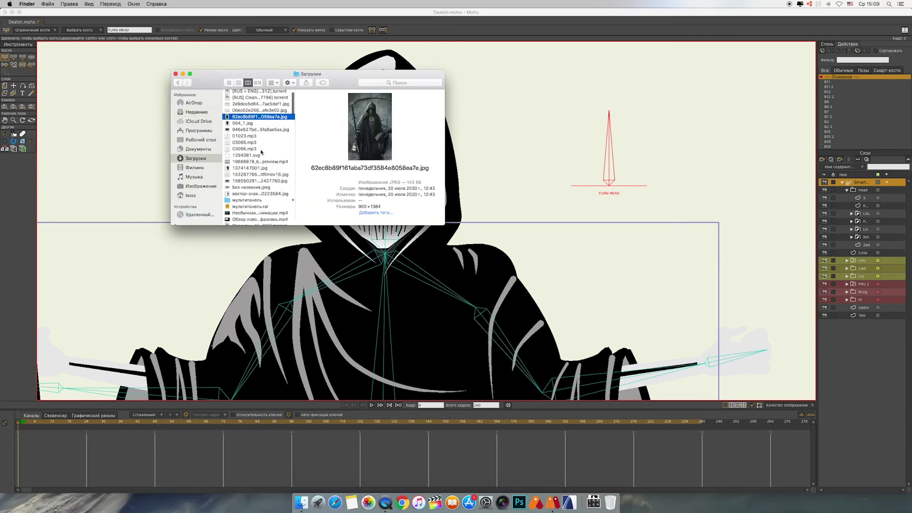
pyautogui.click(256, 130)
pyautogui.moveTo(265, 131); pyautogui.dragTo(698, 228)
pyautogui.click(319, 224)
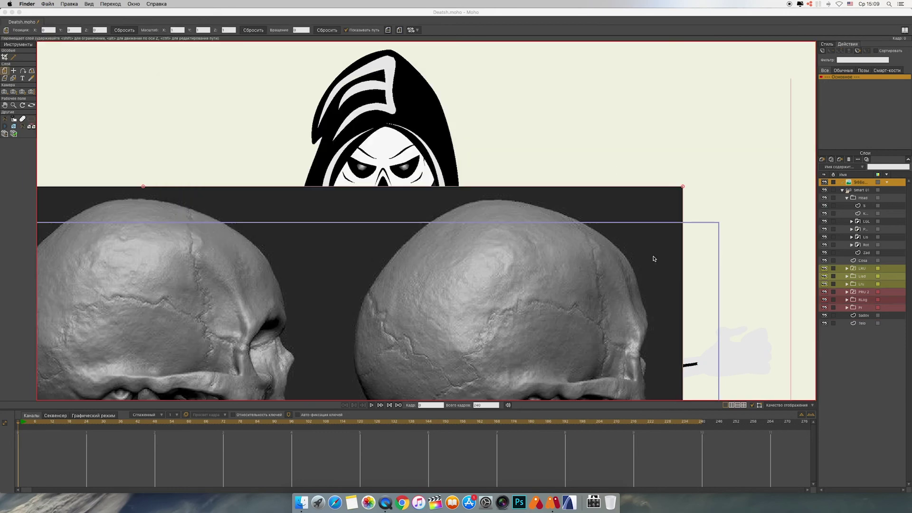
pyautogui.click(653, 116)
pyautogui.scroll(-5, 654, 101)
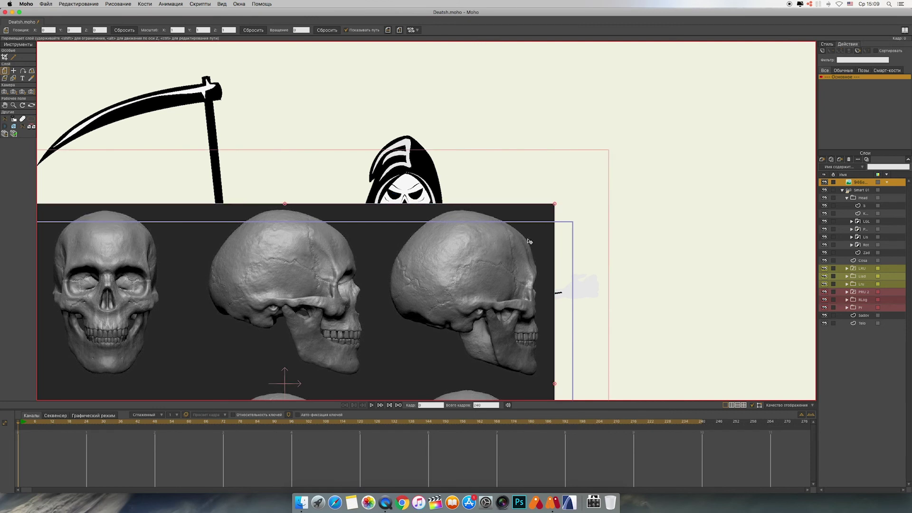
# Step: Scale the skull reference image down, flip it horizontally and place it over the character's head and torso
pyautogui.moveTo(556, 205); pyautogui.dragTo(391, 312)
pyautogui.moveTo(316, 350); pyautogui.dragTo(425, 220)
pyautogui.click(387, 31)
pyautogui.moveTo(513, 168); pyautogui.dragTo(536, 152)
pyautogui.moveTo(391, 195)
pyautogui.mouseDown()
pyautogui.moveTo(397, 214)
pyautogui.moveTo(397, 198)
pyautogui.mouseUp()
pyautogui.moveTo(541, 155); pyautogui.dragTo(537, 158)
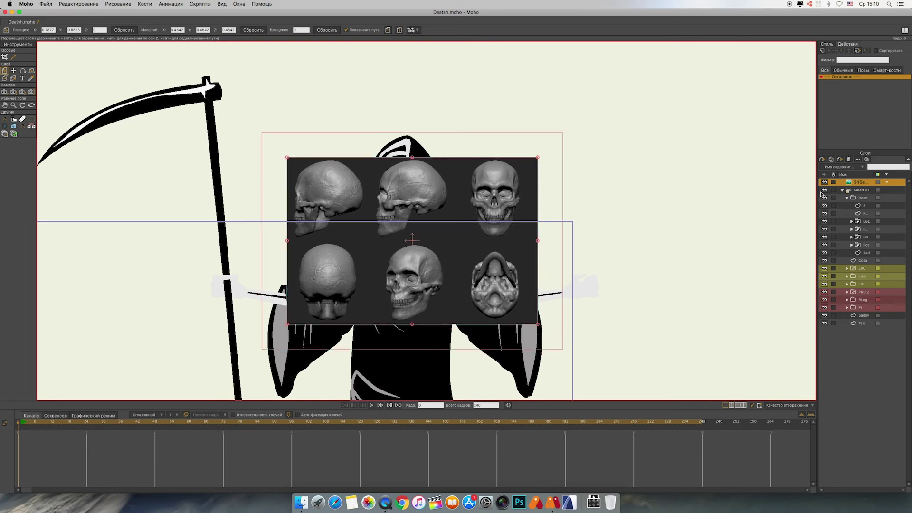
# Step: Reduce the skull reference layer's opacity so the character shows through it
pyautogui.doubleClick(849, 184)
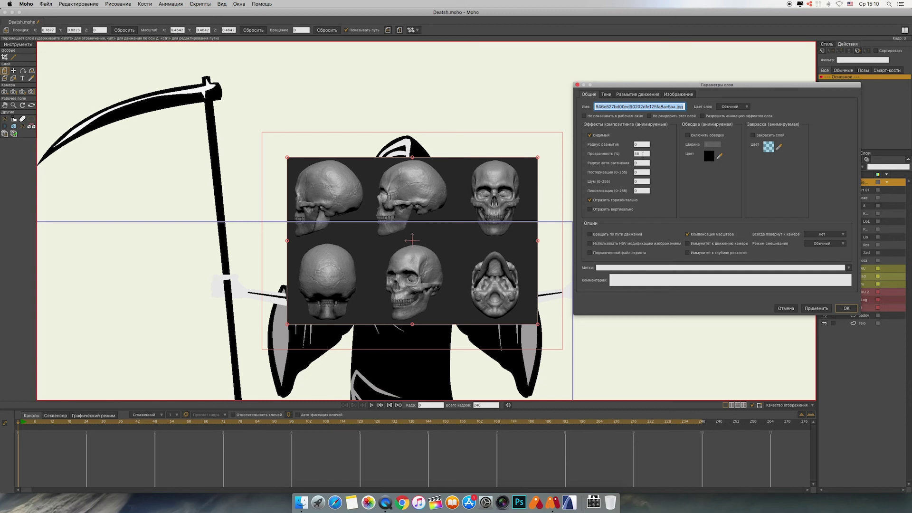
pyautogui.click(817, 309)
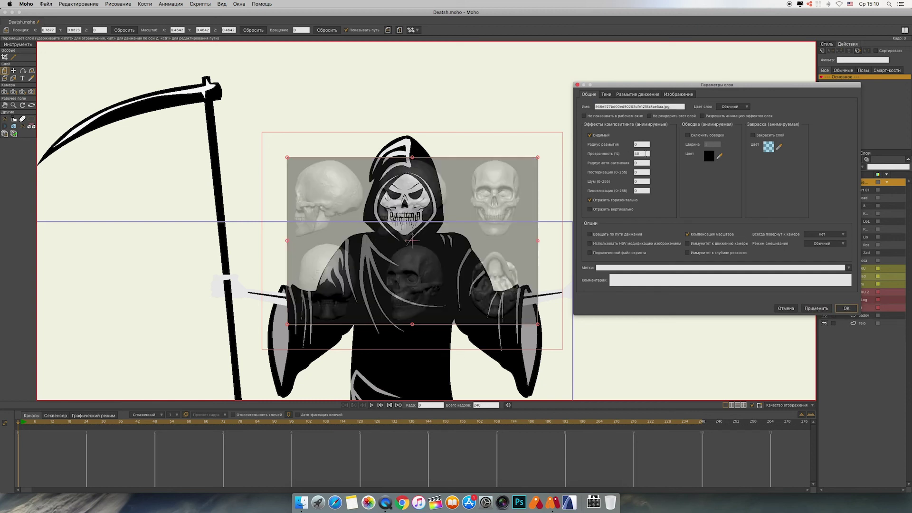
pyautogui.moveTo(647, 154); pyautogui.dragTo(630, 154)
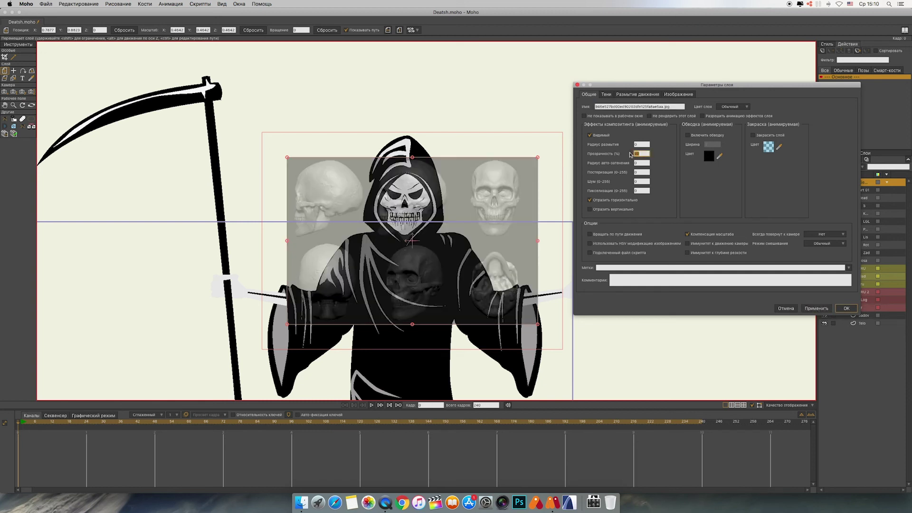
pyautogui.click(825, 309)
pyautogui.click(847, 308)
# Step: Shift the reference so its profile skull lies over the character's head, and restore the image's opacity to 100%
pyautogui.moveTo(457, 230)
pyautogui.mouseDown()
pyautogui.moveTo(452, 248)
pyautogui.moveTo(452, 236)
pyautogui.mouseUp()
pyautogui.doubleClick(850, 184)
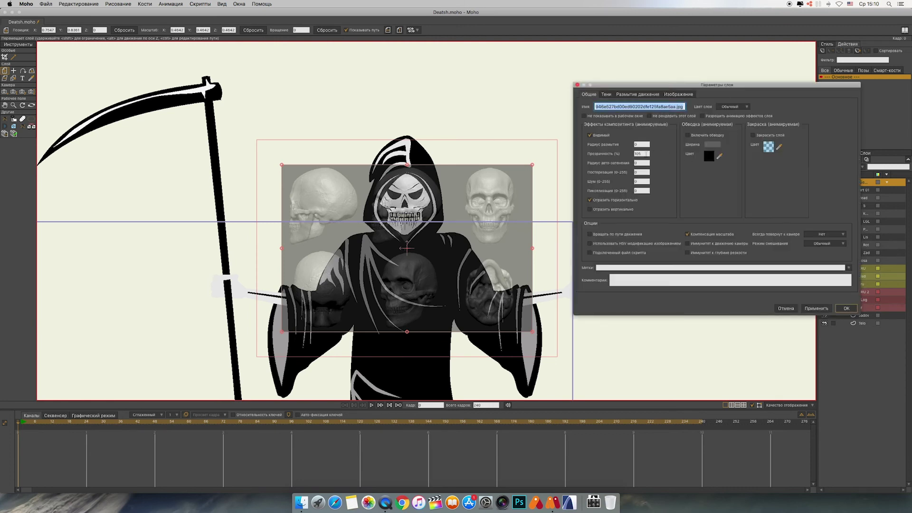
pyautogui.click(827, 304)
pyautogui.click(846, 308)
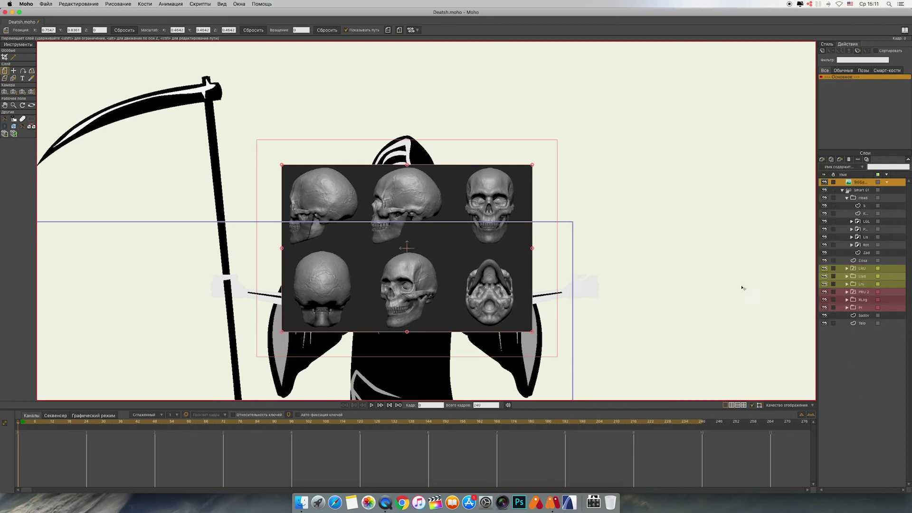
pyautogui.scroll(3, 743, 288)
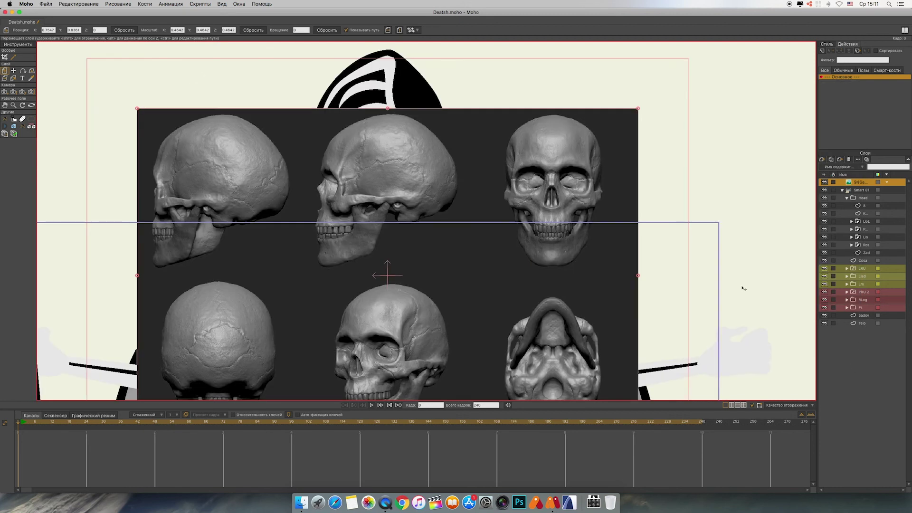
# Step: Create a smart bone action for the TURN HEAD bone and rotate the bone to 180 degrees at frame 48
pyautogui.click(860, 190)
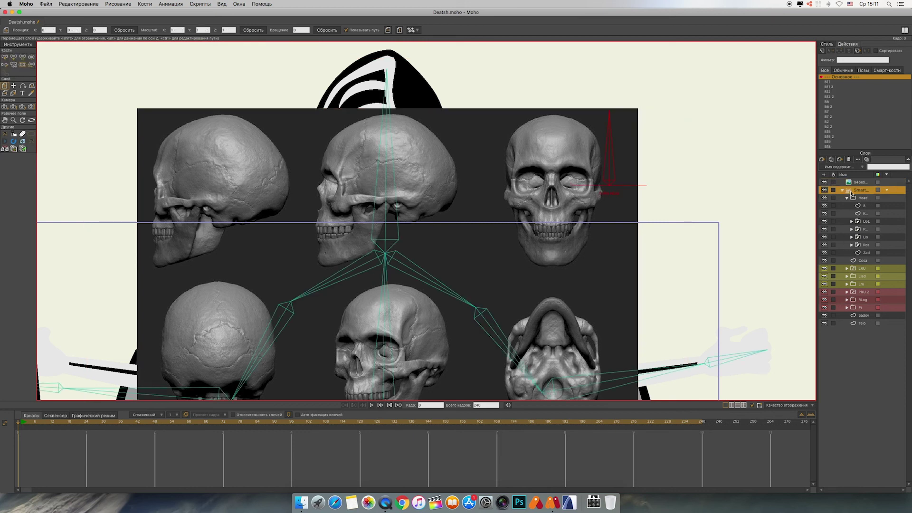
pyautogui.press('z')
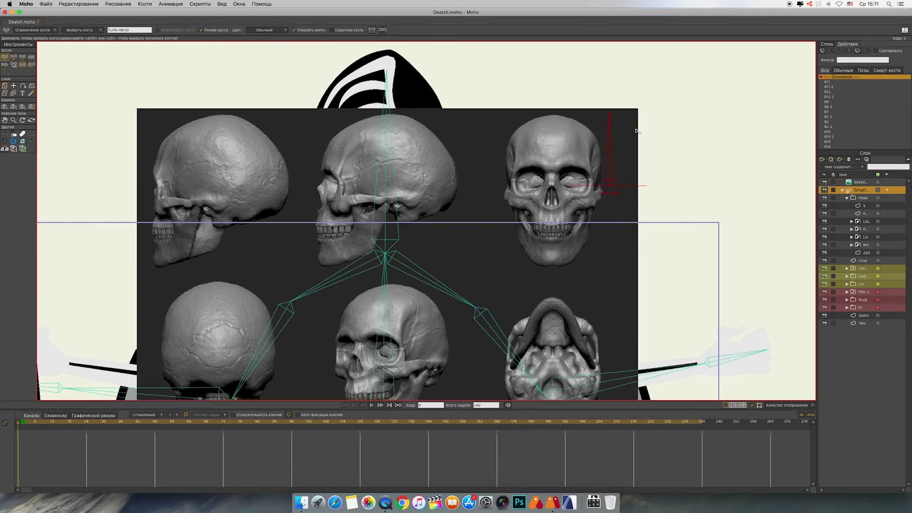
pyautogui.click(823, 51)
pyautogui.click(486, 274)
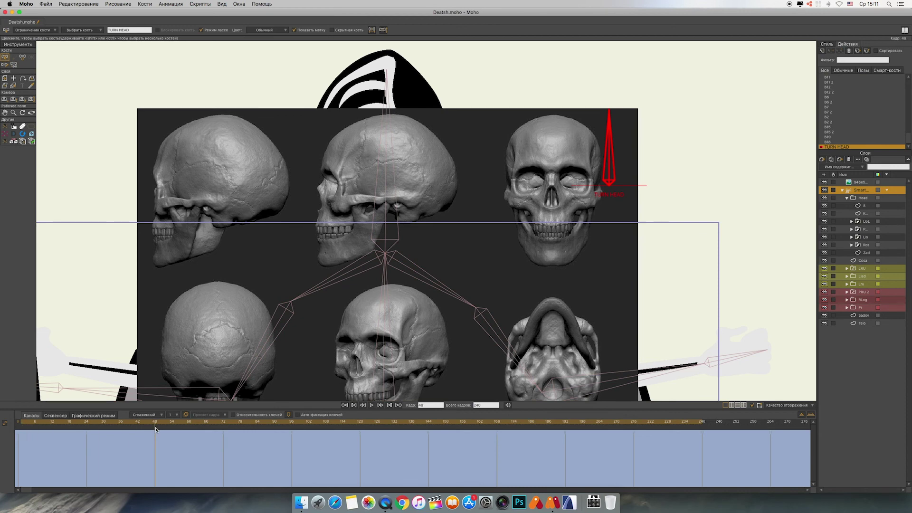
pyautogui.press('t')
pyautogui.moveTo(612, 141); pyautogui.dragTo(569, 196)
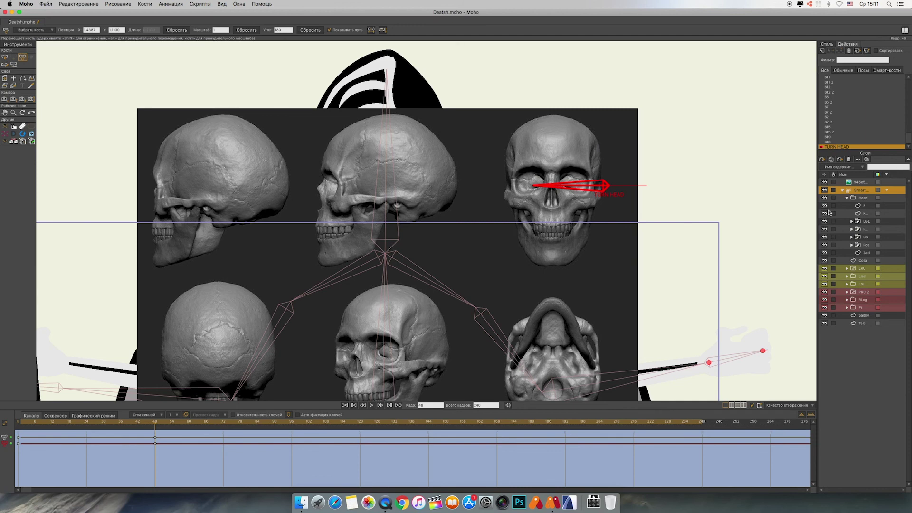
# Step: On the cranium outline layer, move the front points onto the reference profile's nose and upper jaw with the curve handles hidden
pyautogui.click(855, 240)
pyautogui.click(852, 237)
pyautogui.click(851, 261)
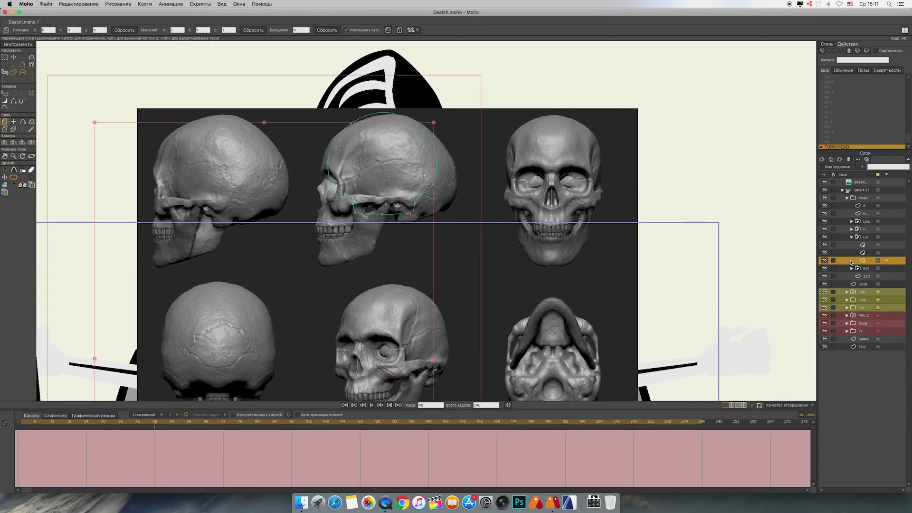
pyautogui.scroll(5, 505, 203)
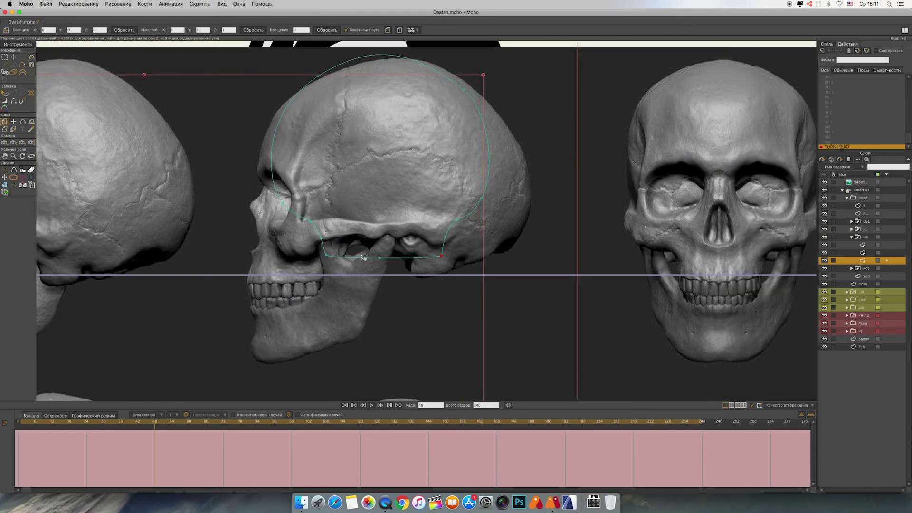
pyautogui.click(327, 257)
pyautogui.press('t')
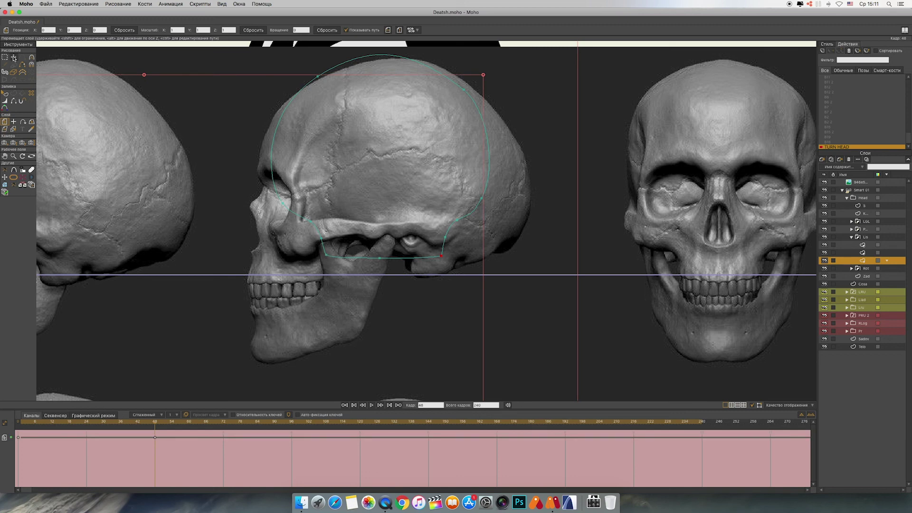
pyautogui.press('super+z')
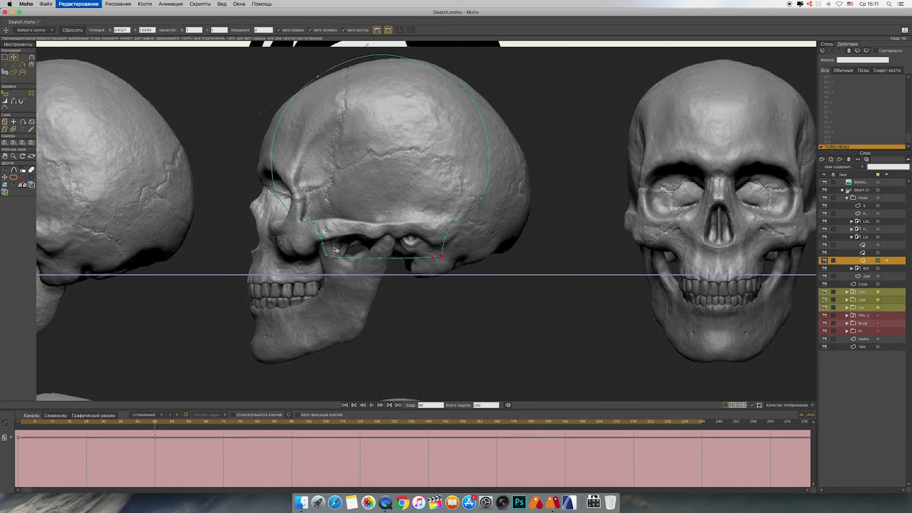
pyautogui.click(327, 258)
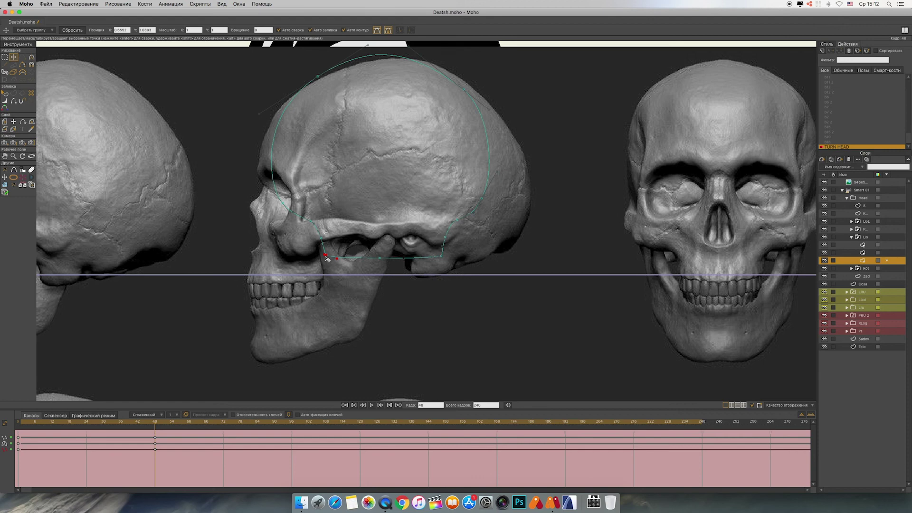
pyautogui.click(377, 31)
pyautogui.moveTo(328, 258); pyautogui.dragTo(264, 191)
pyautogui.moveTo(320, 239); pyautogui.dragTo(249, 281)
pyautogui.moveTo(381, 259); pyautogui.dragTo(374, 248)
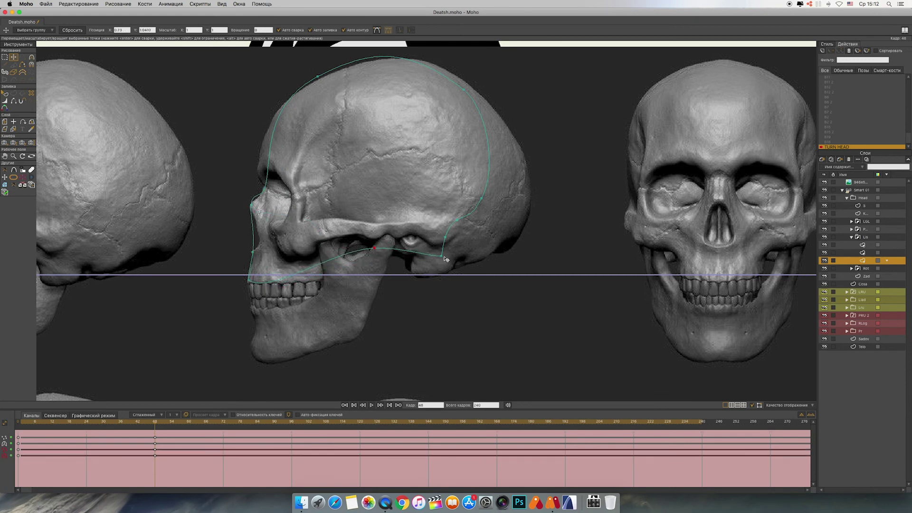
# Step: Move the cranium outline's rear, crown and forehead points onto the edge of the reference profile skull
pyautogui.moveTo(441, 256); pyautogui.dragTo(415, 275)
pyautogui.moveTo(445, 238); pyautogui.dragTo(460, 265)
pyautogui.moveTo(458, 220); pyautogui.dragTo(503, 250)
pyautogui.moveTo(482, 199); pyautogui.dragTo(529, 173)
pyautogui.moveTo(464, 89); pyautogui.dragTo(464, 78)
pyautogui.moveTo(318, 76); pyautogui.dragTo(274, 116)
pyautogui.moveTo(464, 78); pyautogui.dragTo(410, 59)
# Step: Show the curve handles and fit the outline to the reference's upper jaw and nasal curve
pyautogui.click(377, 31)
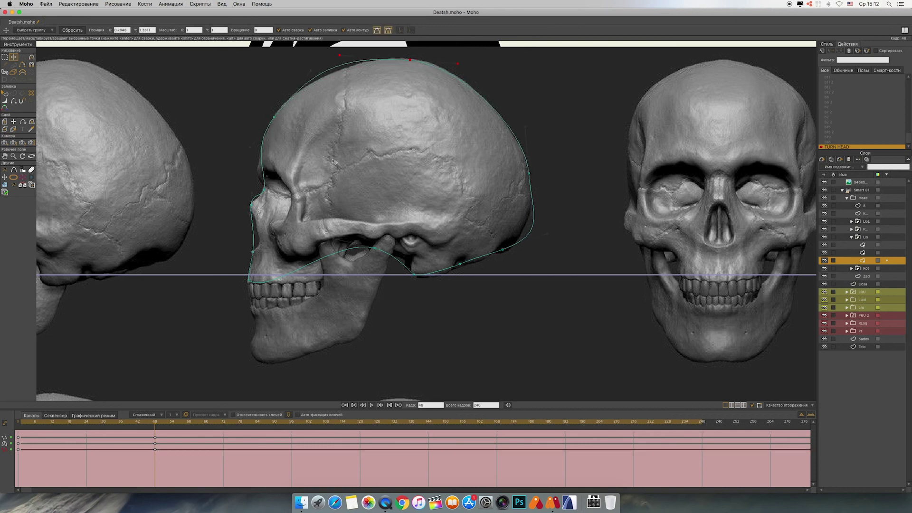
pyautogui.scroll(2, 278, 182)
pyautogui.scroll(2, 242, 245)
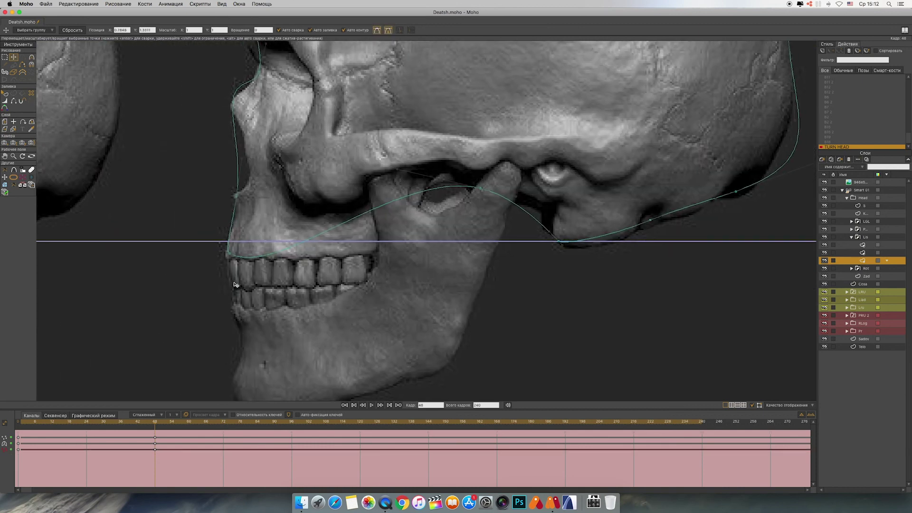
pyautogui.moveTo(230, 254); pyautogui.dragTo(229, 256)
pyautogui.moveTo(283, 282); pyautogui.dragTo(305, 256)
pyautogui.moveTo(218, 257); pyautogui.dragTo(222, 258)
pyautogui.click(236, 197)
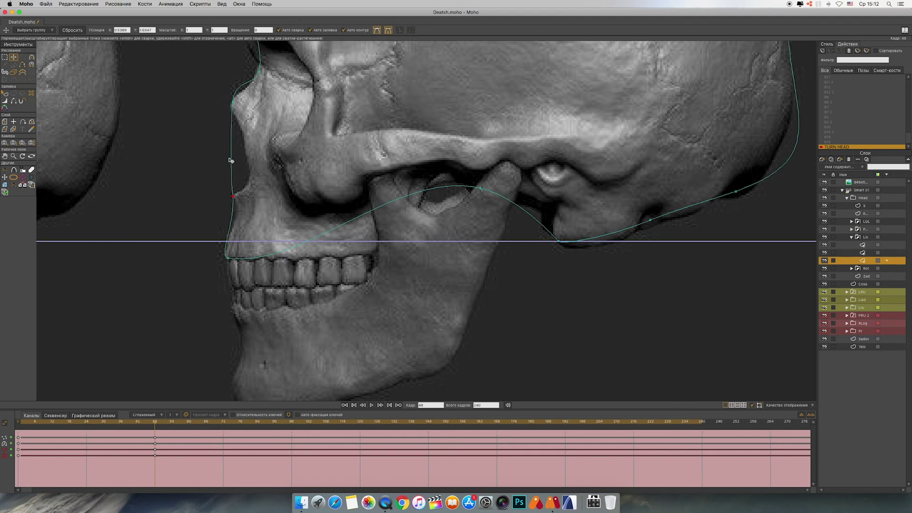
pyautogui.click(232, 104)
pyautogui.moveTo(231, 127); pyautogui.dragTo(271, 221)
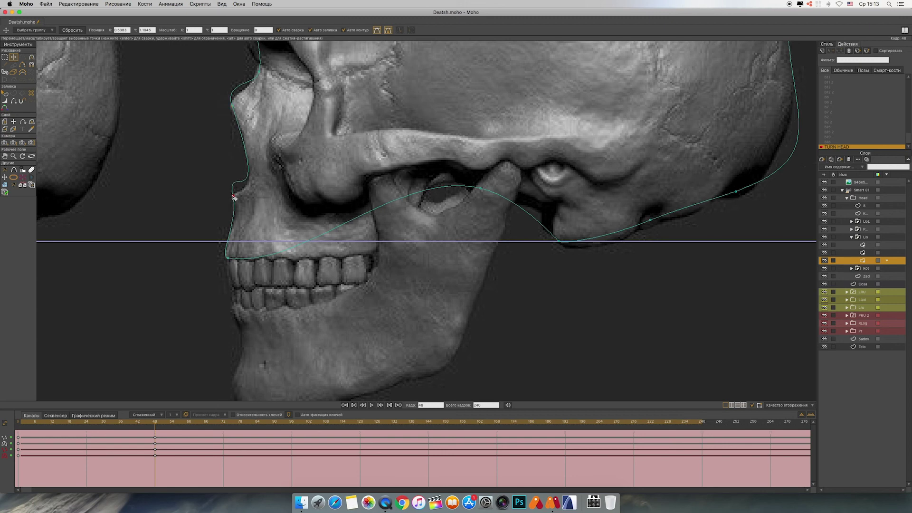
# Step: Refine the outline's curvature around the nose bridge and brow to follow the reference profile
pyautogui.scroll(5, 276, 185)
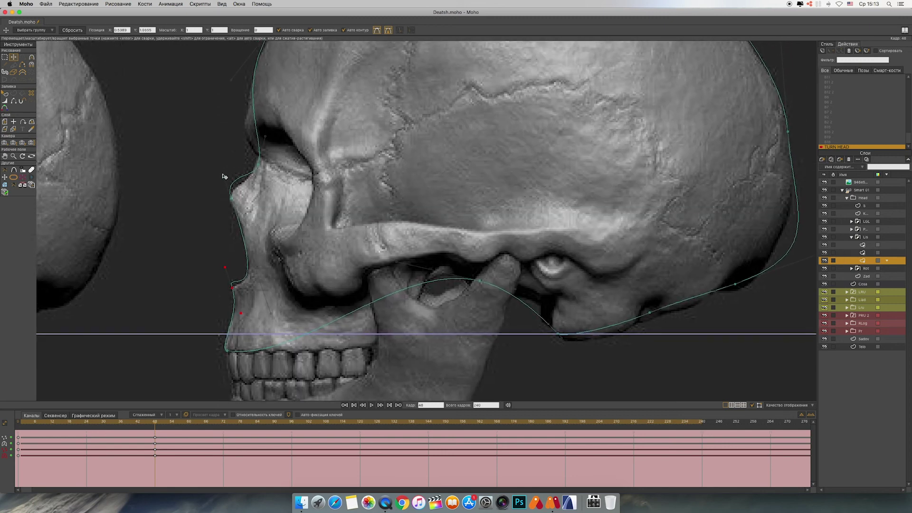
pyautogui.click(231, 198)
pyautogui.scroll(5, 254, 157)
pyautogui.click(276, 133)
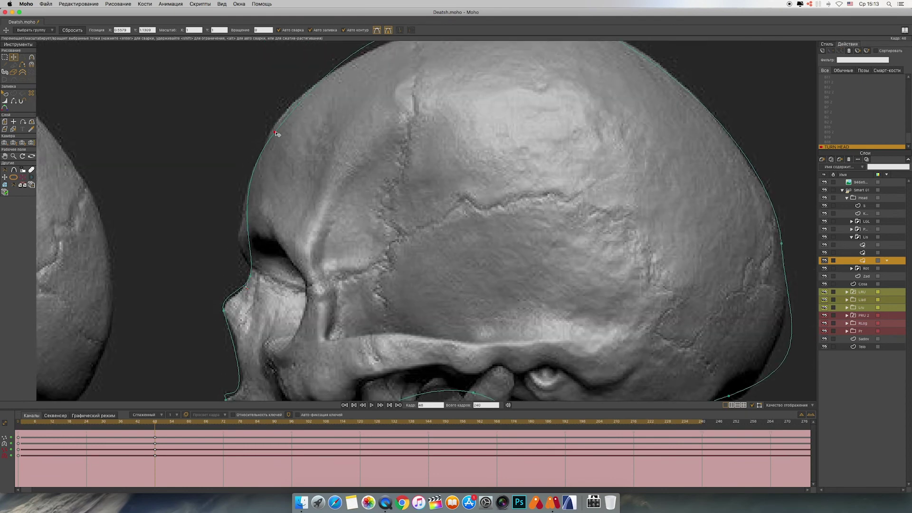
pyautogui.click(250, 274)
pyautogui.scroll(-2, 250, 266)
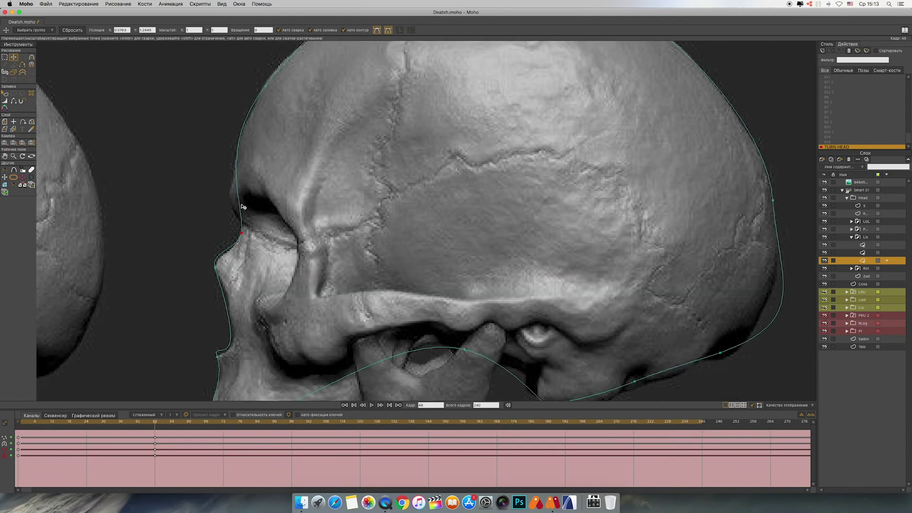
pyautogui.moveTo(242, 205); pyautogui.dragTo(236, 204)
# Step: Fit the outline's lower edge along the upper teeth and up toward the cheekbone arch by moving points and handles
pyautogui.moveTo(390, 316); pyautogui.dragTo(365, 203)
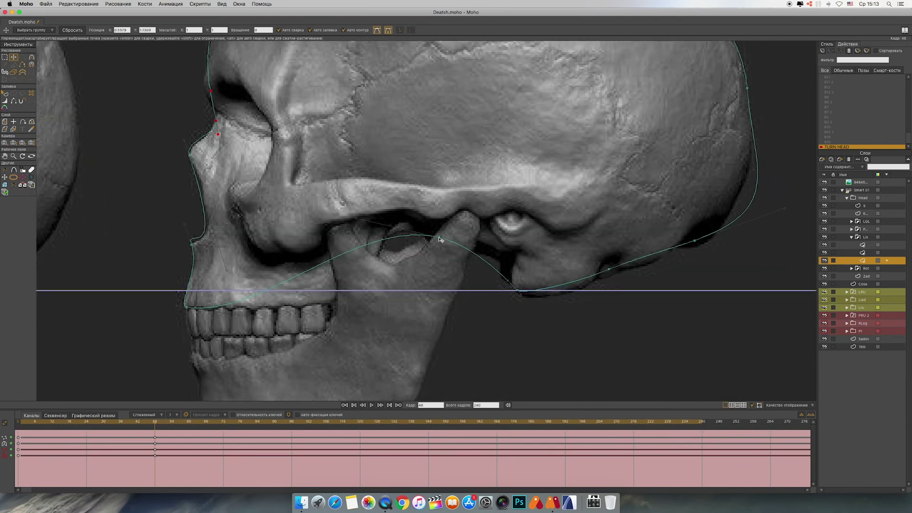
pyautogui.moveTo(439, 237); pyautogui.dragTo(408, 217)
pyautogui.moveTo(325, 205); pyautogui.dragTo(323, 318)
pyautogui.moveTo(408, 217); pyautogui.dragTo(355, 235)
pyautogui.moveTo(518, 291); pyautogui.dragTo(473, 223)
pyautogui.moveTo(355, 236); pyautogui.dragTo(337, 296)
pyautogui.moveTo(296, 373); pyautogui.dragTo(313, 305)
pyautogui.moveTo(426, 271); pyautogui.dragTo(337, 307)
pyautogui.moveTo(353, 270); pyautogui.dragTo(372, 197)
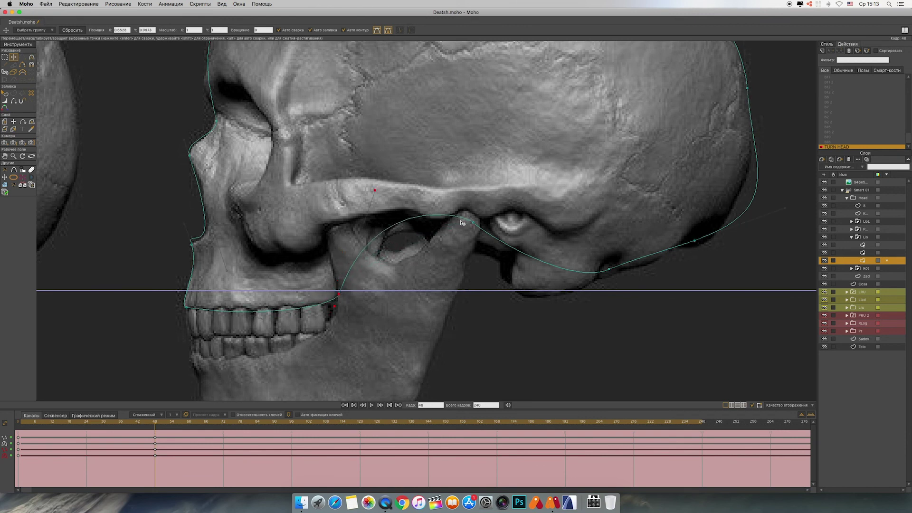
# Step: Shape the outline around the jaw joint and along the skull base to the back of the head
pyautogui.moveTo(473, 223); pyautogui.dragTo(396, 200)
pyautogui.moveTo(484, 217); pyautogui.dragTo(512, 218)
pyautogui.moveTo(610, 270); pyautogui.dragTo(527, 292)
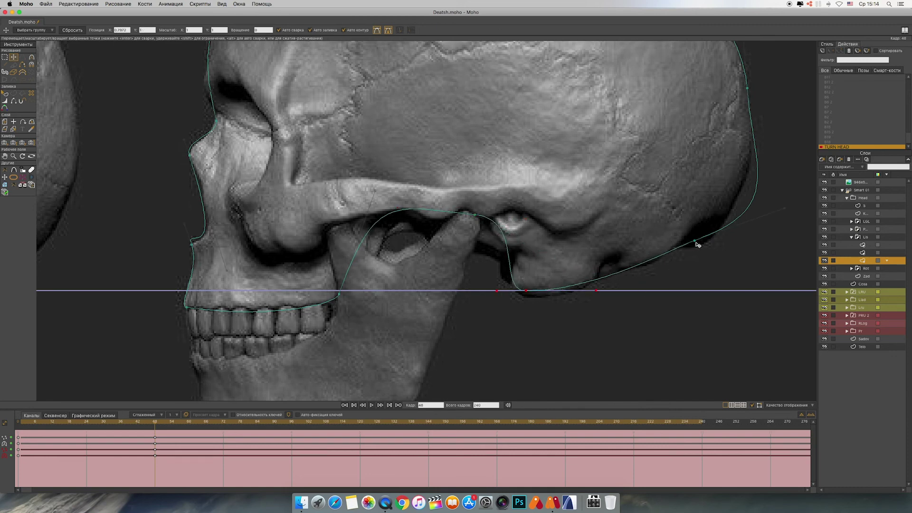
pyautogui.moveTo(696, 242); pyautogui.dragTo(695, 239)
pyautogui.moveTo(782, 208); pyautogui.dragTo(669, 300)
# Step: Tighten the outline's crown curve to the reference, and toggle the reference image off and on to compare the shape
pyautogui.scroll(5, 667, 292)
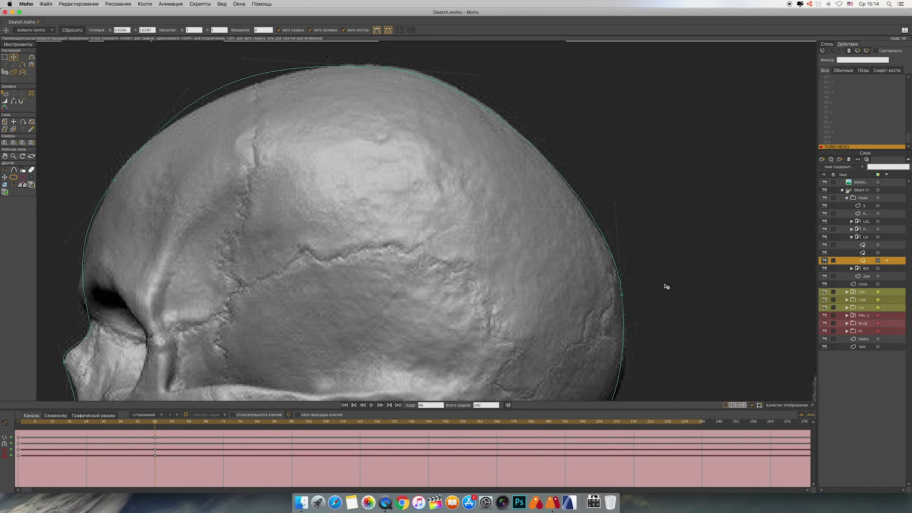
pyautogui.moveTo(244, 58); pyautogui.dragTo(305, 61)
pyautogui.moveTo(305, 343); pyautogui.dragTo(522, 192)
pyautogui.scroll(-5, 524, 193)
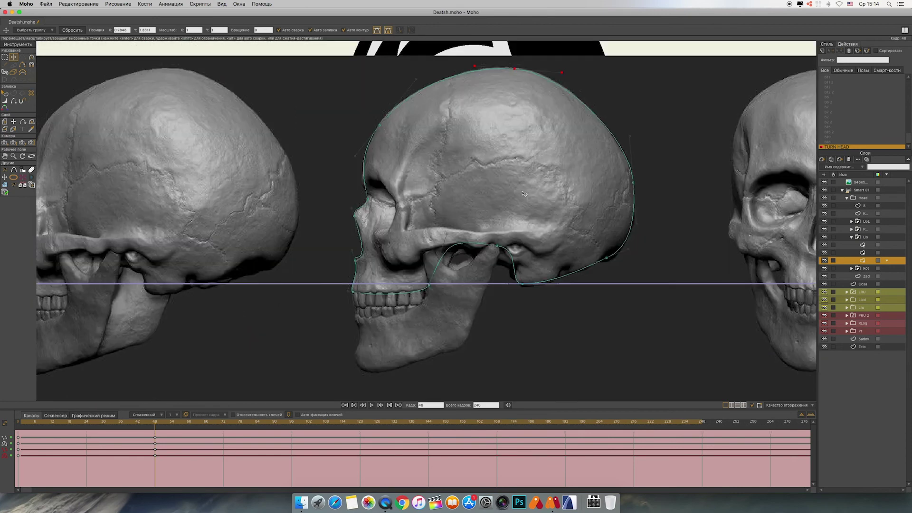
pyautogui.click(824, 182)
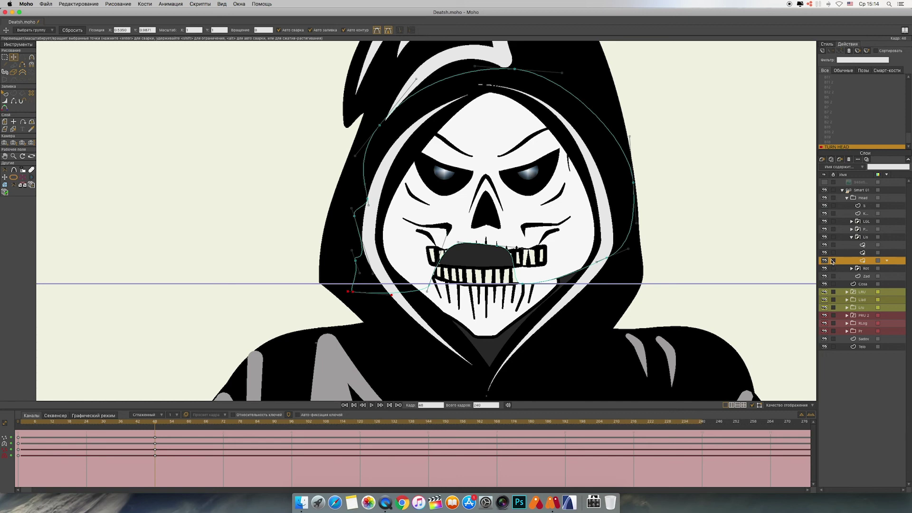
pyautogui.click(825, 182)
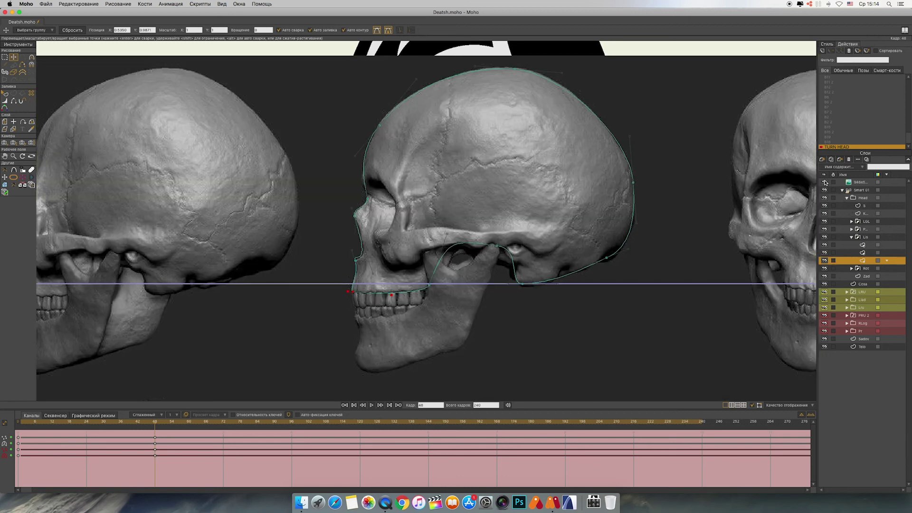
# Step: Compare the head shape with and without the skull reference, and activate the lower jaw's outline layer for point editing
pyautogui.click(825, 182)
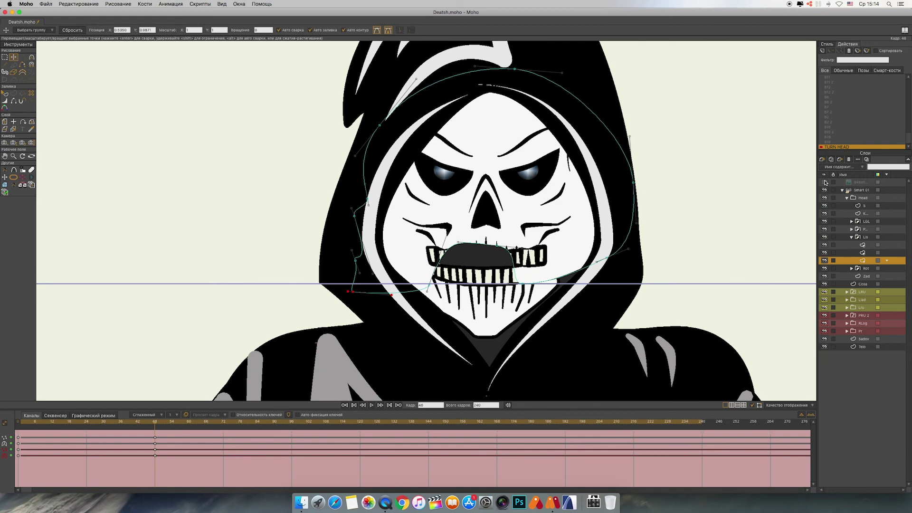
pyautogui.click(825, 182)
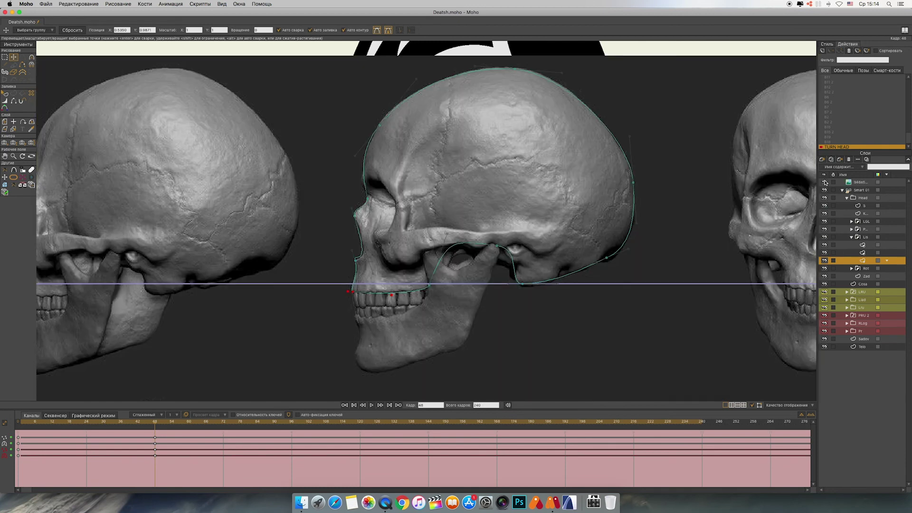
pyautogui.click(851, 237)
pyautogui.click(854, 244)
pyautogui.click(852, 245)
pyautogui.click(853, 261)
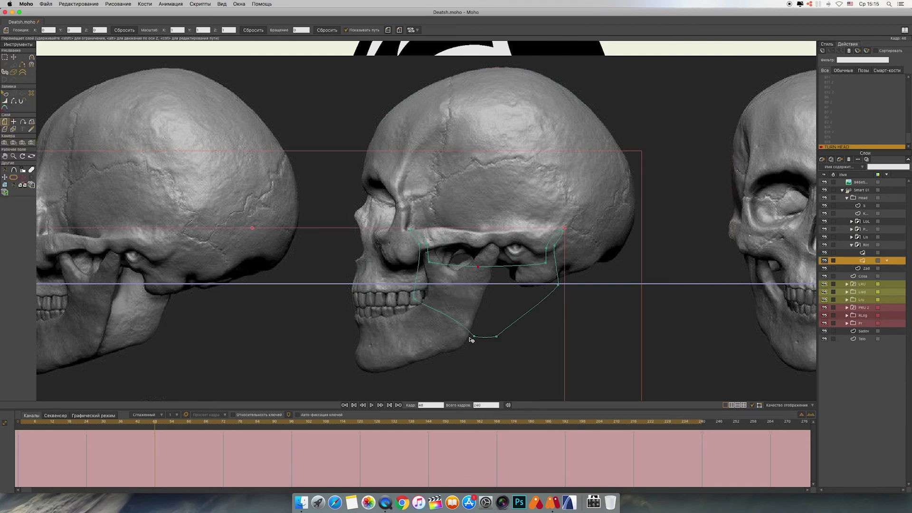
pyautogui.click(417, 301)
pyautogui.press('t')
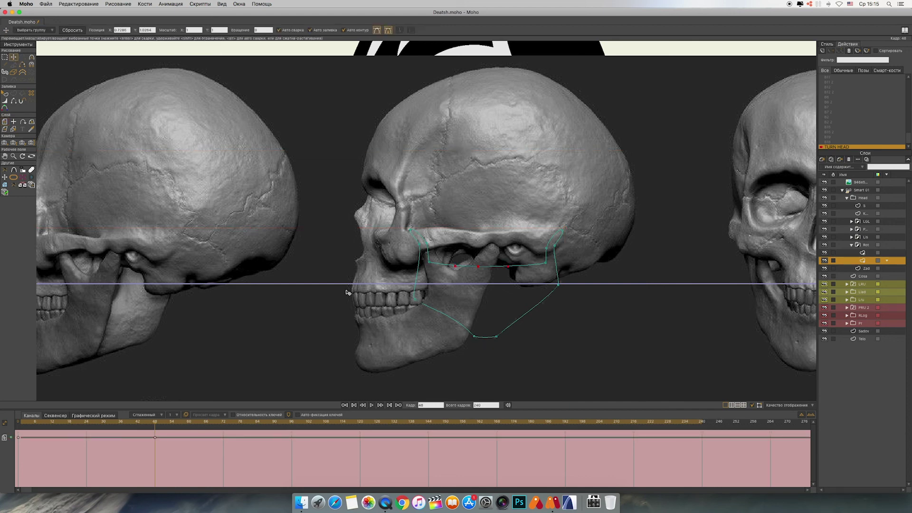
# Step: Move the jaw outline's points onto the reference's front teeth, chin and rear jaw corner
pyautogui.moveTo(416, 303); pyautogui.dragTo(358, 322)
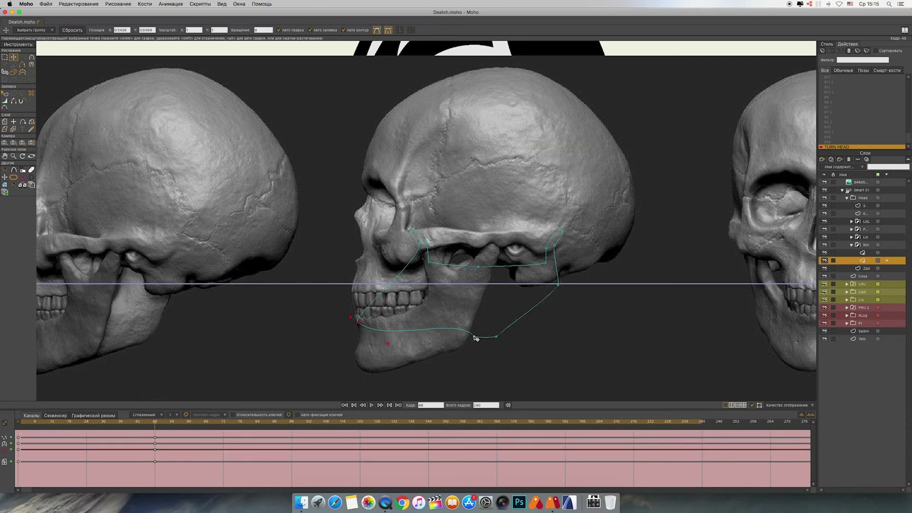
pyautogui.moveTo(475, 337); pyautogui.dragTo(354, 354)
pyautogui.moveTo(497, 345); pyautogui.dragTo(366, 373)
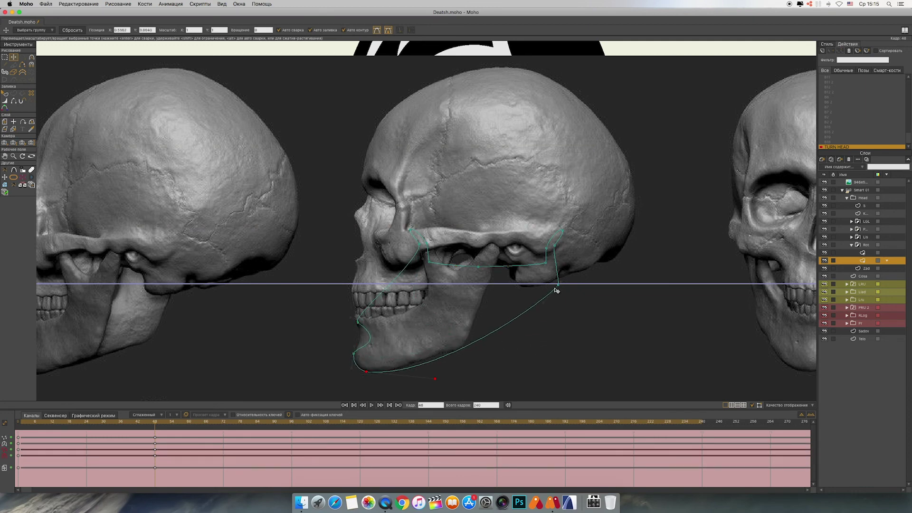
pyautogui.moveTo(555, 291); pyautogui.dragTo(463, 347)
pyautogui.moveTo(419, 244); pyautogui.dragTo(402, 290)
# Step: Fit the jaw outline's upper rear points to the reference's two bony prongs, the notch between them and the jaw corner
pyautogui.click(545, 262)
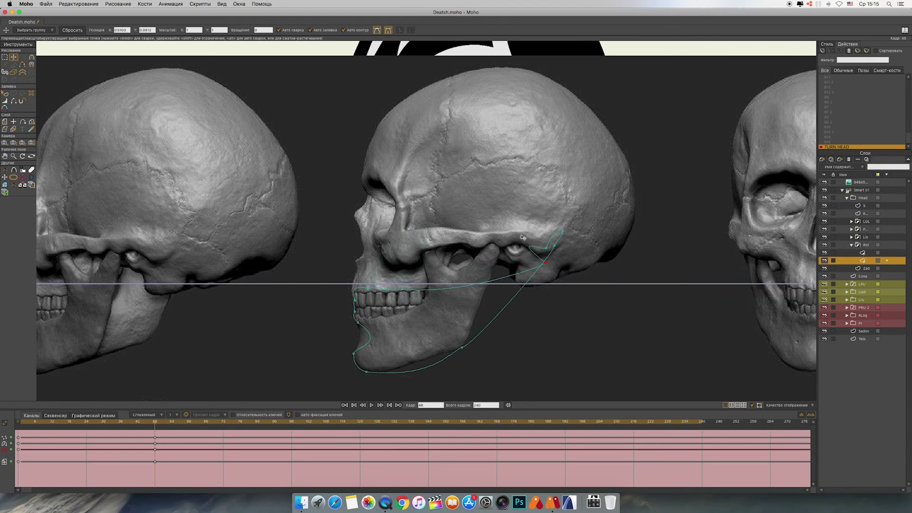
pyautogui.click(376, 30)
pyautogui.moveTo(545, 263); pyautogui.dragTo(424, 256)
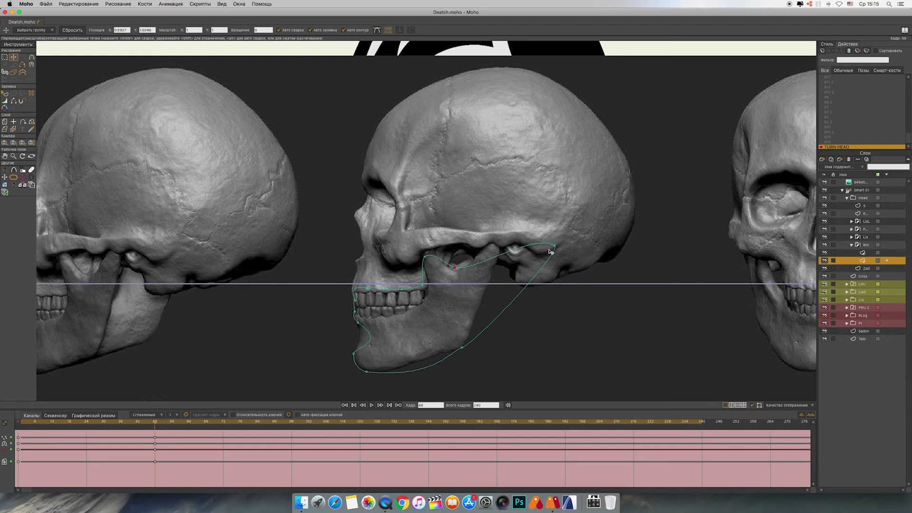
pyautogui.moveTo(554, 245); pyautogui.dragTo(499, 245)
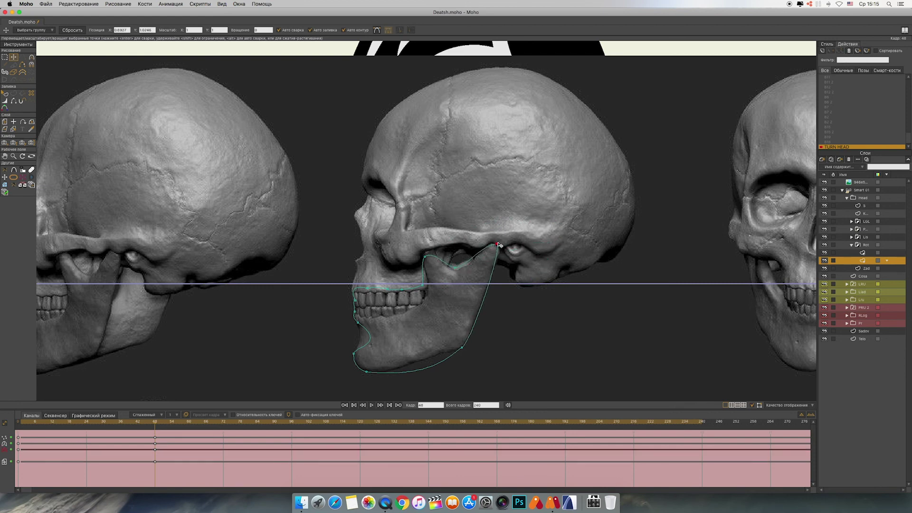
pyautogui.click(463, 347)
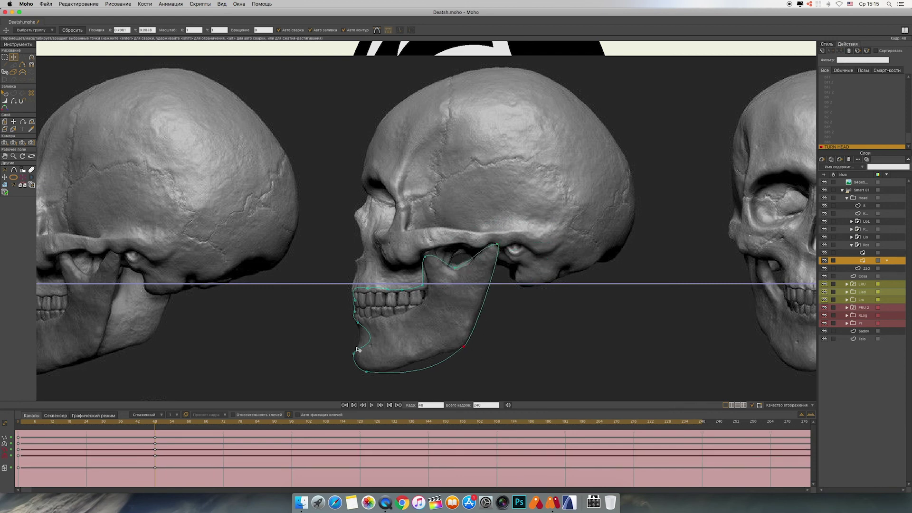
# Step: Refine the jaw outline's front edge along the teeth and into the hollow above the chin with points and curve handles
pyautogui.click(355, 312)
pyautogui.moveTo(357, 313); pyautogui.dragTo(358, 302)
pyautogui.scroll(5, 338, 191)
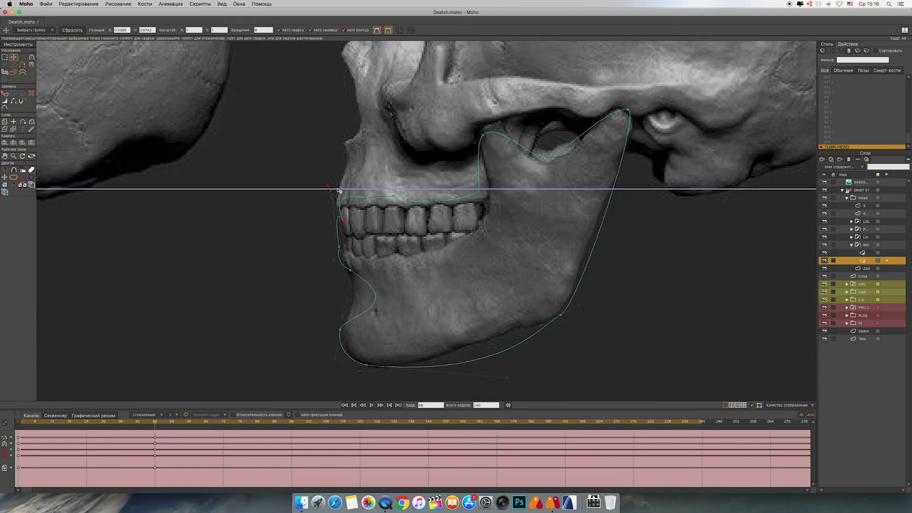
pyautogui.moveTo(329, 187); pyautogui.dragTo(346, 181)
pyautogui.moveTo(345, 222); pyautogui.dragTo(340, 240)
pyautogui.click(350, 270)
pyautogui.moveTo(395, 303); pyautogui.dragTo(361, 286)
# Step: Tighten the chin curve and the jaw's underside up to the rear corner against the reference
pyautogui.moveTo(342, 333); pyautogui.dragTo(369, 367)
pyautogui.moveTo(508, 379); pyautogui.dragTo(434, 363)
pyautogui.moveTo(560, 316); pyautogui.dragTo(558, 316)
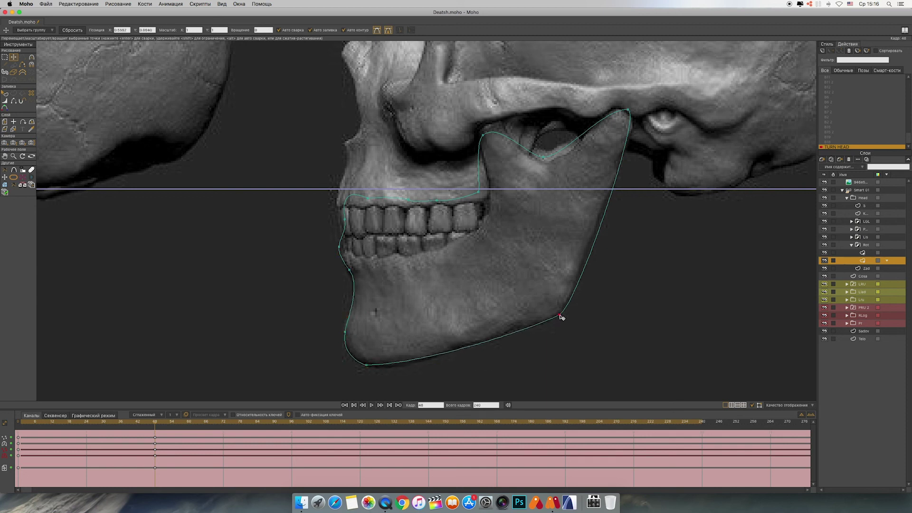
pyautogui.moveTo(677, 208); pyautogui.dragTo(574, 266)
pyautogui.moveTo(473, 364); pyautogui.dragTo(467, 369)
pyautogui.moveTo(560, 187); pyautogui.dragTo(551, 234)
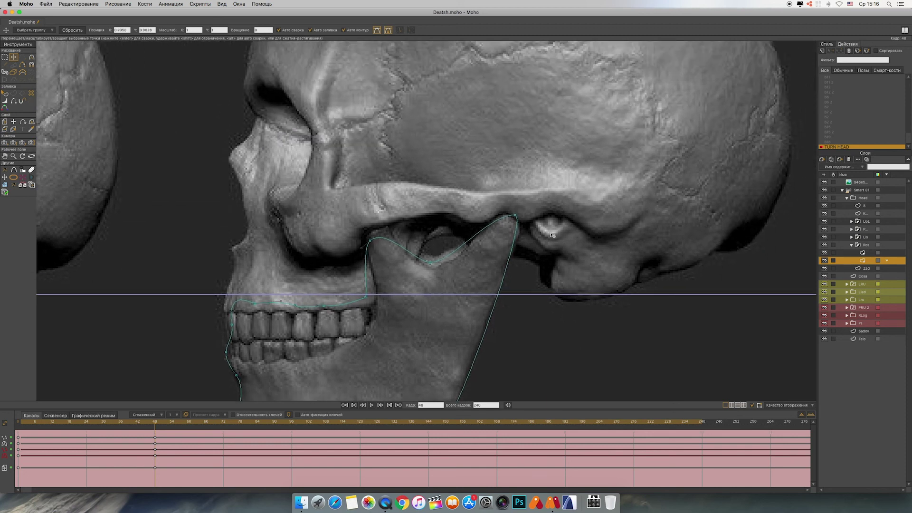
# Step: Smooth the jaw outline's curves over the joint tip and through the notch in front of it
pyautogui.click(516, 217)
pyautogui.moveTo(517, 216); pyautogui.dragTo(488, 201)
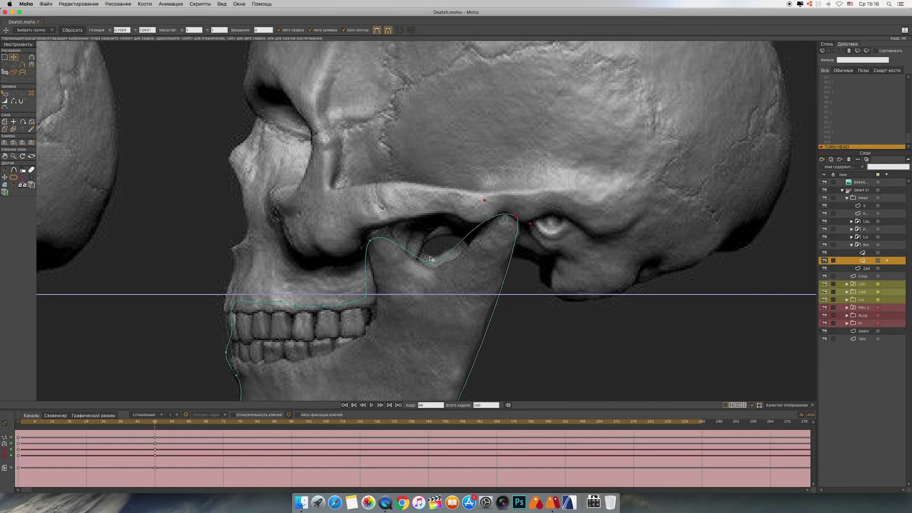
pyautogui.moveTo(432, 264); pyautogui.dragTo(485, 240)
pyautogui.click(441, 264)
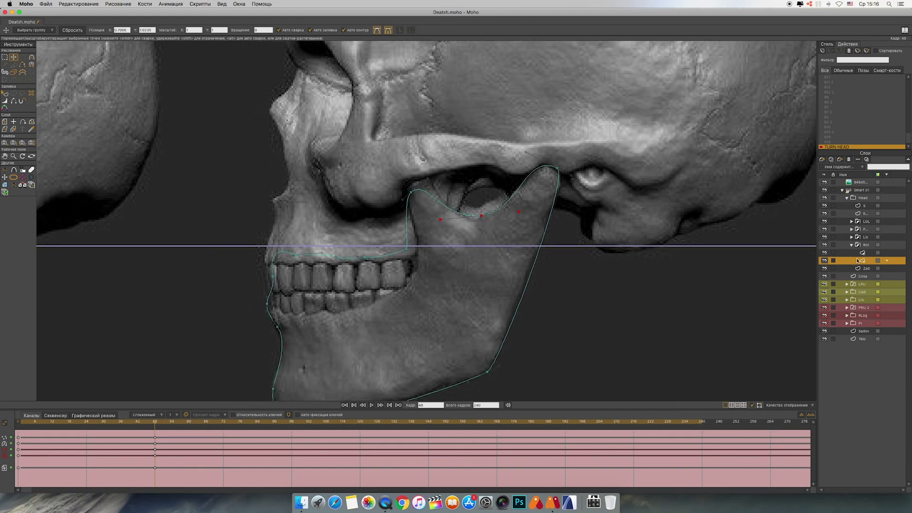
# Step: Check the jaw against the upper skull outline, fit its front prong, and lower its upper edge to the gap between the tooth rows
pyautogui.click(852, 237)
pyautogui.click(852, 261)
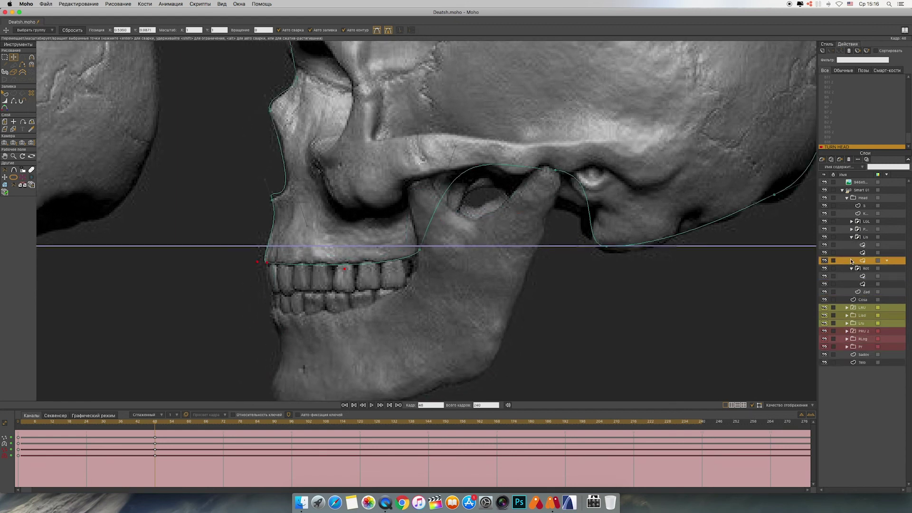
pyautogui.click(851, 285)
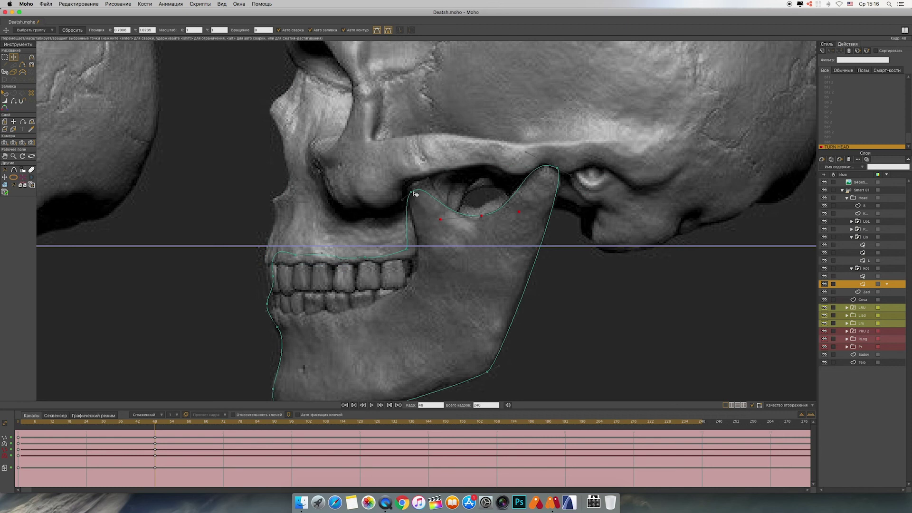
pyautogui.moveTo(411, 192); pyautogui.dragTo(415, 186)
pyautogui.moveTo(407, 249); pyautogui.dragTo(392, 288)
pyautogui.click(378, 30)
pyautogui.moveTo(336, 257); pyautogui.dragTo(339, 285)
pyautogui.moveTo(294, 255); pyautogui.dragTo(272, 295)
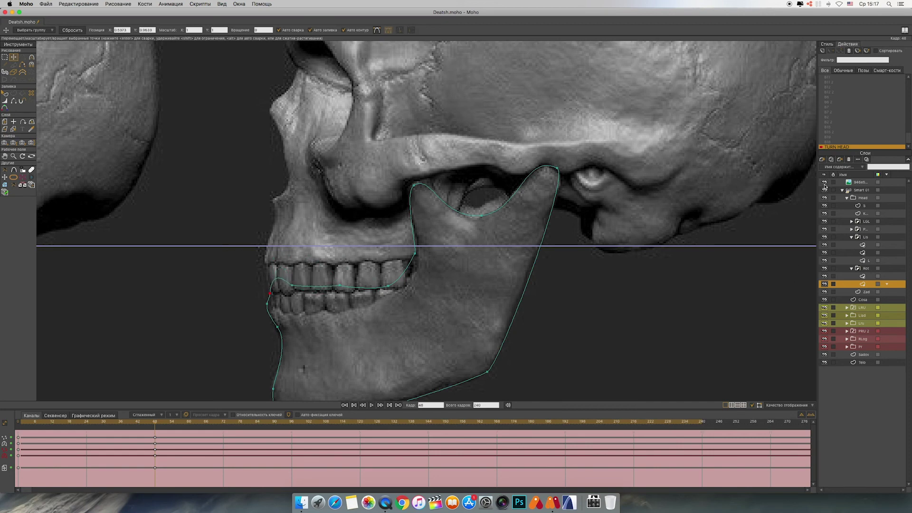
# Step: Hide the skull reference and the two hood layers, and raise the jaw's upper front point slightly
pyautogui.click(824, 183)
pyautogui.click(824, 205)
pyautogui.click(825, 214)
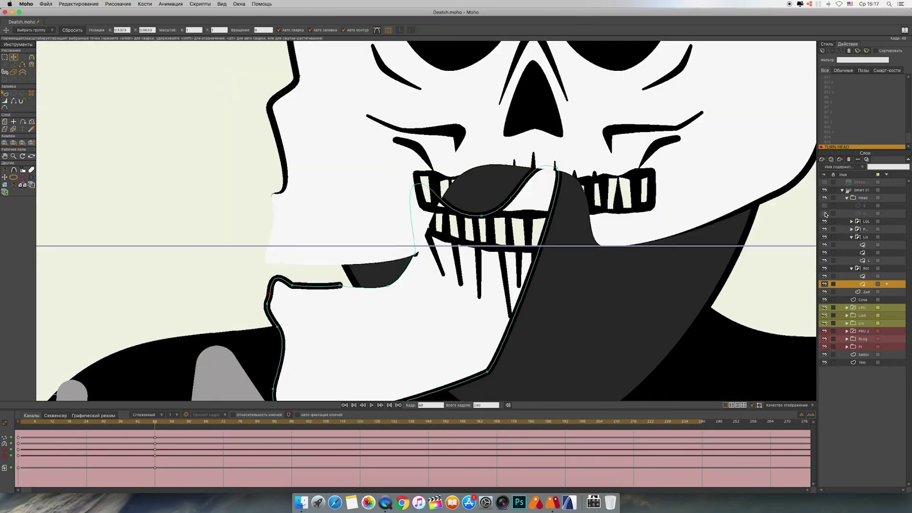
pyautogui.moveTo(624, 289); pyautogui.dragTo(674, 265)
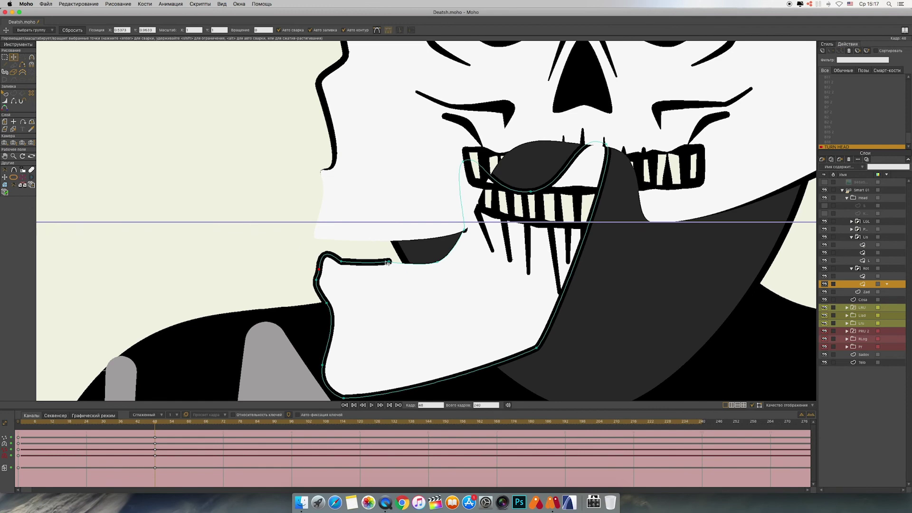
pyautogui.moveTo(341, 262)
pyautogui.mouseDown()
pyautogui.moveTo(317, 273)
pyautogui.moveTo(337, 258)
pyautogui.mouseUp()
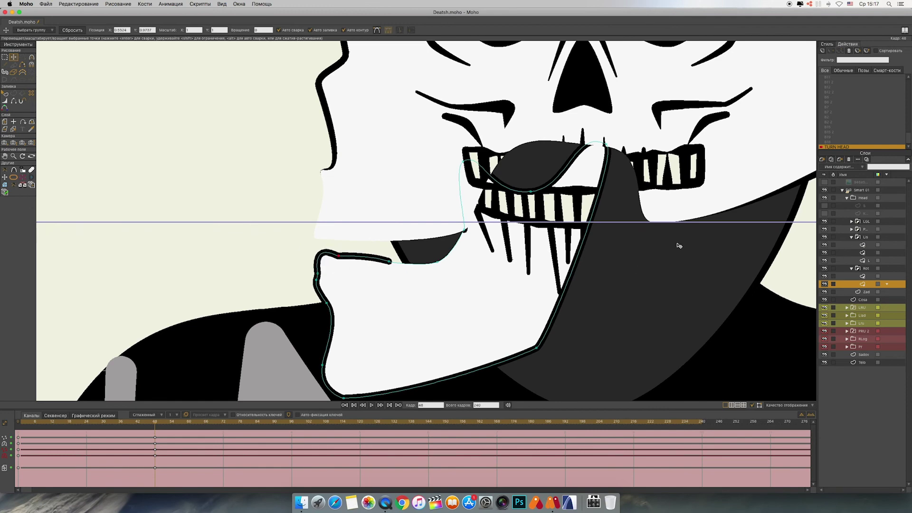
pyautogui.moveTo(680, 243); pyautogui.dragTo(616, 297)
pyautogui.scroll(-5, 616, 296)
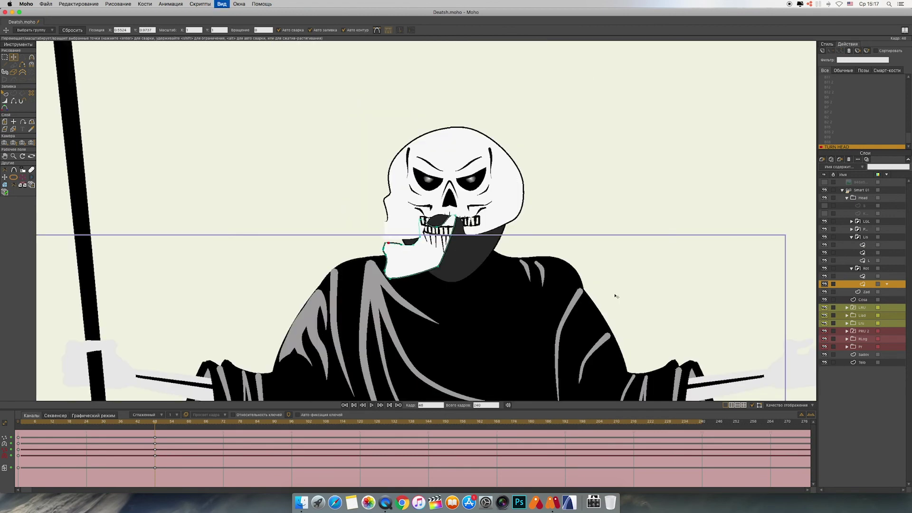
pyautogui.scroll(3, 616, 296)
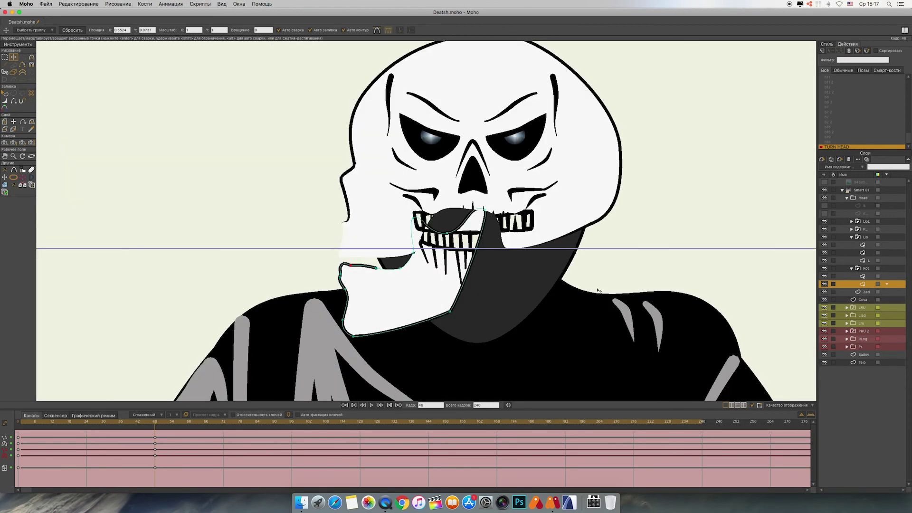
# Step: Move the lower row of teeth from the face centre to the front of the profile jaw
pyautogui.moveTo(155, 424)
pyautogui.mouseDown()
pyautogui.moveTo(32, 422)
pyautogui.moveTo(177, 424)
pyautogui.moveTo(158, 425)
pyautogui.mouseUp()
pyautogui.click(862, 276)
pyautogui.moveTo(487, 246); pyautogui.dragTo(376, 261)
# Step: Raise the jaw outline's upper edge above the lower teeth and smooth its front corner with curve handles
pyautogui.click(855, 286)
pyautogui.moveTo(401, 269); pyautogui.dragTo(348, 261)
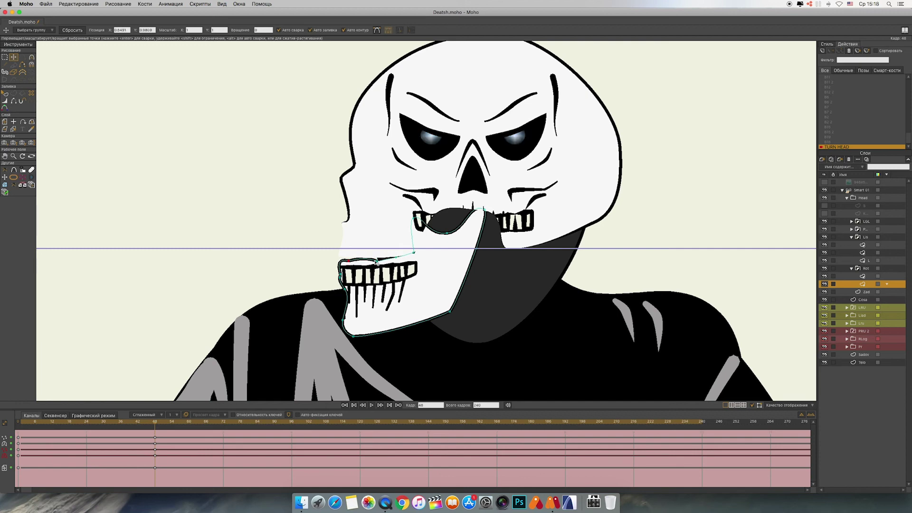
pyautogui.click(377, 260)
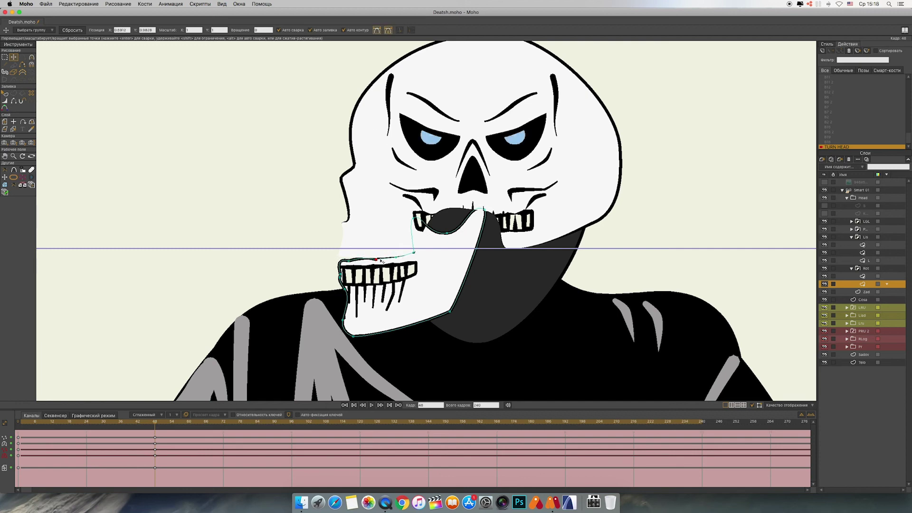
pyautogui.scroll(5, 426, 222)
pyautogui.moveTo(278, 286); pyautogui.dragTo(436, 127)
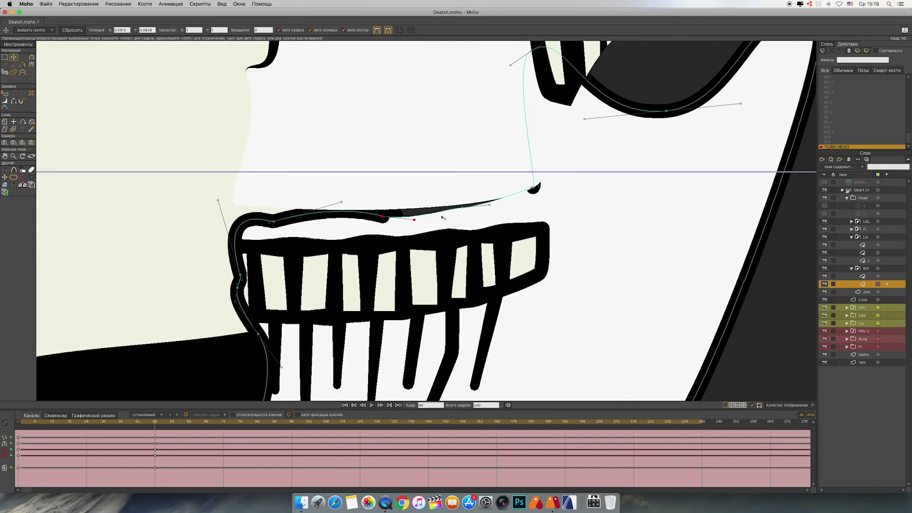
pyautogui.moveTo(415, 220); pyautogui.dragTo(343, 217)
pyautogui.moveTo(270, 222); pyautogui.dragTo(265, 220)
pyautogui.moveTo(218, 200); pyautogui.dragTo(225, 217)
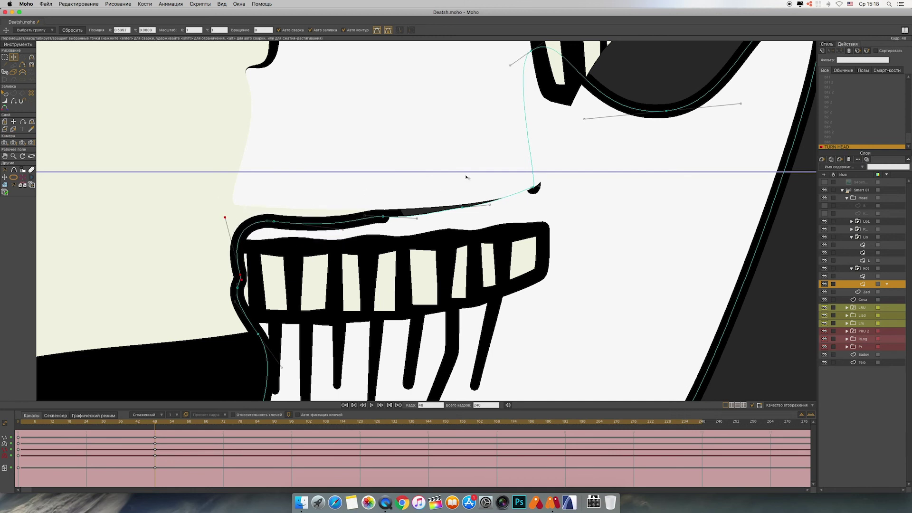
# Step: Bring the upper skull outline's lower front corner down to the jaw edge, and nudge the lower teeth upward
pyautogui.click(855, 261)
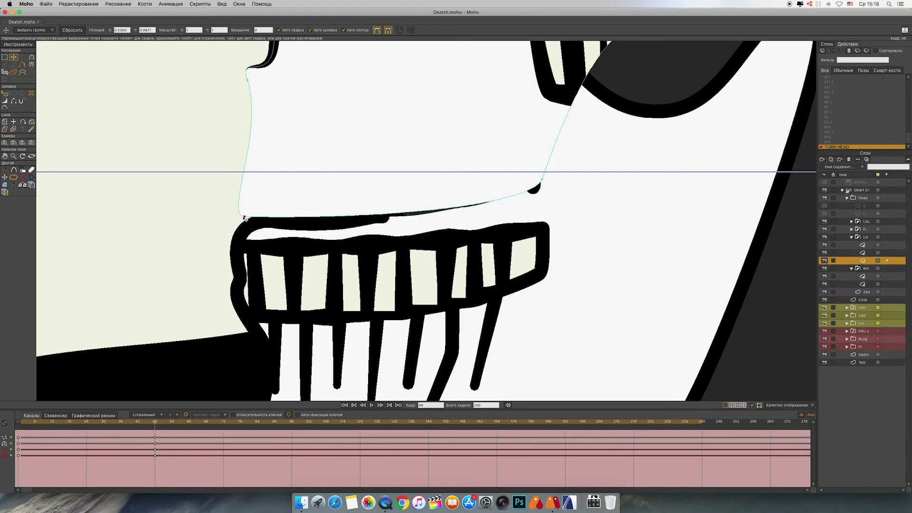
pyautogui.click(855, 276)
pyautogui.moveTo(373, 271); pyautogui.dragTo(371, 251)
pyautogui.moveTo(553, 211); pyautogui.dragTo(551, 204)
pyautogui.moveTo(662, 240); pyautogui.dragTo(597, 241)
pyautogui.scroll(-5, 597, 242)
pyautogui.moveTo(533, 212); pyautogui.dragTo(535, 261)
# Step: Select all points of the upper teeth and move the row onto the upper jaw, directly above the lower teeth
pyautogui.click(849, 254)
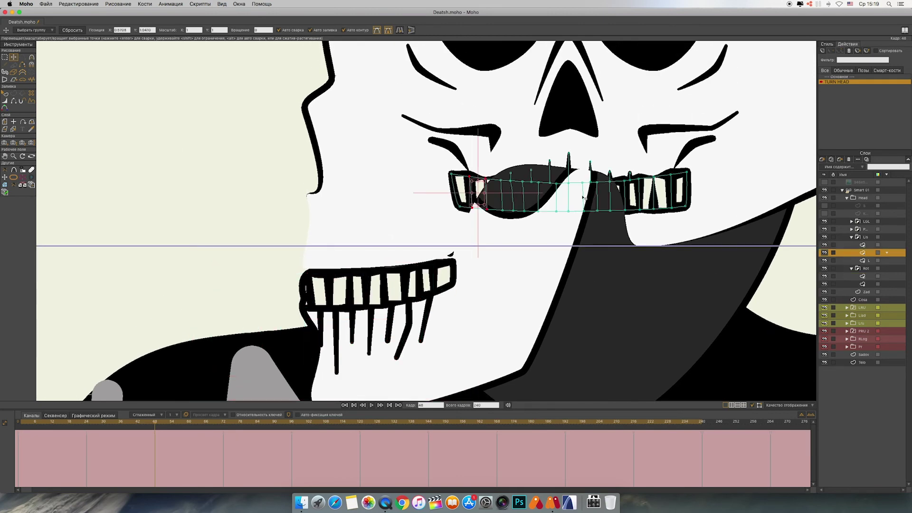
pyautogui.press('g')
pyautogui.moveTo(410, 116); pyautogui.dragTo(729, 283)
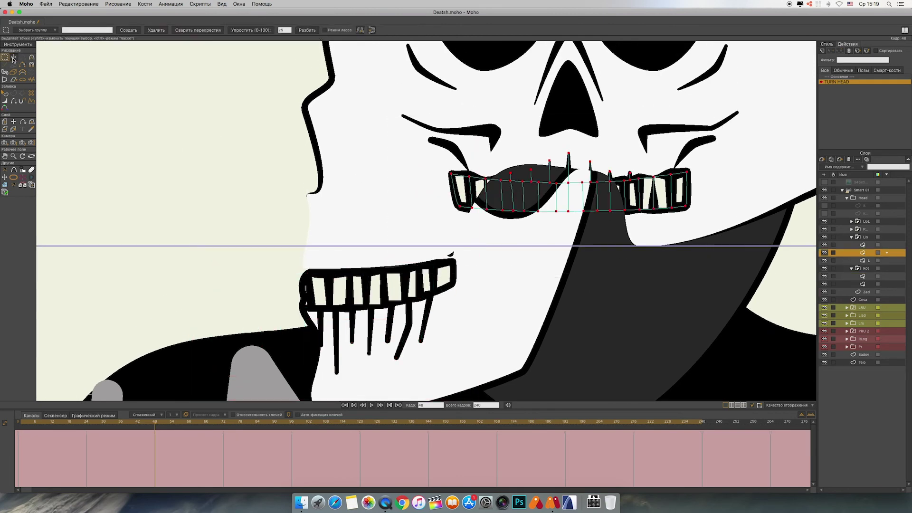
pyautogui.click(13, 57)
pyautogui.moveTo(574, 188); pyautogui.dragTo(350, 238)
pyautogui.moveTo(472, 274); pyautogui.dragTo(474, 270)
pyautogui.moveTo(617, 232); pyautogui.dragTo(616, 233)
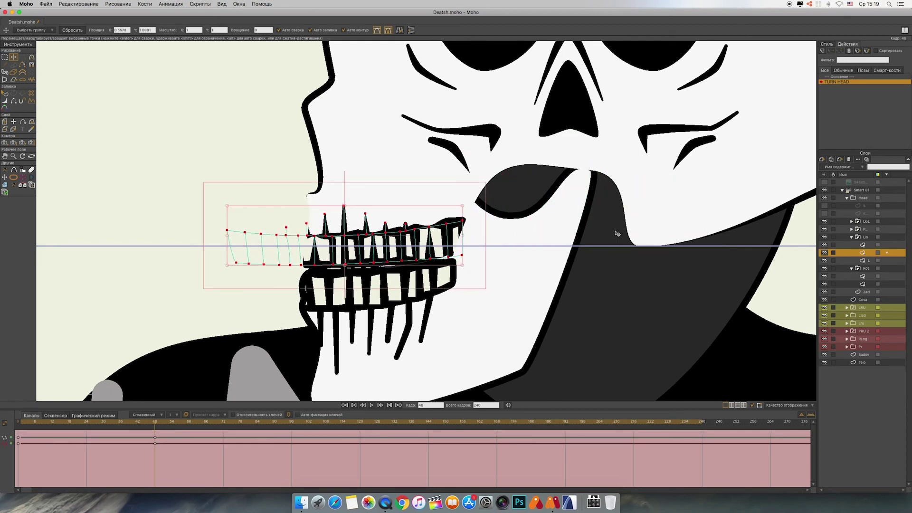
# Step: On the facial lines layer, move the short crease below the rear cheekbone line forward over the jaw notch
pyautogui.scroll(-5, 617, 234)
pyautogui.moveTo(382, 244); pyautogui.dragTo(381, 245)
pyautogui.click(854, 246)
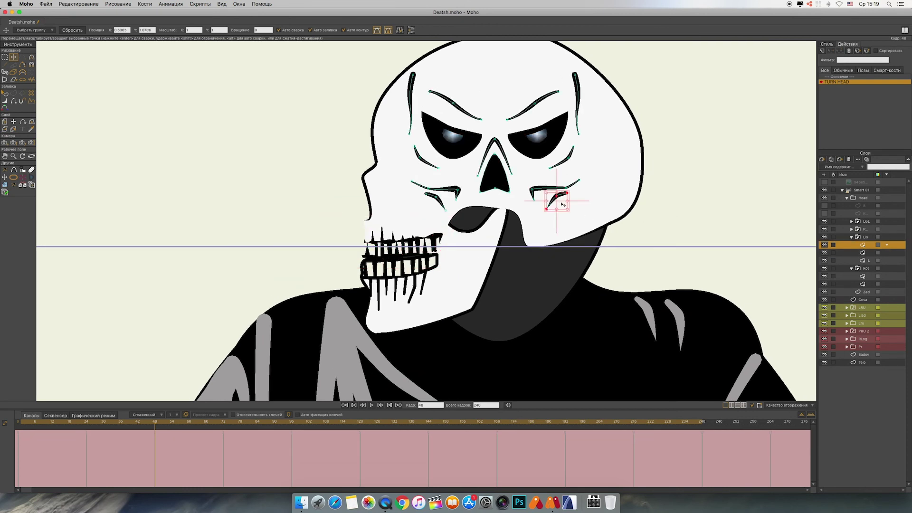
pyautogui.moveTo(561, 202)
pyautogui.mouseDown()
pyautogui.moveTo(486, 203)
pyautogui.moveTo(446, 228)
pyautogui.moveTo(456, 212)
pyautogui.mouseUp()
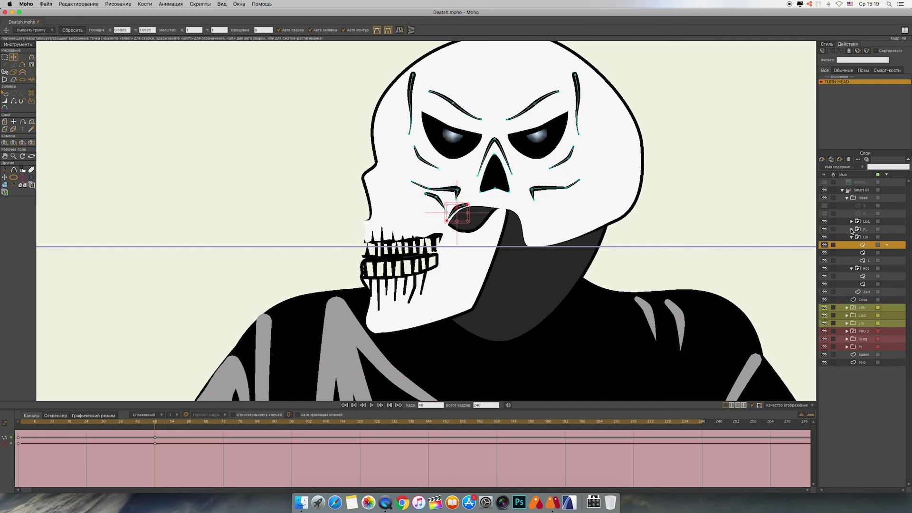
# Step: Select the rear eye's layer group and hide it
pyautogui.click(852, 229)
pyautogui.click(852, 230)
pyautogui.click(859, 229)
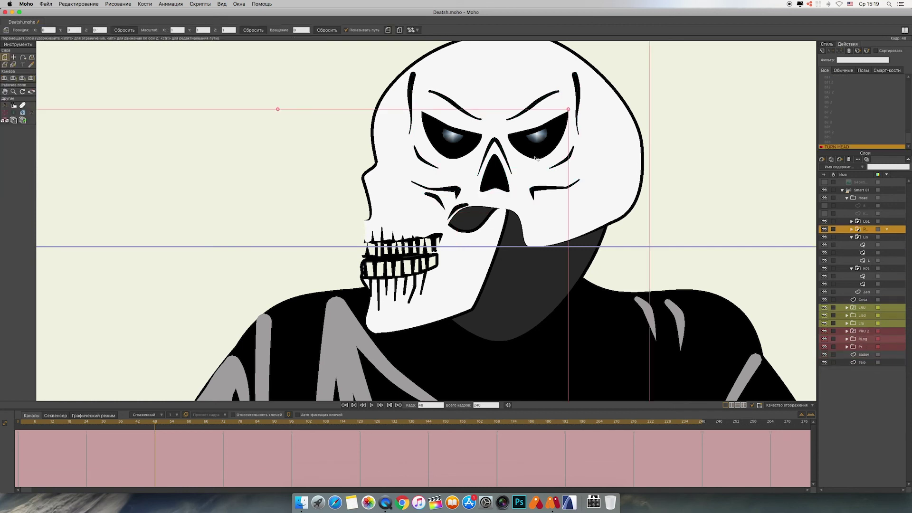
pyautogui.click(825, 230)
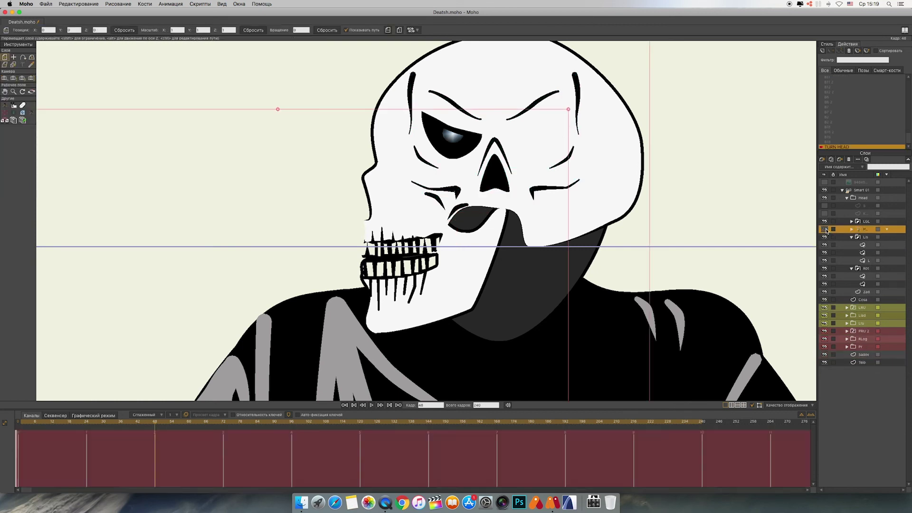
# Step: Make both eye groups visible again and move the facial lines layer forward so its rear half fits the skull's profile
pyautogui.click(826, 230)
pyautogui.click(824, 222)
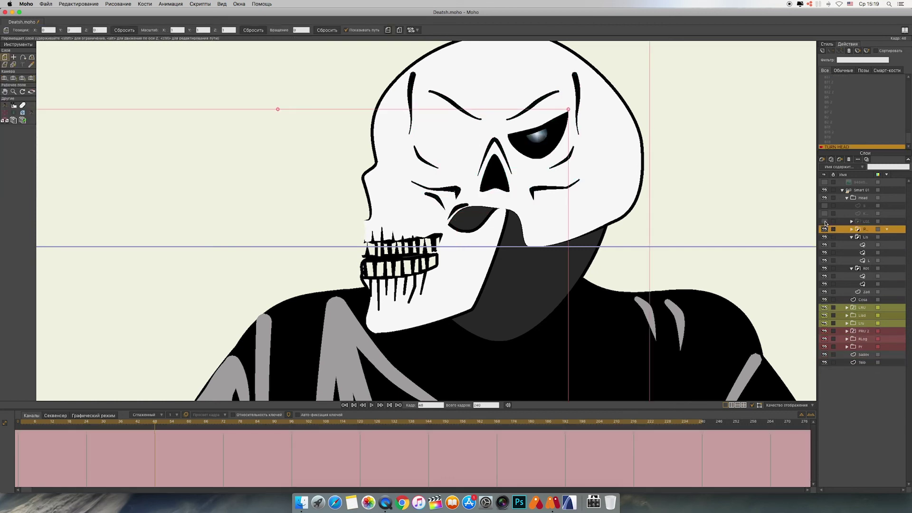
pyautogui.click(825, 221)
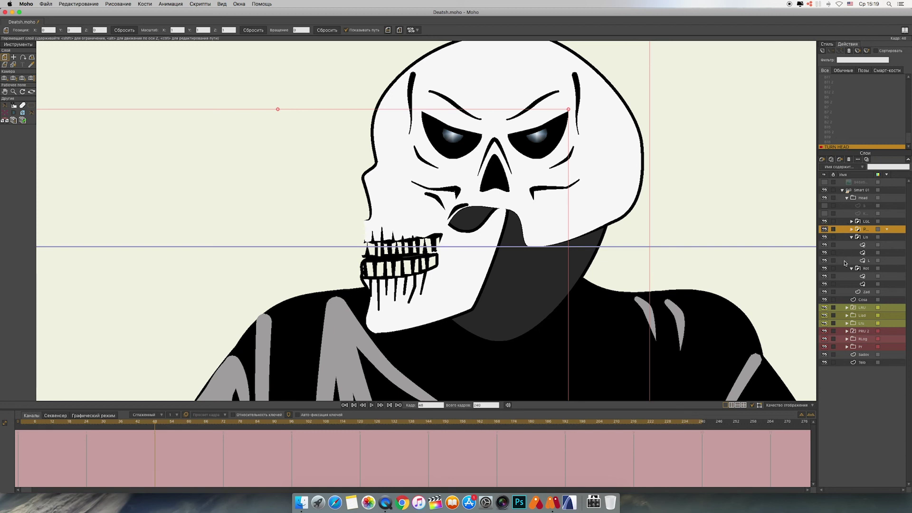
pyautogui.click(852, 246)
pyautogui.moveTo(536, 162); pyautogui.dragTo(407, 186)
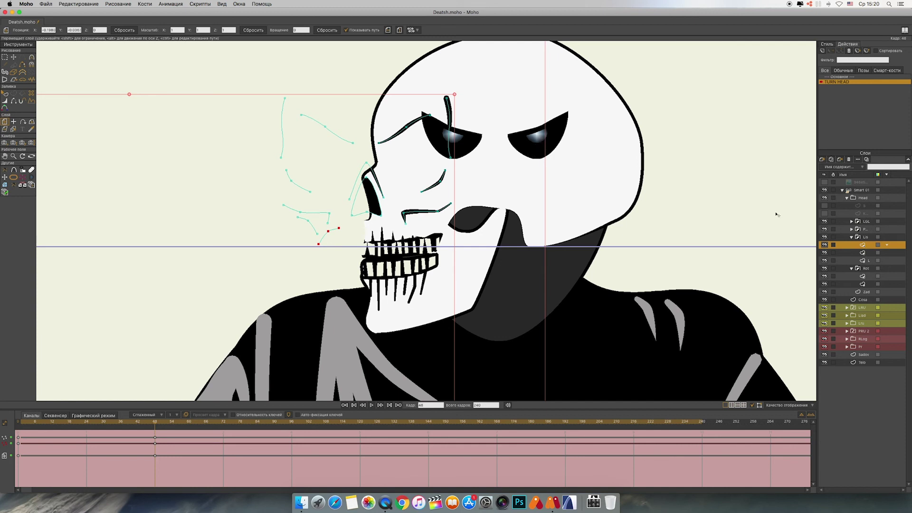
# Step: Move both eye groups together forward and slightly down until the near eye sits under the profile's brow line
pyautogui.click(844, 223)
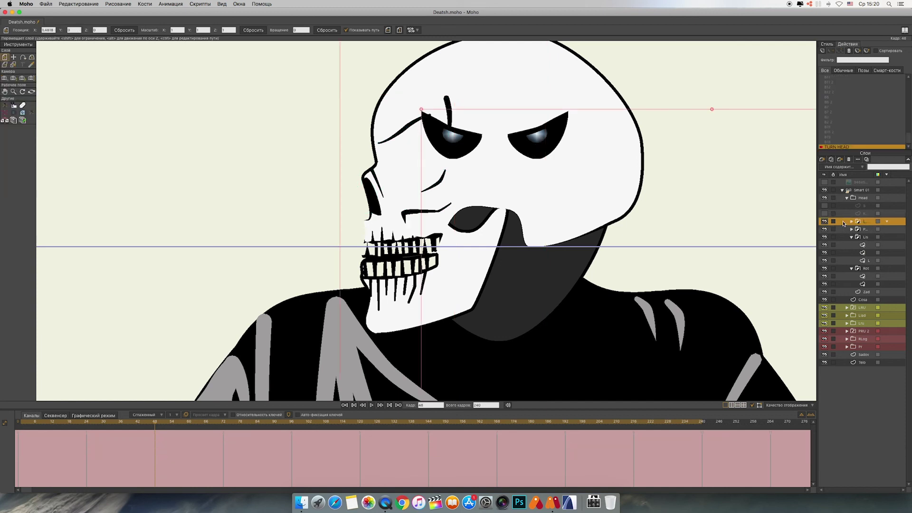
pyautogui.keyDown('shift'); pyautogui.click(847, 230); pyautogui.keyUp('shift')
pyautogui.moveTo(547, 193); pyautogui.dragTo(426, 192)
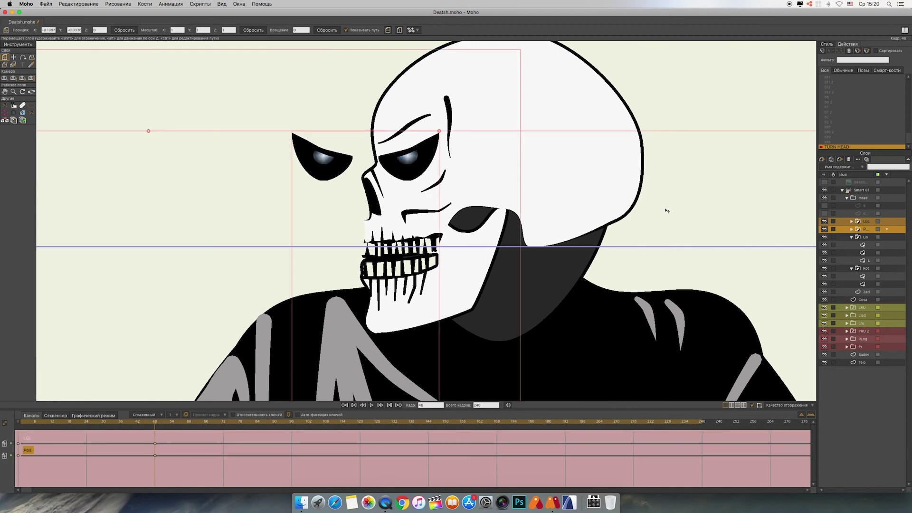
pyautogui.scroll(-3, 667, 210)
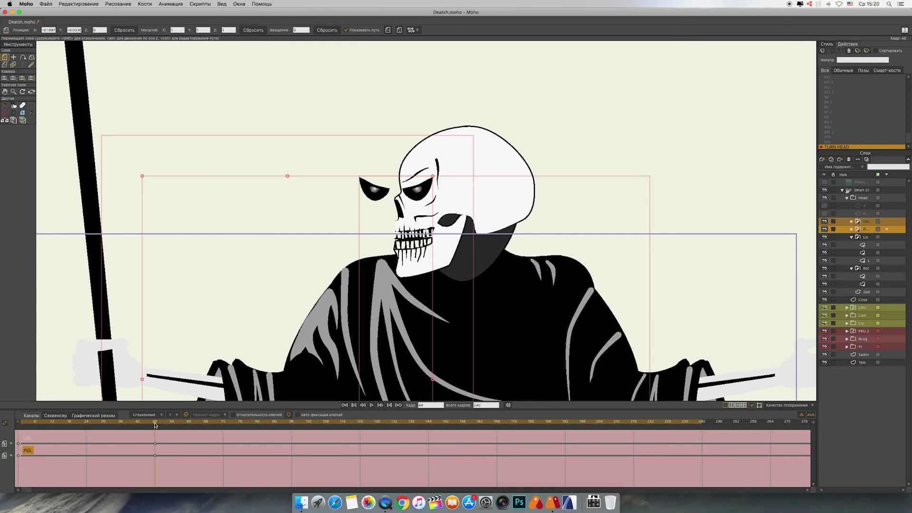
pyautogui.moveTo(154, 424)
pyautogui.mouseDown()
pyautogui.moveTo(89, 424)
pyautogui.moveTo(157, 424)
pyautogui.moveTo(91, 424)
pyautogui.moveTo(155, 435)
pyautogui.moveTo(95, 437)
pyautogui.moveTo(155, 437)
pyautogui.mouseUp()
# Step: Show the hood layer, lower its front corner to the shoulder and its bottom tip on the chest, and curve the edge between them
pyautogui.click(854, 199)
pyautogui.scroll(1, 848, 100)
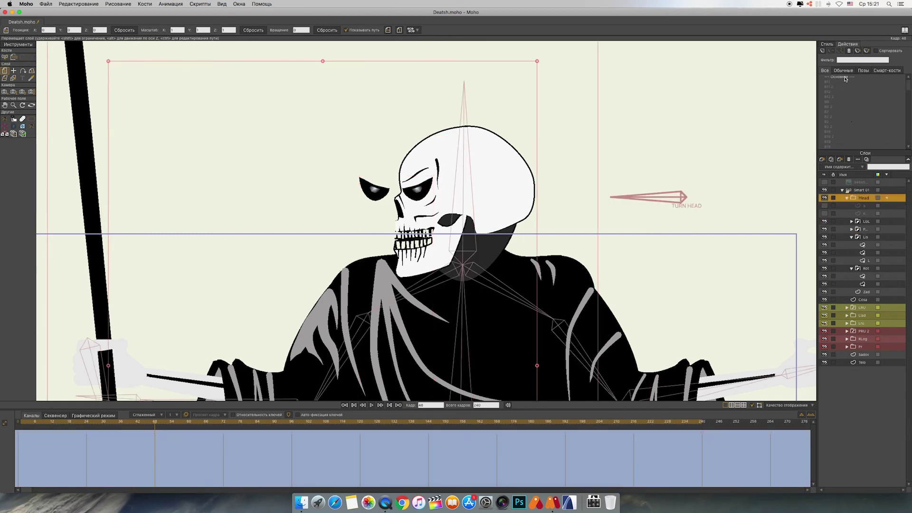
pyautogui.click(825, 214)
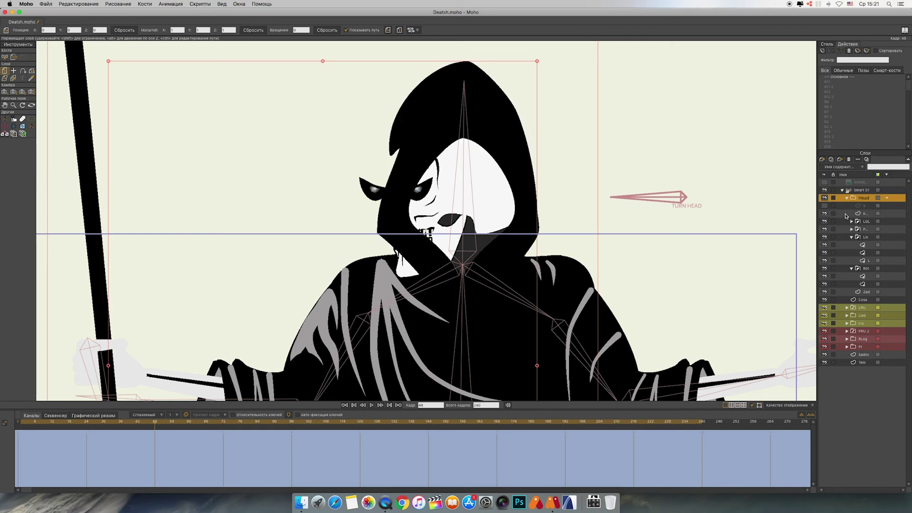
pyautogui.click(844, 216)
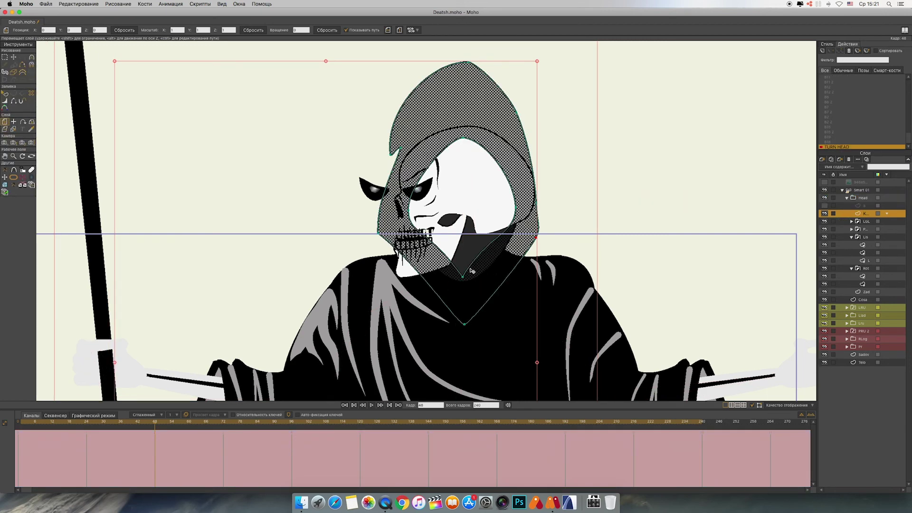
pyautogui.click(378, 237)
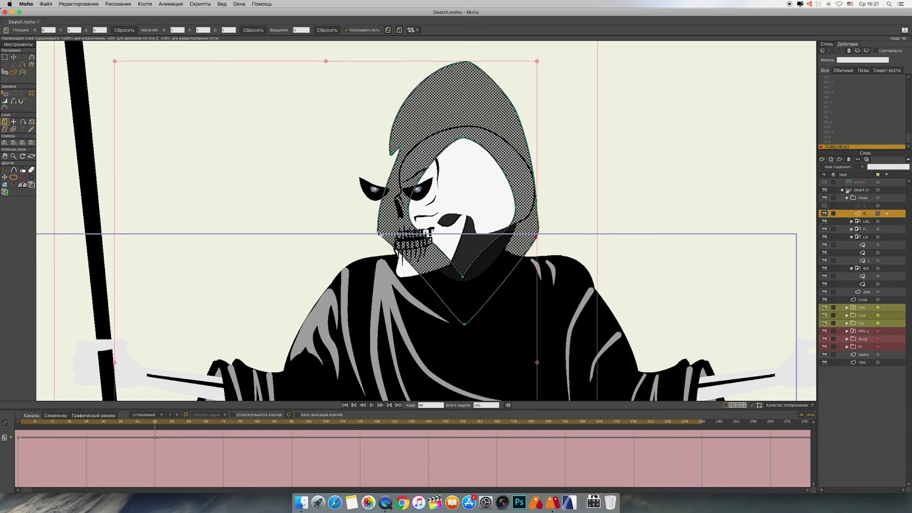
pyautogui.press('t')
pyautogui.click(379, 234)
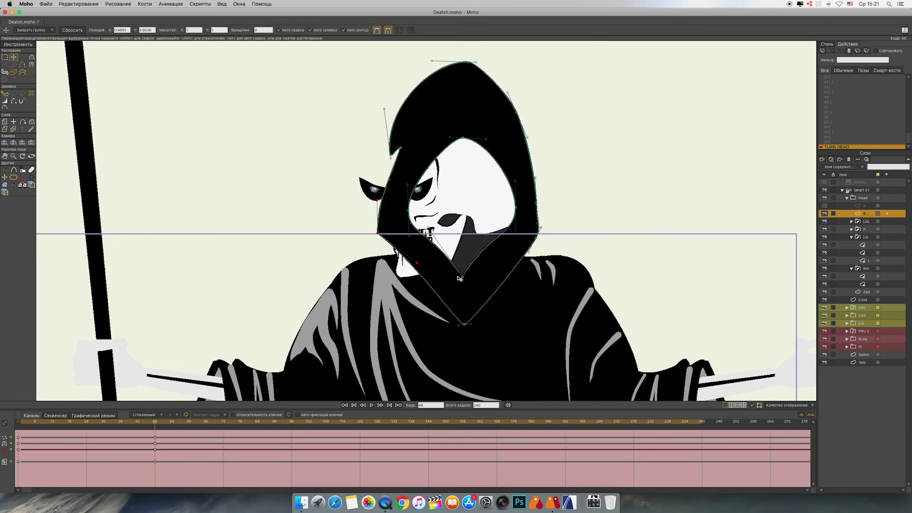
pyautogui.moveTo(379, 234); pyautogui.dragTo(367, 262)
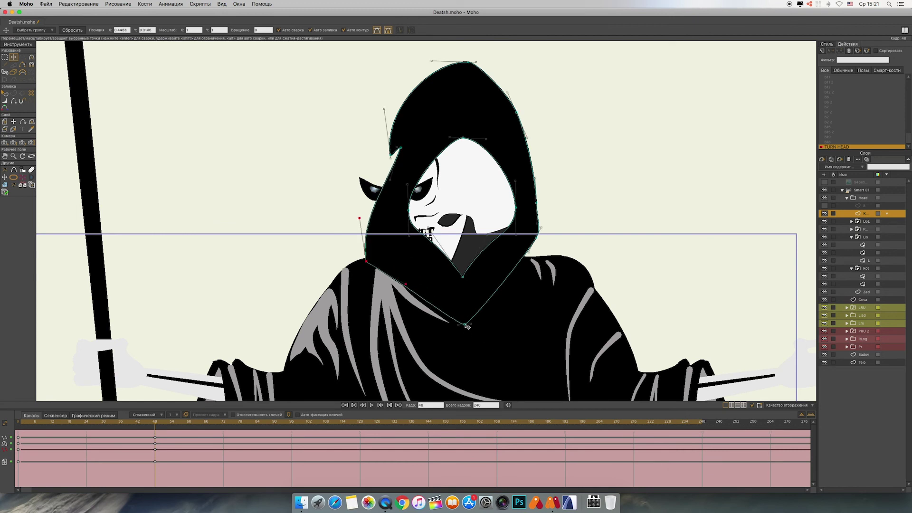
pyautogui.moveTo(464, 325)
pyautogui.mouseDown()
pyautogui.moveTo(471, 338)
pyautogui.moveTo(462, 339)
pyautogui.mouseUp()
pyautogui.moveTo(410, 282); pyautogui.dragTo(396, 303)
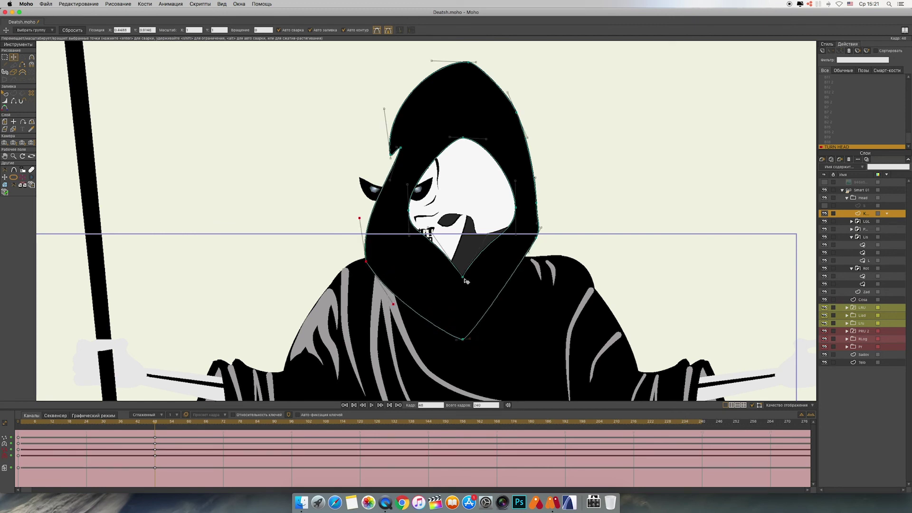
# Step: Shift the hood's face opening forward and narrow it into a tall oval that frames the skull's profile
pyautogui.moveTo(463, 277); pyautogui.dragTo(408, 284)
pyautogui.moveTo(409, 211); pyautogui.dragTo(366, 253)
pyautogui.moveTo(391, 156); pyautogui.dragTo(390, 143)
pyautogui.moveTo(463, 139); pyautogui.dragTo(404, 144)
pyautogui.moveTo(512, 209); pyautogui.dragTo(427, 211)
pyautogui.moveTo(409, 286); pyautogui.dragTo(408, 284)
pyautogui.moveTo(367, 251); pyautogui.dragTo(399, 295)
pyautogui.moveTo(403, 144); pyautogui.dragTo(411, 144)
# Step: Reshape the hood's crown and rear outline, extending it backward into an angular fold behind the skull
pyautogui.moveTo(516, 113); pyautogui.dragTo(538, 143)
pyautogui.moveTo(537, 239); pyautogui.dragTo(545, 281)
pyautogui.moveTo(537, 203); pyautogui.dragTo(550, 222)
pyautogui.moveTo(537, 144); pyautogui.dragTo(551, 153)
pyautogui.moveTo(468, 62); pyautogui.dragTo(510, 90)
pyautogui.moveTo(552, 154); pyautogui.dragTo(560, 154)
pyautogui.moveTo(388, 130); pyautogui.dragTo(551, 121)
pyautogui.moveTo(560, 154); pyautogui.dragTo(567, 177)
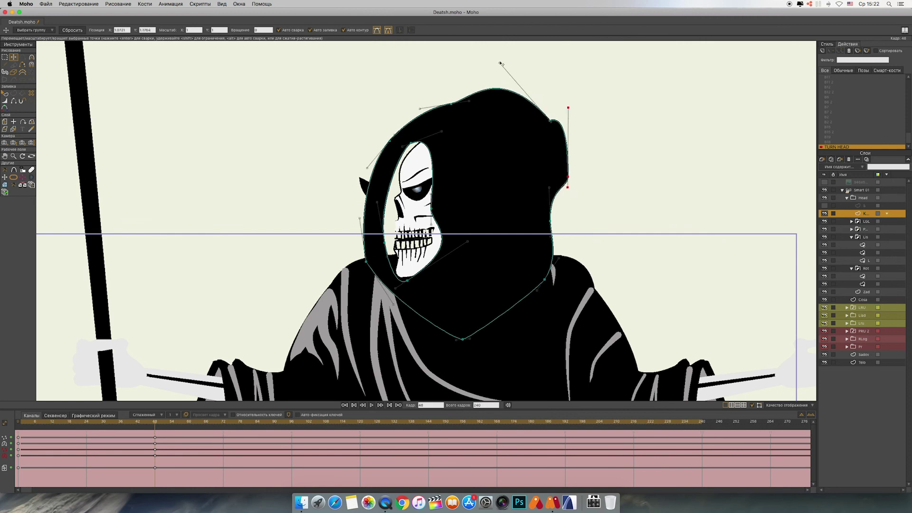
pyautogui.moveTo(500, 63); pyautogui.dragTo(569, 167)
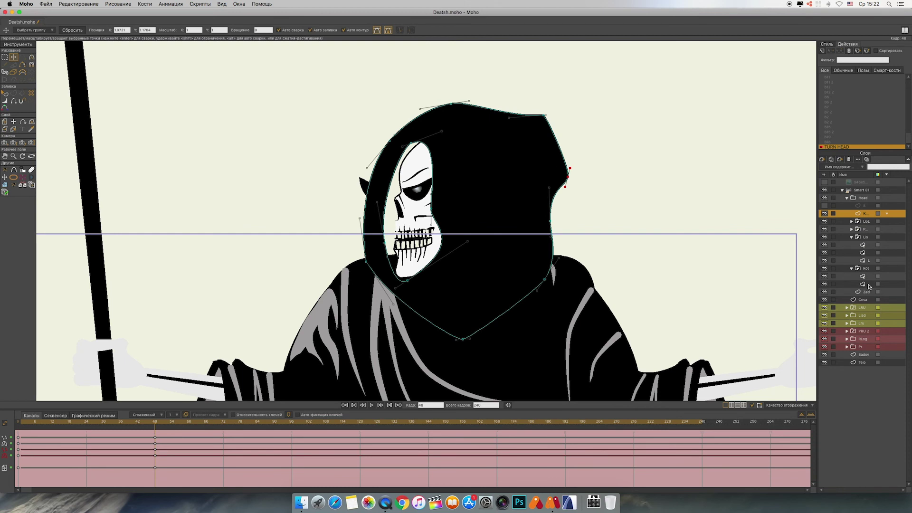
# Step: On the hood's dark backing layer, move the ellipse forward behind the profile, then stretch it upward and slightly wider at the front
pyautogui.click(846, 292)
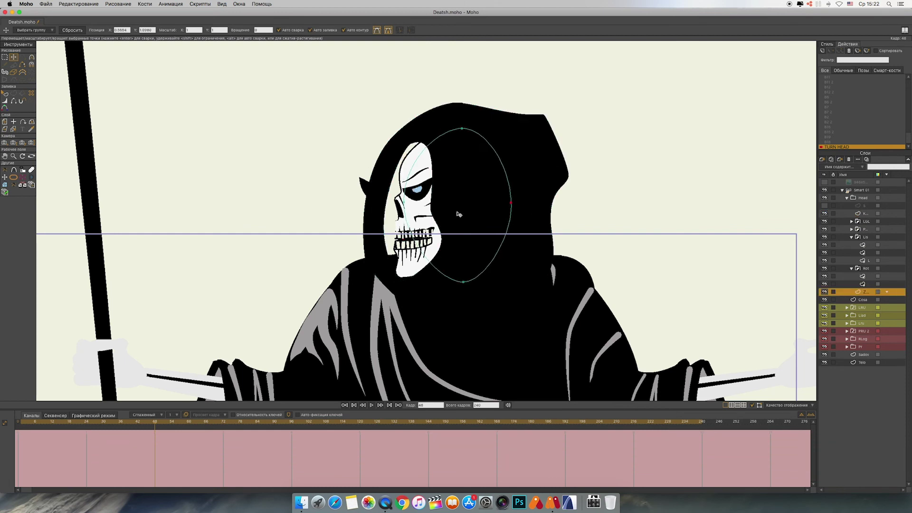
pyautogui.moveTo(471, 194); pyautogui.dragTo(434, 224)
pyautogui.press('super+a')
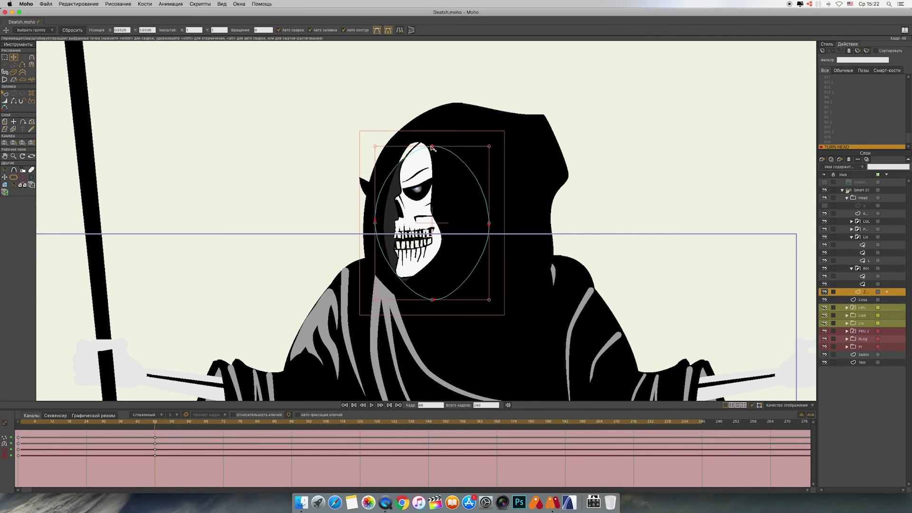
pyautogui.moveTo(434, 144); pyautogui.dragTo(432, 136)
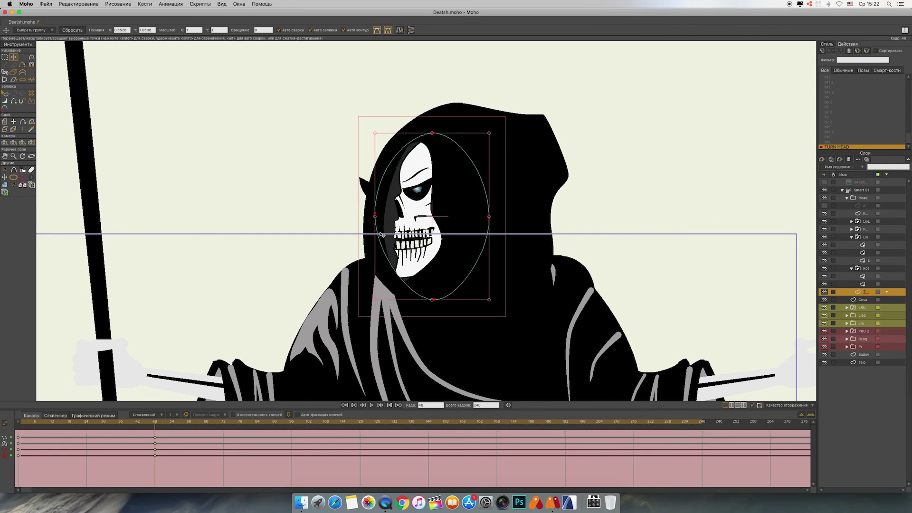
pyautogui.moveTo(375, 216); pyautogui.dragTo(374, 221)
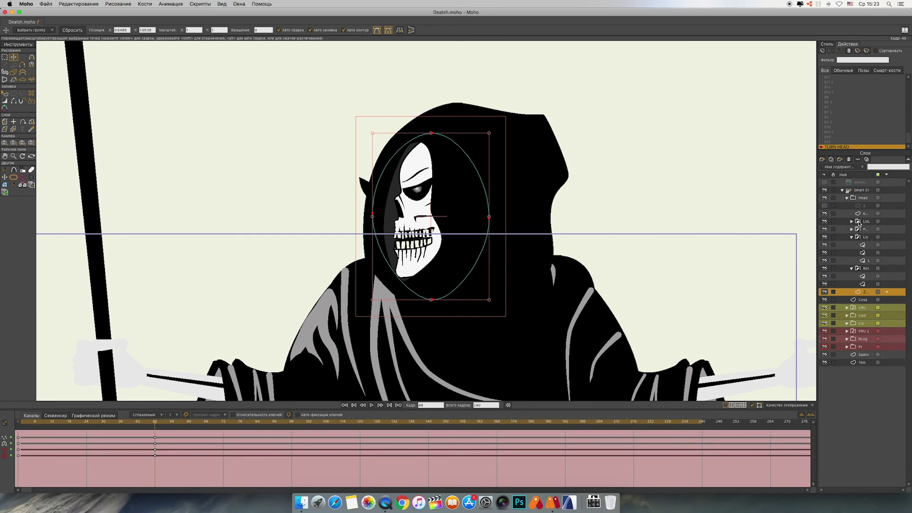
# Step: Try hiding the far eye's group in editing mode within the TURN HEAD action
pyautogui.click(886, 225)
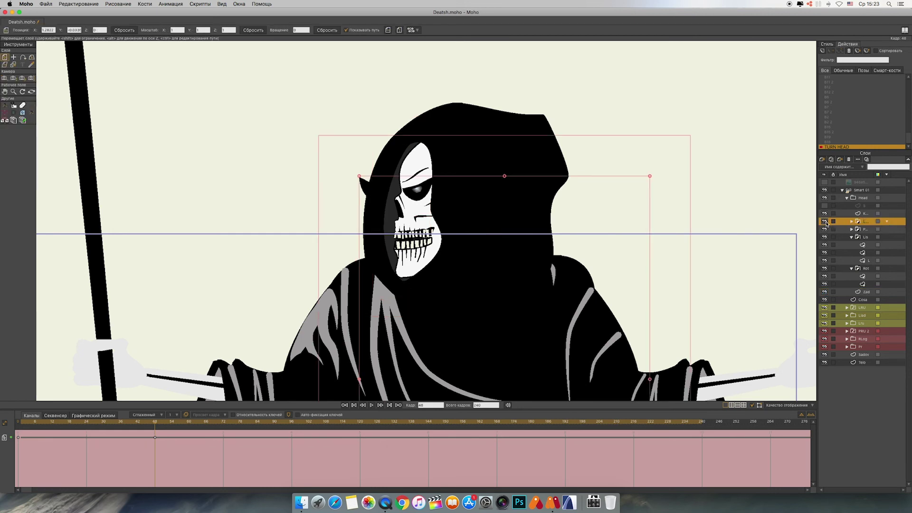
pyautogui.doubleClick(887, 222)
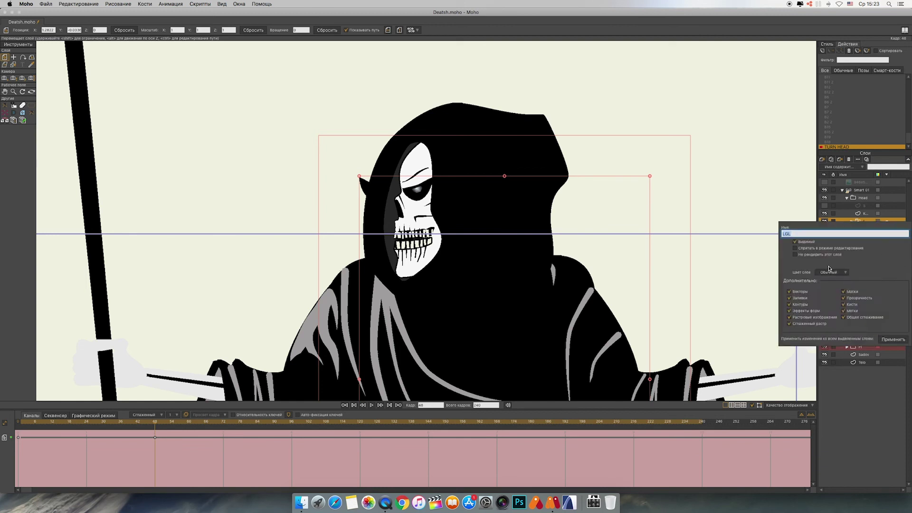
pyautogui.click(795, 248)
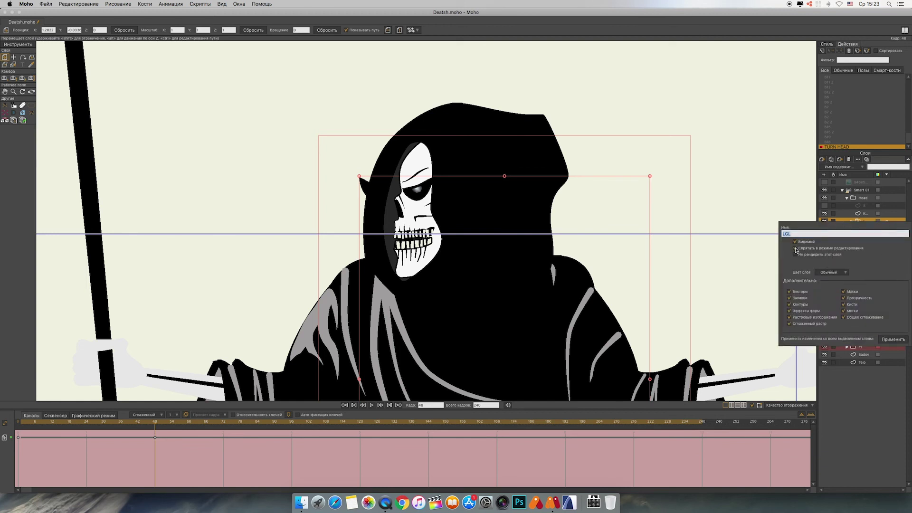
pyautogui.click(895, 341)
pyautogui.click(886, 421)
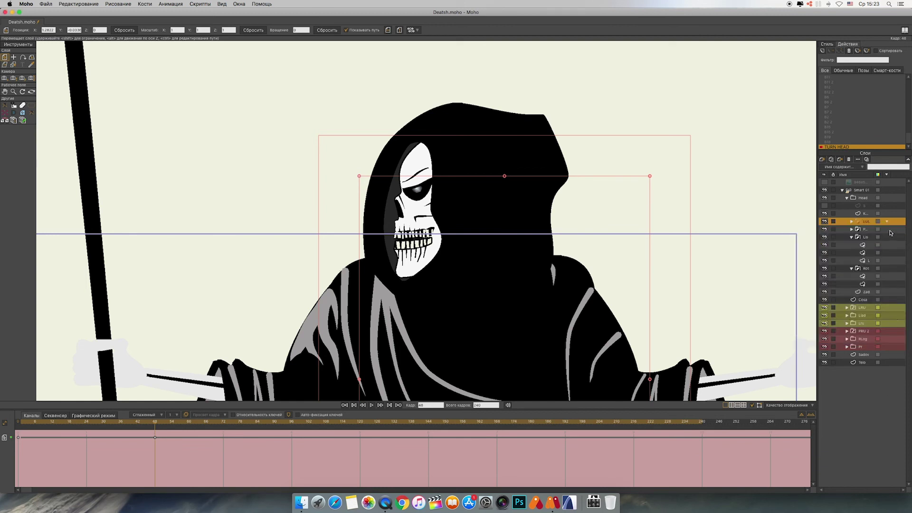
# Step: Switch to the main action and turn off the far eye group's hide-in-editing-mode option
pyautogui.scroll(2, 847, 95)
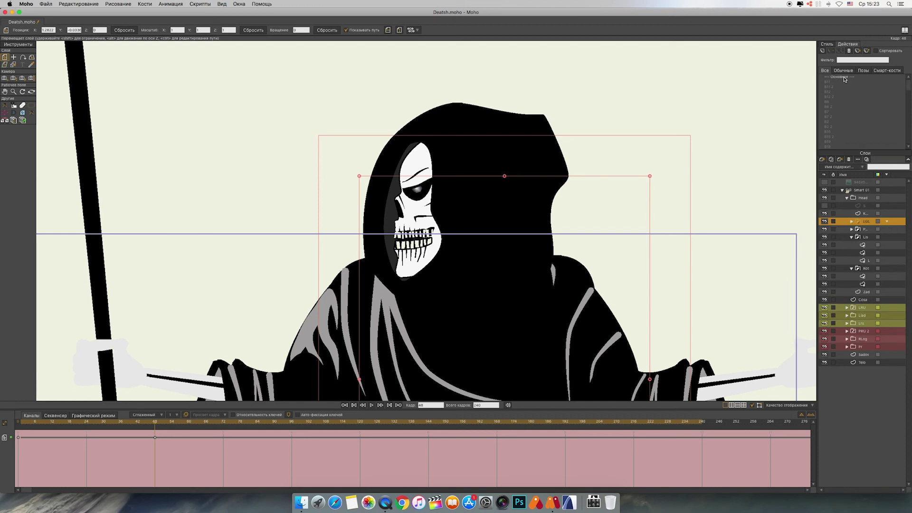
pyautogui.doubleClick(843, 77)
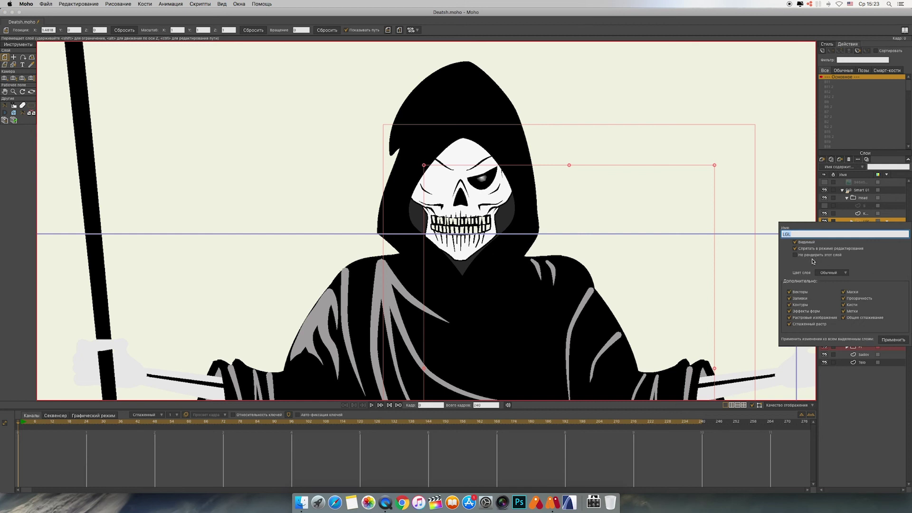
pyautogui.click(795, 249)
pyautogui.click(893, 340)
pyautogui.click(887, 418)
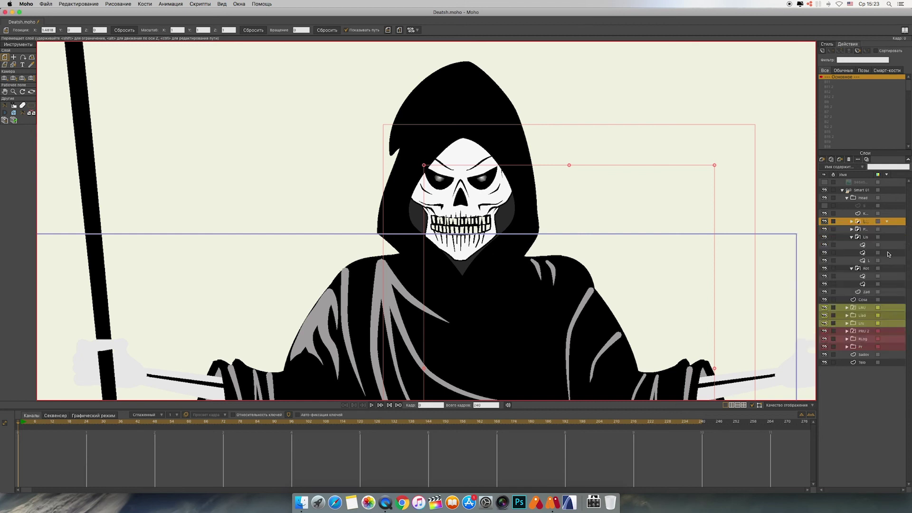
# Step: Move both eye groups into the upper skull's layer group, directly above the facial lines layer
pyautogui.click(851, 237)
pyautogui.click(851, 245)
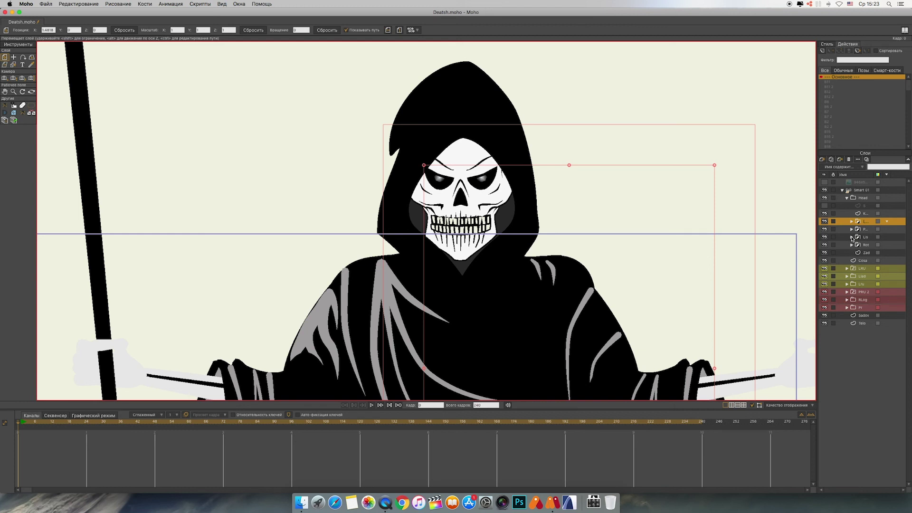
pyautogui.click(852, 237)
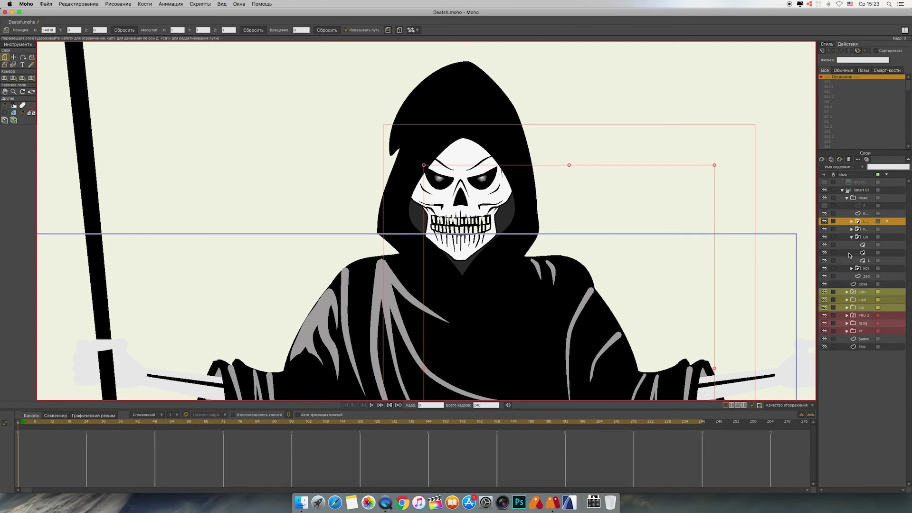
pyautogui.keyDown('shift'); pyautogui.click(859, 230); pyautogui.keyUp('shift')
pyautogui.moveTo(859, 223); pyautogui.dragTo(862, 243)
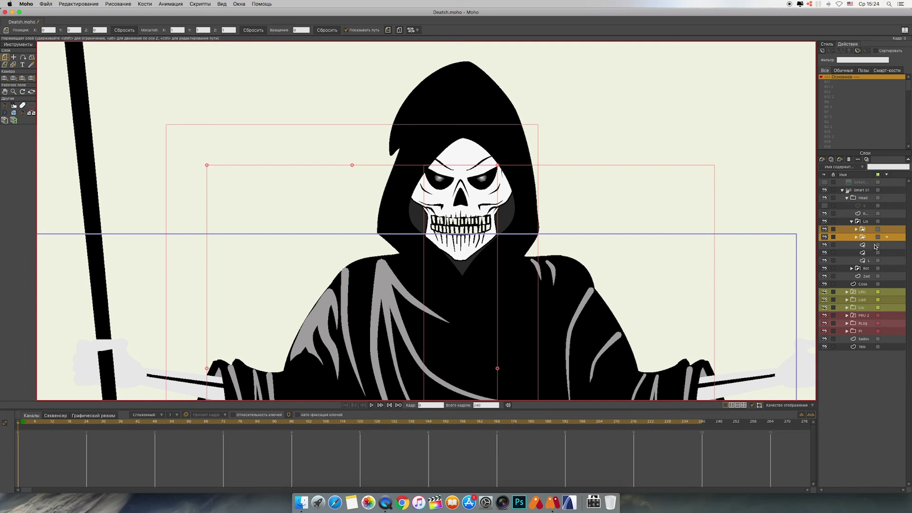
# Step: Select the skeleton layer, reopen the TURN HEAD action, and go to frame 48
pyautogui.click(849, 191)
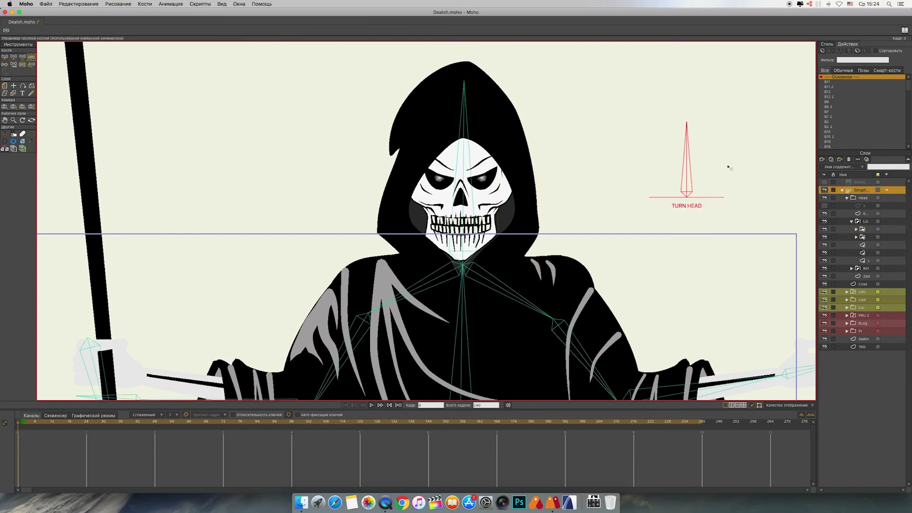
pyautogui.moveTo(684, 155); pyautogui.dragTo(682, 122)
pyautogui.click(5, 57)
pyautogui.scroll(-2, 844, 126)
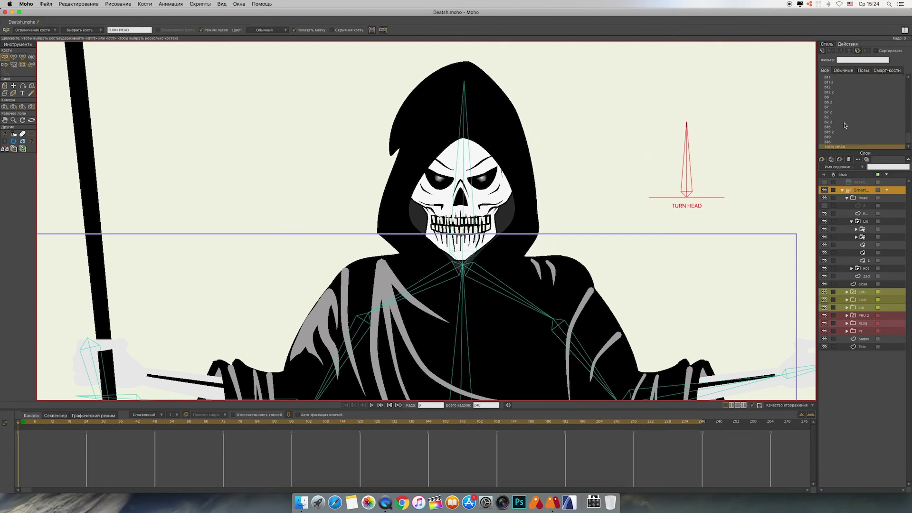
pyautogui.doubleClick(855, 148)
pyautogui.moveTo(21, 424); pyautogui.dragTo(155, 434)
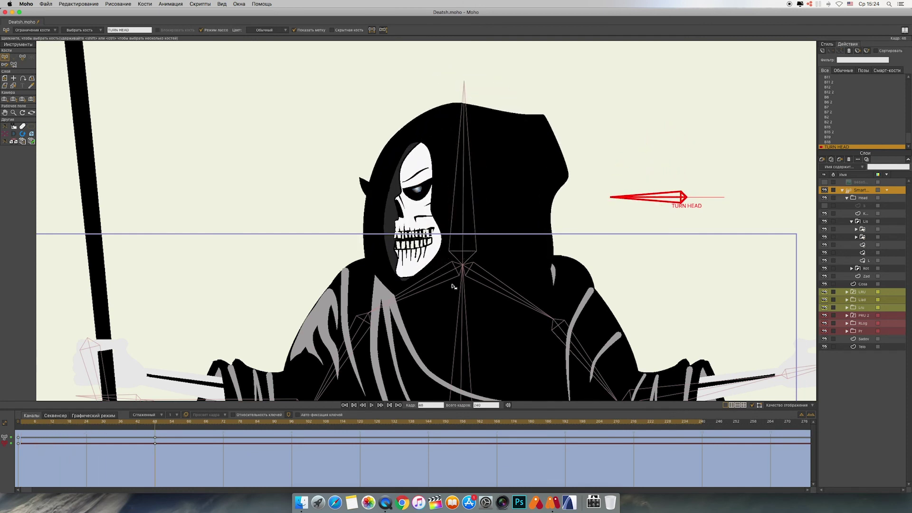
# Step: On the hood layer, raise the crown point and push the upper front edge outward over the far eye's protruding tip
pyautogui.click(846, 213)
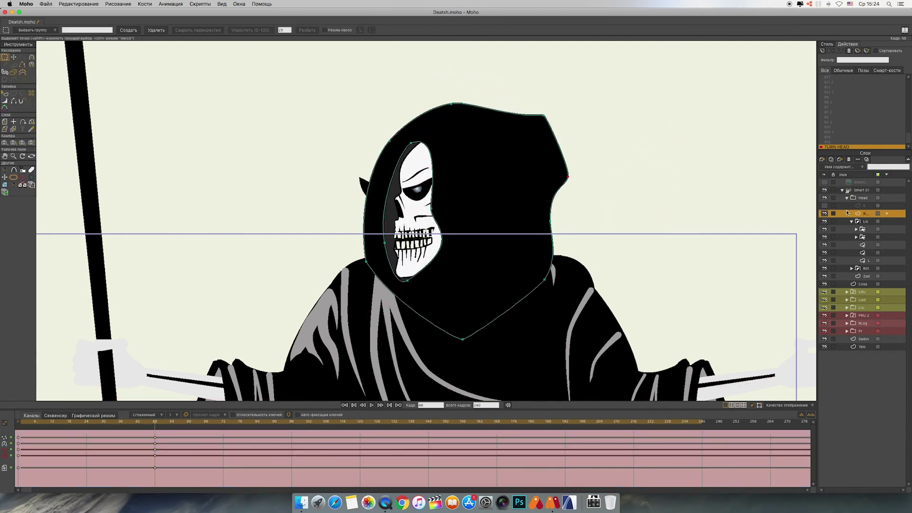
pyautogui.click(390, 140)
pyautogui.press('t')
pyautogui.moveTo(390, 141); pyautogui.dragTo(389, 137)
pyautogui.moveTo(451, 103); pyautogui.dragTo(449, 101)
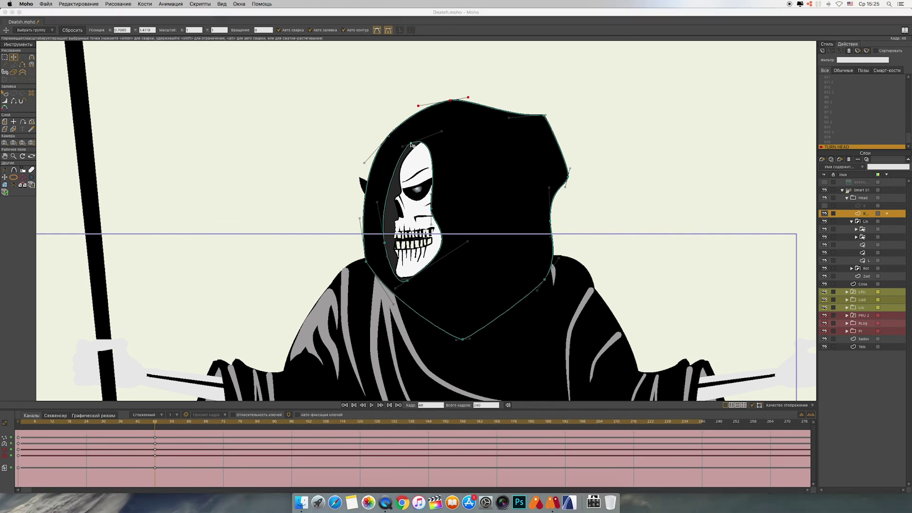
pyautogui.moveTo(450, 101); pyautogui.dragTo(450, 96)
pyautogui.moveTo(389, 137); pyautogui.dragTo(380, 135)
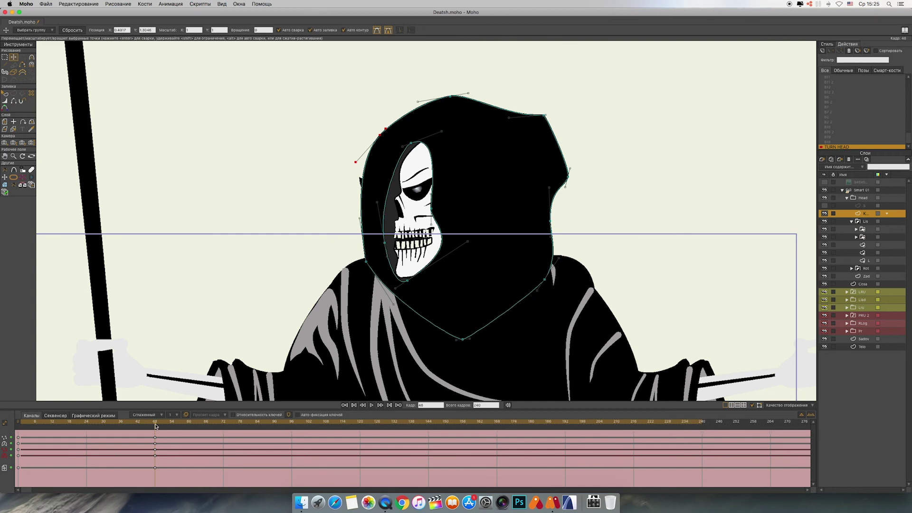
# Step: At frame 48, shift the far eye group inward so its tip stays inside the hood's front edge
pyautogui.moveTo(154, 426)
pyautogui.mouseDown()
pyautogui.moveTo(71, 421)
pyautogui.moveTo(157, 430)
pyautogui.mouseUp()
pyautogui.click(865, 230)
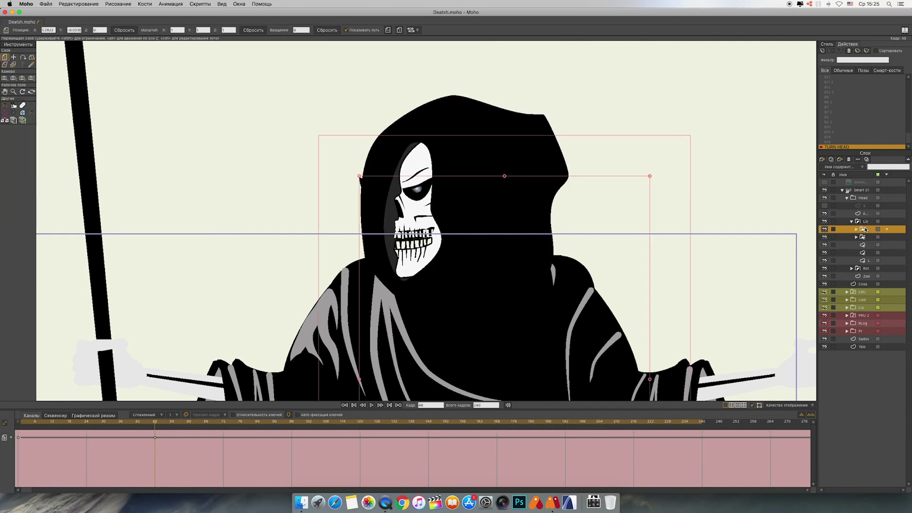
pyautogui.moveTo(477, 204); pyautogui.dragTo(477, 204)
pyautogui.click(848, 238)
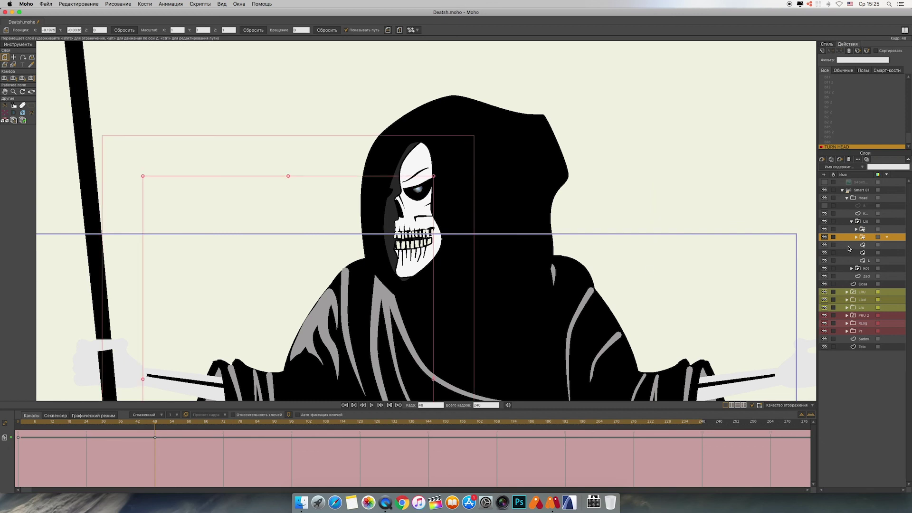
# Step: Switch to the main action and go to frame 1
pyautogui.moveTo(909, 137); pyautogui.dragTo(883, 87)
pyautogui.doubleClick(845, 77)
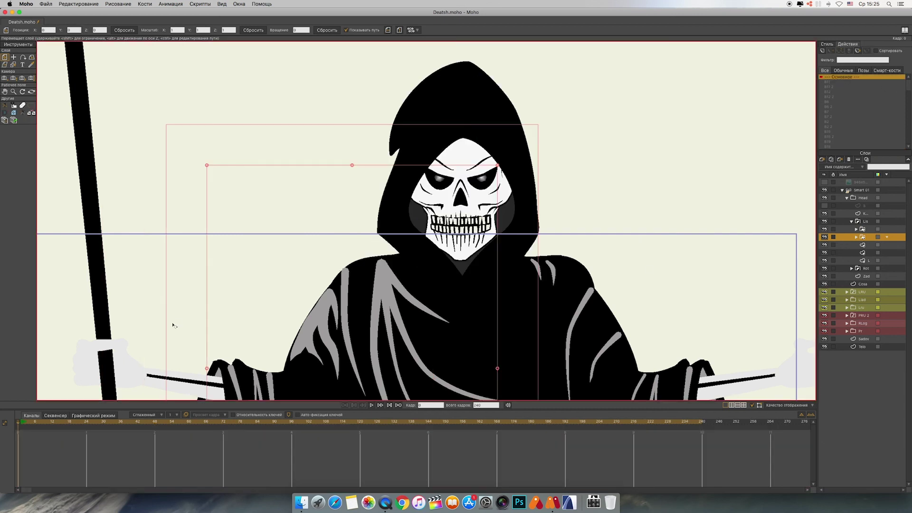
pyautogui.click(21, 422)
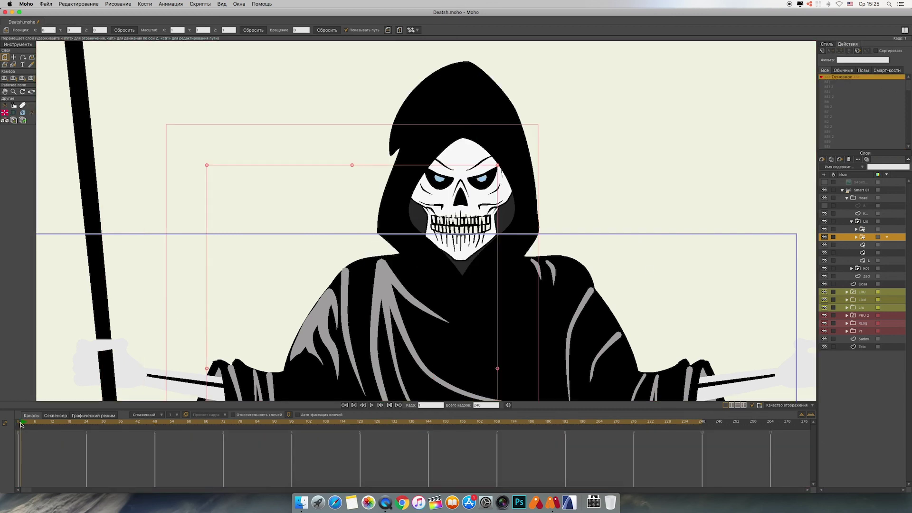
# Step: Test rotating the TURN HEAD bone on the skeleton layer, undo the rotation and return to frame 0
pyautogui.click(848, 191)
pyautogui.click(31, 56)
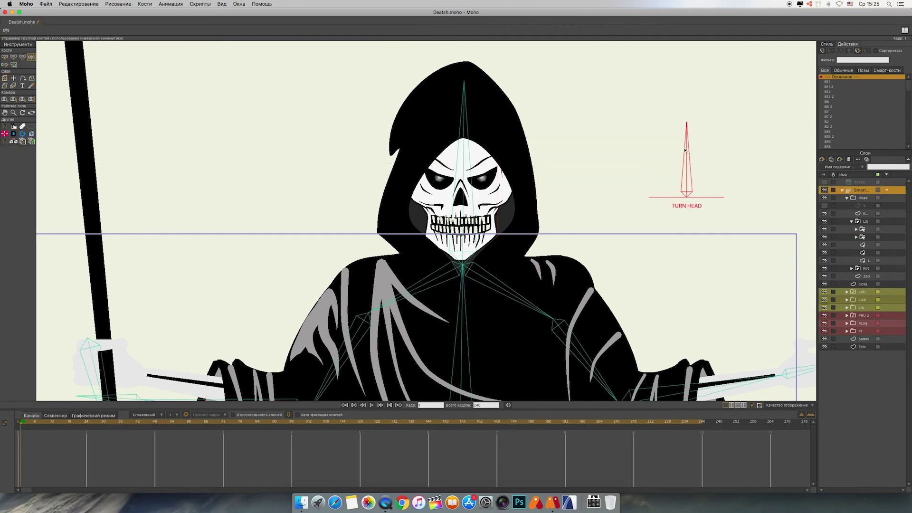
pyautogui.moveTo(685, 150); pyautogui.dragTo(663, 148)
pyautogui.click(5, 57)
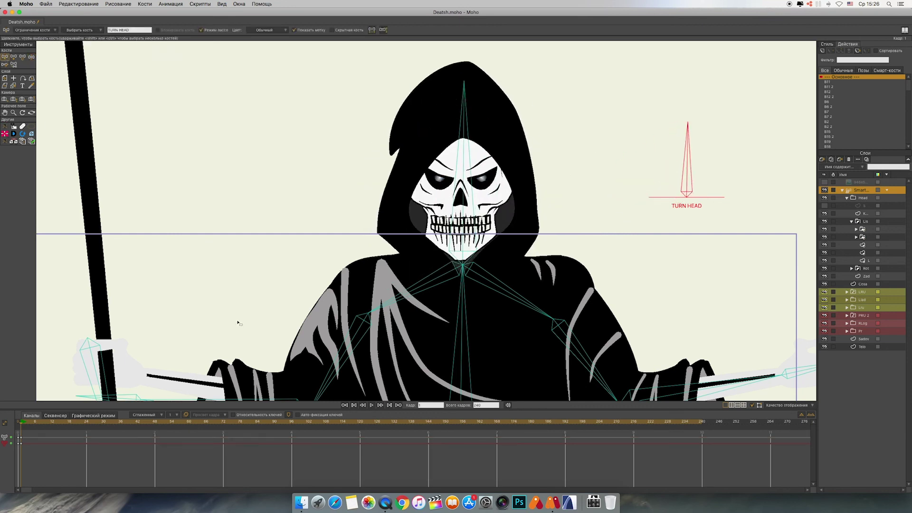
pyautogui.press('super+z')
pyautogui.click(353, 405)
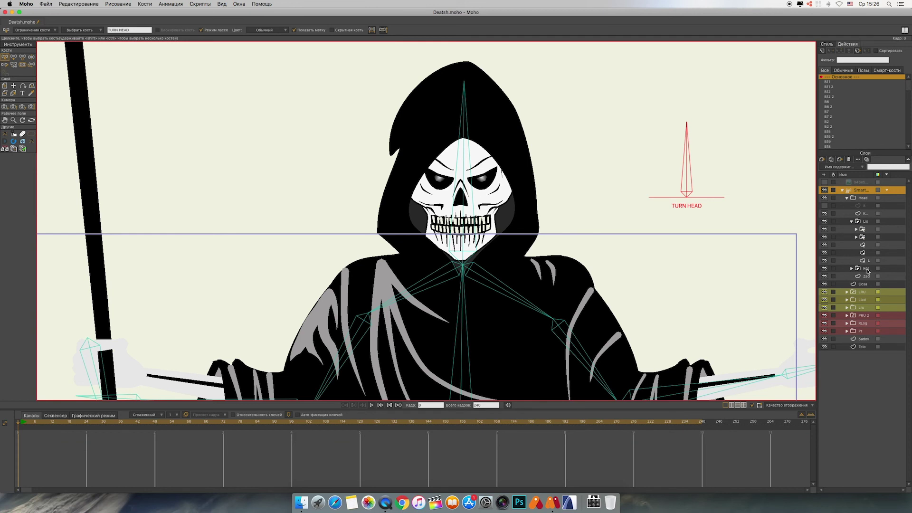
# Step: Try moving both eye groups out of the upper skull's layer group to directly above it, and undo the move
pyautogui.click(871, 237)
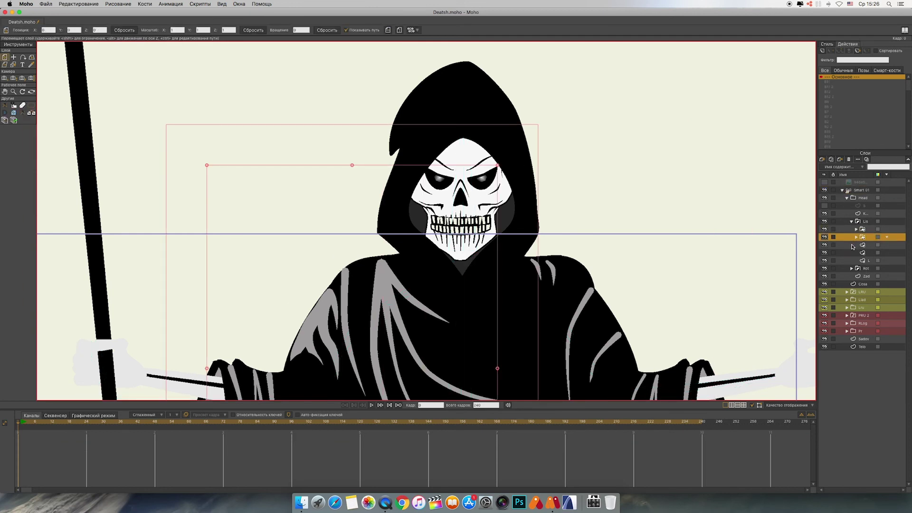
pyautogui.keyDown('shift'); pyautogui.click(863, 230); pyautogui.keyUp('shift')
pyautogui.moveTo(864, 230); pyautogui.dragTo(865, 218)
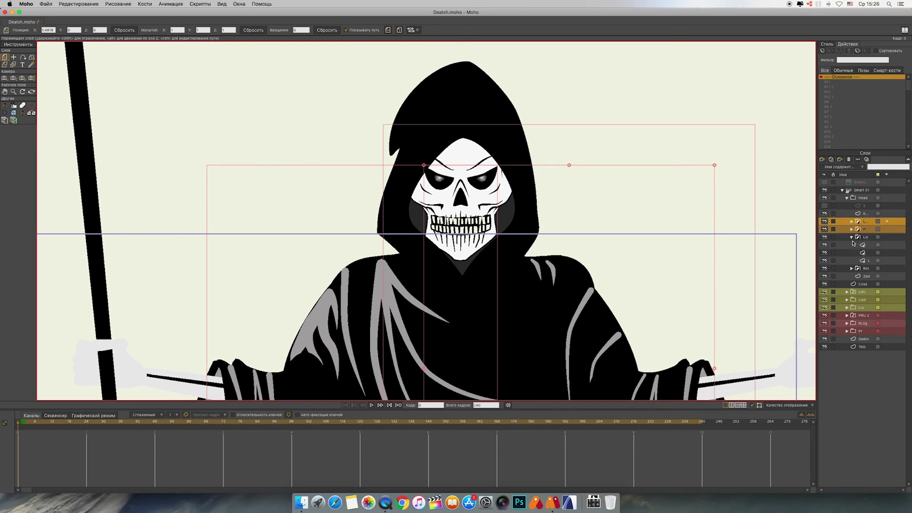
pyautogui.click(852, 237)
pyautogui.click(851, 237)
pyautogui.press('super+z')
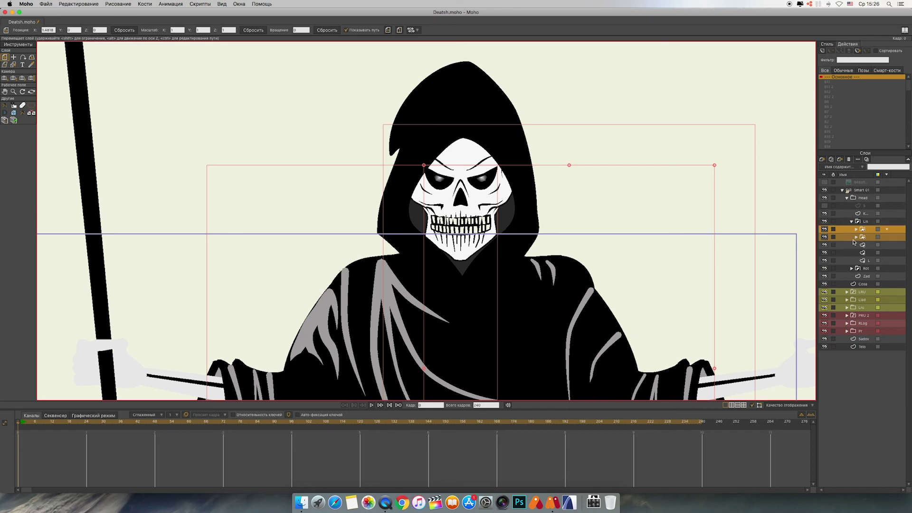
# Step: Scale the whole skeleton layer down proportionally to about 0.67
pyautogui.click(843, 191)
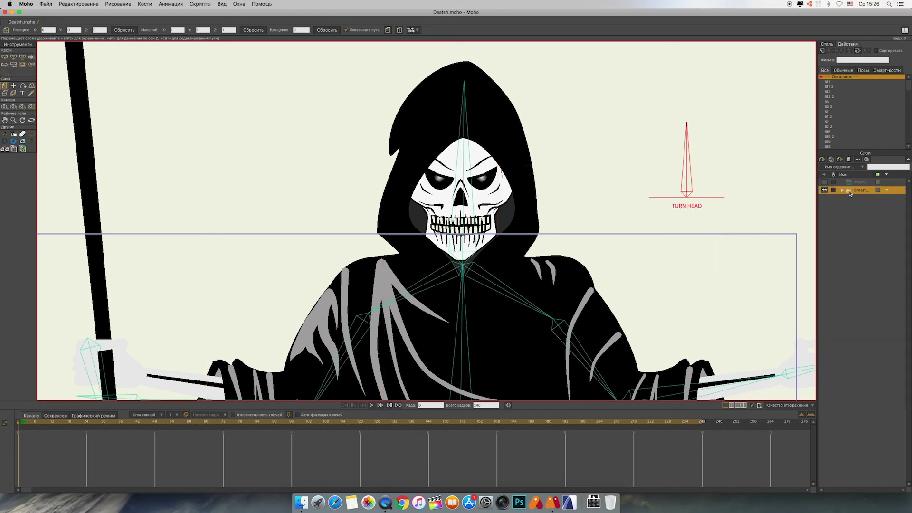
pyautogui.scroll(-3, 647, 242)
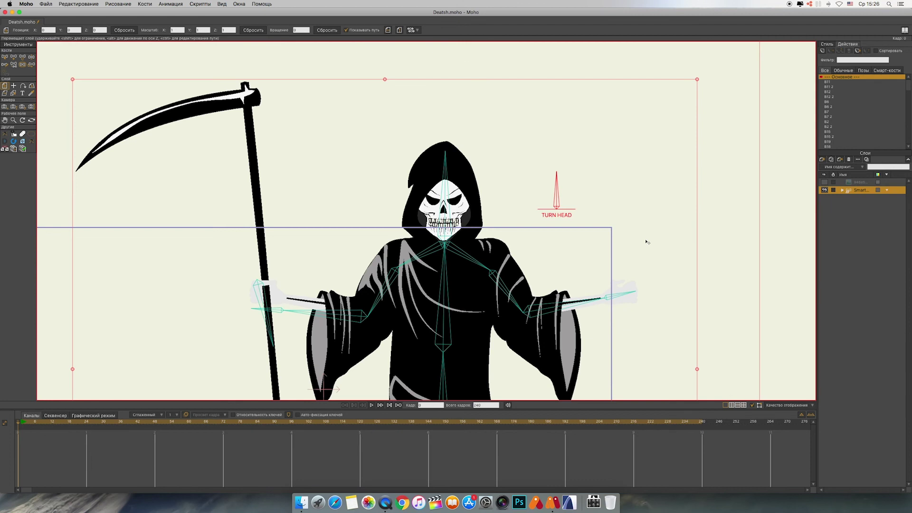
pyautogui.moveTo(694, 80); pyautogui.dragTo(575, 180)
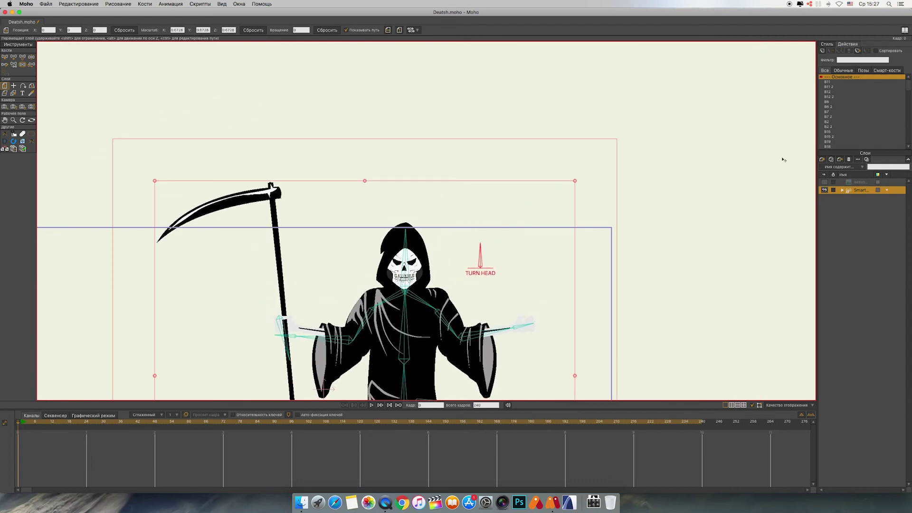
# Step: Swing the TURN HEAD bone down to horizontal to preview the profile, render the frame and close the render preview
pyautogui.press('z')
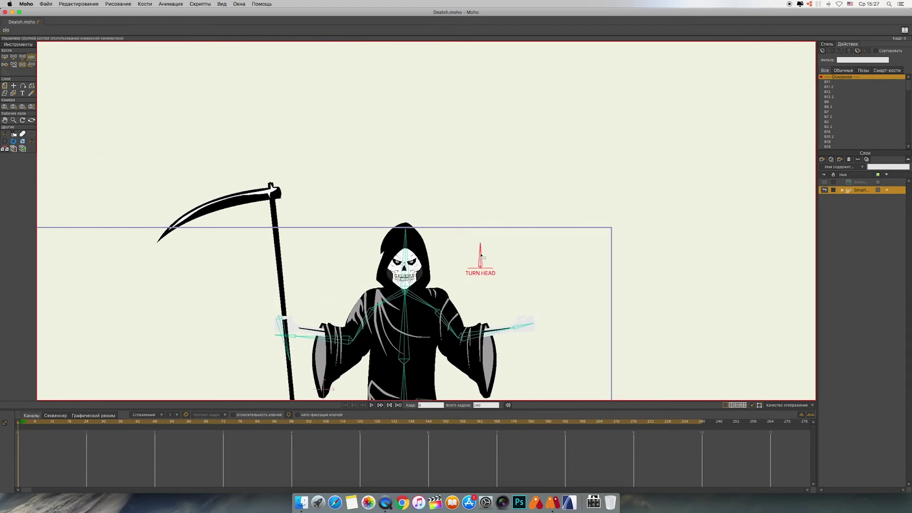
pyautogui.moveTo(481, 256); pyautogui.dragTo(443, 274)
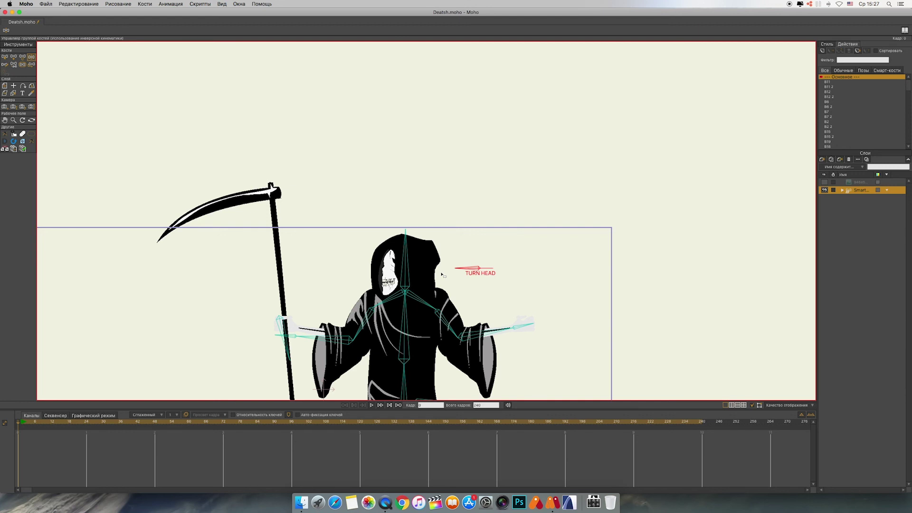
pyautogui.press('super+r')
pyautogui.click(184, 65)
# Step: Reopen the TURN HEAD action at frame 48, render that frame to check the profile and close the render preview
pyautogui.click(842, 190)
pyautogui.scroll(-1, 855, 128)
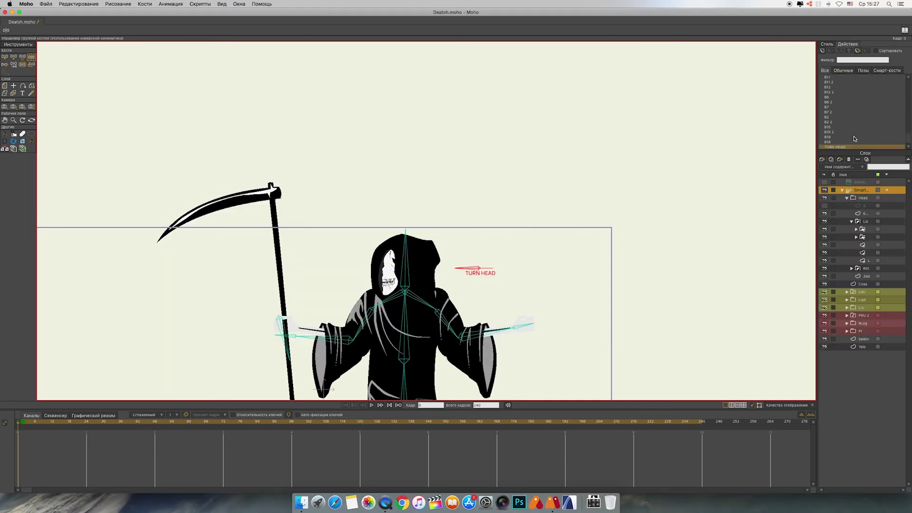
pyautogui.doubleClick(854, 146)
pyautogui.moveTo(20, 426); pyautogui.dragTo(156, 433)
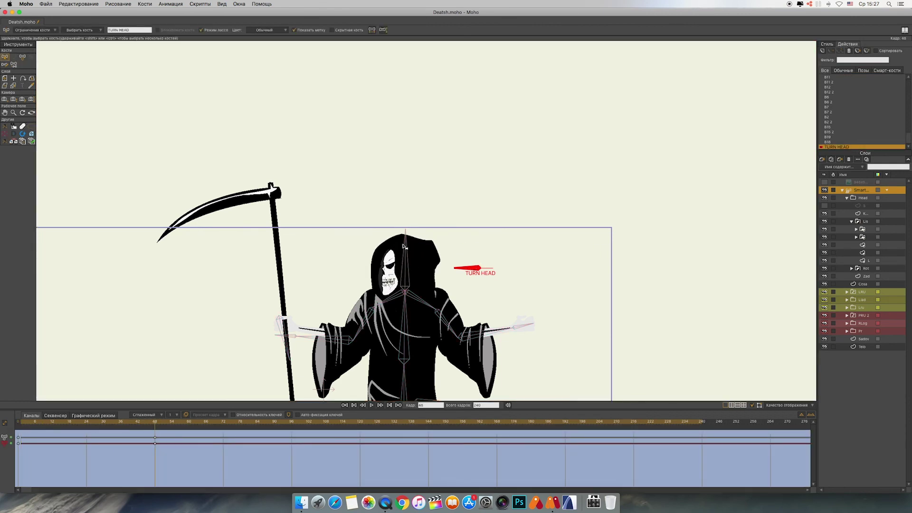
pyautogui.press('super+r')
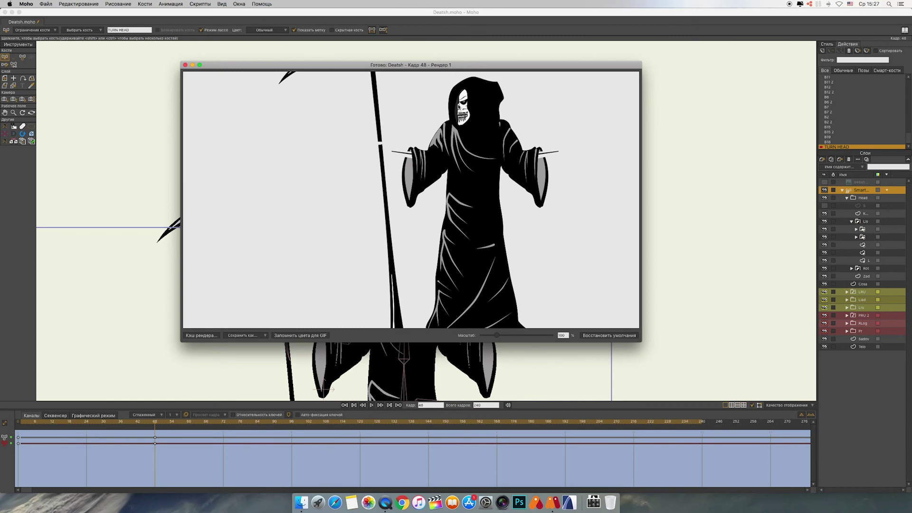
pyautogui.moveTo(477, 67); pyautogui.dragTo(472, 96)
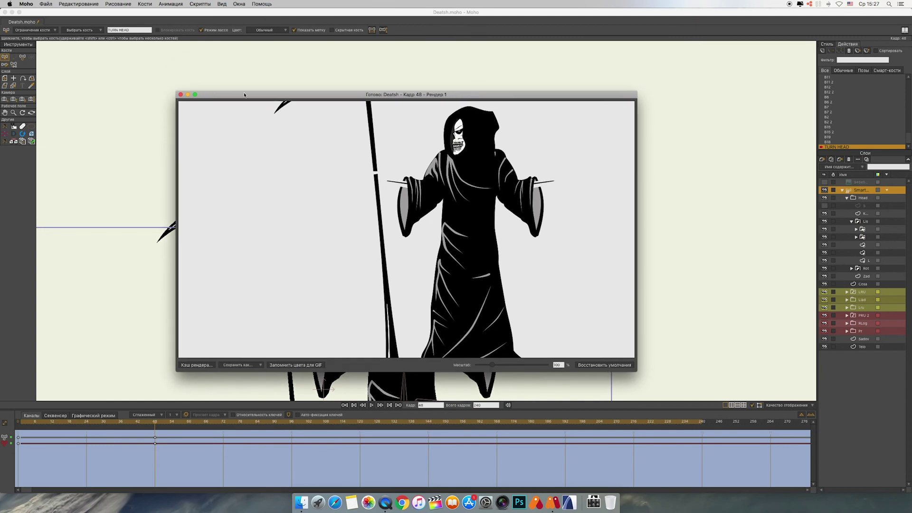
pyautogui.click(180, 95)
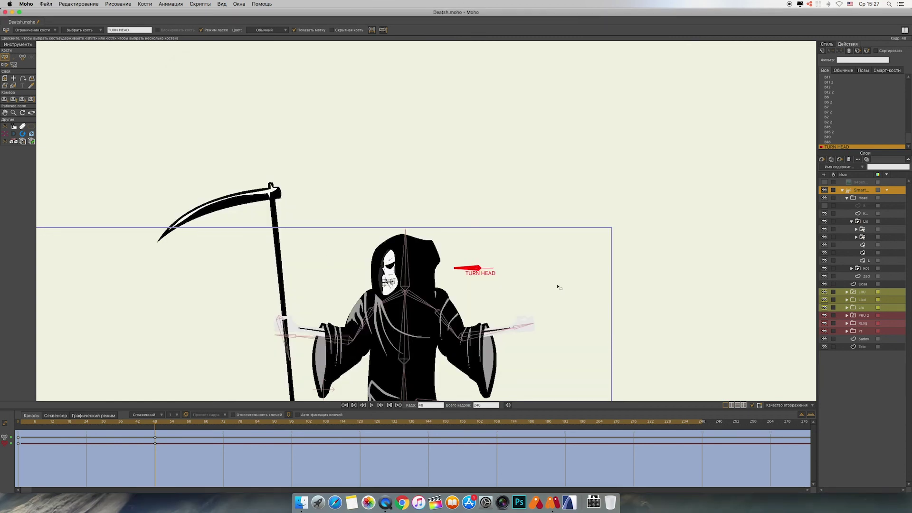
# Step: At frame 24, reshape the hood layer's dented upper front edge and face opening into a smooth curve by moving their points
pyautogui.scroll(3, 558, 287)
pyautogui.moveTo(612, 308); pyautogui.dragTo(663, 224)
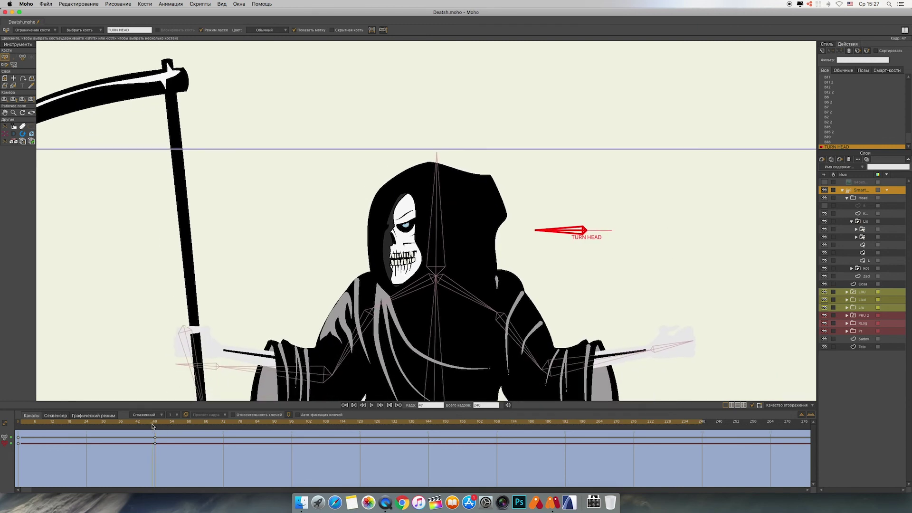
pyautogui.moveTo(155, 423); pyautogui.dragTo(87, 424)
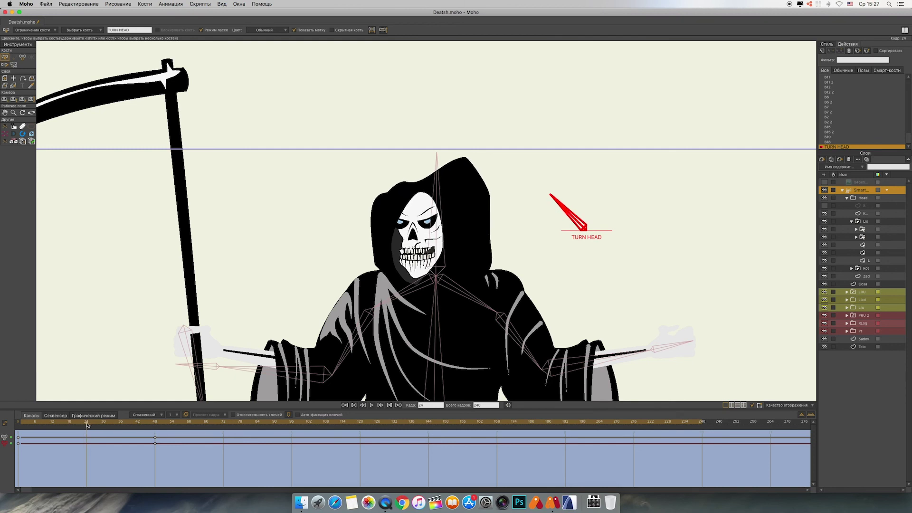
pyautogui.click(861, 213)
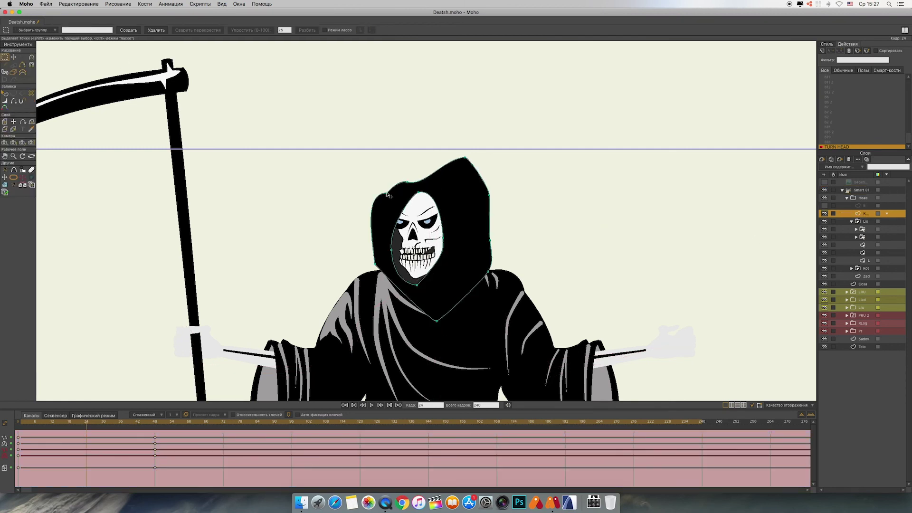
pyautogui.click(13, 57)
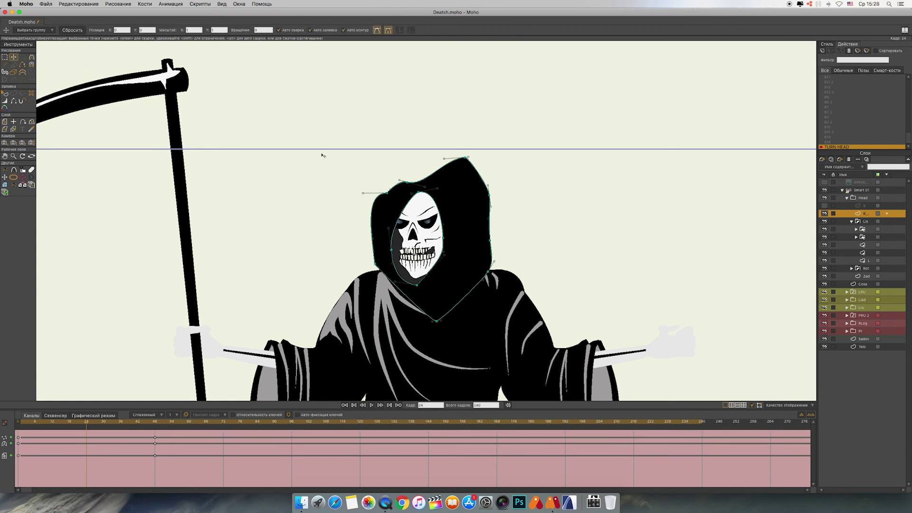
pyautogui.moveTo(390, 195); pyautogui.dragTo(376, 208)
pyautogui.moveTo(408, 183); pyautogui.dragTo(412, 177)
pyautogui.moveTo(428, 182); pyautogui.dragTo(432, 166)
pyautogui.moveTo(392, 251); pyautogui.dragTo(394, 250)
# Step: On the lower jaw layer at frame 24, move the front corner point slightly inward and down toward the teeth
pyautogui.scroll(6, 424, 260)
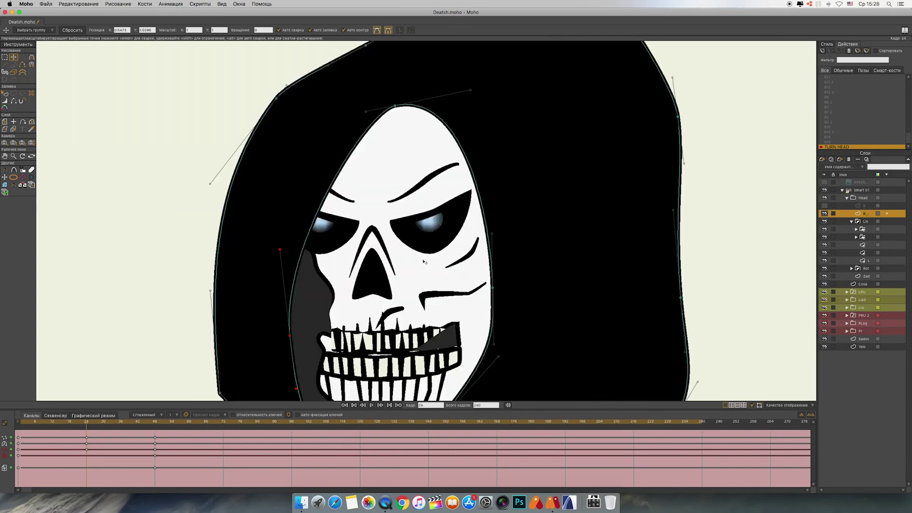
pyautogui.click(851, 268)
pyautogui.click(861, 284)
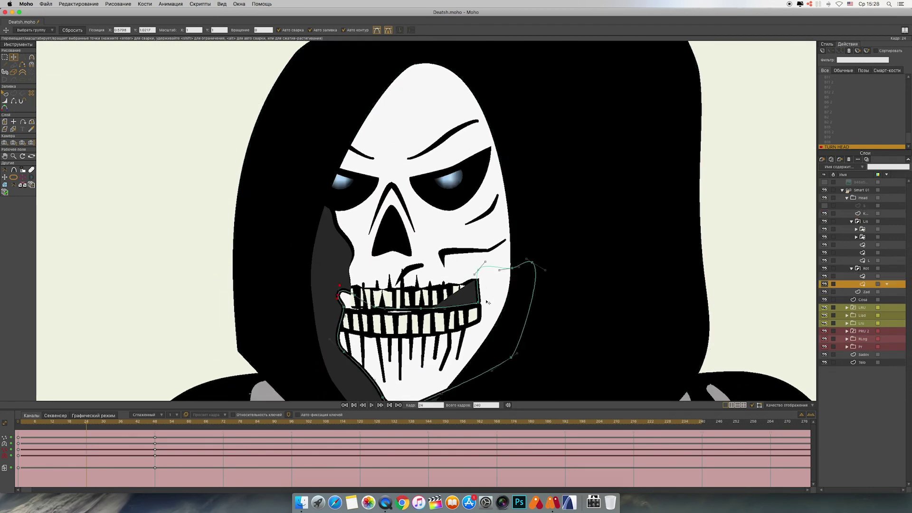
pyautogui.moveTo(339, 297)
pyautogui.mouseDown()
pyautogui.moveTo(352, 293)
pyautogui.moveTo(345, 303)
pyautogui.mouseUp()
# Step: On the upper skull layer at frame 24, push the front outline points outward from the cheek down to the upper teeth's corner
pyautogui.click(856, 277)
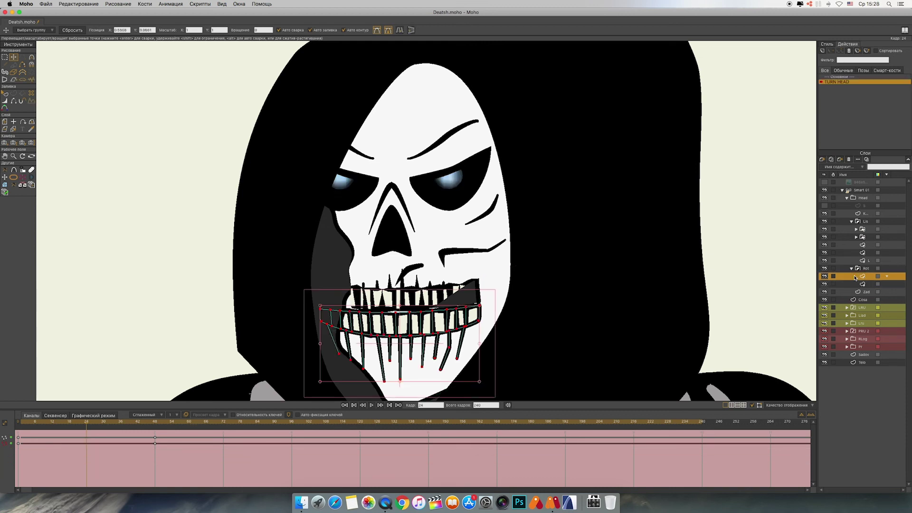
pyautogui.click(852, 261)
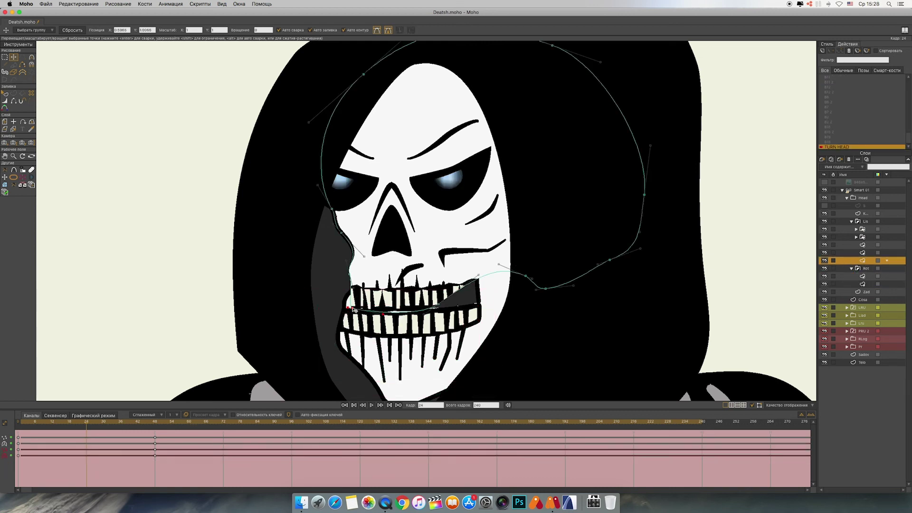
pyautogui.moveTo(353, 310); pyautogui.dragTo(349, 308)
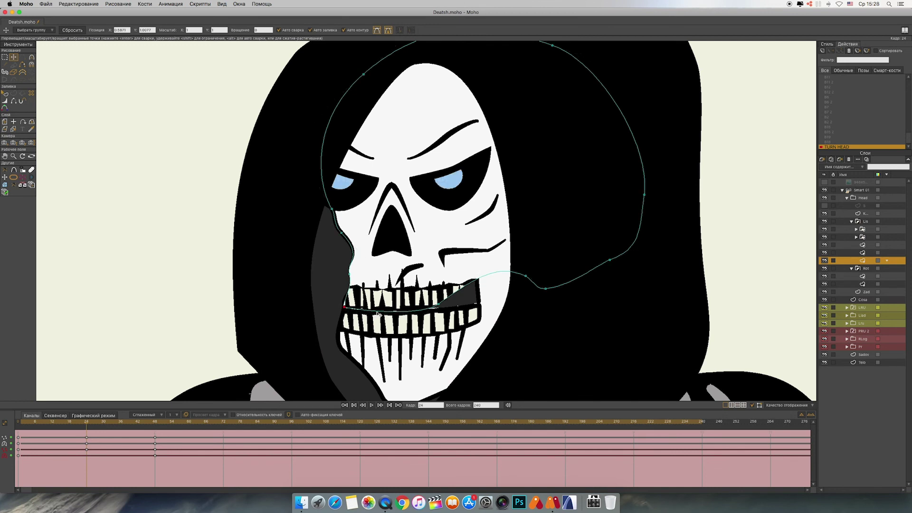
pyautogui.moveTo(349, 274); pyautogui.dragTo(344, 273)
pyautogui.moveTo(346, 306); pyautogui.dragTo(346, 306)
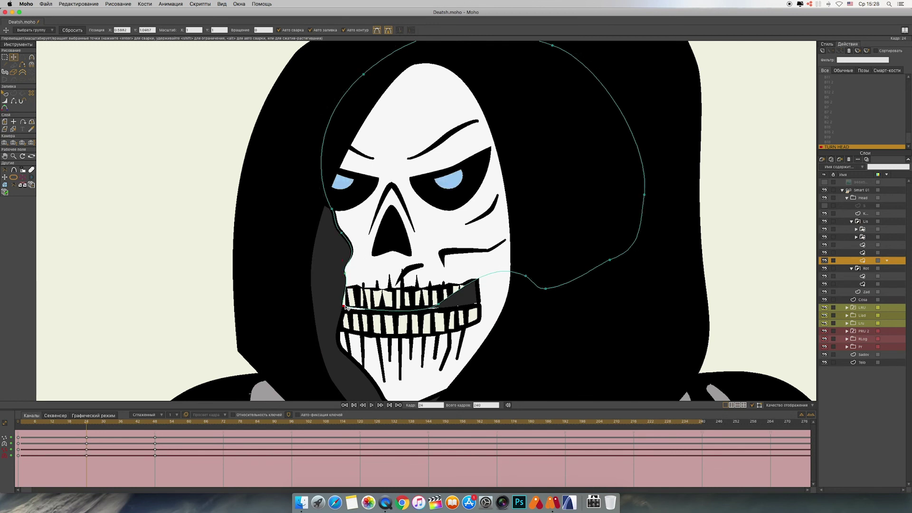
pyautogui.moveTo(345, 274); pyautogui.dragTo(340, 273)
pyautogui.moveTo(342, 233); pyautogui.dragTo(337, 233)
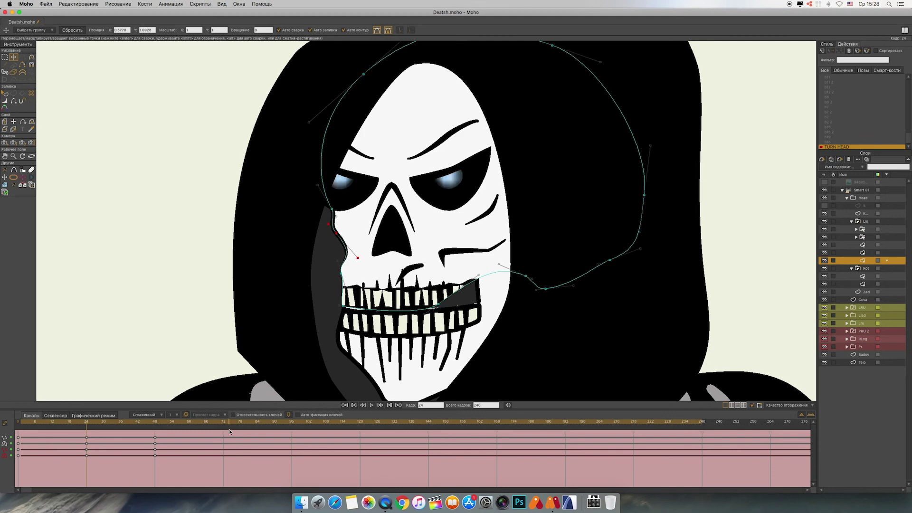
# Step: Scrub the head turn forward to the profile pose to check it, and return to the main action
pyautogui.moveTo(85, 426); pyautogui.dragTo(152, 444)
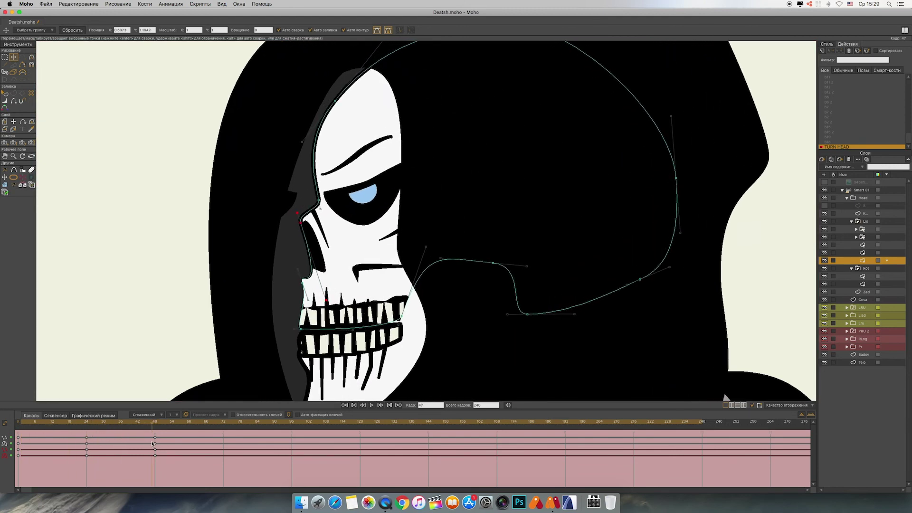
pyautogui.scroll(2, 856, 109)
pyautogui.doubleClick(849, 77)
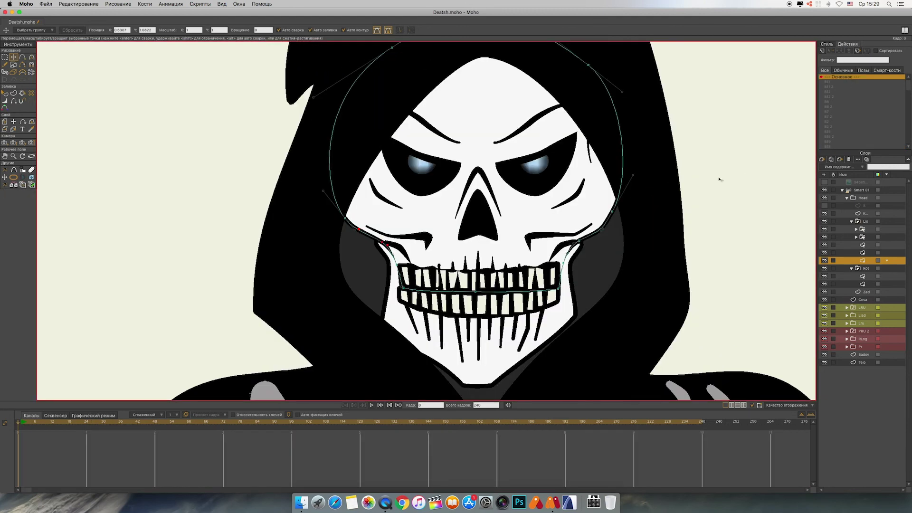
pyautogui.press('super+minus')
pyautogui.scroll(2, 734, 195)
pyautogui.scroll(-5, 737, 164)
pyautogui.scroll(-2, 738, 165)
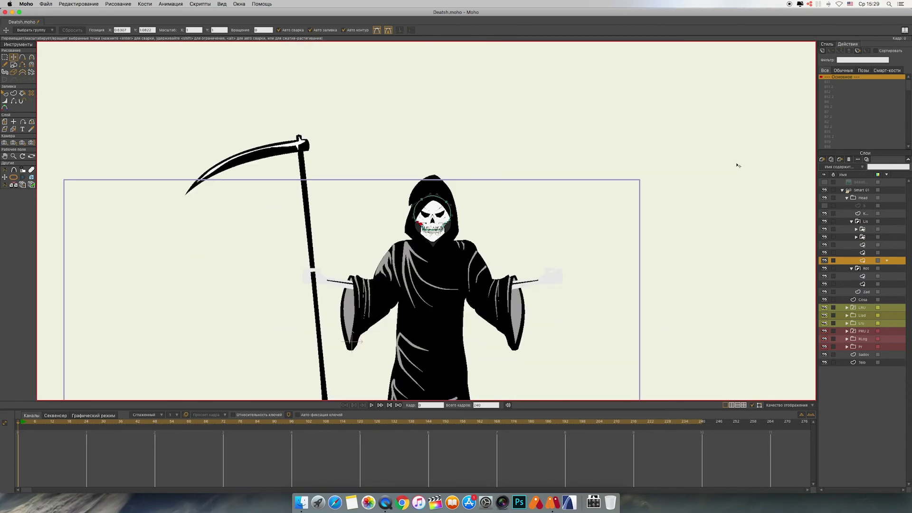
pyautogui.scroll(-2, 738, 165)
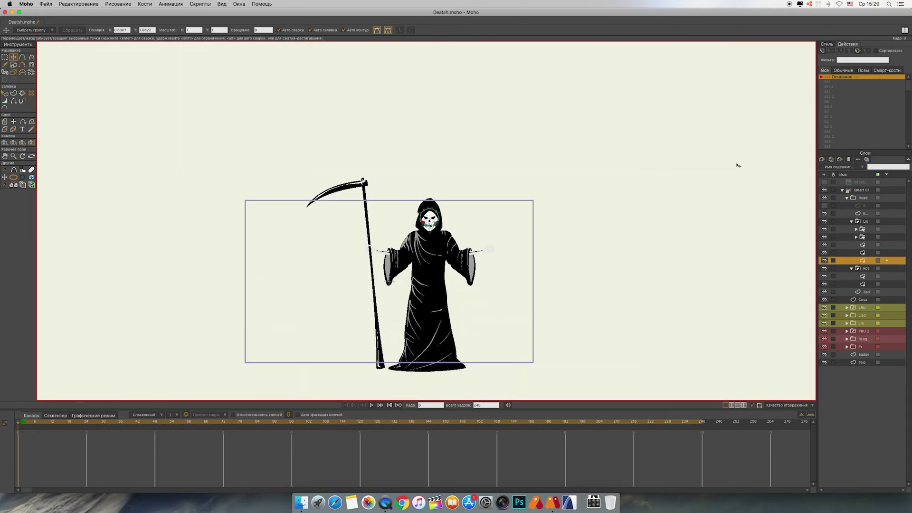
# Step: Select the character's bone layer and enlarge it until the head and shoulders fill the camera frame
pyautogui.click(849, 193)
pyautogui.press('m')
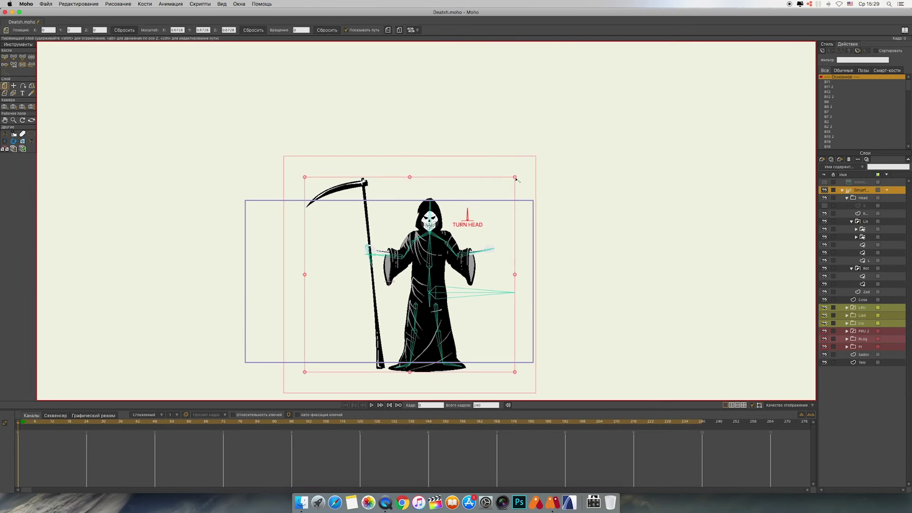
pyautogui.moveTo(516, 179); pyautogui.dragTo(517, 222)
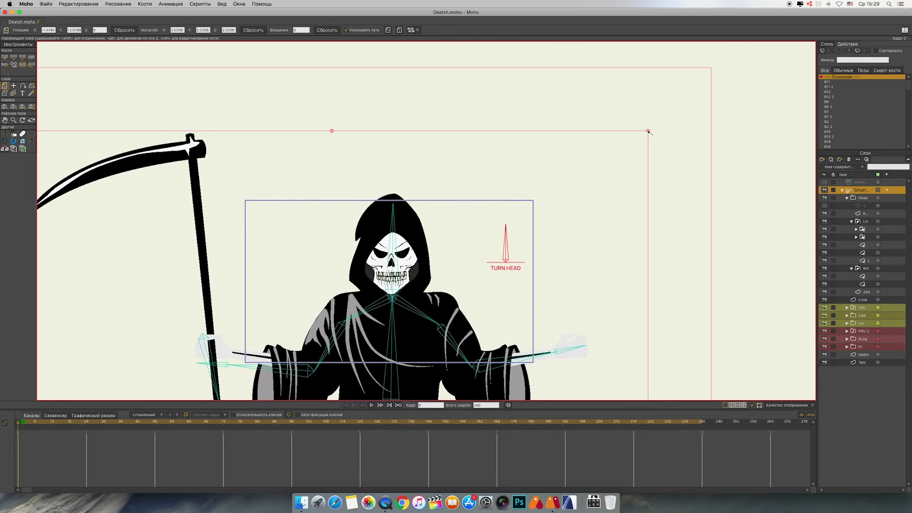
pyautogui.moveTo(648, 132); pyautogui.dragTo(741, 93)
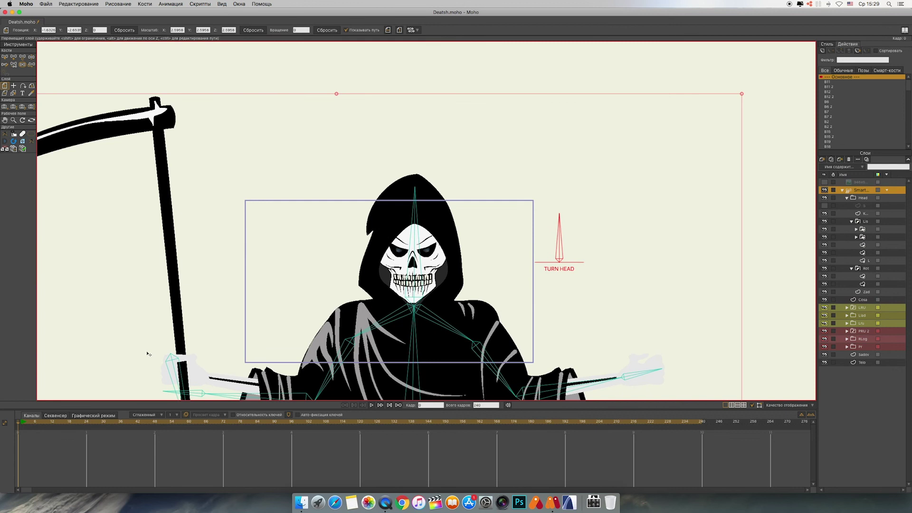
# Step: At frame 1, rotate the TURN HEAD bone partway toward the profile, render the frame to check the pose, and undo the rotation
pyautogui.click(20, 424)
pyautogui.click(31, 57)
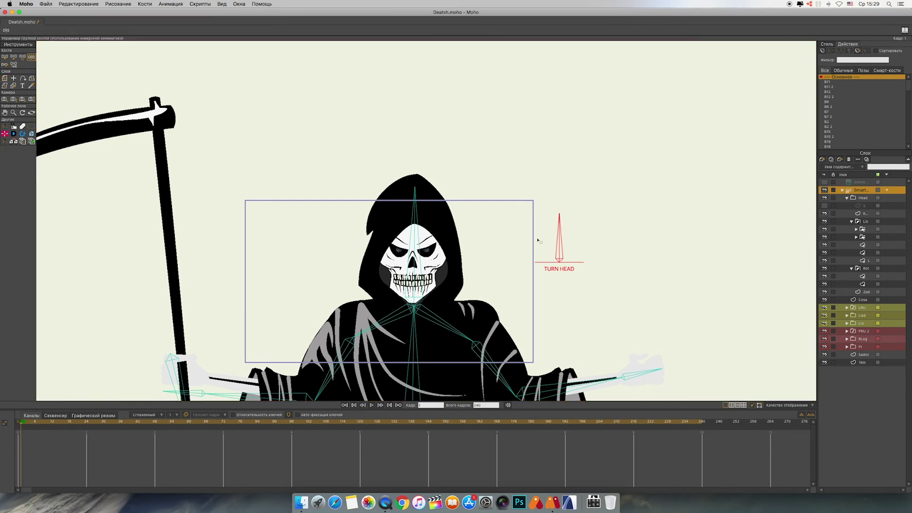
pyautogui.moveTo(542, 240); pyautogui.dragTo(520, 236)
pyautogui.press('super+r')
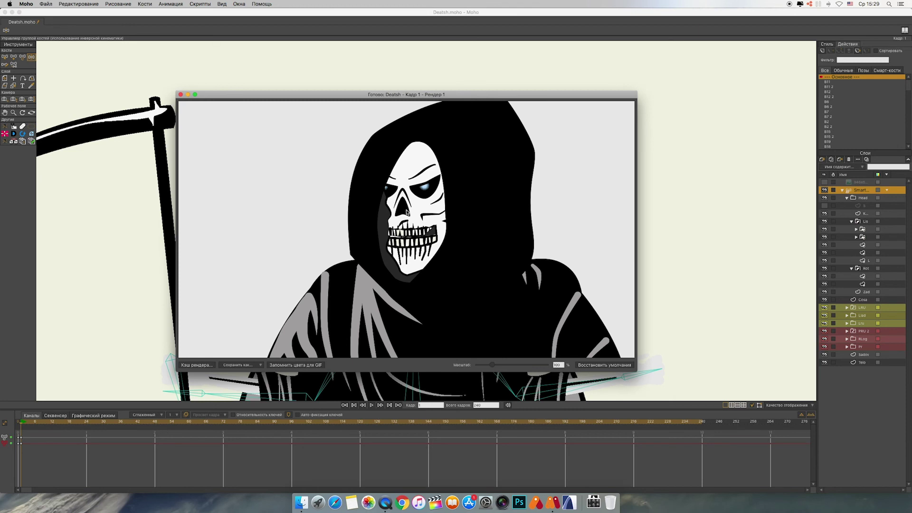
pyautogui.click(180, 94)
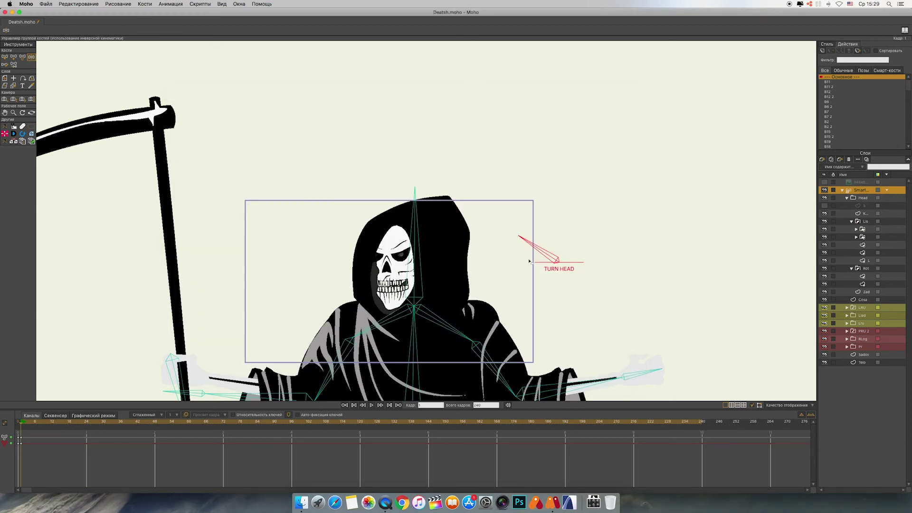
pyautogui.press('super+z')
# Step: Rotate the TURN HEAD bone all the way to the profile, render the frame to check it, and undo the rotation
pyautogui.moveTo(560, 235); pyautogui.dragTo(503, 264)
pyautogui.press('super+r')
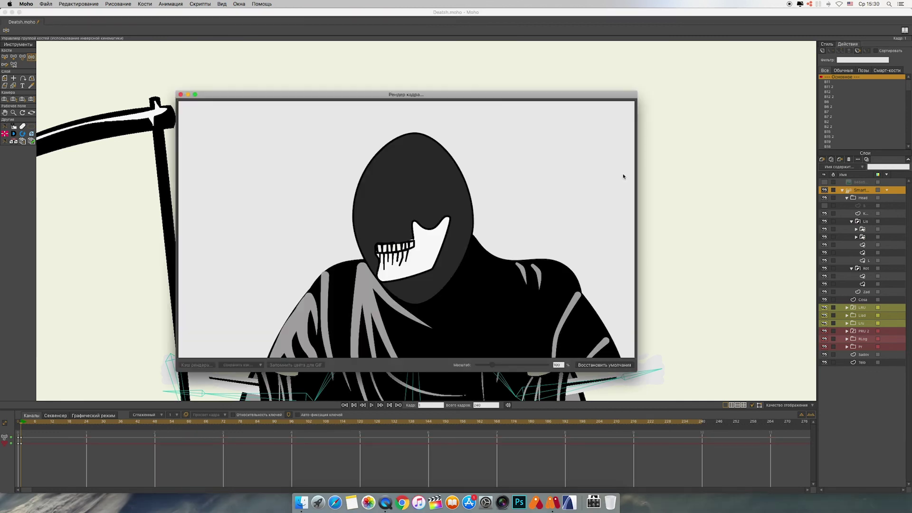
pyautogui.click(181, 95)
pyautogui.scroll(-5, 693, 154)
pyautogui.scroll(5, 692, 155)
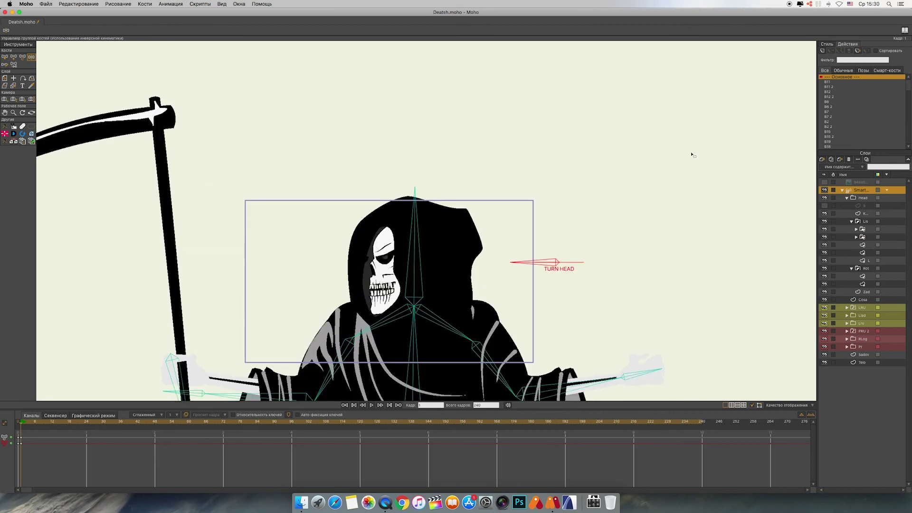
pyautogui.press('super+z')
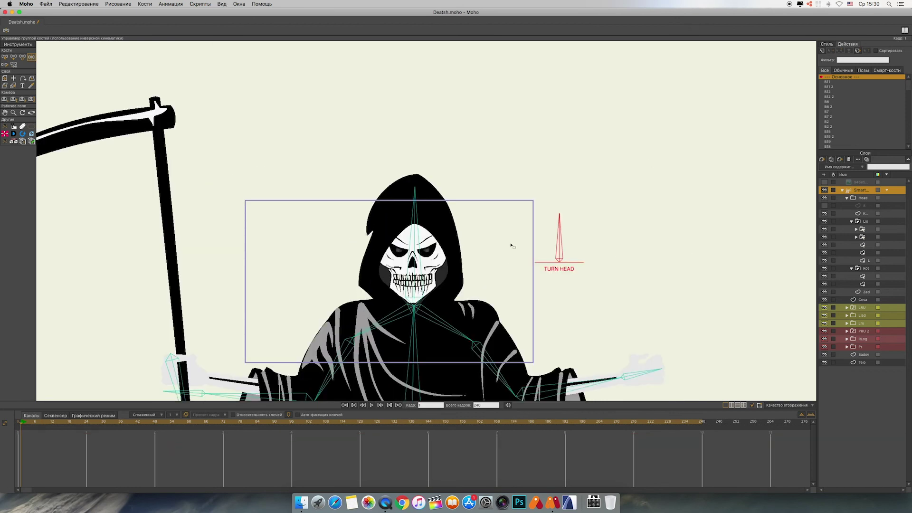
# Step: Swing the TURN HEAD bone through its range to check the head motion, undo it, and return to frame 0
pyautogui.moveTo(560, 222); pyautogui.dragTo(486, 276)
pyautogui.moveTo(559, 205)
pyautogui.mouseDown()
pyautogui.moveTo(512, 257)
pyautogui.moveTo(559, 210)
pyautogui.mouseUp()
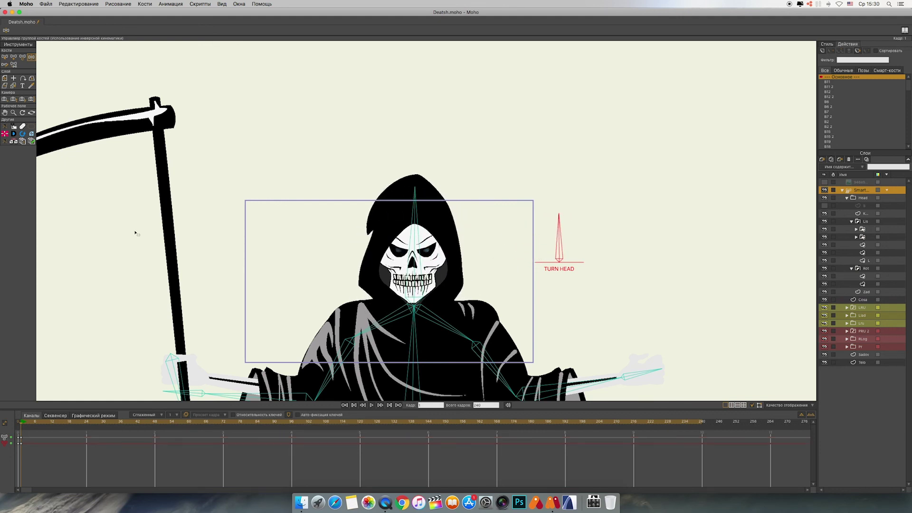
pyautogui.press('super+z')
pyautogui.click(353, 405)
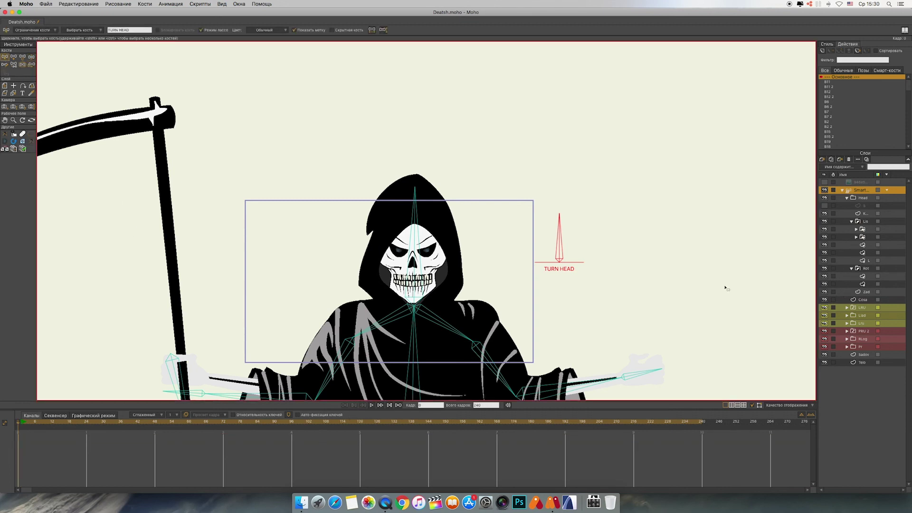
# Step: In the TURN HEAD action at frame 48, raise the Head layer slightly above the shoulders
pyautogui.scroll(-1, 886, 103)
pyautogui.doubleClick(863, 147)
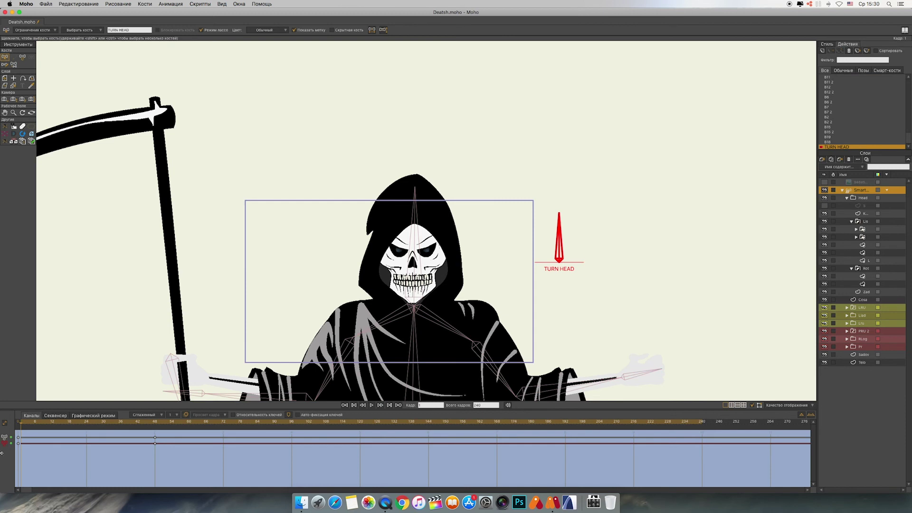
pyautogui.moveTo(21, 425); pyautogui.dragTo(154, 434)
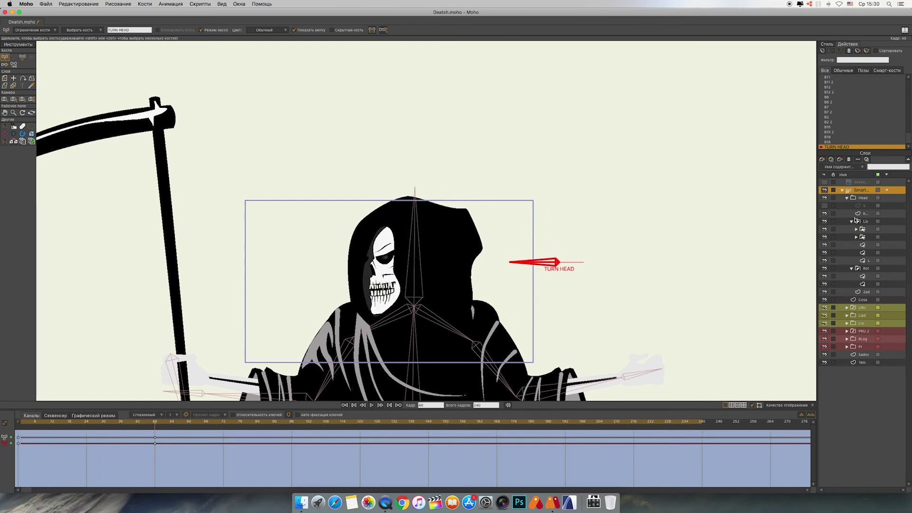
pyautogui.click(854, 198)
pyautogui.click(404, 271)
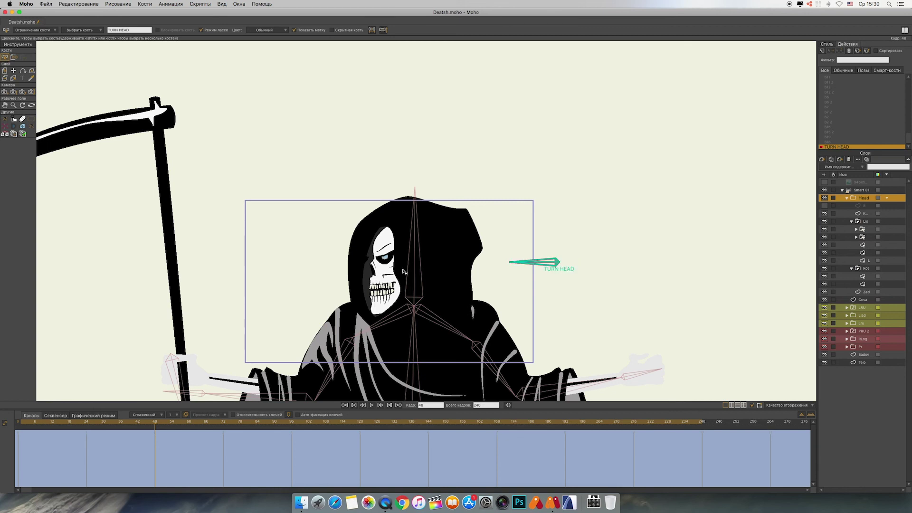
pyautogui.click(68, 95)
pyautogui.click(4, 70)
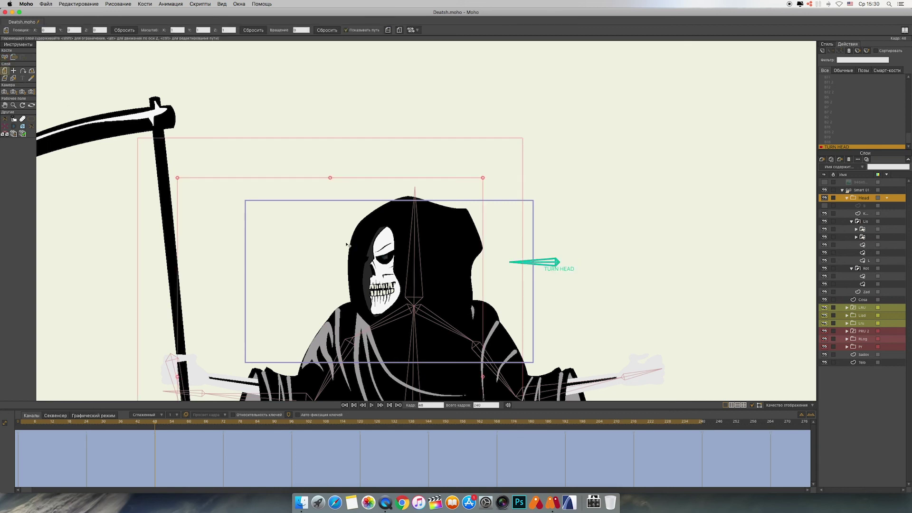
pyautogui.moveTo(396, 264); pyautogui.dragTo(399, 243)
pyautogui.scroll(2, 870, 89)
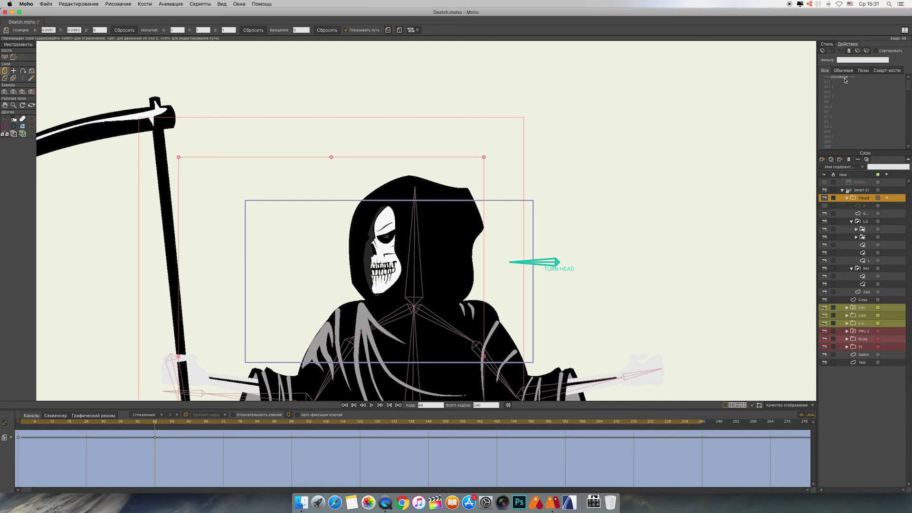
# Step: Return to the main action, test the raised head by swinging the TURN HEAD bone, undo the test, and go to frame 0
pyautogui.doubleClick(844, 78)
pyautogui.click(5, 57)
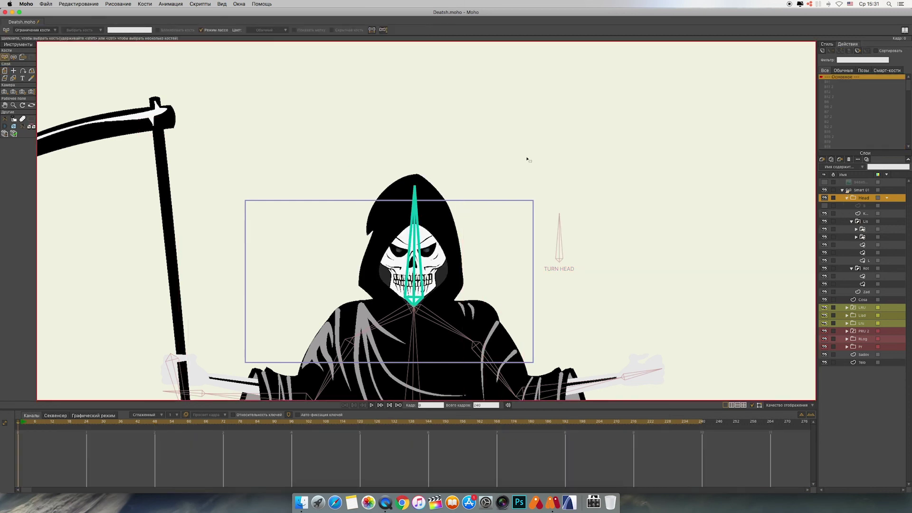
pyautogui.click(849, 190)
pyautogui.click(31, 57)
pyautogui.moveTo(560, 224)
pyautogui.mouseDown()
pyautogui.moveTo(513, 259)
pyautogui.moveTo(519, 246)
pyautogui.moveTo(539, 228)
pyautogui.moveTo(493, 291)
pyautogui.moveTo(559, 216)
pyautogui.moveTo(525, 248)
pyautogui.moveTo(507, 247)
pyautogui.moveTo(559, 216)
pyautogui.mouseUp()
pyautogui.click(21, 422)
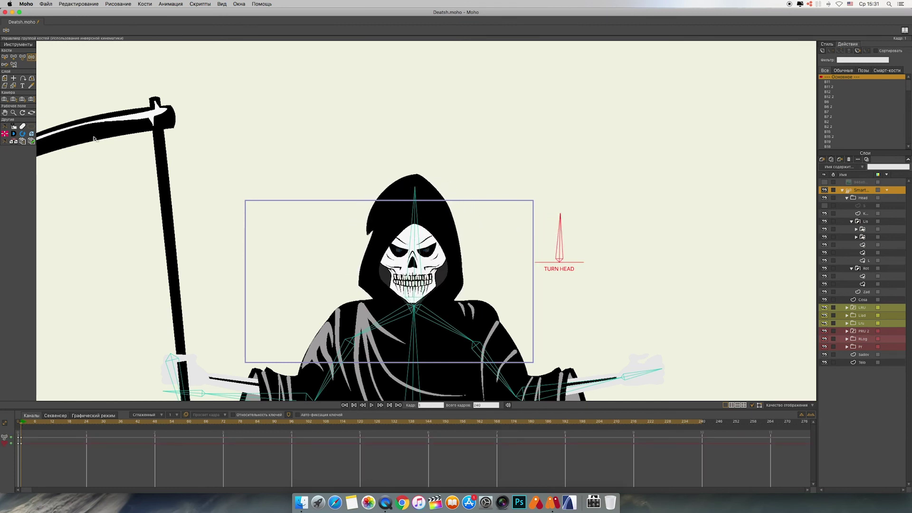
pyautogui.click(5, 57)
pyautogui.press('super+z')
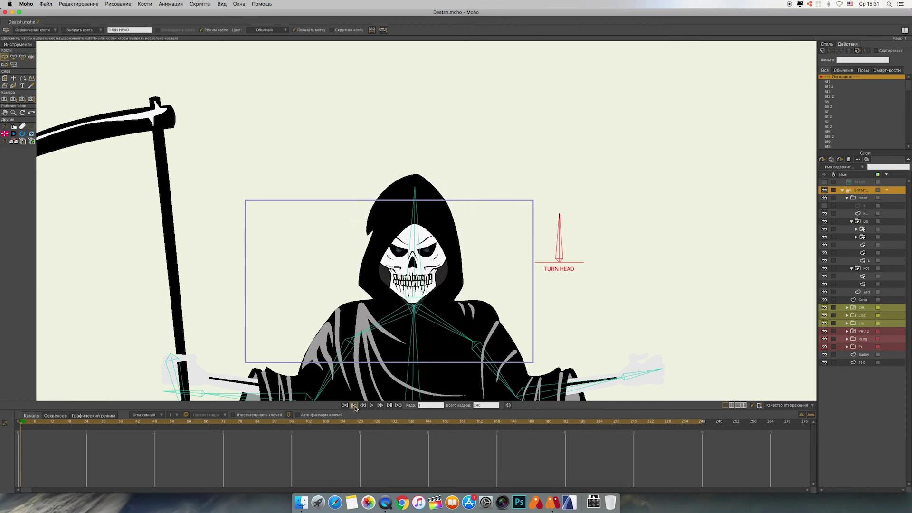
pyautogui.click(354, 406)
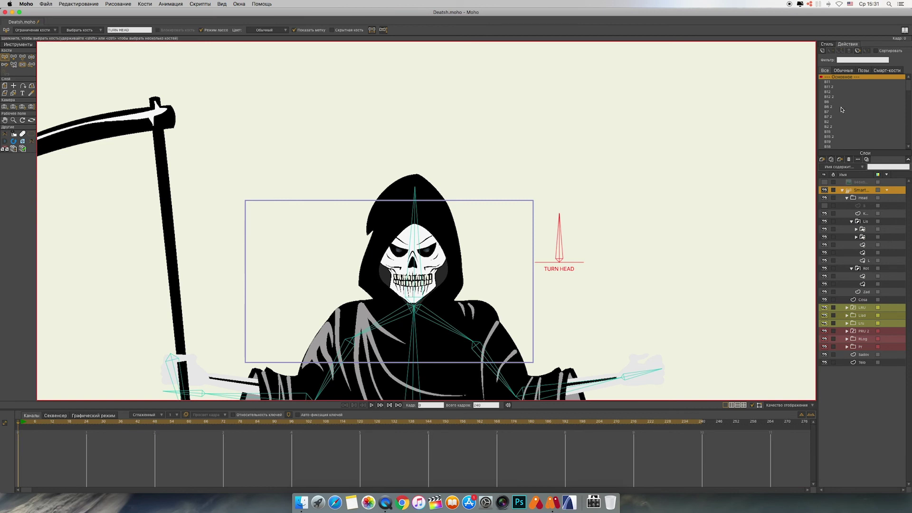
# Step: Show the skull reference image, flip it horizontally, and enlarge it over the character's face
pyautogui.click(825, 182)
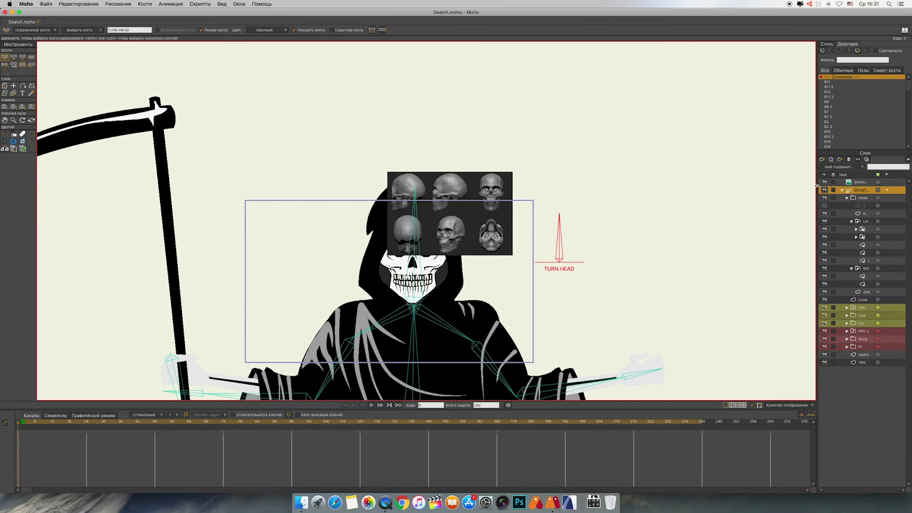
pyautogui.click(372, 31)
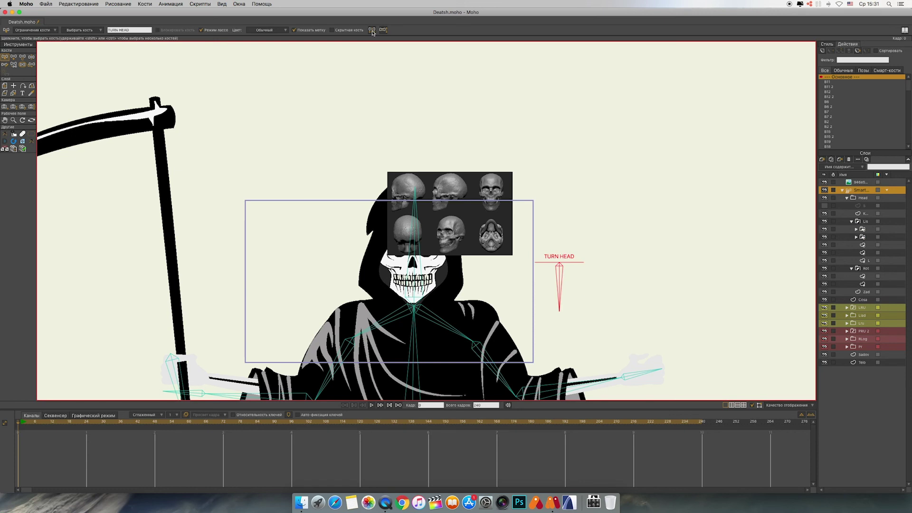
pyautogui.press('super+z')
pyautogui.press('Up')
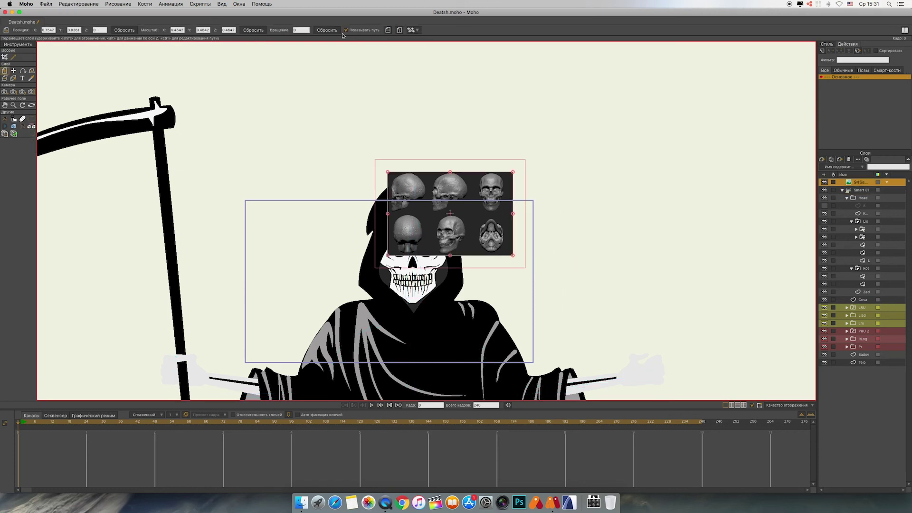
pyautogui.click(388, 31)
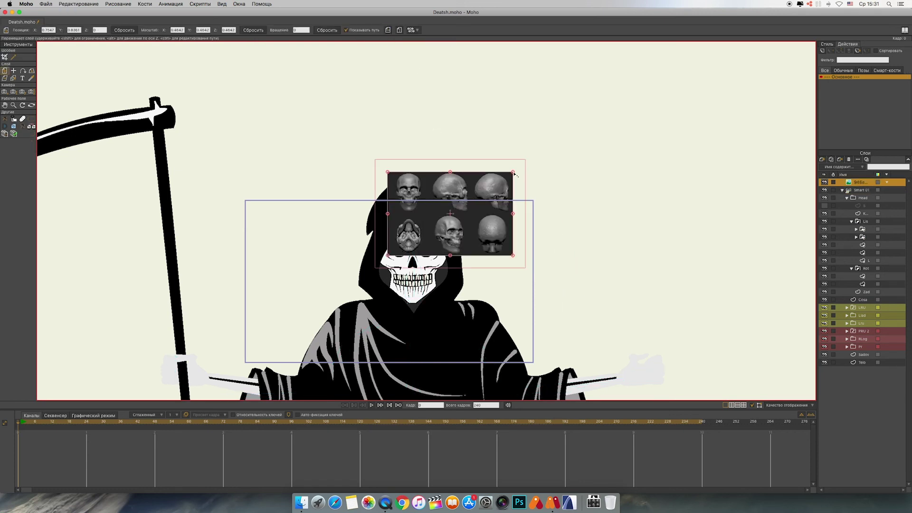
pyautogui.moveTo(513, 172); pyautogui.dragTo(590, 130)
pyautogui.moveTo(498, 169); pyautogui.dragTo(467, 254)
pyautogui.moveTo(554, 210)
pyautogui.mouseDown()
pyautogui.moveTo(534, 197)
pyautogui.moveTo(554, 259)
pyautogui.moveTo(550, 195)
pyautogui.moveTo(557, 207)
pyautogui.mouseUp()
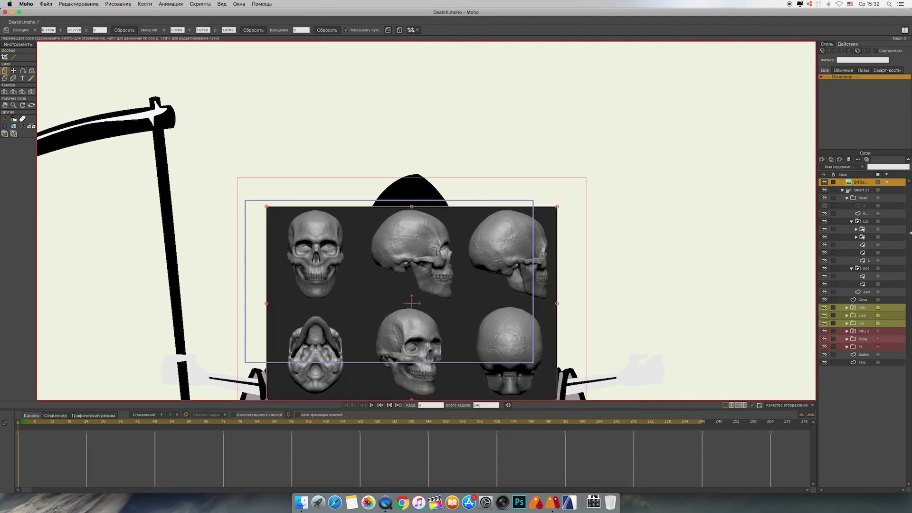
# Step: Fine-tune the reference image's size and position so its middle side-view skull fits the upper skull layer's outline
pyautogui.click(855, 261)
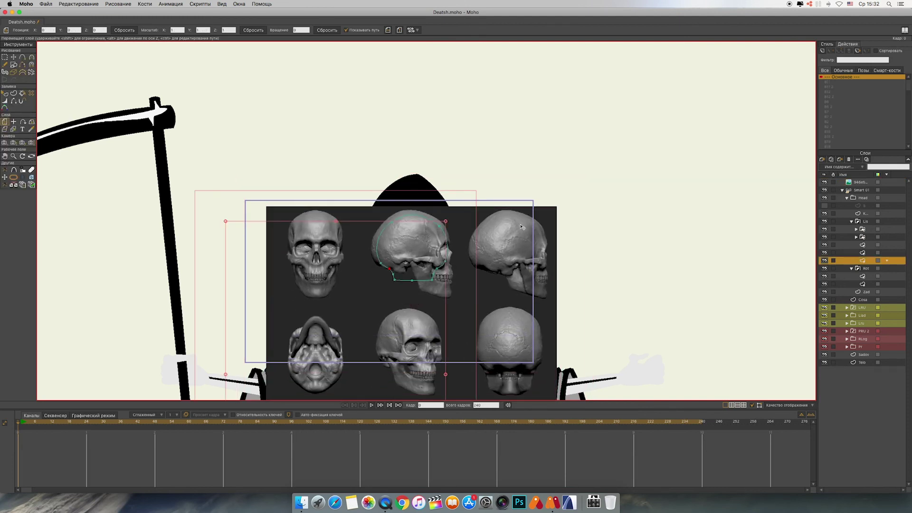
pyautogui.click(850, 184)
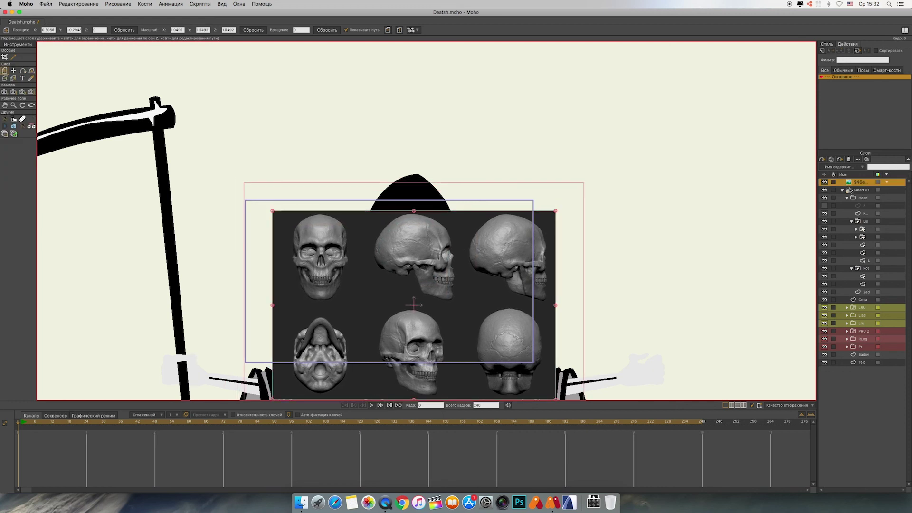
pyautogui.click(853, 262)
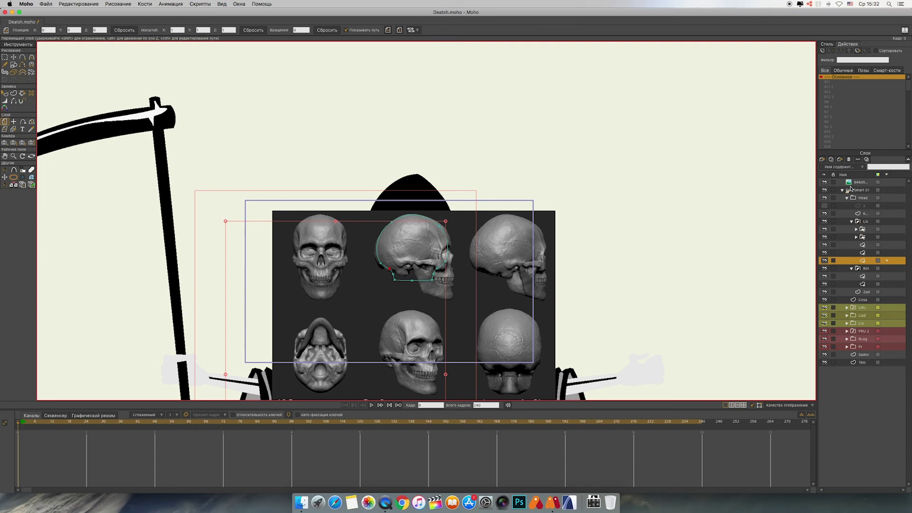
pyautogui.click(850, 185)
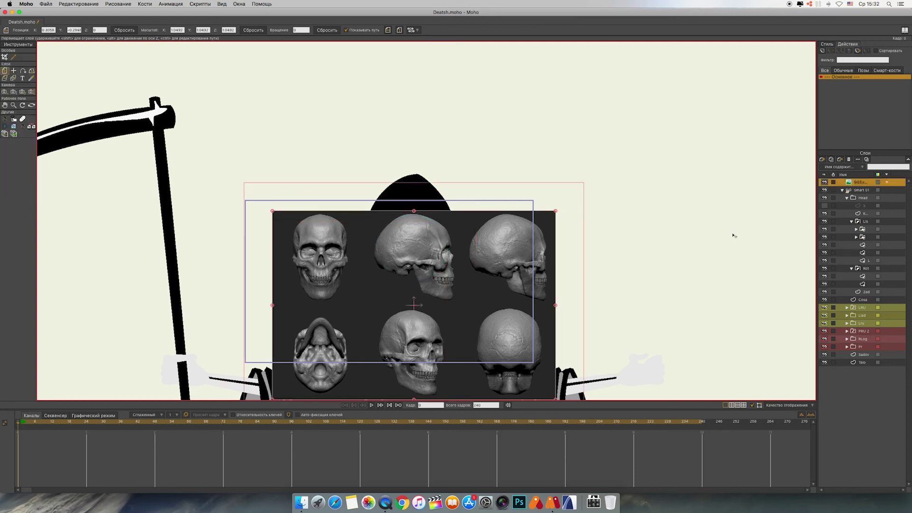
# Step: Create the TURN HEAD 2 action on the bone layer and rotate the TURN HEAD bone rightward to horizontal at frame 48
pyautogui.click(846, 190)
pyautogui.click(823, 51)
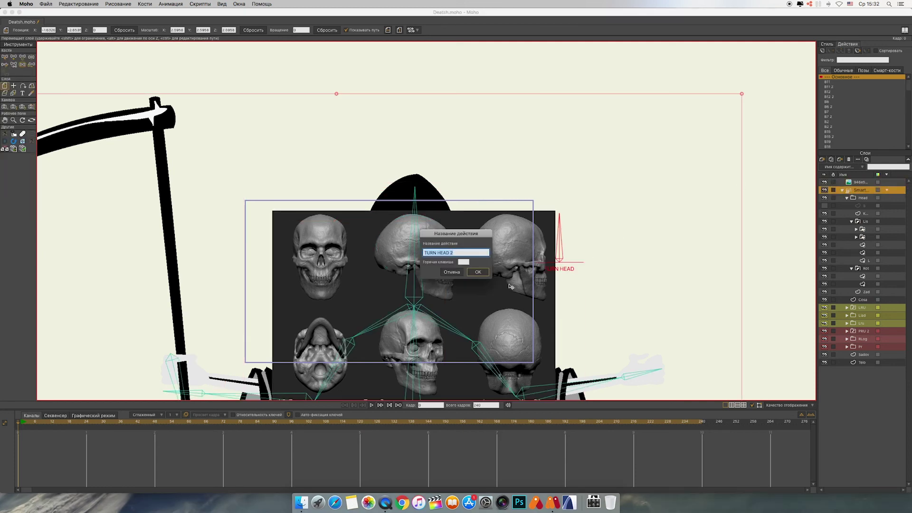
pyautogui.click(483, 277)
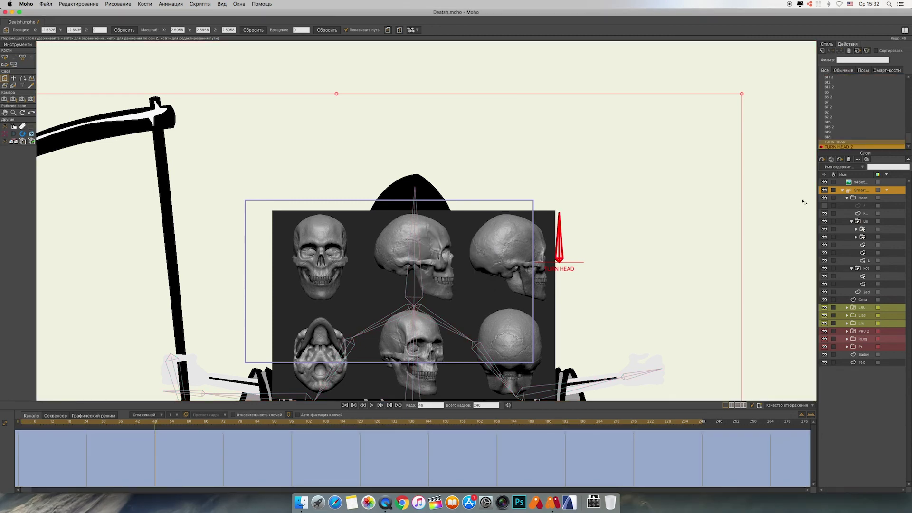
pyautogui.press('t')
pyautogui.moveTo(561, 235); pyautogui.dragTo(583, 269)
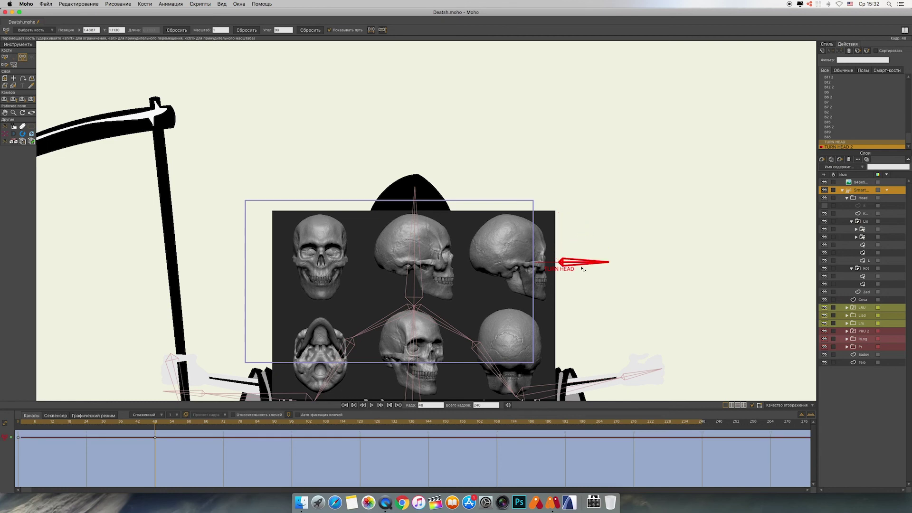
# Step: On the upper skull layer, reshape the outline's back and crown to follow the middle reference skull's side view
pyautogui.click(851, 261)
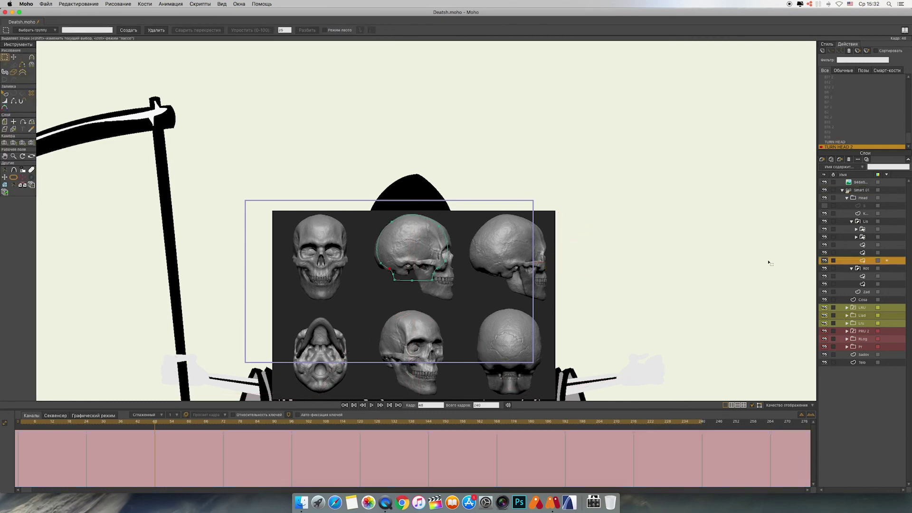
pyautogui.press('super+equal')
pyautogui.moveTo(530, 338); pyautogui.dragTo(567, 264)
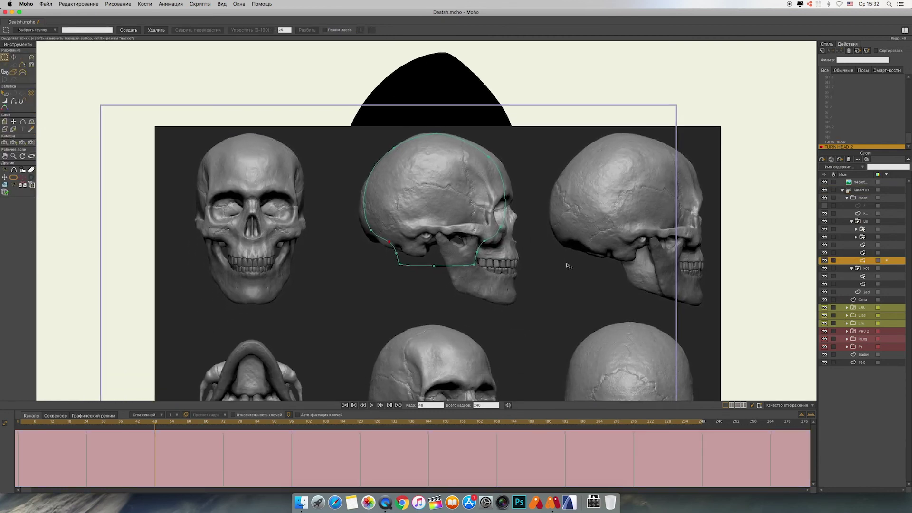
pyautogui.press('super+equal')
pyautogui.moveTo(651, 231); pyautogui.dragTo(621, 258)
pyautogui.click(14, 58)
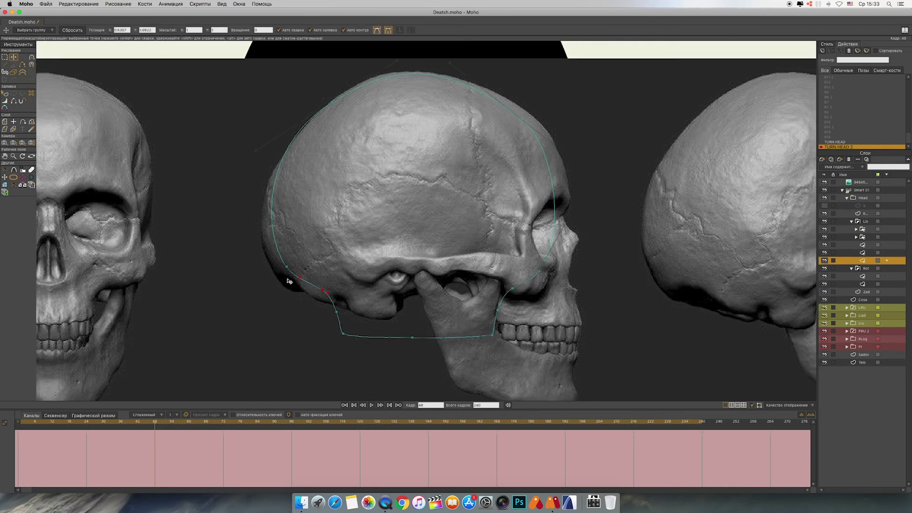
pyautogui.moveTo(288, 269); pyautogui.dragTo(279, 277)
pyautogui.moveTo(333, 103); pyautogui.dragTo(331, 101)
pyautogui.moveTo(518, 118); pyautogui.dragTo(521, 108)
# Step: Move the upper skull's front points onto the reference's brow, nose bone and upper jaw
pyautogui.moveTo(545, 260); pyautogui.dragTo(571, 199)
pyautogui.moveTo(513, 289); pyautogui.dragTo(580, 243)
pyautogui.moveTo(499, 311); pyautogui.dragTo(579, 290)
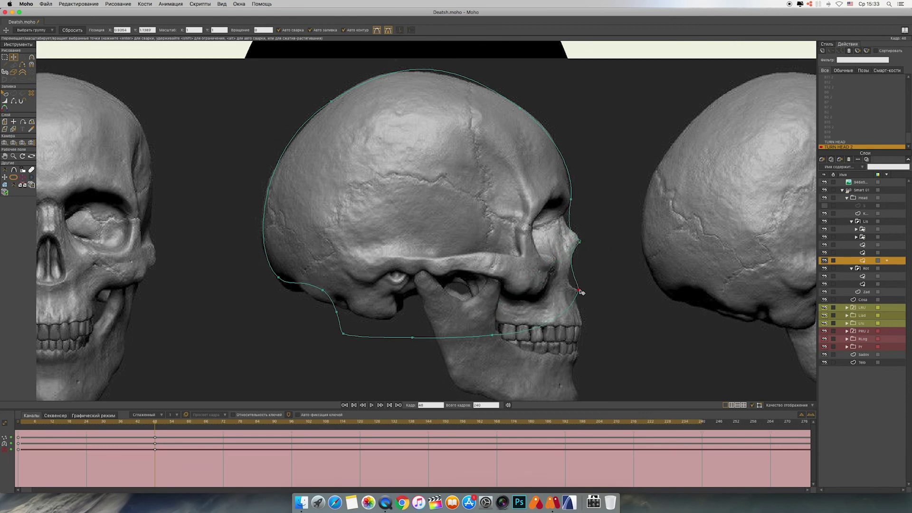
pyautogui.click(496, 335)
pyautogui.moveTo(497, 335); pyautogui.dragTo(570, 331)
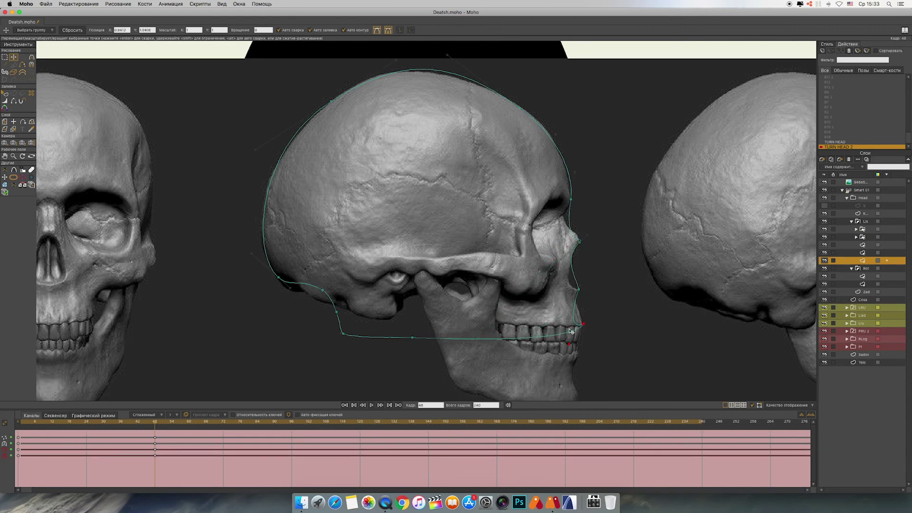
# Step: Reposition the upper skull's lower points along the teeth, below the cheekbone and at the base of the skull
pyautogui.moveTo(416, 338); pyautogui.dragTo(581, 341)
pyautogui.moveTo(344, 334); pyautogui.dragTo(501, 338)
pyautogui.moveTo(336, 312); pyautogui.dragTo(503, 289)
pyautogui.moveTo(323, 291); pyautogui.dragTo(390, 322)
# Step: Refine the upper skull's curves over the crown, forehead and brow to hug the reference
pyautogui.scroll(5, 628, 275)
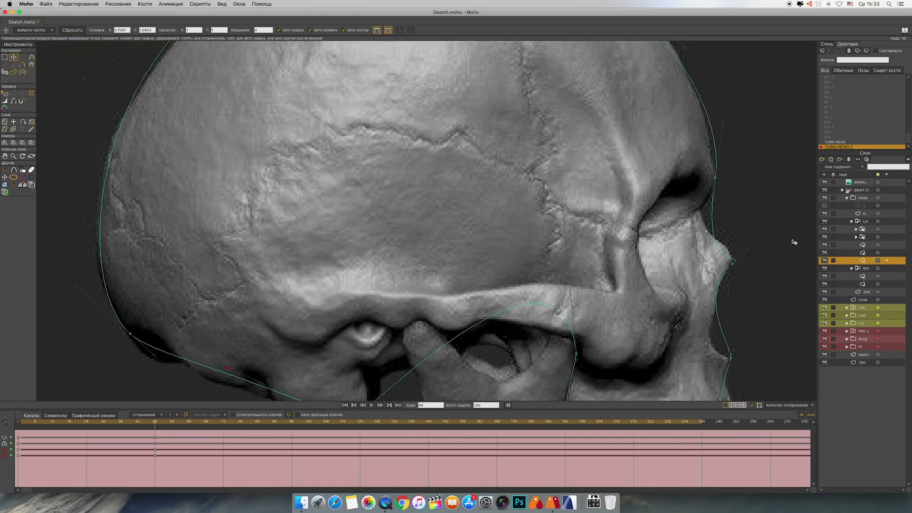
pyautogui.scroll(2, 794, 242)
pyautogui.scroll(-5, 671, 231)
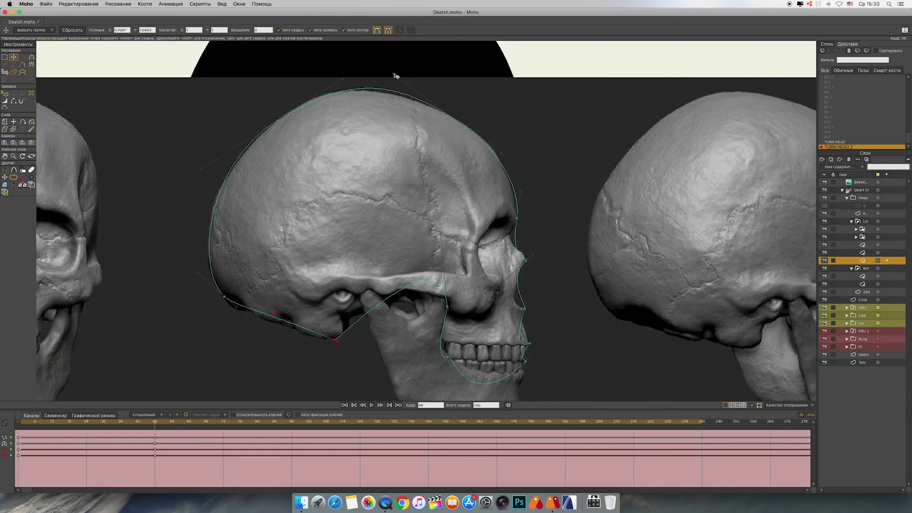
pyautogui.moveTo(394, 74); pyautogui.dragTo(403, 82)
pyautogui.moveTo(465, 126); pyautogui.dragTo(467, 126)
pyautogui.moveTo(517, 218)
pyautogui.mouseDown()
pyautogui.moveTo(517, 227)
pyautogui.moveTo(524, 209)
pyautogui.mouseUp()
# Step: Adjust the points and curve handles along the nose bone and upper jaw to match the reference's front profile
pyautogui.press('super+a')
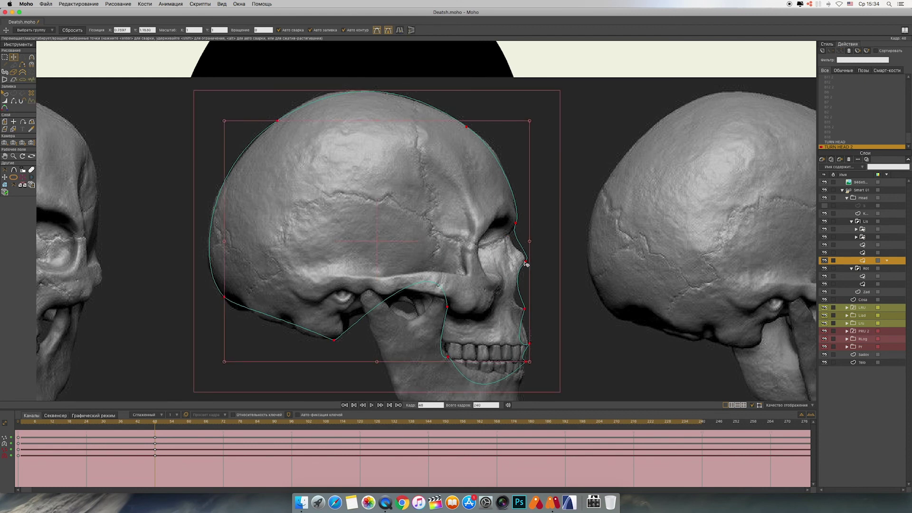
pyautogui.click(525, 261)
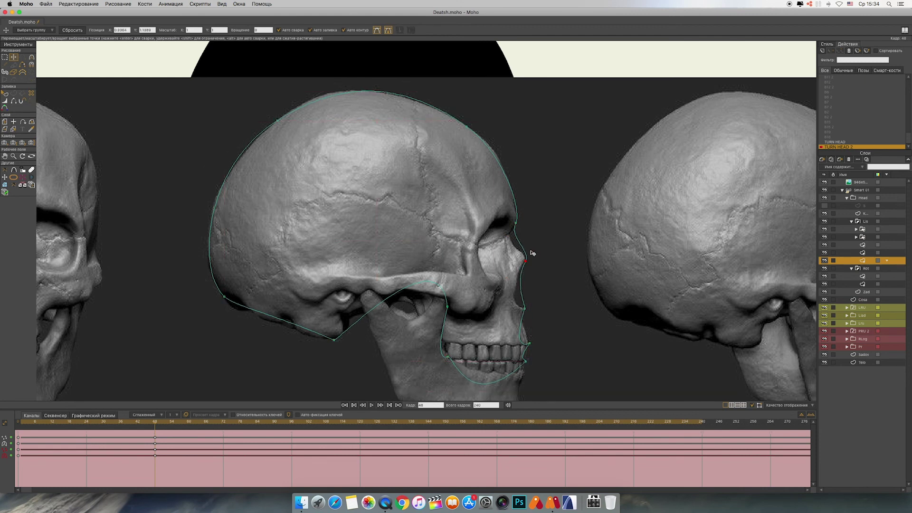
pyautogui.moveTo(525, 307); pyautogui.dragTo(525, 308)
pyautogui.moveTo(551, 347); pyautogui.dragTo(520, 317)
pyautogui.click(526, 261)
pyautogui.moveTo(510, 238); pyautogui.dragTo(497, 248)
pyautogui.moveTo(580, 326); pyautogui.dragTo(566, 266)
pyautogui.moveTo(501, 303); pyautogui.dragTo(515, 289)
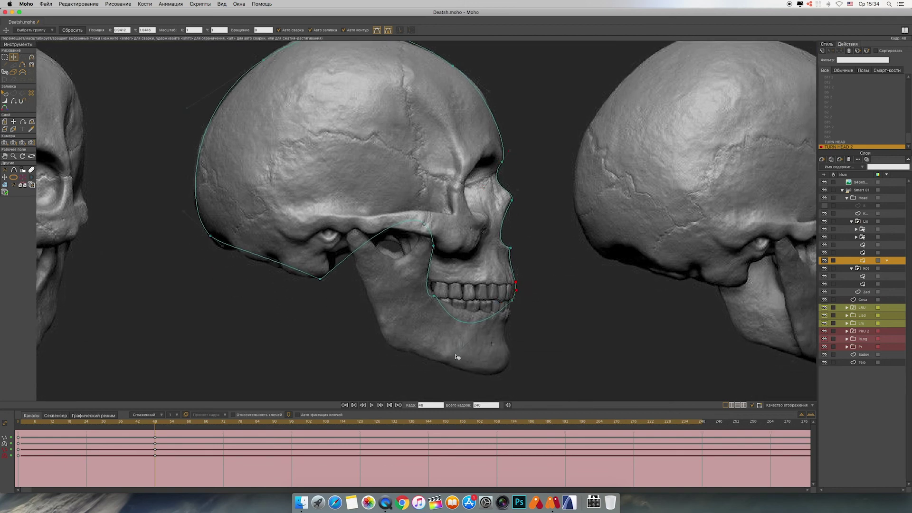
# Step: Refine the upper skull's lower edge along the tooth line, under the cheekbone and around the skull base
pyautogui.moveTo(456, 356); pyautogui.dragTo(479, 302)
pyautogui.click(440, 295)
pyautogui.moveTo(418, 295); pyautogui.dragTo(421, 295)
pyautogui.moveTo(425, 177); pyautogui.dragTo(429, 202)
pyautogui.moveTo(258, 254); pyautogui.dragTo(252, 261)
pyautogui.moveTo(324, 281); pyautogui.dragTo(323, 281)
pyautogui.moveTo(241, 273); pyautogui.dragTo(252, 270)
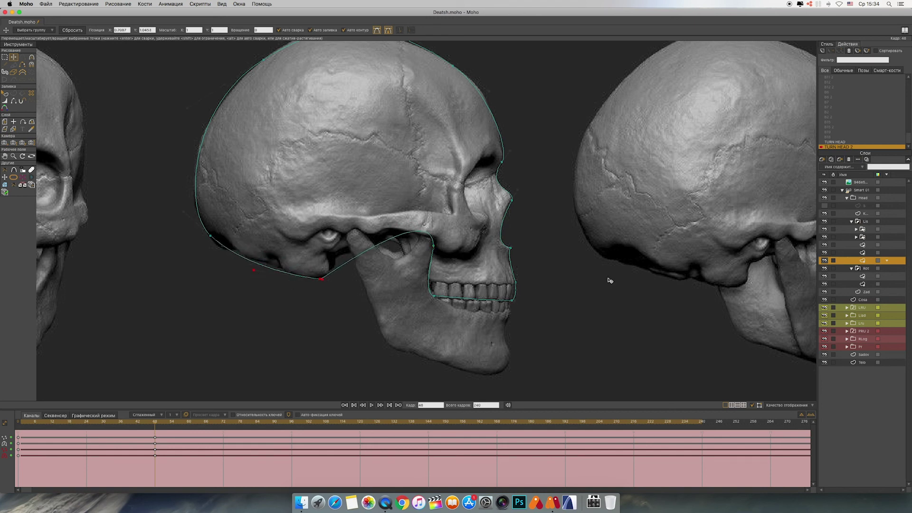
pyautogui.moveTo(615, 304); pyautogui.dragTo(629, 321)
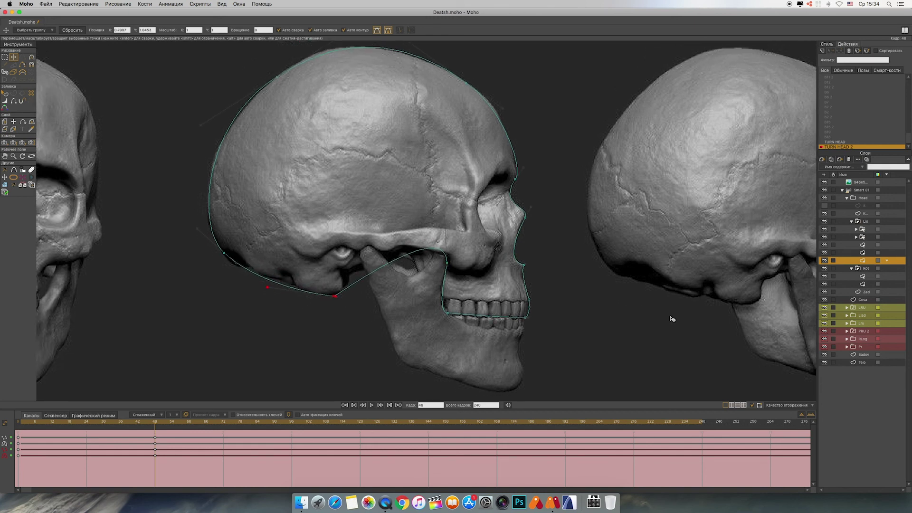
# Step: On the lower jaw layer, move the front and tooth-line points onto the reference's chin and lower teeth
pyautogui.click(852, 285)
pyautogui.scroll(-4, 608, 290)
pyautogui.hscroll(-1, 616, 250)
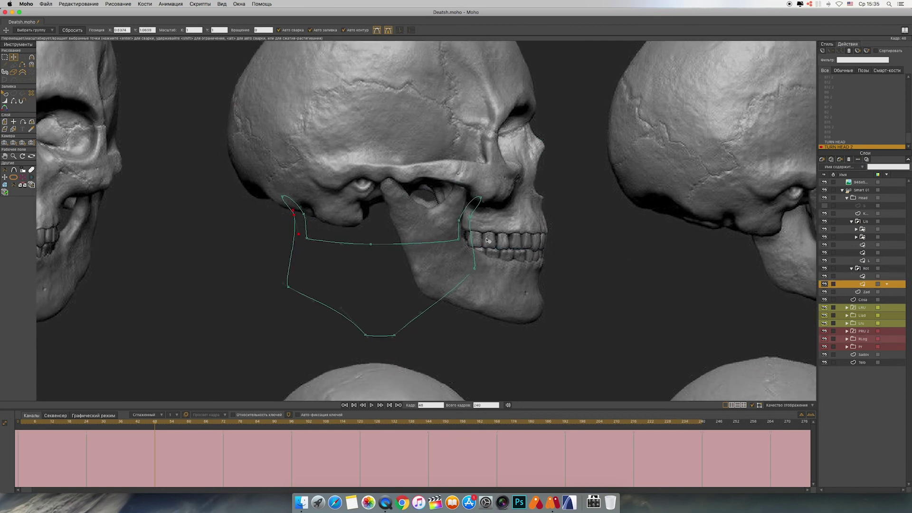
pyautogui.moveTo(482, 201); pyautogui.dragTo(544, 281)
pyautogui.moveTo(477, 271); pyautogui.dragTo(546, 300)
pyautogui.moveTo(485, 202); pyautogui.dragTo(547, 255)
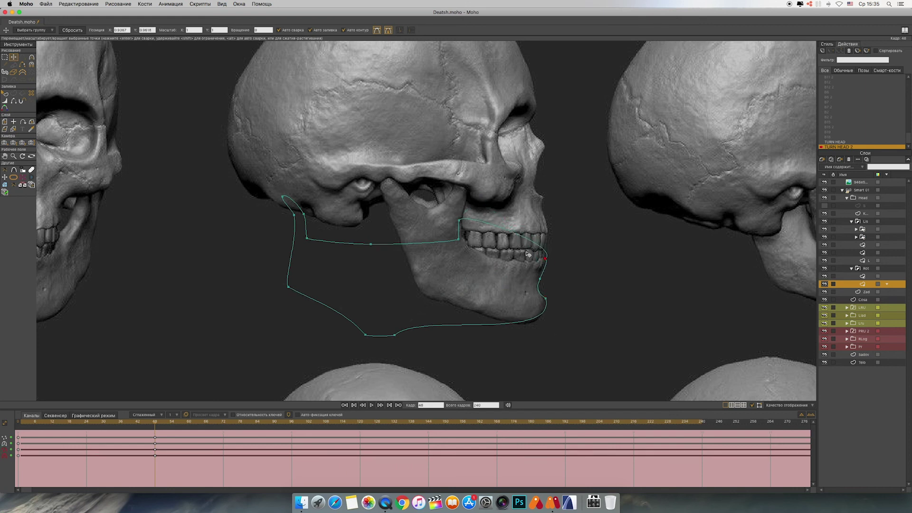
pyautogui.moveTo(460, 220); pyautogui.dragTo(529, 250)
pyautogui.moveTo(370, 245); pyautogui.dragTo(445, 249)
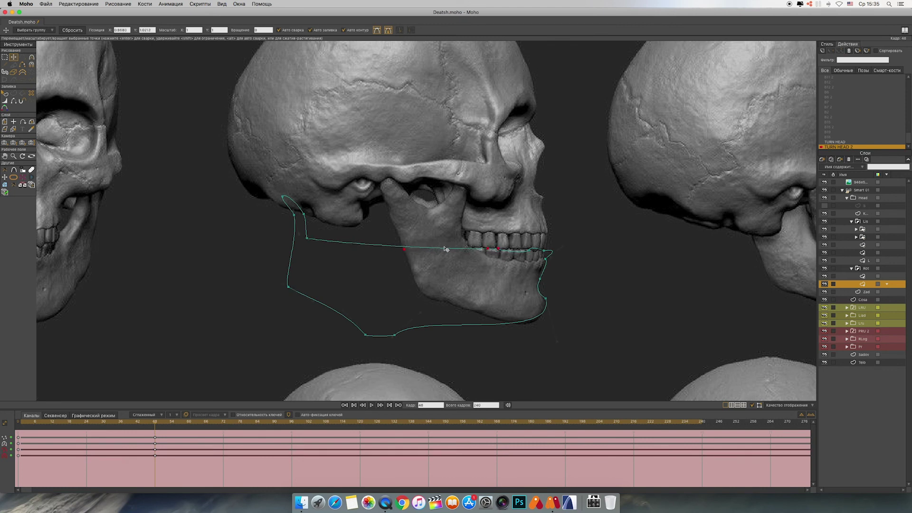
# Step: Move the jaw's remaining rear points to the back of the teeth, the two upper jaw prongs and the jaw angle
pyautogui.click(308, 238)
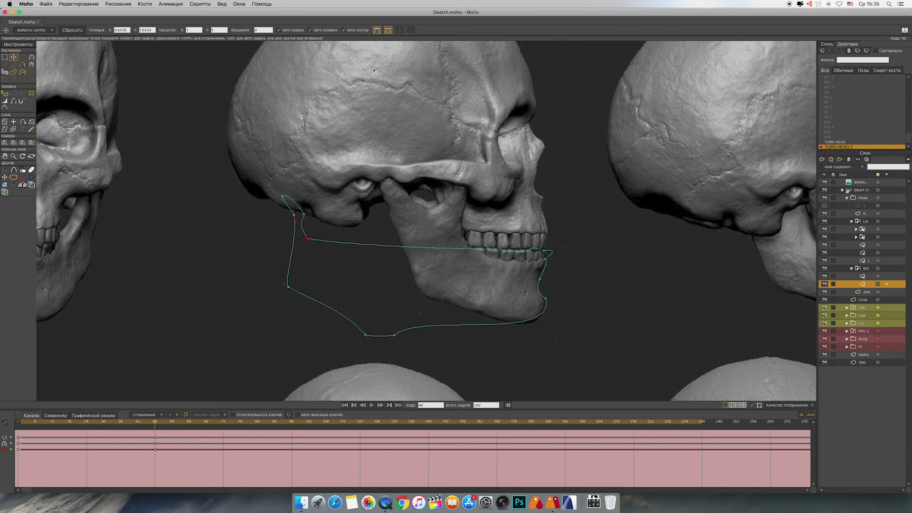
pyautogui.moveTo(307, 238); pyautogui.dragTo(471, 248)
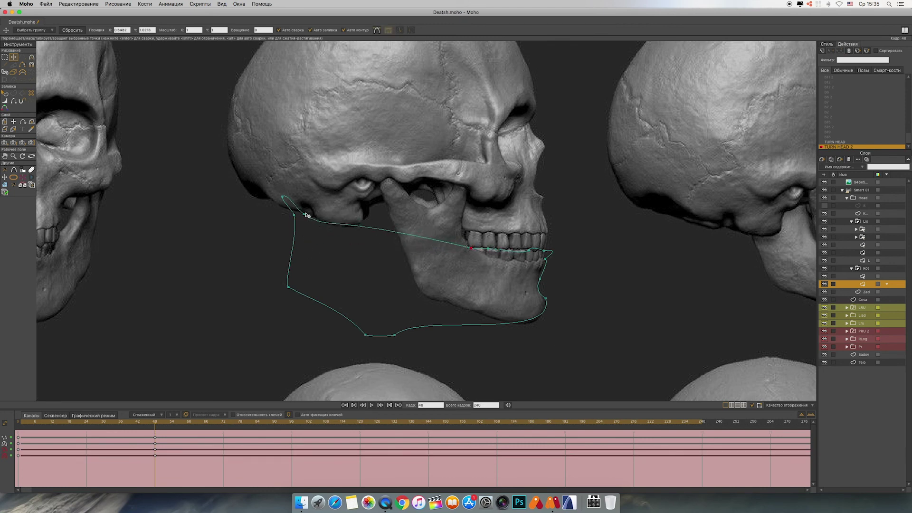
pyautogui.moveTo(304, 215); pyautogui.dragTo(464, 227)
pyautogui.moveTo(282, 196); pyautogui.dragTo(467, 184)
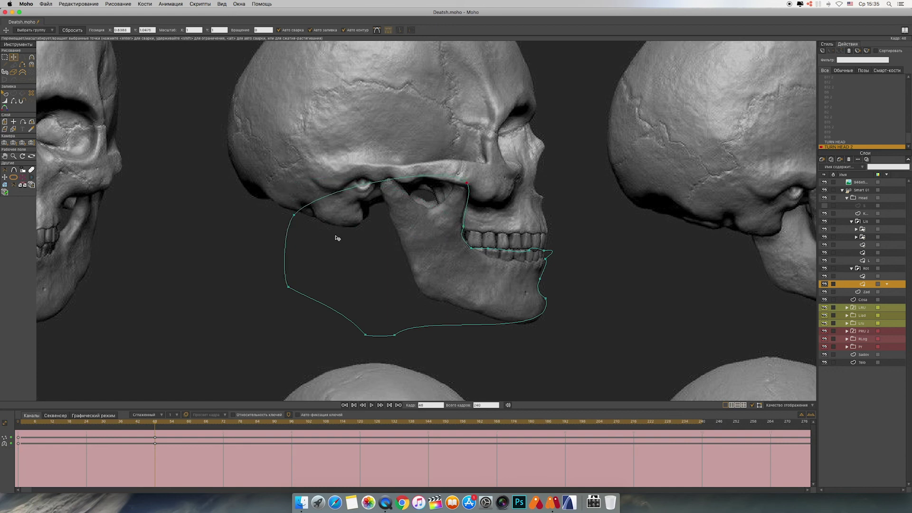
pyautogui.moveTo(295, 216); pyautogui.dragTo(431, 205)
pyautogui.moveTo(289, 287); pyautogui.dragTo(388, 177)
pyautogui.moveTo(365, 335); pyautogui.dragTo(415, 292)
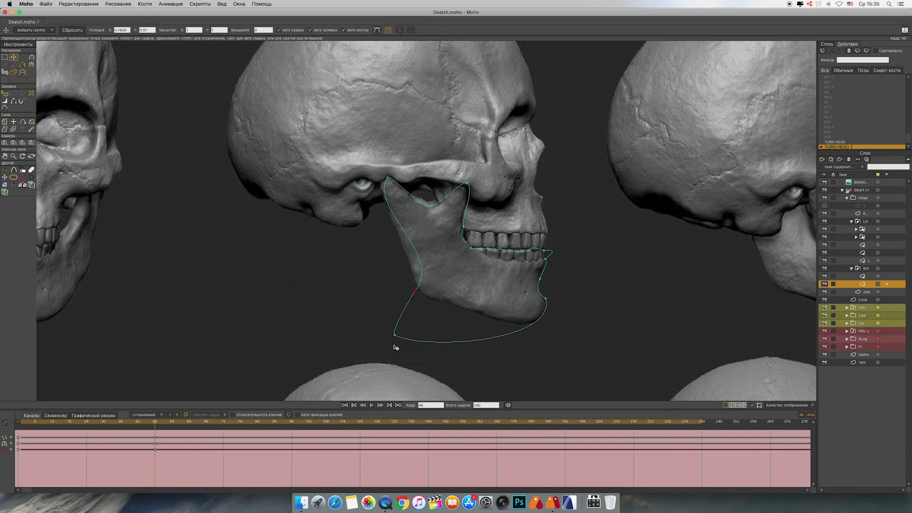
# Step: Place the jaw's underside and chin points along the reference's lower front contour
pyautogui.moveTo(395, 335); pyautogui.dragTo(479, 314)
pyautogui.moveTo(545, 299); pyautogui.dragTo(538, 318)
pyautogui.moveTo(540, 279); pyautogui.dragTo(546, 302)
pyautogui.moveTo(546, 260); pyautogui.dragTo(541, 276)
# Step: Turn on curve handles and smooth the jaw's two upper prongs and the notch between them to the reference
pyautogui.press('super+equal')
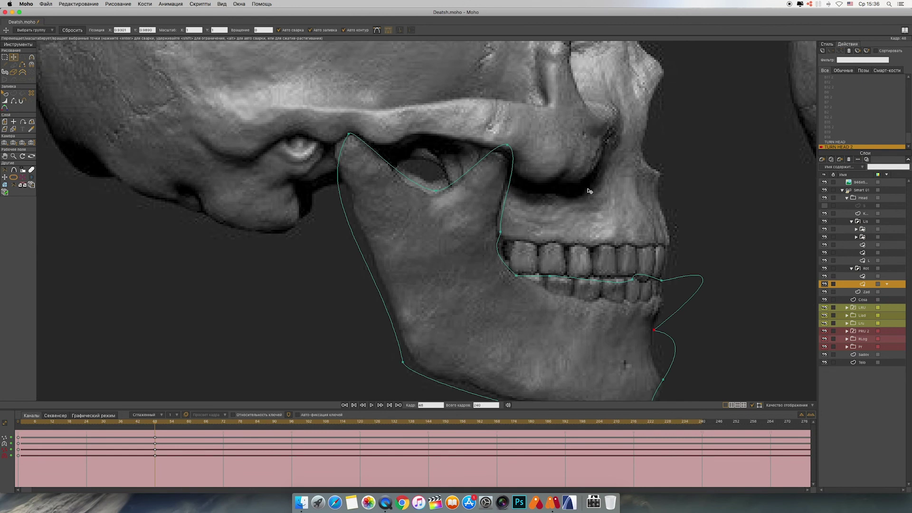
pyautogui.moveTo(589, 190); pyautogui.dragTo(554, 196)
pyautogui.click(388, 30)
pyautogui.moveTo(277, 206); pyautogui.dragTo(264, 164)
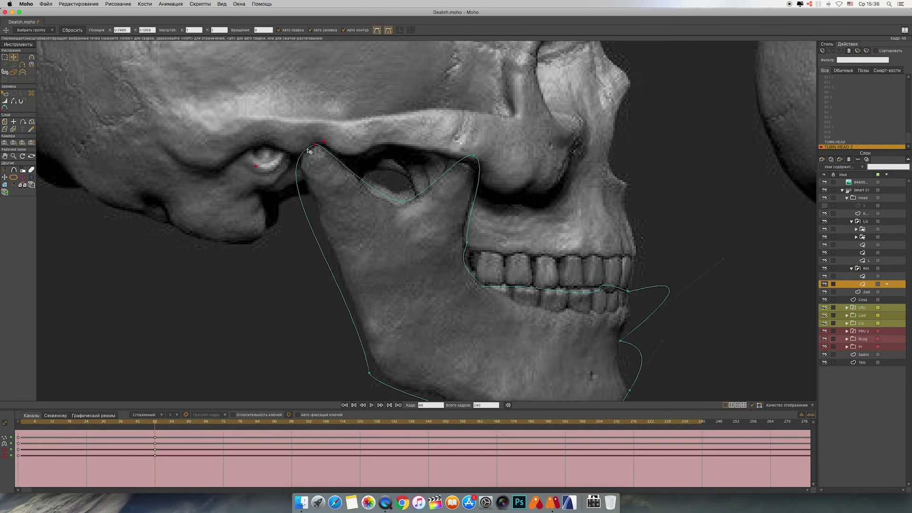
pyautogui.moveTo(316, 144); pyautogui.dragTo(311, 149)
pyautogui.moveTo(260, 168); pyautogui.dragTo(344, 134)
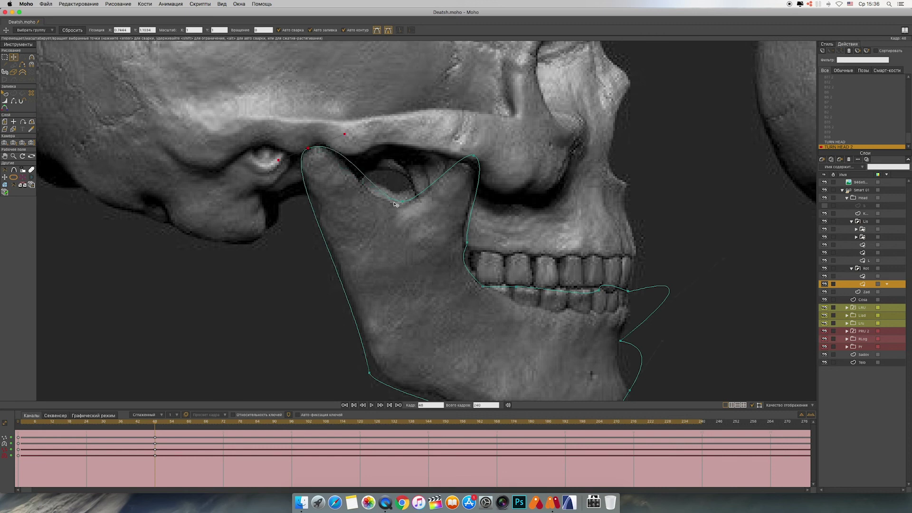
pyautogui.moveTo(369, 199); pyautogui.dragTo(351, 196)
pyautogui.moveTo(422, 201); pyautogui.dragTo(426, 200)
pyautogui.moveTo(473, 155); pyautogui.dragTo(445, 154)
# Step: Adjust the jaw's curves behind the teeth, along the tooth line and down the front of the chin
pyautogui.moveTo(467, 243); pyautogui.dragTo(466, 278)
pyautogui.moveTo(526, 318); pyautogui.dragTo(492, 311)
pyautogui.click(485, 282)
pyautogui.click(563, 283)
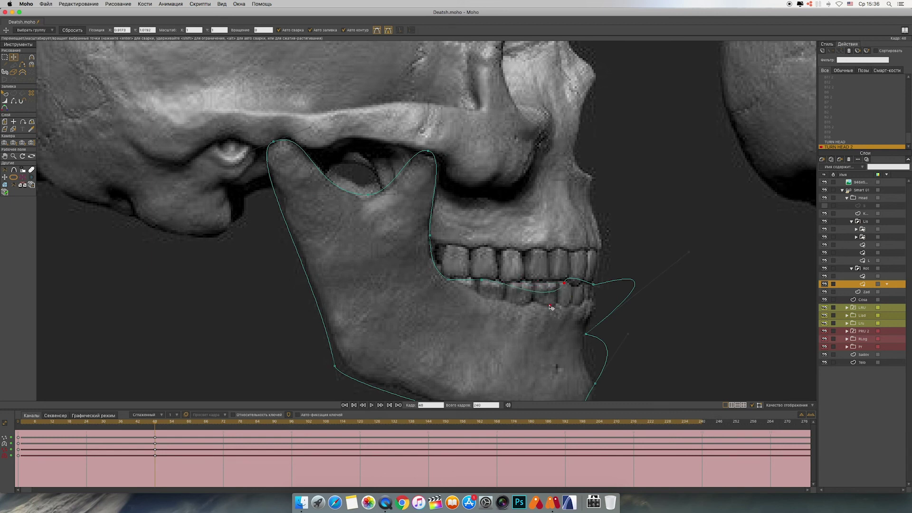
pyautogui.moveTo(550, 306); pyautogui.dragTo(580, 280)
pyautogui.moveTo(689, 253); pyautogui.dragTo(599, 307)
pyautogui.moveTo(594, 350); pyautogui.dragTo(546, 264)
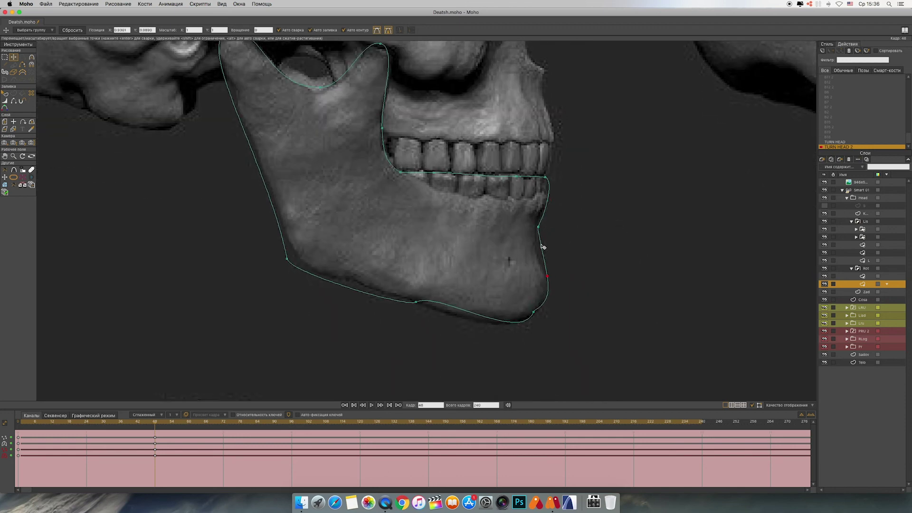
# Step: Refine the jaw's chin, underside and rear corner to match the reference contour
pyautogui.moveTo(538, 229); pyautogui.dragTo(535, 242)
pyautogui.moveTo(523, 344); pyautogui.dragTo(505, 326)
pyautogui.moveTo(432, 295); pyautogui.dragTo(447, 317)
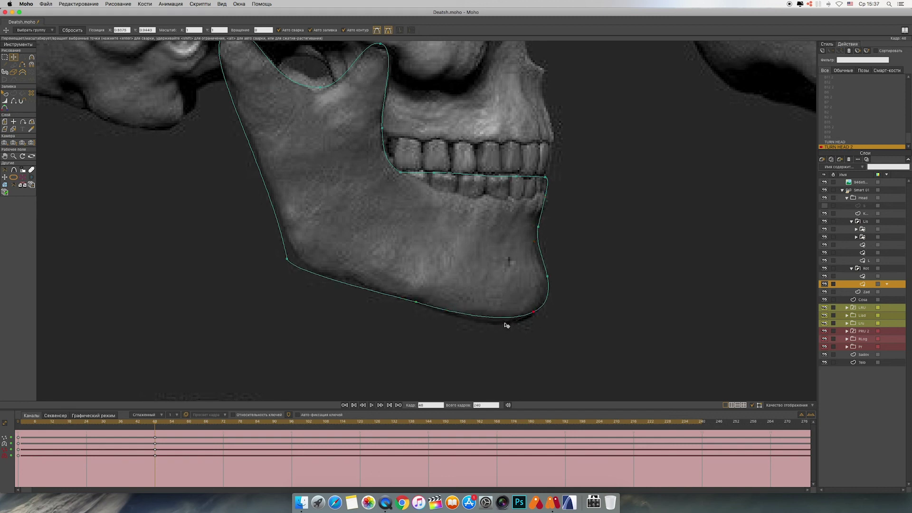
pyautogui.click(287, 259)
pyautogui.moveTo(290, 264); pyautogui.dragTo(297, 262)
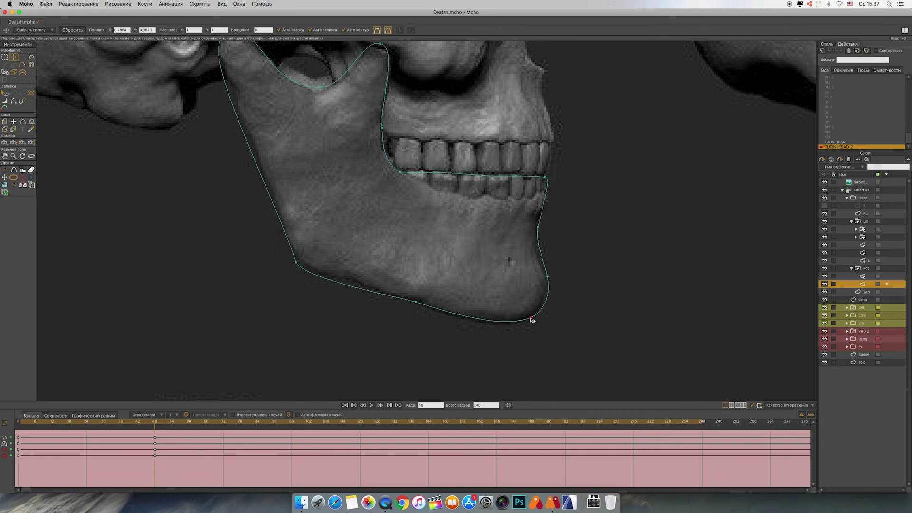
# Step: Hide the skull reference image to reveal the character's reshaped head
pyautogui.moveTo(642, 241); pyautogui.dragTo(647, 339)
pyautogui.moveTo(654, 281); pyautogui.dragTo(696, 285)
pyautogui.press('super+minus')
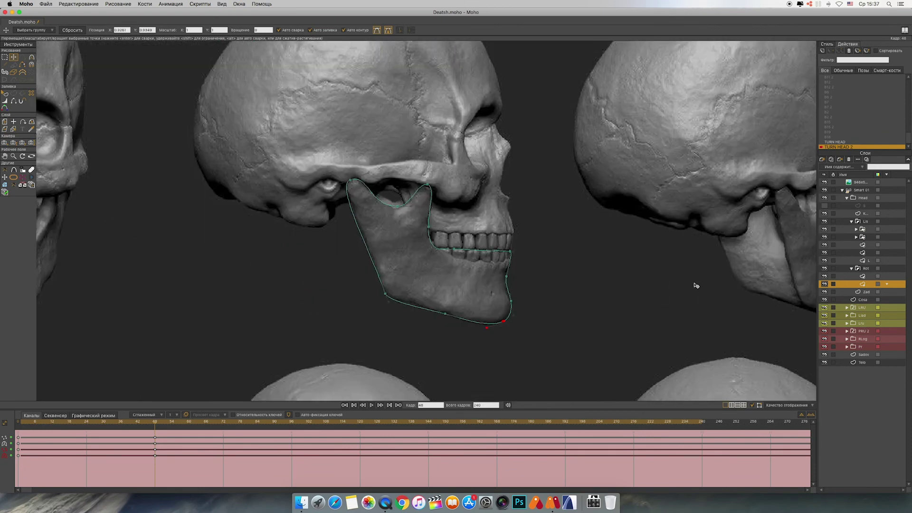
pyautogui.press('super+minus')
pyautogui.click(824, 183)
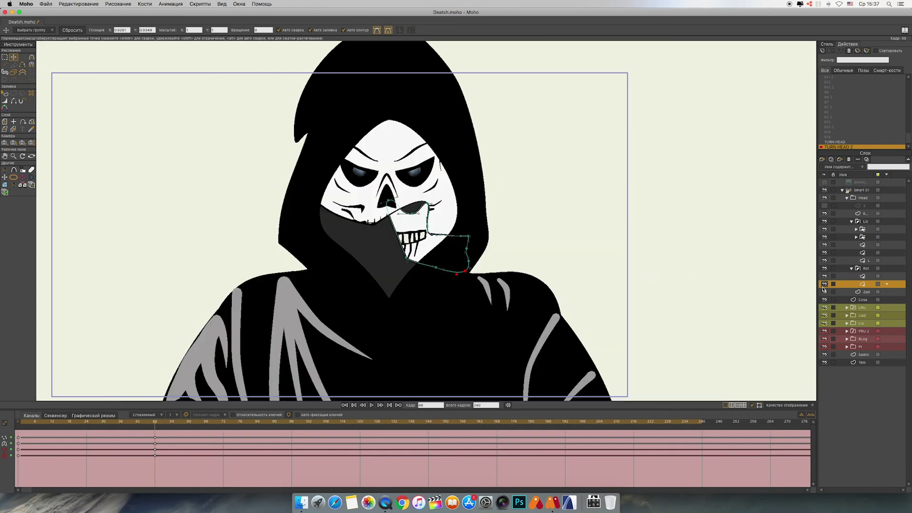
# Step: Hide the hood and shift the lower and upper teeth rightward onto the front of the side-view jaws
pyautogui.click(840, 276)
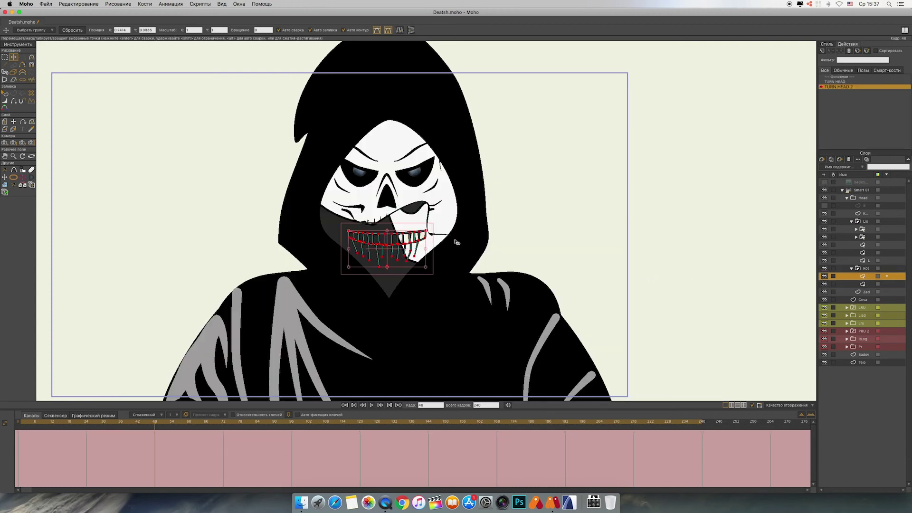
pyautogui.click(824, 214)
pyautogui.moveTo(383, 241); pyautogui.dragTo(468, 245)
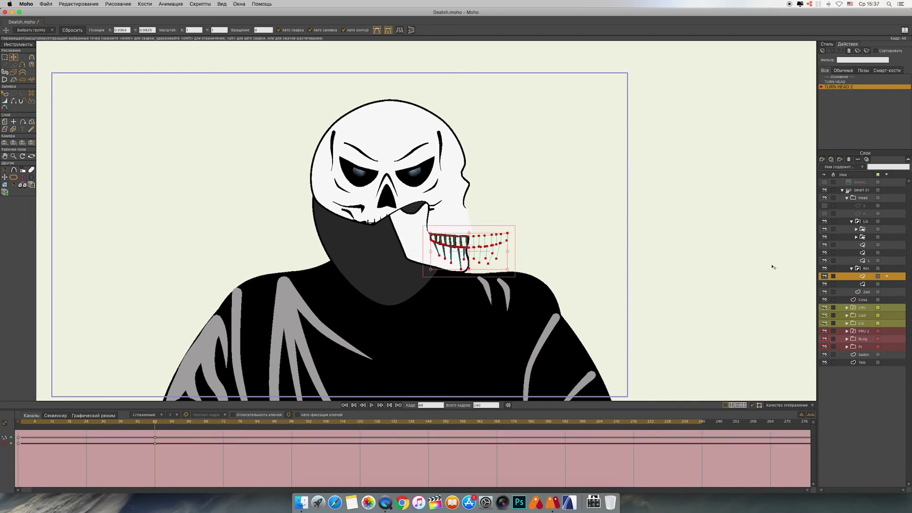
pyautogui.click(853, 254)
pyautogui.moveTo(390, 229); pyautogui.dragTo(466, 229)
# Step: Shift all facial detail lines, including the nose, and both eye layers rightward toward the front of the skull
pyautogui.click(854, 246)
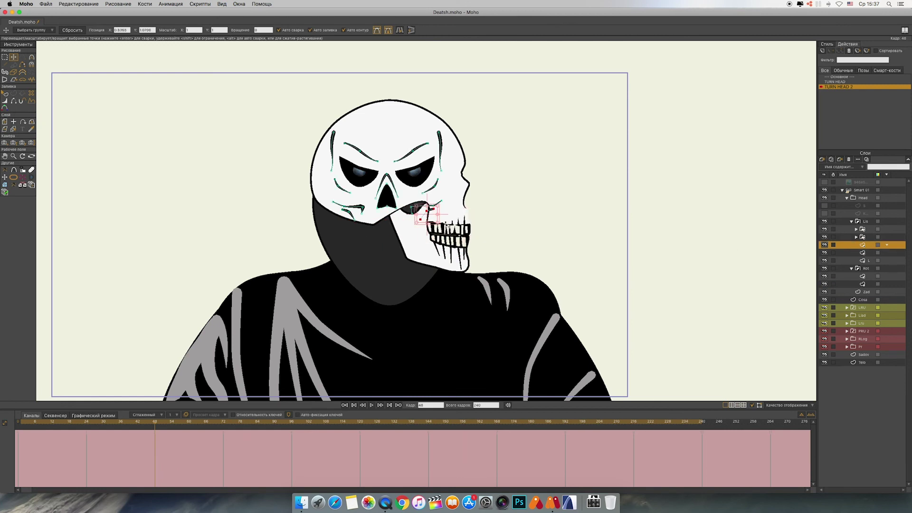
pyautogui.moveTo(233, 100); pyautogui.dragTo(520, 271)
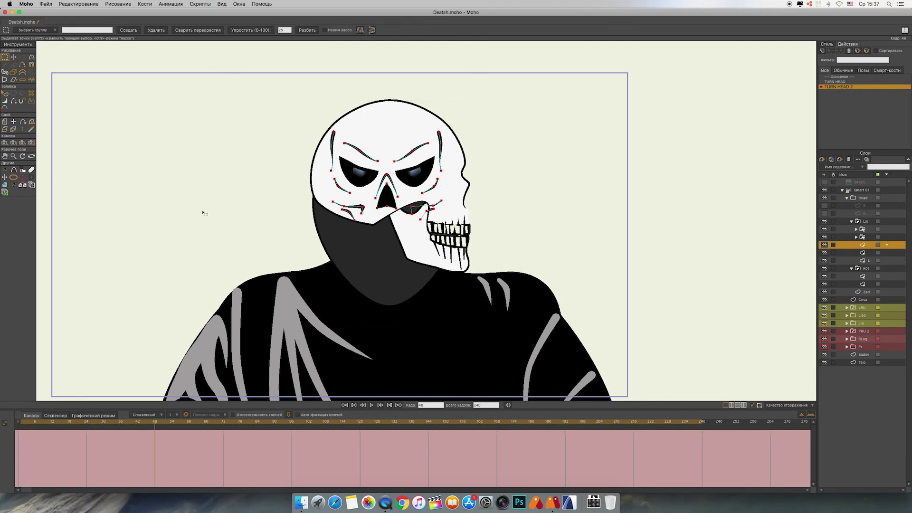
pyautogui.moveTo(374, 188); pyautogui.dragTo(456, 188)
pyautogui.click(849, 237)
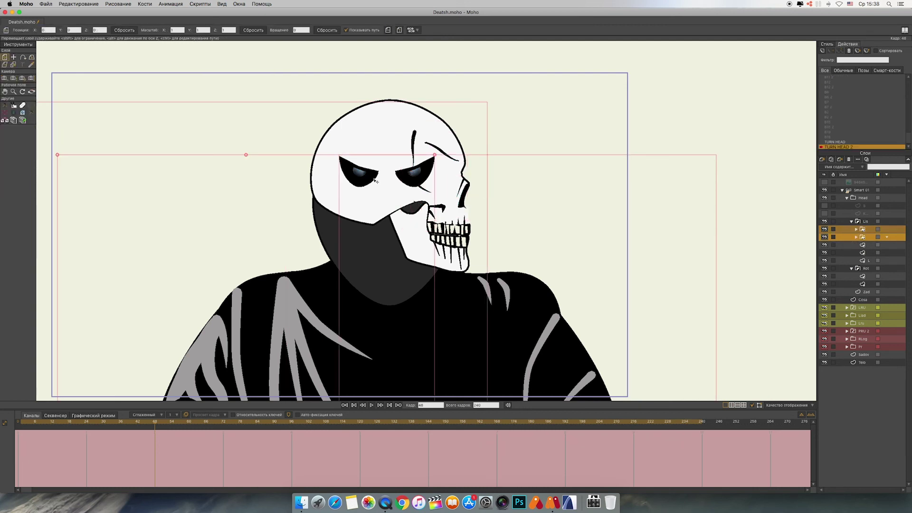
pyautogui.moveTo(376, 181); pyautogui.dragTo(459, 175)
# Step: Show the hood and reshape its outer contour for the right-facing profile, shifting the lower points right and extending the peak backward
pyautogui.click(825, 213)
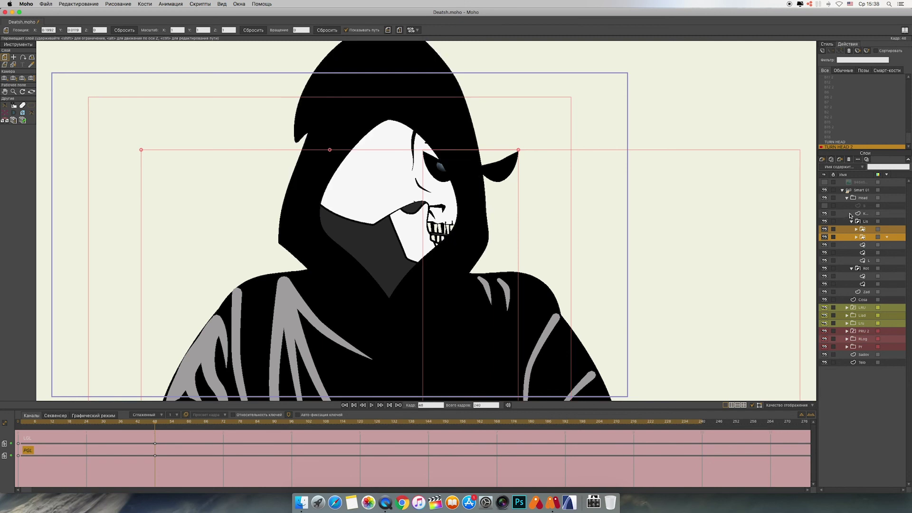
pyautogui.click(836, 215)
pyautogui.click(14, 57)
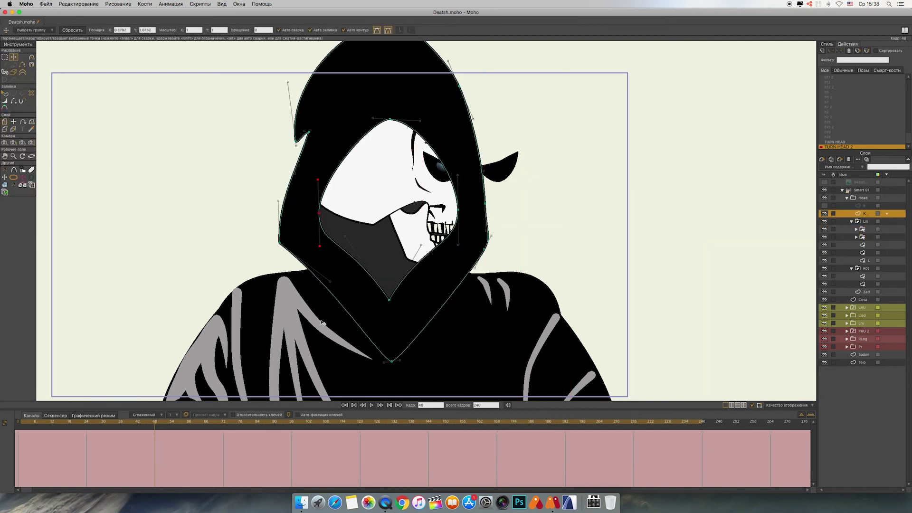
pyautogui.click(392, 362)
pyautogui.moveTo(392, 362); pyautogui.dragTo(451, 361)
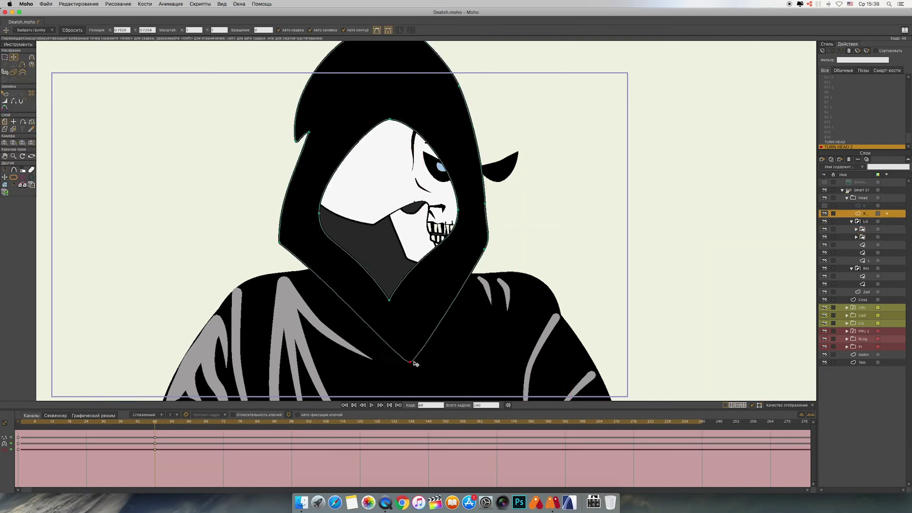
pyautogui.moveTo(279, 242); pyautogui.dragTo(303, 281)
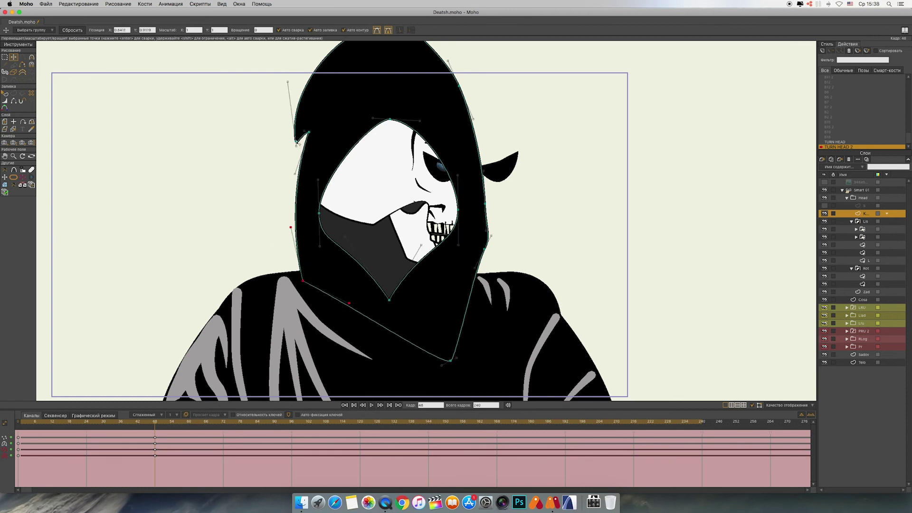
pyautogui.moveTo(296, 141)
pyautogui.mouseDown()
pyautogui.moveTo(200, 181)
pyautogui.moveTo(302, 143)
pyautogui.moveTo(294, 149)
pyautogui.mouseUp()
pyautogui.moveTo(484, 250); pyautogui.dragTo(503, 272)
pyautogui.moveTo(485, 203)
pyautogui.mouseDown()
pyautogui.moveTo(497, 208)
pyautogui.moveTo(488, 208)
pyautogui.mouseUp()
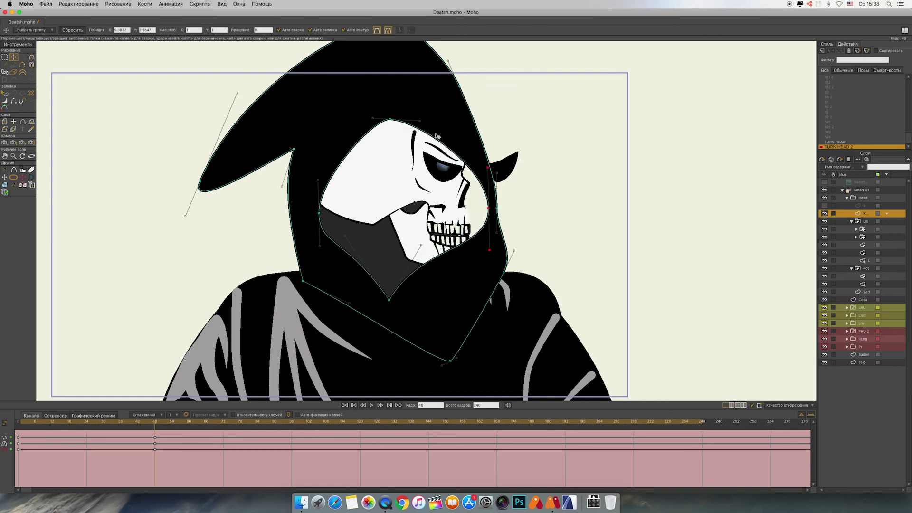
# Step: Reshape the hood's face opening around the right-facing skull, moving its upper and lower points rightward, and adjust the front outer edge
pyautogui.click(391, 301)
pyautogui.moveTo(391, 301); pyautogui.dragTo(447, 273)
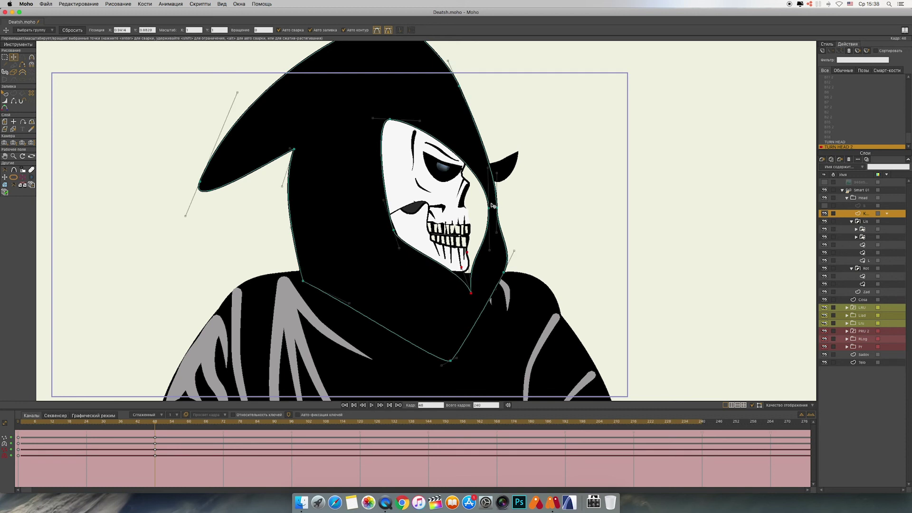
pyautogui.moveTo(389, 119); pyautogui.dragTo(440, 112)
pyautogui.moveTo(486, 208); pyautogui.dragTo(482, 206)
pyautogui.moveTo(518, 89); pyautogui.dragTo(527, 126)
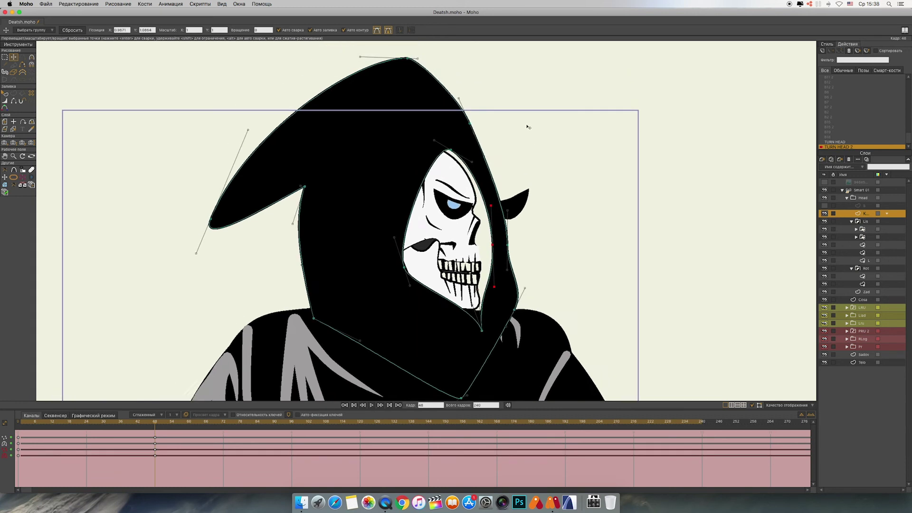
pyautogui.moveTo(470, 123); pyautogui.dragTo(485, 155)
pyautogui.moveTo(580, 243); pyautogui.dragTo(582, 150)
pyautogui.click(484, 237)
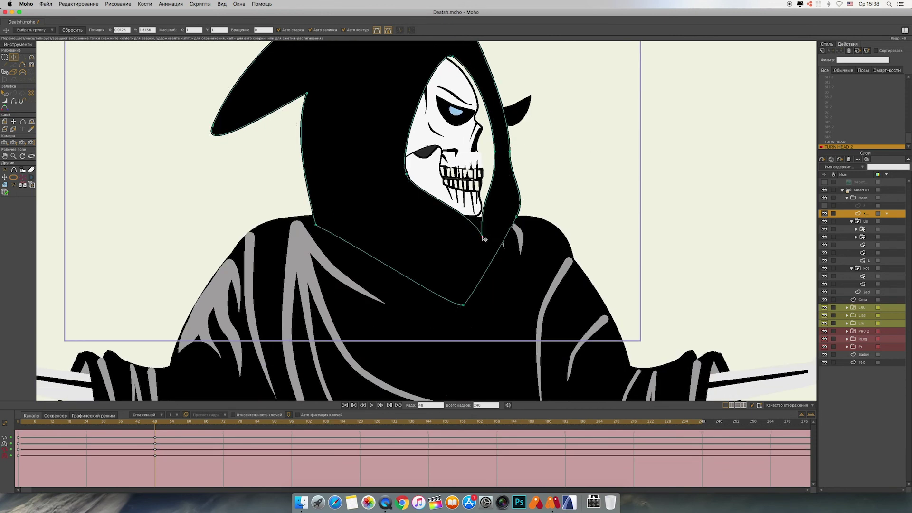
# Step: Shift the lower end of the hood's dark inner oval rightward to fill the opening beneath the jaw
pyautogui.click(846, 293)
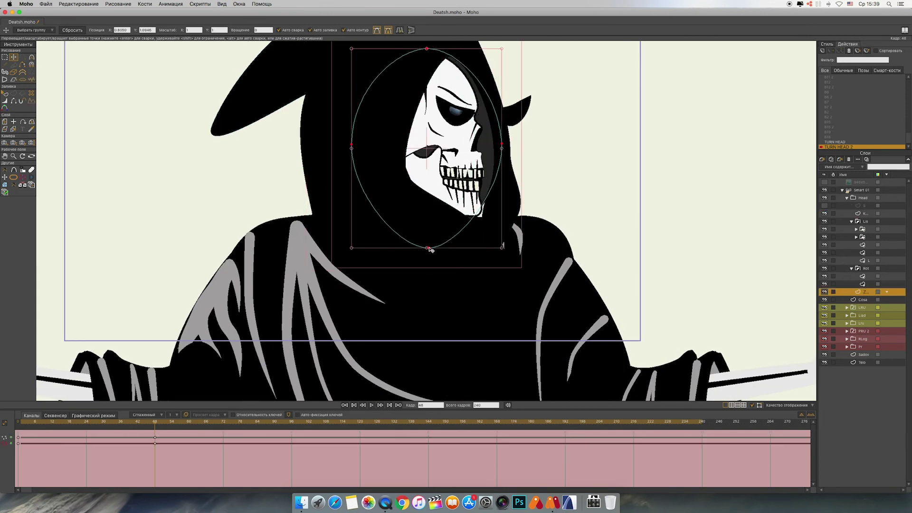
pyautogui.moveTo(430, 249); pyautogui.dragTo(492, 239)
pyautogui.moveTo(489, 74); pyautogui.dragTo(483, 134)
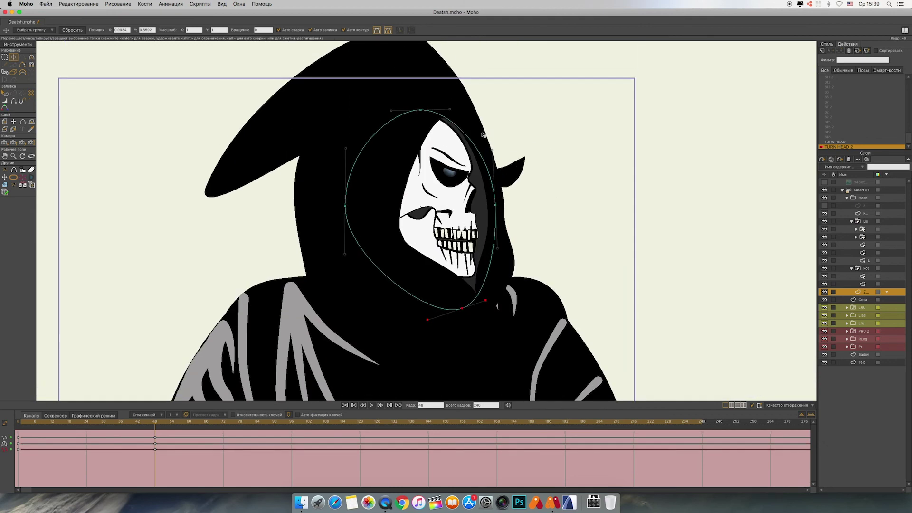
# Step: Show the hood's highlight lines and bend the front one along the face opening's right edge, checking it in a render
pyautogui.click(829, 207)
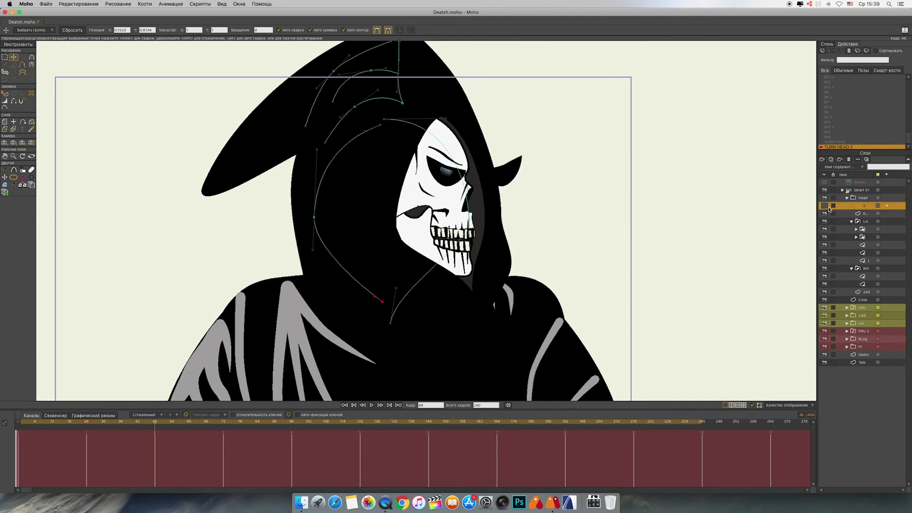
pyautogui.click(825, 207)
pyautogui.moveTo(730, 203); pyautogui.dragTo(728, 228)
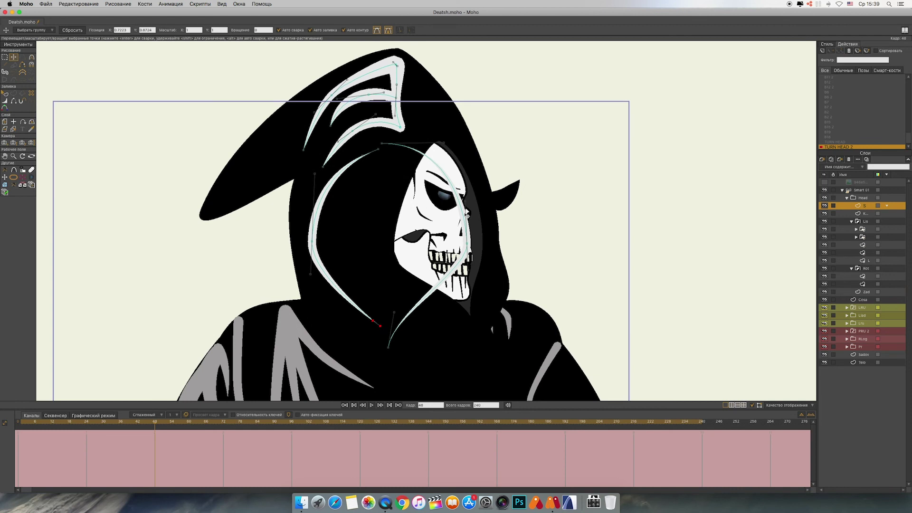
pyautogui.click(463, 210)
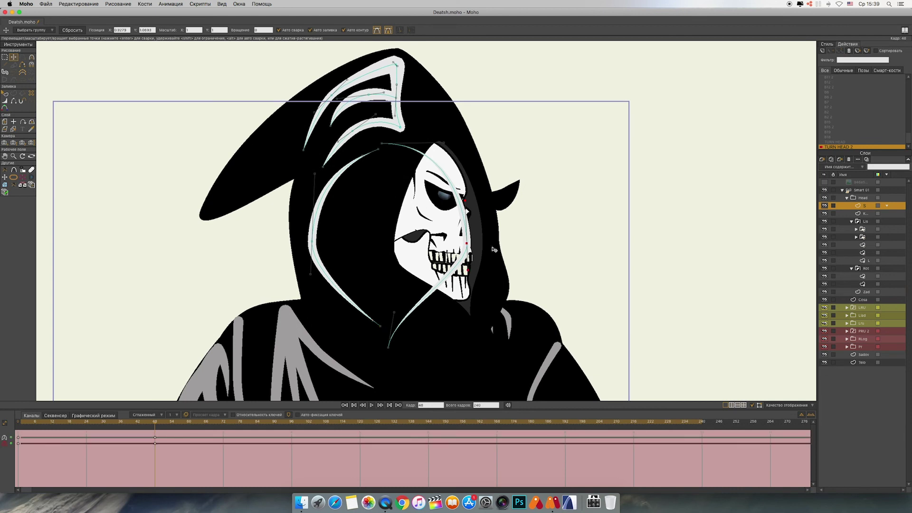
pyautogui.moveTo(467, 243); pyautogui.dragTo(494, 237)
pyautogui.moveTo(390, 346); pyautogui.dragTo(479, 332)
pyautogui.moveTo(381, 143); pyautogui.dragTo(425, 117)
pyautogui.moveTo(471, 134); pyautogui.dragTo(479, 136)
pyautogui.moveTo(494, 237); pyautogui.dragTo(491, 237)
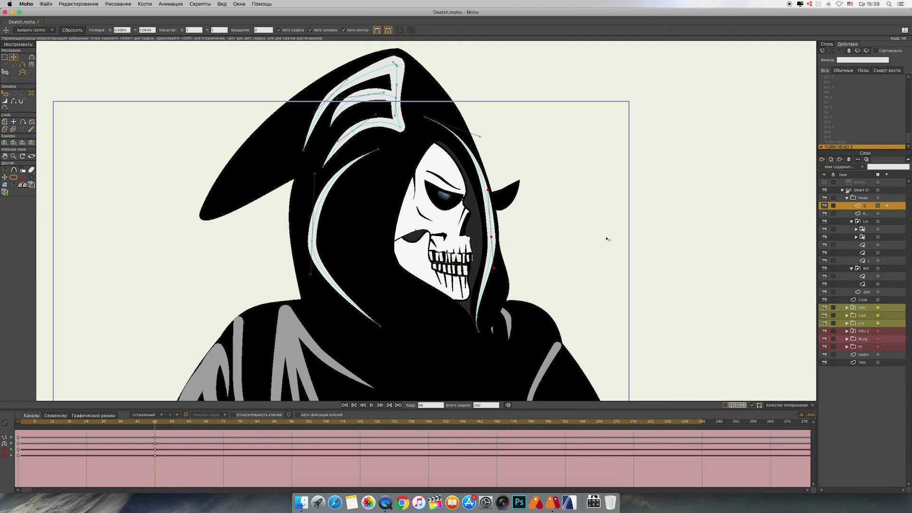
pyautogui.press('super+r')
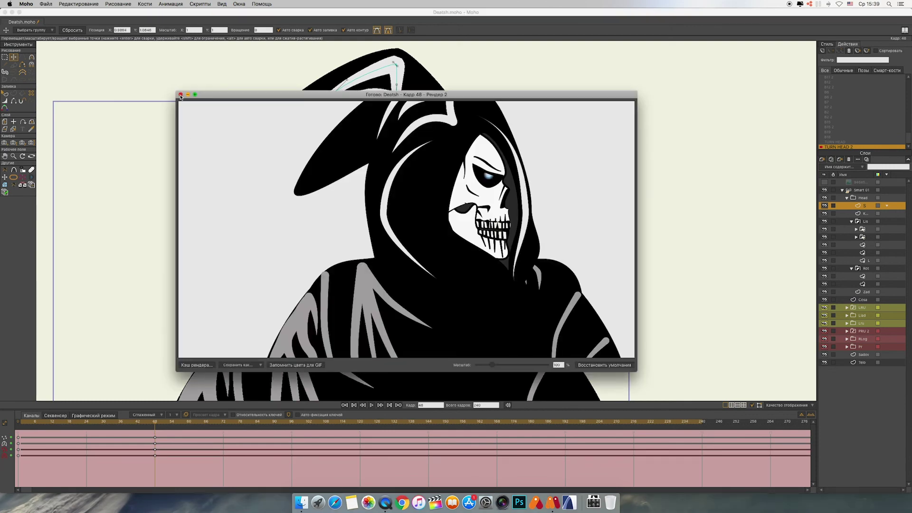
pyautogui.click(181, 95)
# Step: Fit the rear highlight behind the skull and stretch the crown highlights toward the hood's back tip, adjusting their line width
pyautogui.moveTo(312, 241); pyautogui.dragTo(382, 245)
pyautogui.moveTo(380, 326)
pyautogui.mouseDown()
pyautogui.moveTo(466, 332)
pyautogui.moveTo(466, 307)
pyautogui.mouseUp()
pyautogui.moveTo(382, 244)
pyautogui.mouseDown()
pyautogui.moveTo(384, 259)
pyautogui.moveTo(381, 156)
pyautogui.moveTo(435, 132)
pyautogui.moveTo(440, 139)
pyautogui.moveTo(429, 87)
pyautogui.mouseUp()
pyautogui.moveTo(331, 126); pyautogui.dragTo(220, 188)
pyautogui.moveTo(324, 167); pyautogui.dragTo(356, 229)
pyautogui.moveTo(356, 127)
pyautogui.mouseDown()
pyautogui.moveTo(371, 146)
pyautogui.moveTo(381, 145)
pyautogui.moveTo(380, 97)
pyautogui.moveTo(383, 111)
pyautogui.moveTo(331, 109)
pyautogui.mouseUp()
pyautogui.click(5, 101)
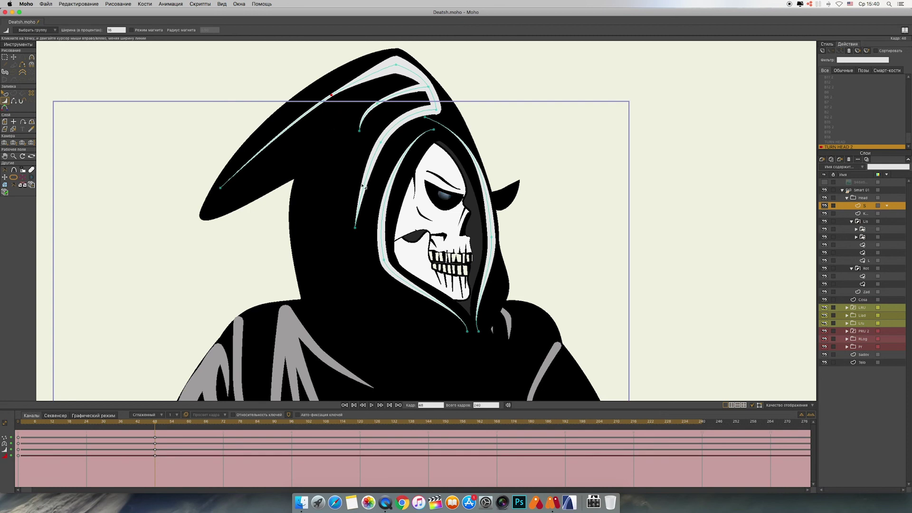
# Step: Return to the main action and swing the TURN HEAD bone to the right to test the head turn
pyautogui.click(840, 72)
pyautogui.click(843, 77)
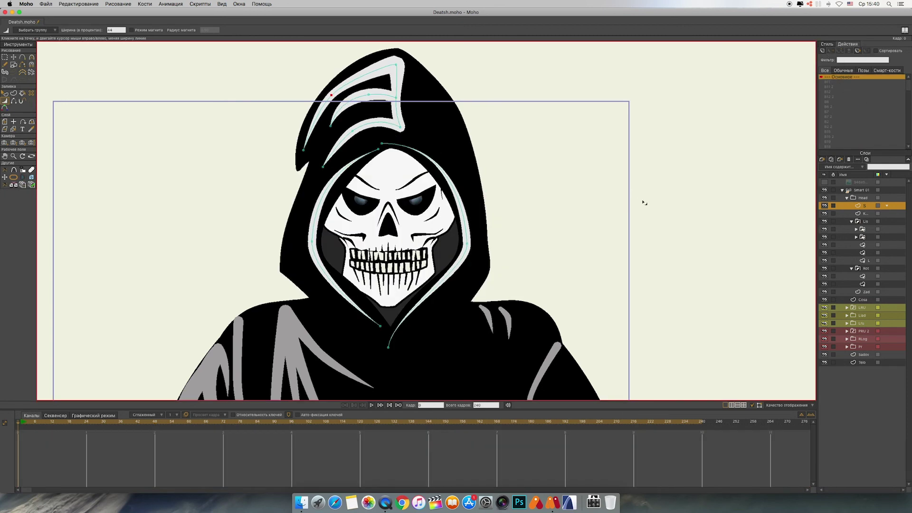
pyautogui.click(861, 190)
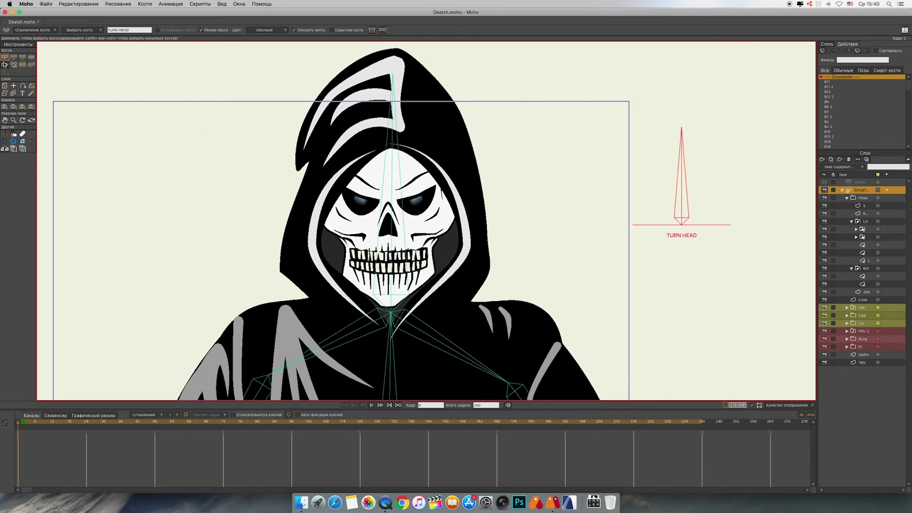
pyautogui.click(31, 57)
pyautogui.moveTo(680, 181); pyautogui.dragTo(729, 97)
pyautogui.click(6, 58)
# Step: In the TURN HEAD action at frame 48, move the front hood highlight along the left edge of the face opening
pyautogui.scroll(-2, 870, 141)
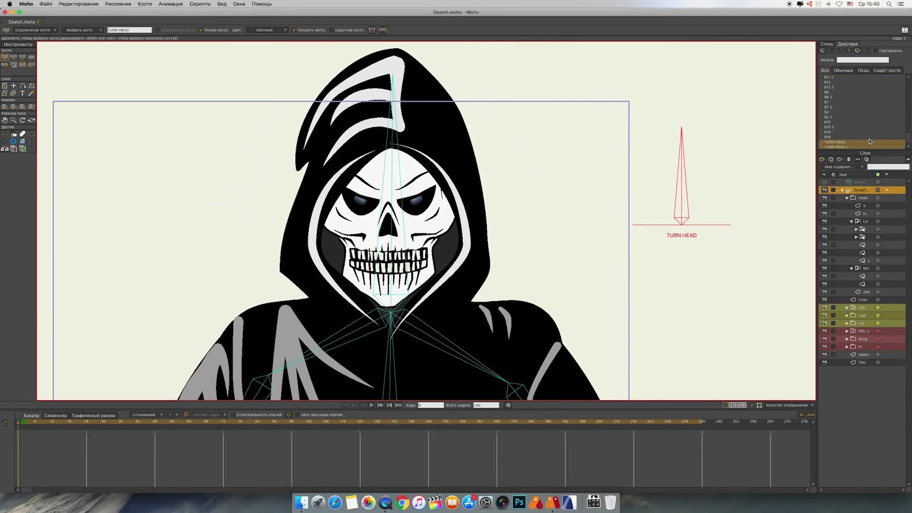
pyautogui.doubleClick(860, 142)
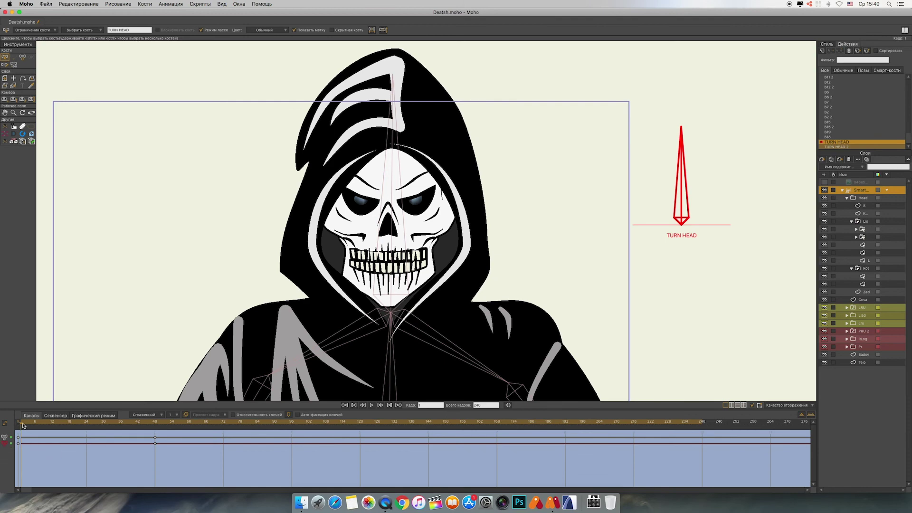
pyautogui.moveTo(22, 425); pyautogui.dragTo(157, 426)
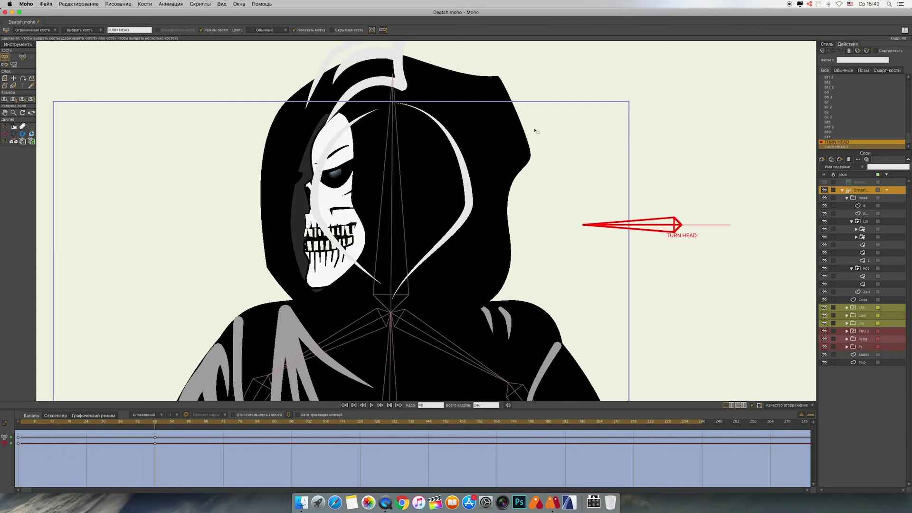
pyautogui.scroll(5, 541, 137)
pyautogui.click(845, 207)
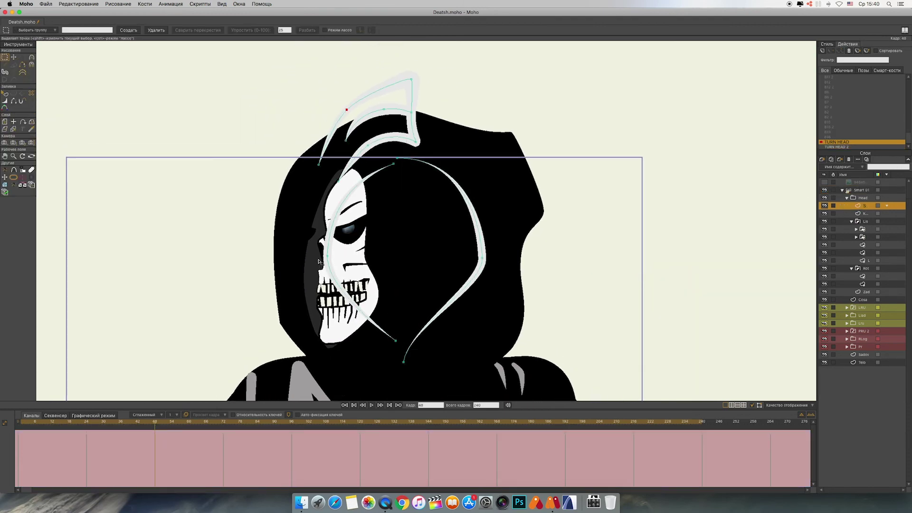
pyautogui.click(15, 58)
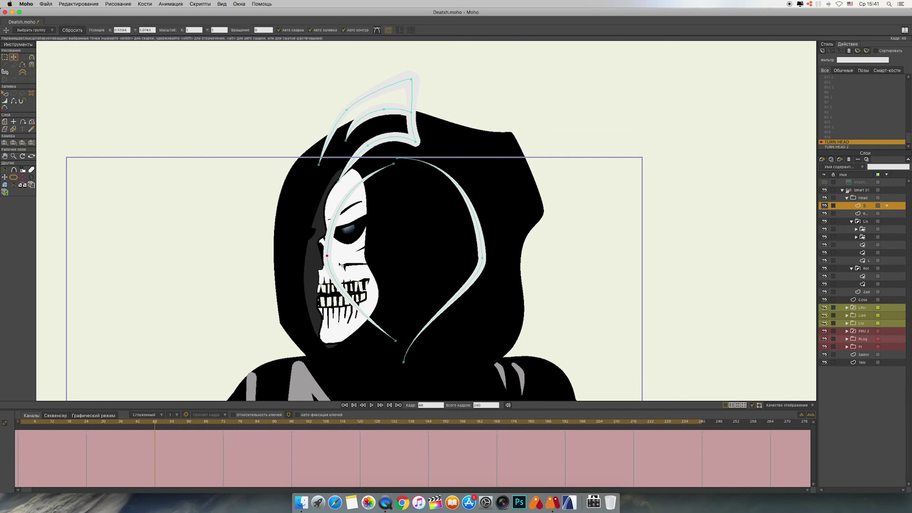
pyautogui.moveTo(327, 255); pyautogui.dragTo(291, 254)
pyautogui.moveTo(396, 341); pyautogui.dragTo(322, 364)
pyautogui.moveTo(394, 164); pyautogui.dragTo(320, 174)
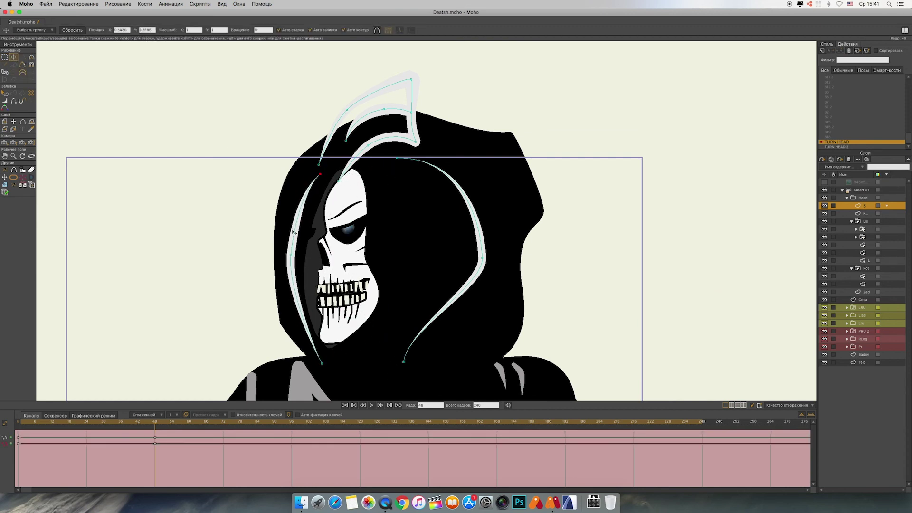
pyautogui.moveTo(291, 255); pyautogui.dragTo(287, 255)
# Step: Move the other long hood highlight leftward and curve it around the back edge of the left-facing skull
pyautogui.moveTo(483, 259); pyautogui.dragTo(380, 254)
pyautogui.moveTo(403, 362); pyautogui.dragTo(396, 339)
pyautogui.click(377, 30)
pyautogui.moveTo(370, 286); pyautogui.dragTo(405, 284)
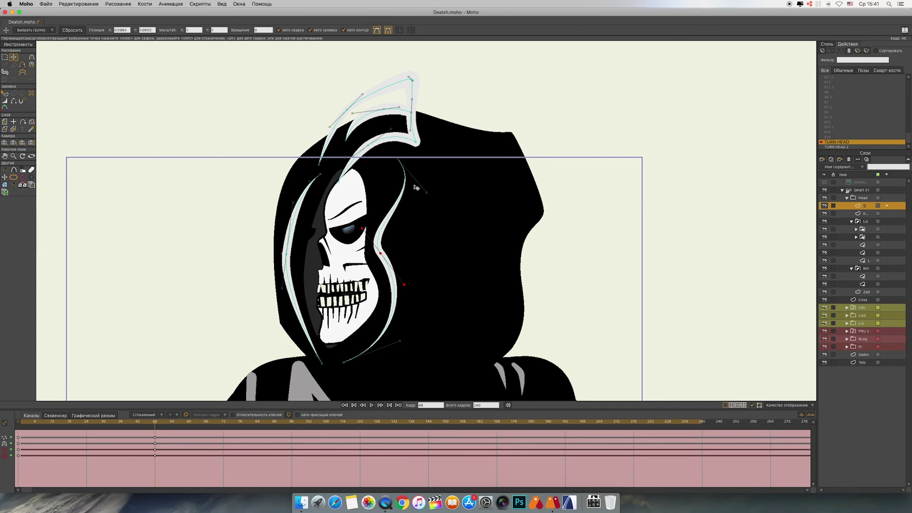
pyautogui.moveTo(398, 160); pyautogui.dragTo(369, 167)
pyautogui.hscroll(1, 452, 196)
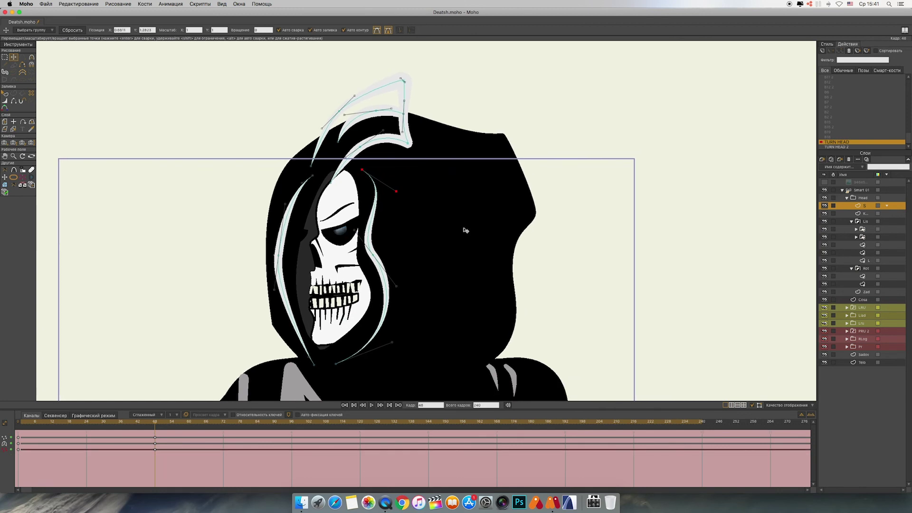
# Step: Select the crown highlight lines and rotate and move them onto the side of the left-facing hood
pyautogui.click(408, 145)
pyautogui.click(386, 140)
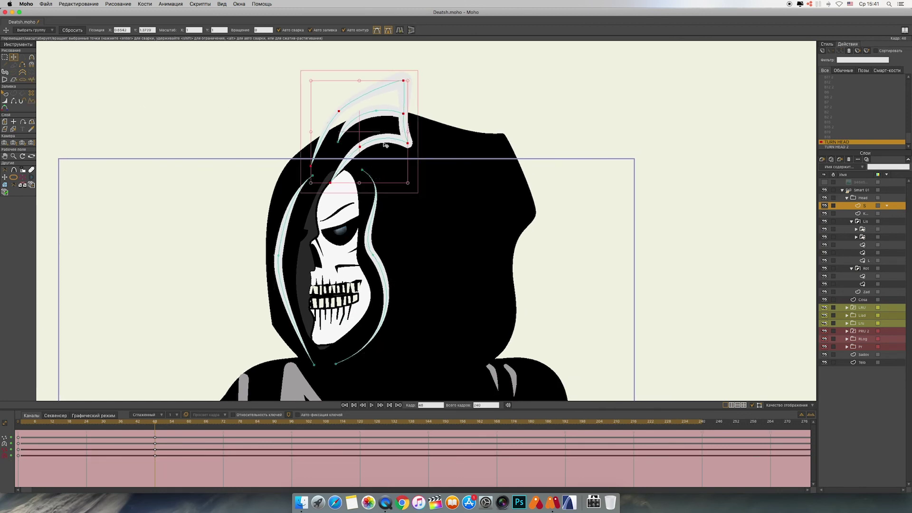
pyautogui.moveTo(311, 193); pyautogui.dragTo(334, 243)
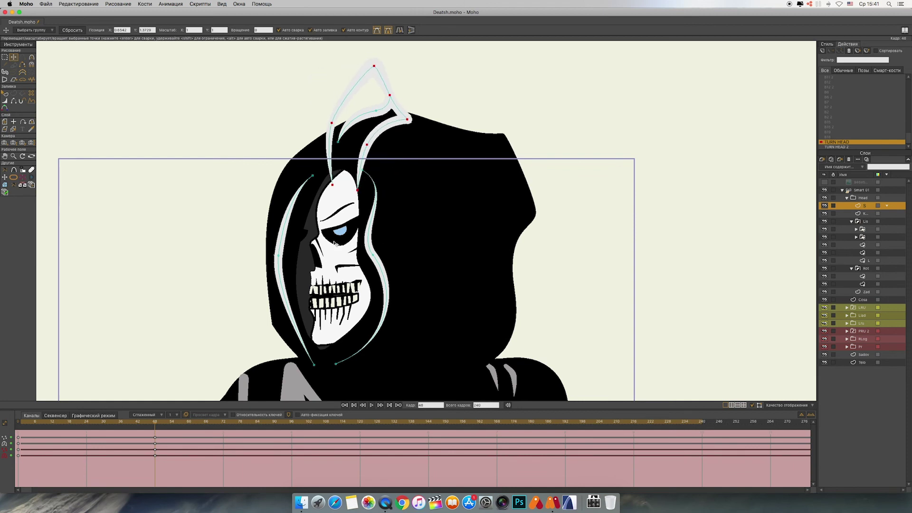
pyautogui.keyDown('shift'); pyautogui.click(356, 120); pyautogui.keyUp('shift')
pyautogui.moveTo(370, 198); pyautogui.dragTo(427, 166)
pyautogui.moveTo(356, 91); pyautogui.dragTo(404, 277)
pyautogui.click(470, 247)
# Step: Refine the crown highlights by bending the rear fold along the hood's back and repositioning the front and middle folds
pyautogui.click(377, 30)
pyautogui.moveTo(417, 134); pyautogui.dragTo(374, 144)
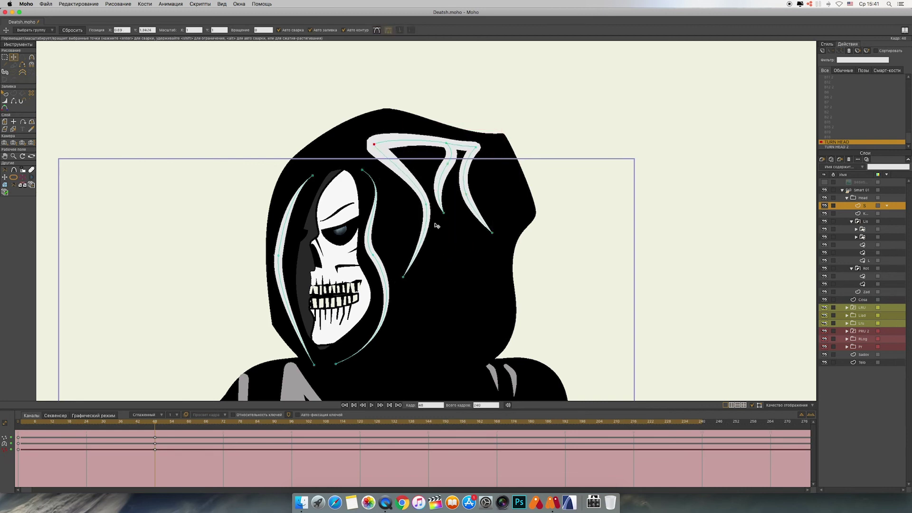
pyautogui.moveTo(426, 204); pyautogui.dragTo(418, 206)
pyautogui.moveTo(476, 147); pyautogui.dragTo(485, 146)
pyautogui.moveTo(466, 194); pyautogui.dragTo(511, 188)
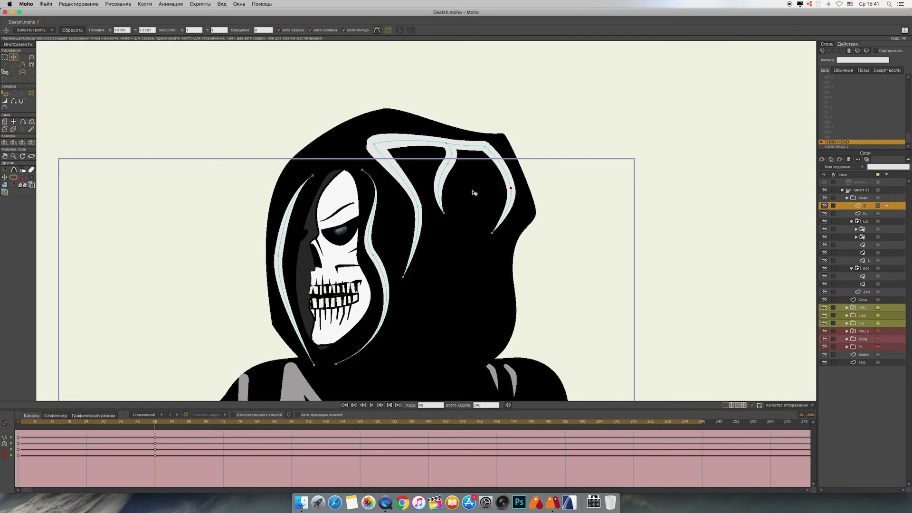
pyautogui.moveTo(447, 163); pyautogui.dragTo(466, 172)
pyautogui.moveTo(443, 213); pyautogui.dragTo(461, 244)
pyautogui.moveTo(466, 172); pyautogui.dragTo(462, 195)
# Step: Return to the main action, test the head turn by tilting the TURN HEAD bone left, and undo the bone movement
pyautogui.scroll(10, 837, 122)
pyautogui.doubleClick(847, 78)
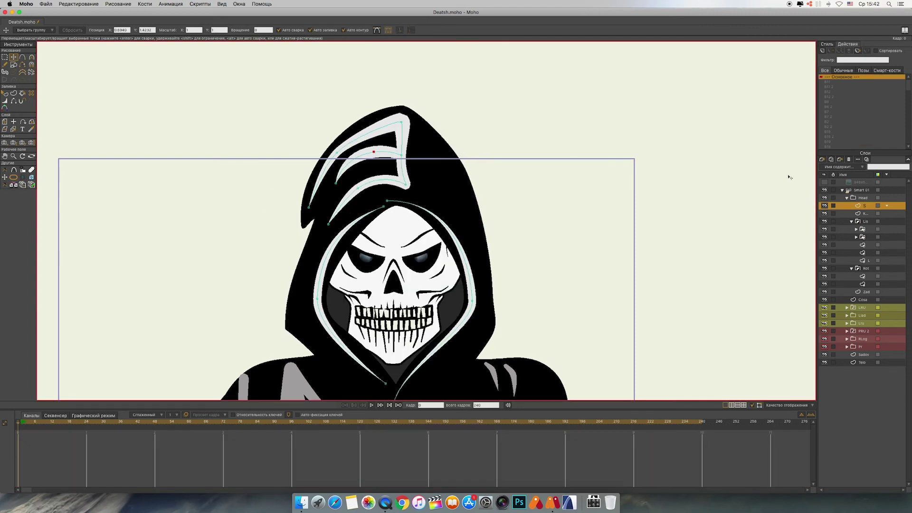
pyautogui.click(849, 191)
pyautogui.click(31, 57)
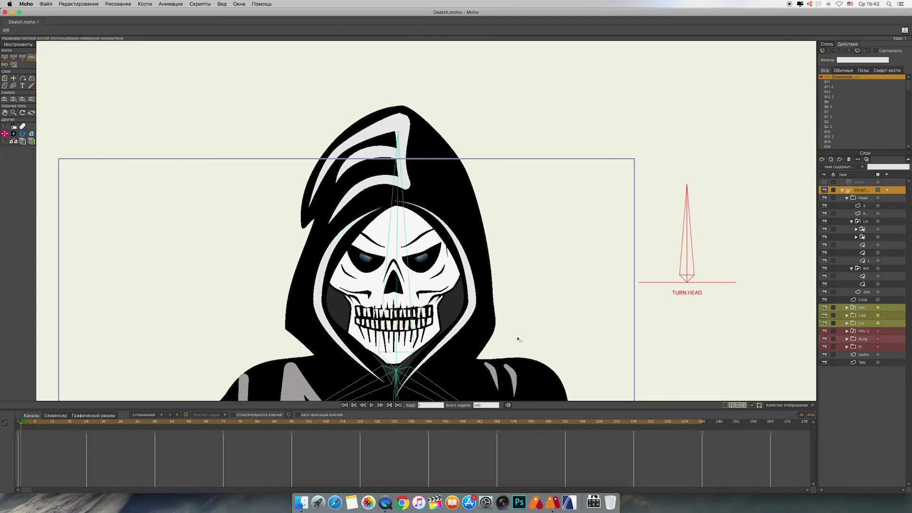
pyautogui.moveTo(688, 222)
pyautogui.mouseDown()
pyautogui.moveTo(637, 195)
pyautogui.moveTo(653, 192)
pyautogui.moveTo(618, 219)
pyautogui.moveTo(588, 295)
pyautogui.moveTo(621, 209)
pyautogui.moveTo(783, 280)
pyautogui.moveTo(604, 279)
pyautogui.moveTo(696, 222)
pyautogui.moveTo(722, 306)
pyautogui.moveTo(718, 276)
pyautogui.moveTo(677, 227)
pyautogui.mouseUp()
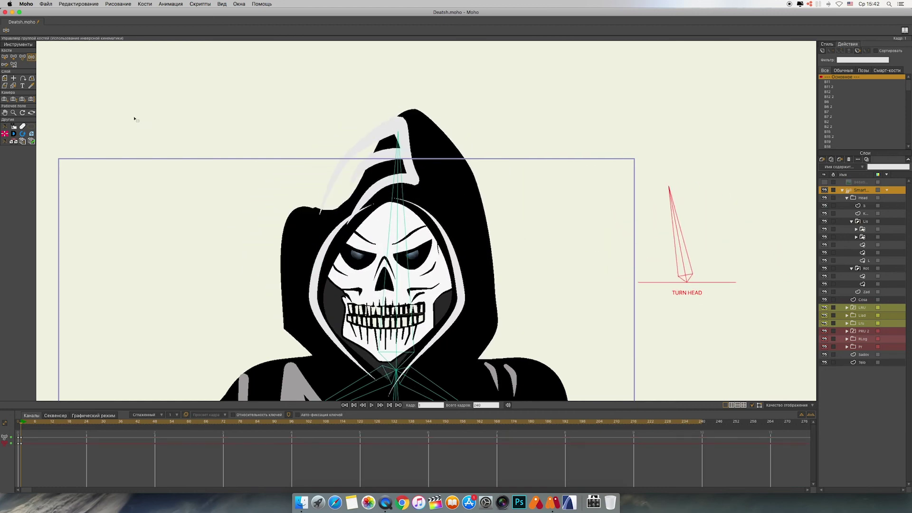
pyautogui.click(5, 58)
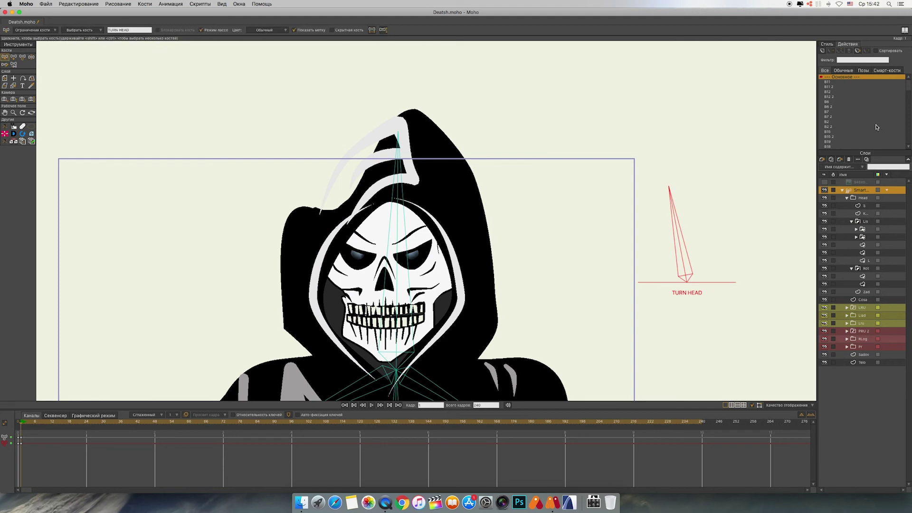
pyautogui.press('super+z')
pyautogui.click(348, 405)
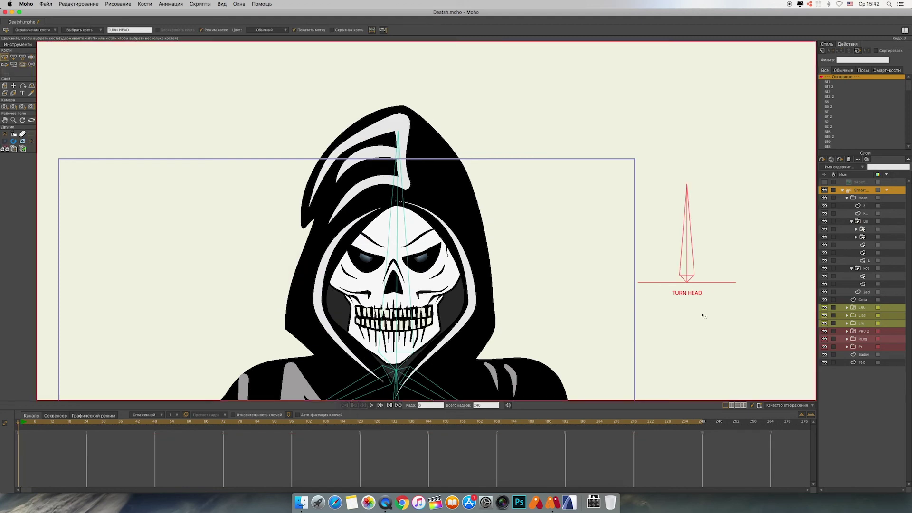
# Step: At frame 24 of the TURN HEAD action, pull the crown highlight points off the skull and onto the upper hood
pyautogui.scroll(-2, 856, 124)
pyautogui.doubleClick(859, 143)
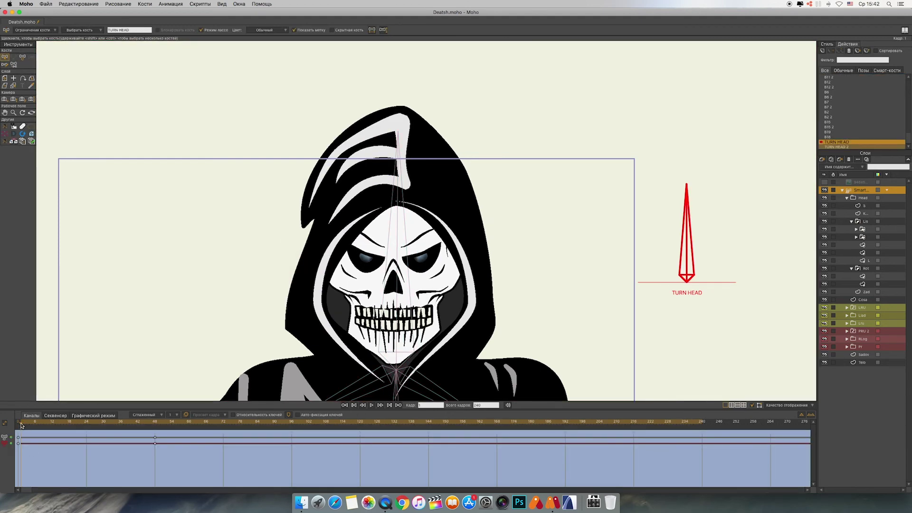
pyautogui.moveTo(21, 425); pyautogui.dragTo(86, 429)
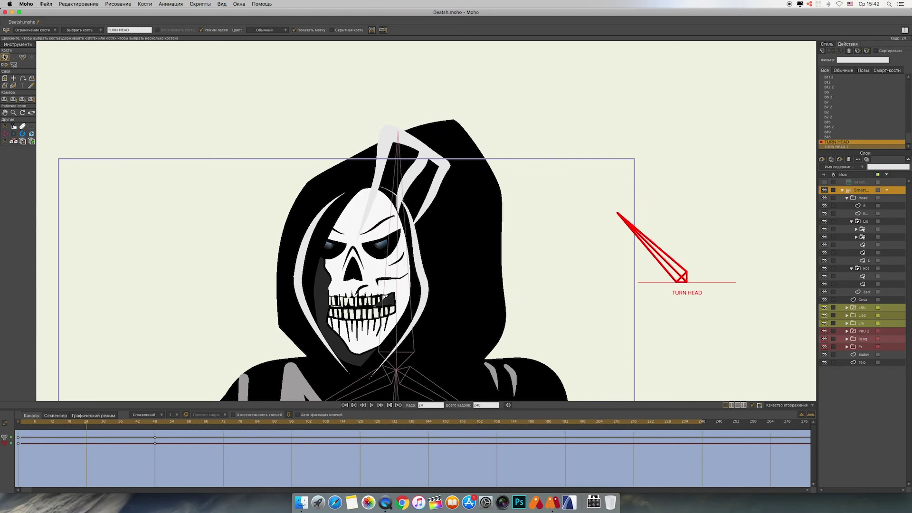
pyautogui.click(855, 205)
pyautogui.click(14, 57)
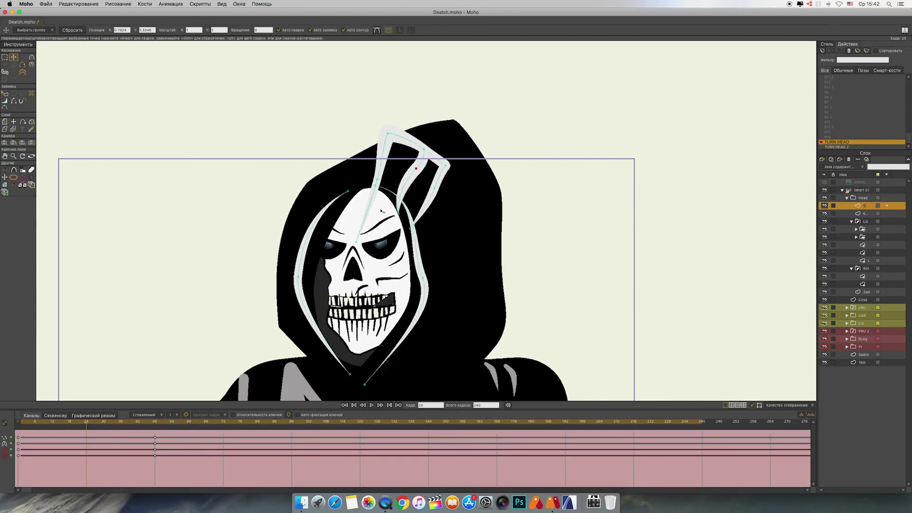
pyautogui.moveTo(356, 241); pyautogui.dragTo(416, 147)
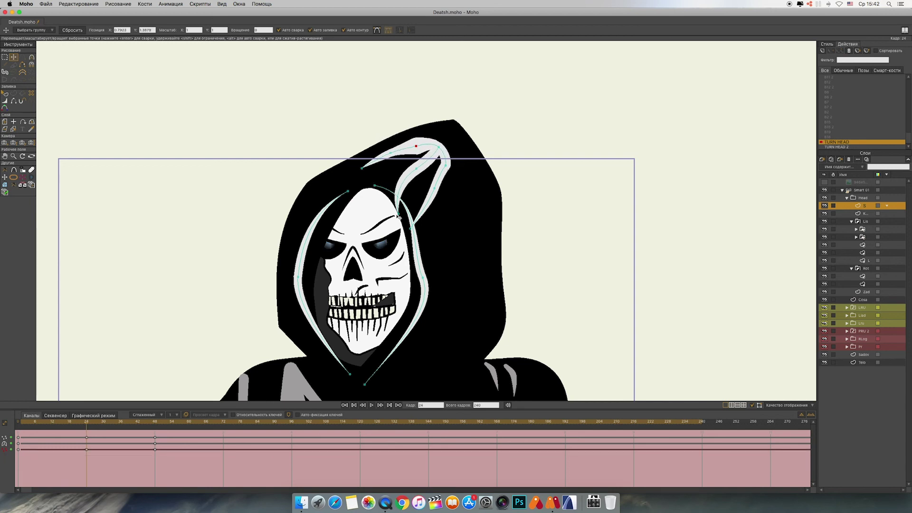
pyautogui.moveTo(398, 214); pyautogui.dragTo(462, 155)
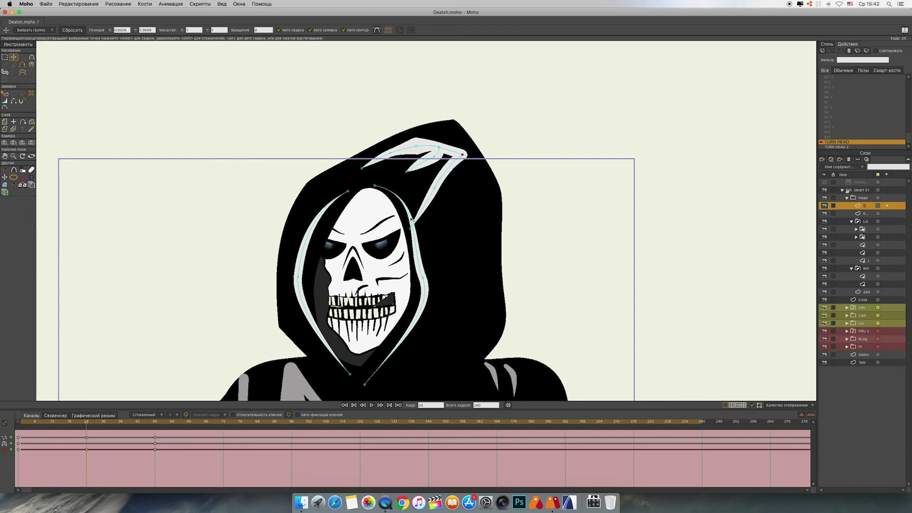
pyautogui.moveTo(411, 229); pyautogui.dragTo(460, 172)
pyautogui.moveTo(443, 203); pyautogui.dragTo(453, 190)
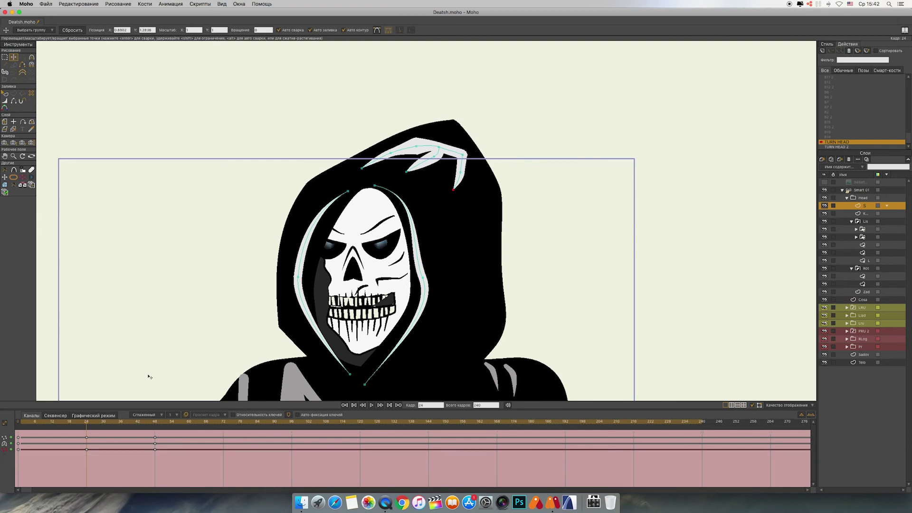
# Step: At frame 12, move the crown highlights inside the hood outline and thin their line widths
pyautogui.moveTo(86, 425); pyautogui.dragTo(52, 424)
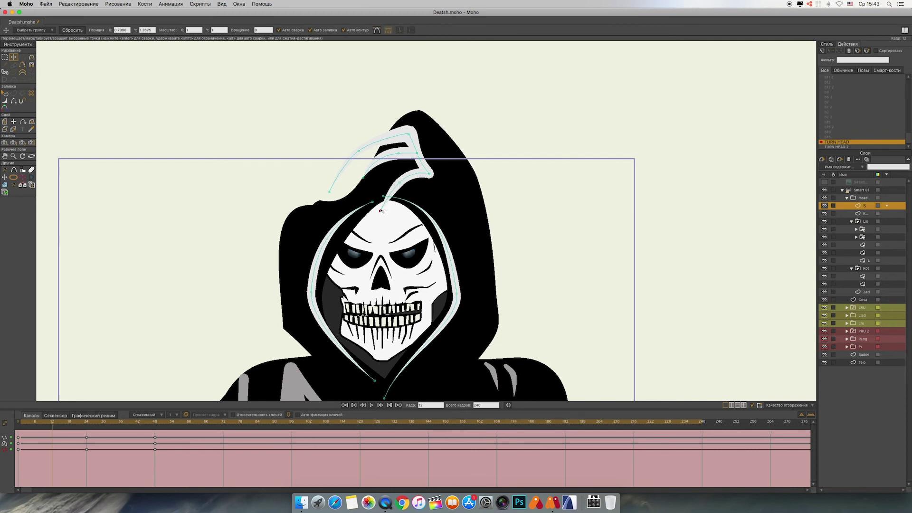
pyautogui.moveTo(403, 185); pyautogui.dragTo(348, 162)
pyautogui.click(5, 101)
pyautogui.moveTo(408, 134)
pyautogui.mouseDown()
pyautogui.moveTo(398, 137)
pyautogui.moveTo(388, 163)
pyautogui.mouseUp()
pyautogui.moveTo(417, 153)
pyautogui.mouseDown()
pyautogui.moveTo(400, 154)
pyautogui.moveTo(393, 136)
pyautogui.mouseUp()
pyautogui.moveTo(429, 173); pyautogui.dragTo(403, 174)
pyautogui.click(14, 57)
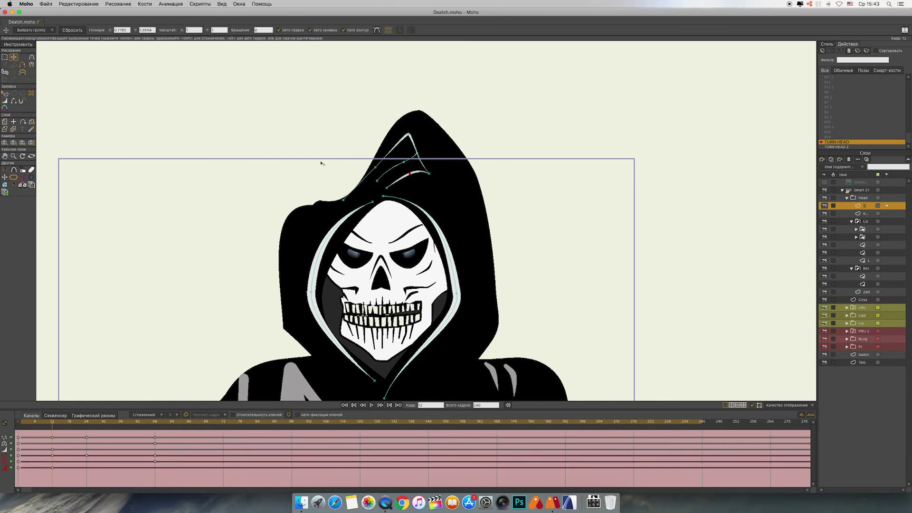
pyautogui.moveTo(375, 167); pyautogui.dragTo(359, 194)
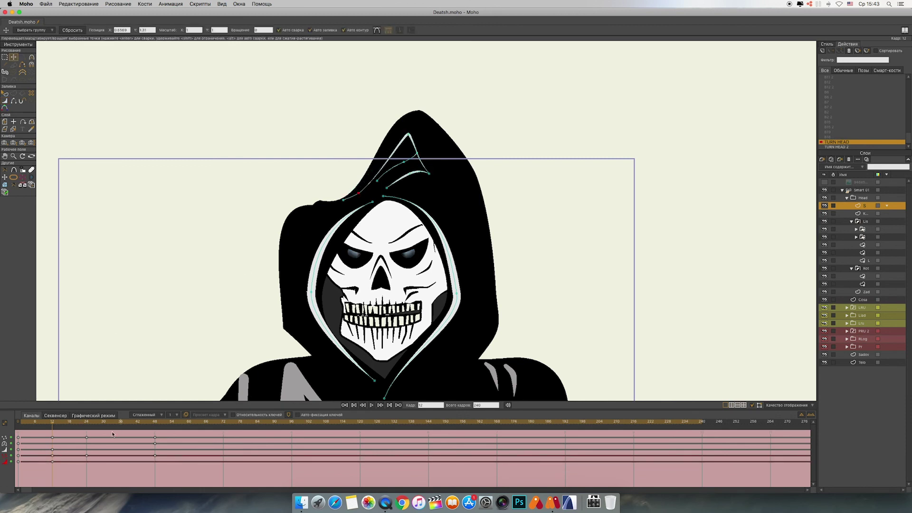
# Step: At frame 10, reshape the hood's outer outline and its curve handles to close the notch beside the crown highlights
pyautogui.moveTo(52, 424)
pyautogui.mouseDown()
pyautogui.moveTo(21, 424)
pyautogui.moveTo(46, 424)
pyautogui.mouseUp()
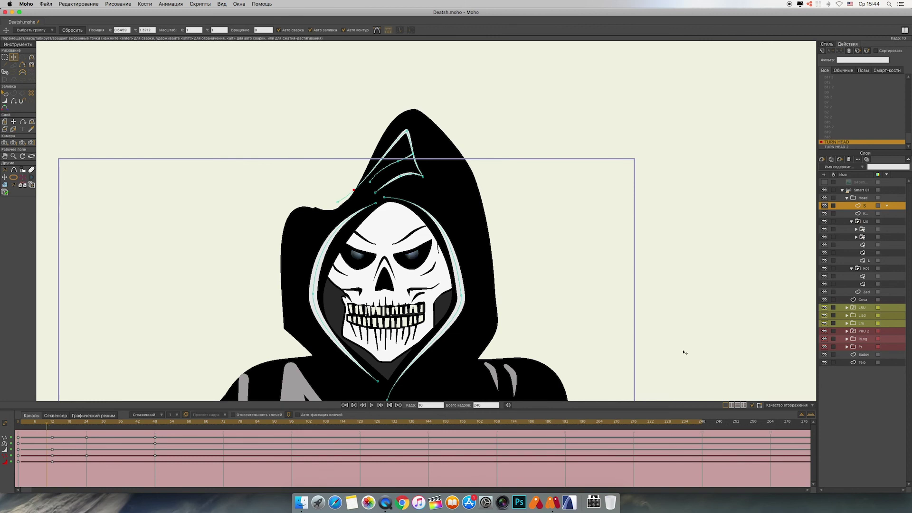
pyautogui.click(842, 216)
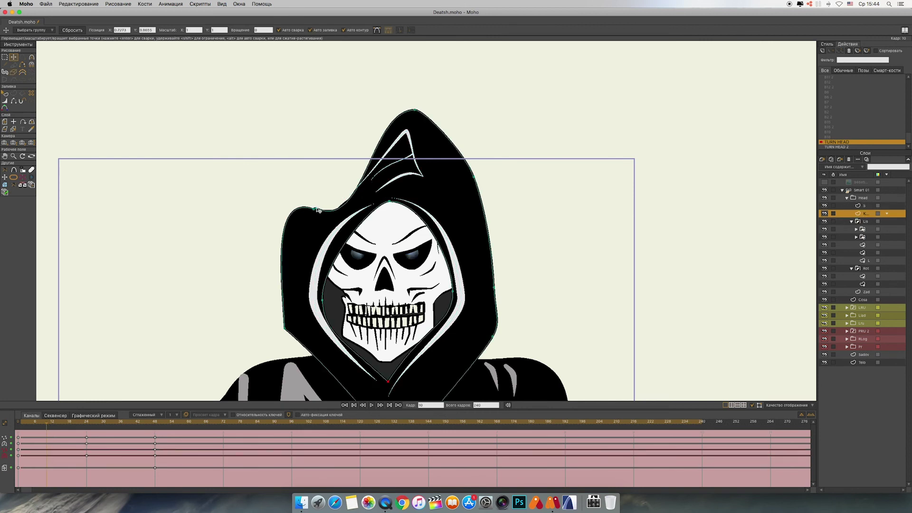
pyautogui.moveTo(317, 209); pyautogui.dragTo(294, 235)
pyautogui.click(376, 31)
pyautogui.moveTo(314, 199); pyautogui.dragTo(354, 161)
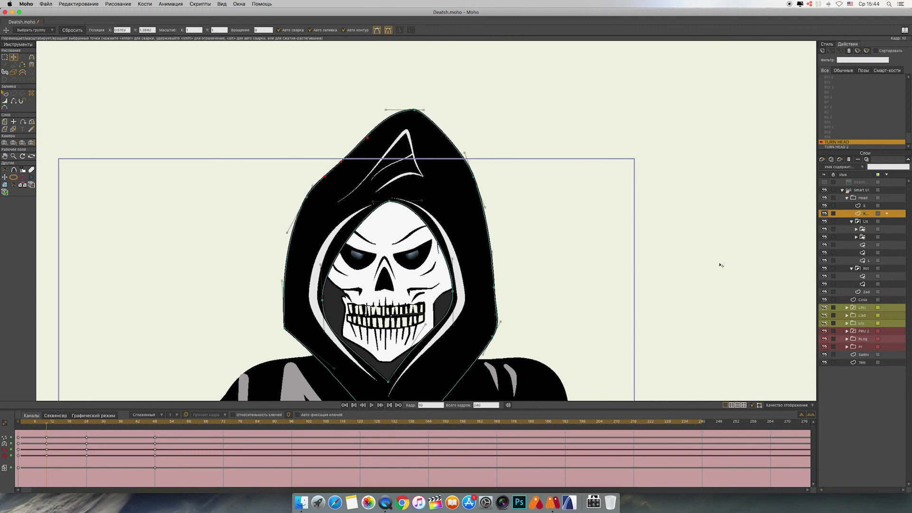
# Step: At frame 4, adjust the hood outline's curve handles so the black shape covers the outer crown highlight
pyautogui.moveTo(47, 424); pyautogui.dragTo(29, 427)
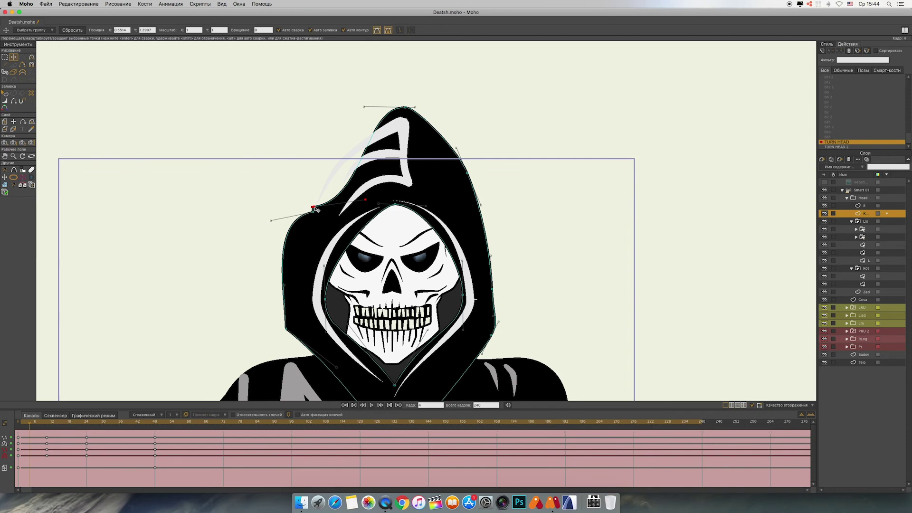
pyautogui.moveTo(314, 208); pyautogui.dragTo(339, 151)
pyautogui.moveTo(270, 220); pyautogui.dragTo(271, 228)
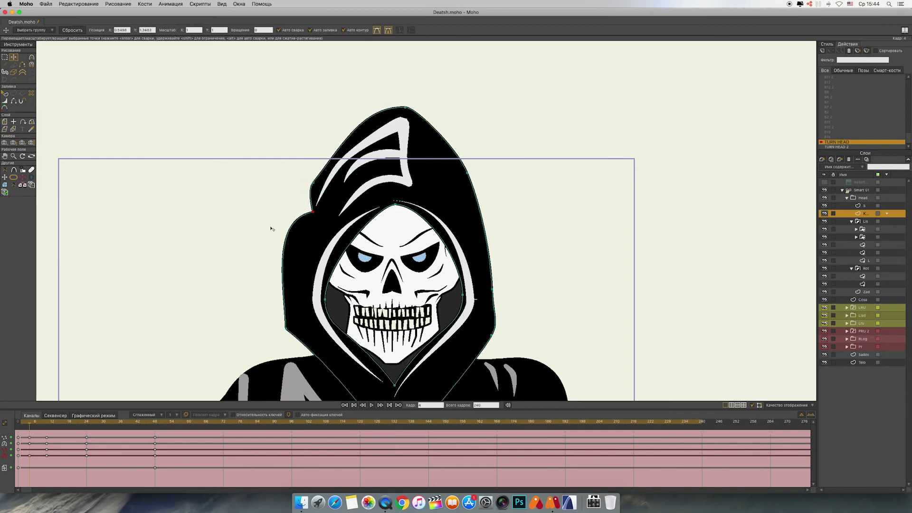
# Step: At frame 36, move the lower end of the front crown highlight away from the face opening
pyautogui.click(47, 426)
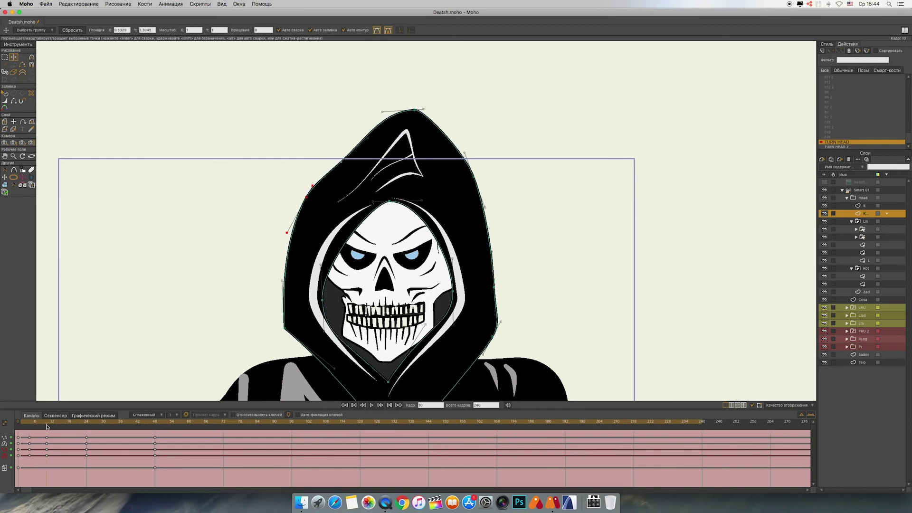
pyautogui.moveTo(47, 426); pyautogui.dragTo(118, 435)
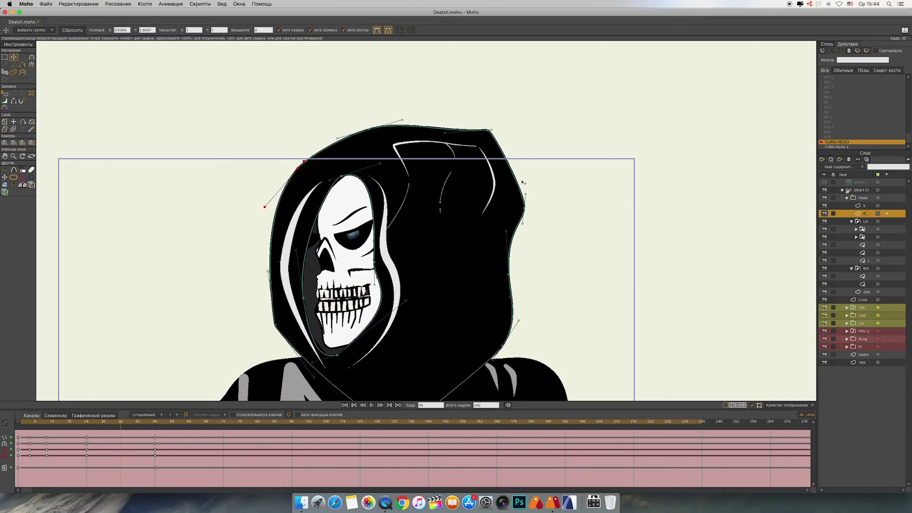
pyautogui.click(838, 205)
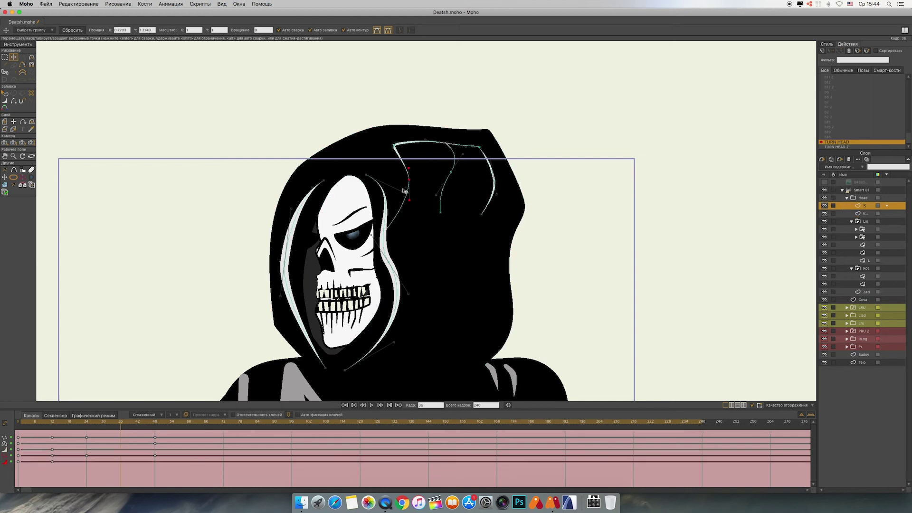
pyautogui.click(419, 264)
pyautogui.moveTo(389, 230); pyautogui.dragTo(413, 207)
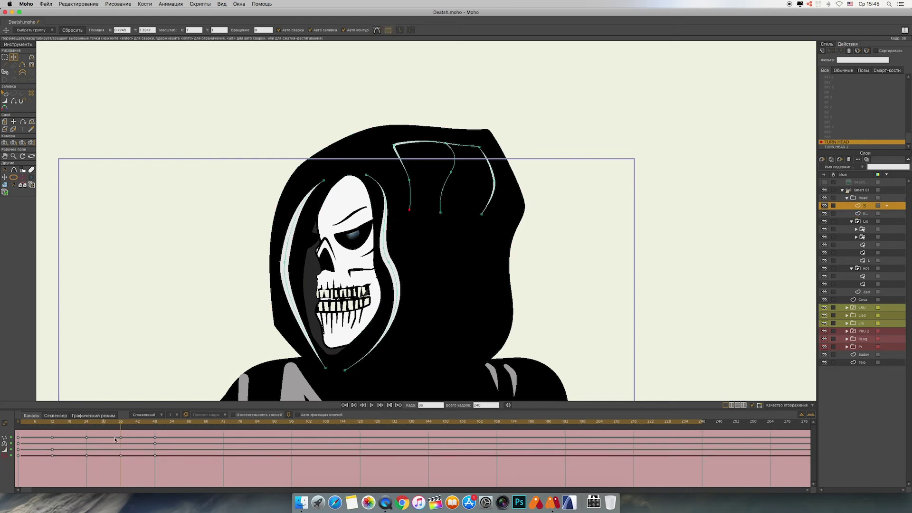
# Step: At frame 2, move the outer crown highlight's middle point inside the hood and narrow the line there
pyautogui.moveTo(122, 424); pyautogui.dragTo(25, 425)
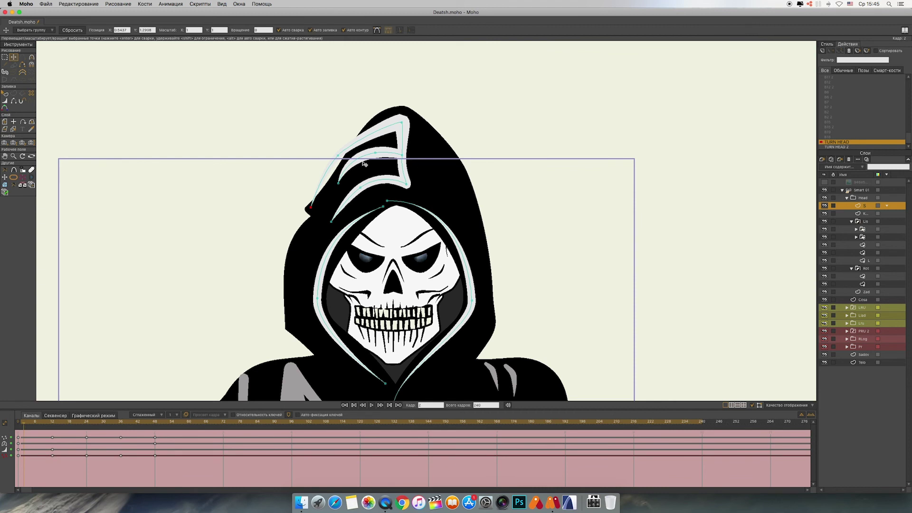
pyautogui.moveTo(337, 157); pyautogui.dragTo(163, 136)
pyautogui.press('w')
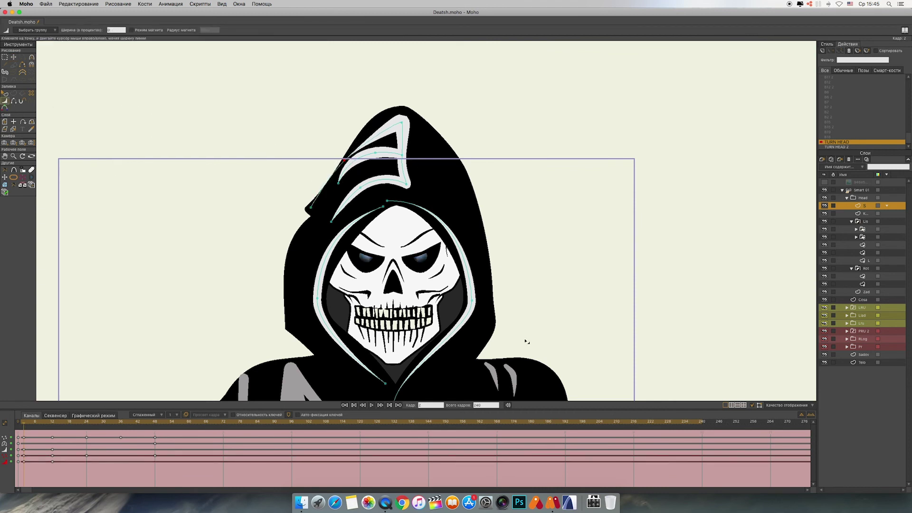
# Step: Return to the main action, test the head turn by slightly tilting the TURN HEAD bone, and undo the bone movement
pyautogui.scroll(10, 862, 101)
pyautogui.doubleClick(847, 77)
pyautogui.click(861, 190)
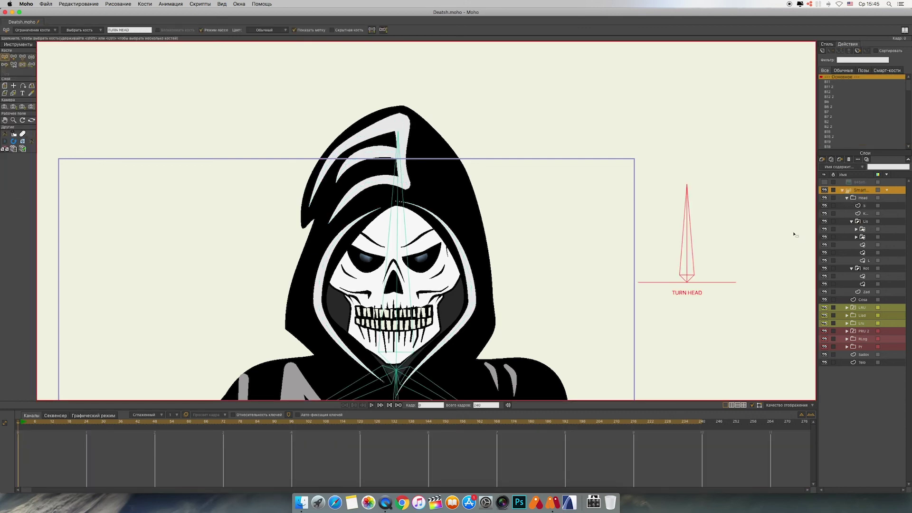
pyautogui.moveTo(676, 371); pyautogui.dragTo(689, 290)
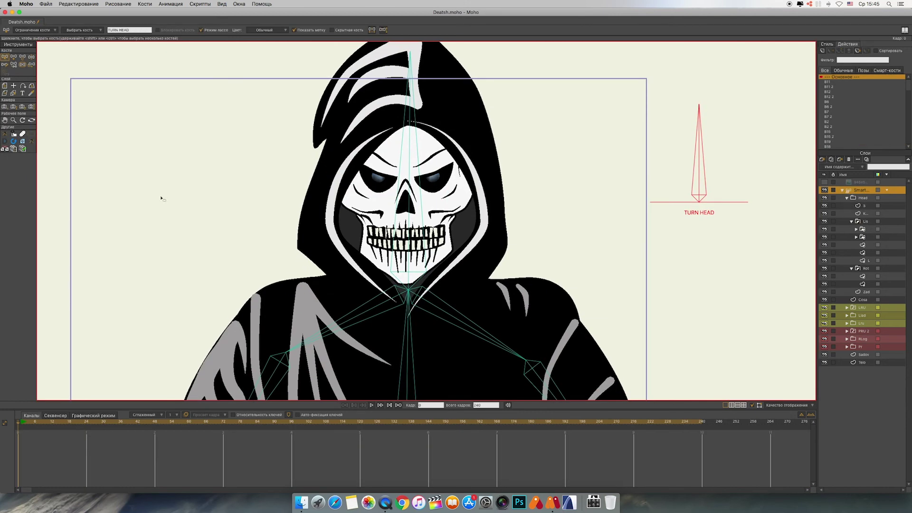
pyautogui.click(31, 57)
pyautogui.moveTo(698, 123); pyautogui.dragTo(701, 146)
pyautogui.scroll(-5, 701, 146)
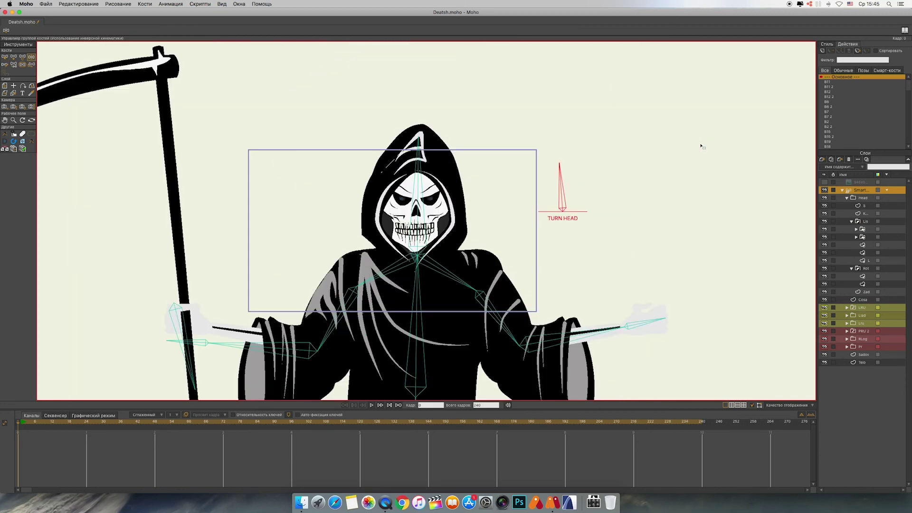
pyautogui.moveTo(685, 257); pyautogui.dragTo(703, 212)
pyautogui.scroll(-2, 728, 205)
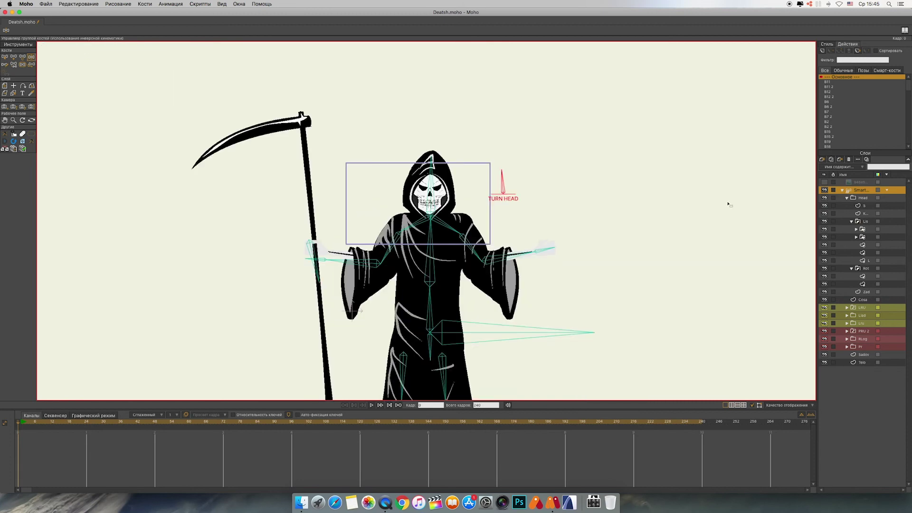
pyautogui.press('b')
# Step: Scale the whole character's bone layer down and position it so the full figure with scythe fits inside the camera frame
pyautogui.click(4, 87)
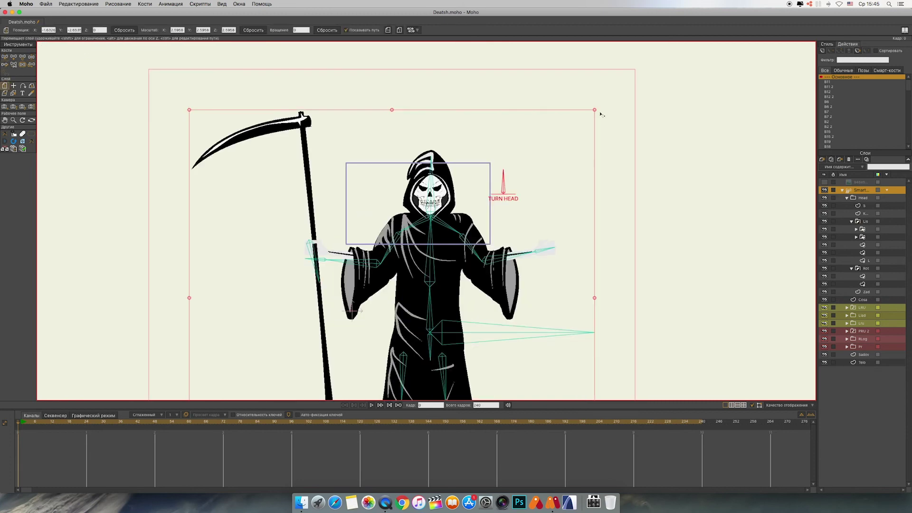
pyautogui.moveTo(596, 112); pyautogui.dragTo(415, 228)
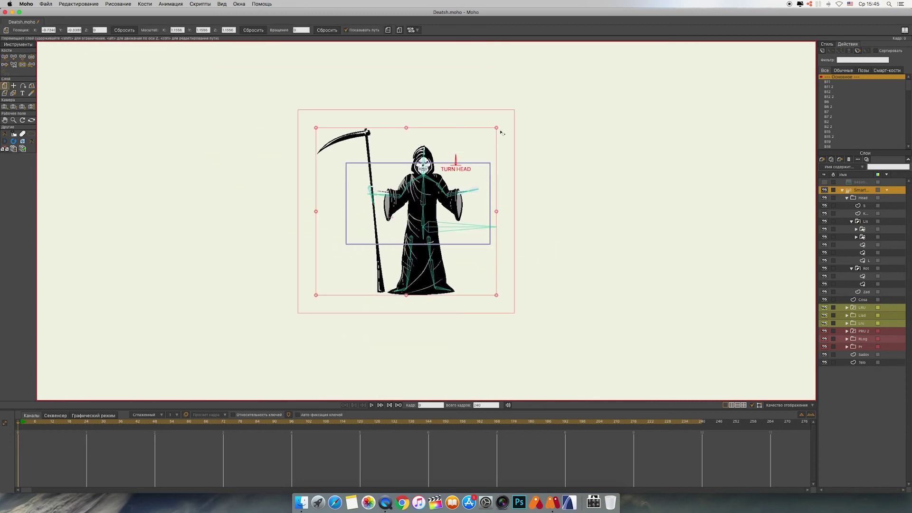
pyautogui.moveTo(500, 130); pyautogui.dragTo(465, 184)
pyautogui.moveTo(407, 226); pyautogui.dragTo(413, 211)
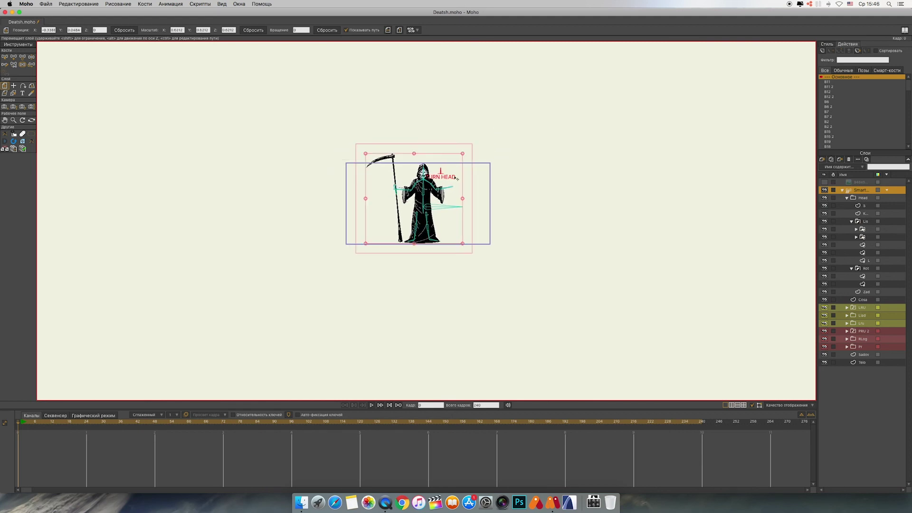
pyautogui.moveTo(462, 153); pyautogui.dragTo(455, 171)
pyautogui.moveTo(423, 197); pyautogui.dragTo(424, 204)
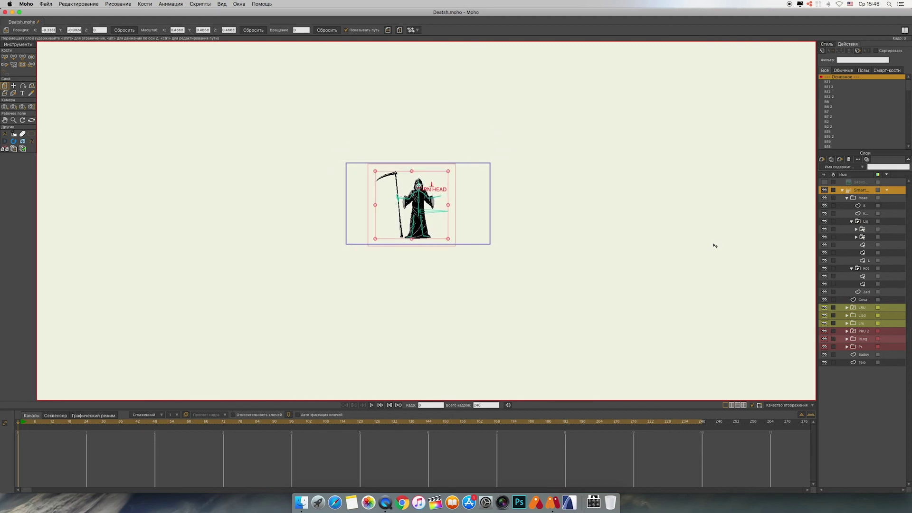
# Step: Collapse the character's layer group, add a new vector layer and place it beneath the character
pyautogui.click(843, 190)
pyautogui.click(822, 160)
pyautogui.click(835, 167)
pyautogui.moveTo(841, 191); pyautogui.dragTo(848, 222)
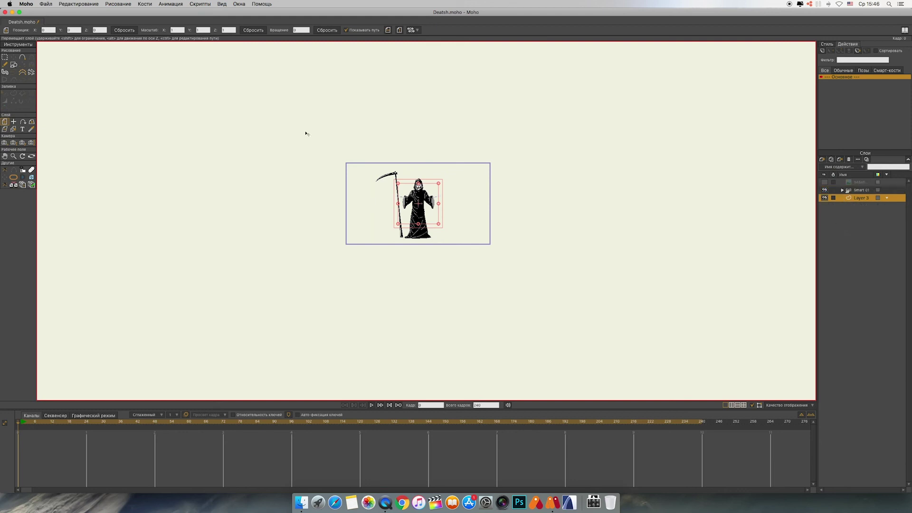
# Step: Draw a background rectangle slightly larger than the camera frame on the new layer and fill it with grey
pyautogui.click(6, 58)
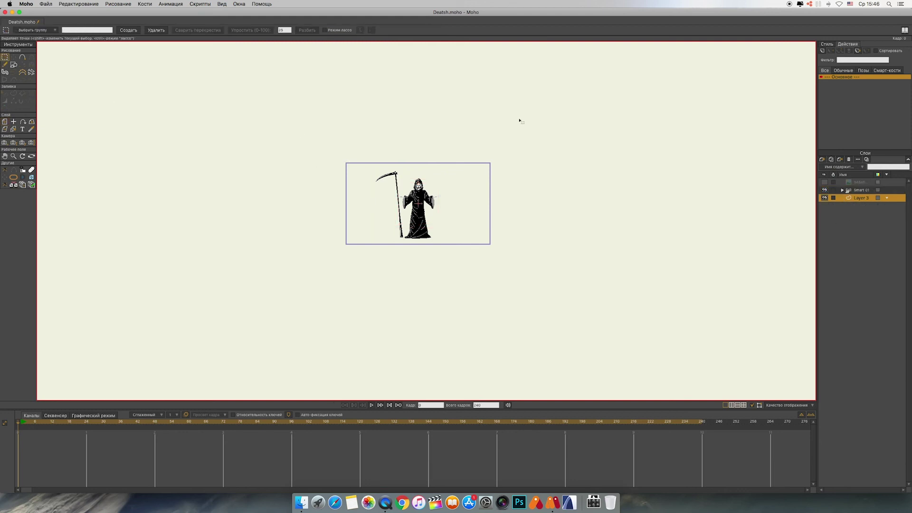
pyautogui.click(827, 44)
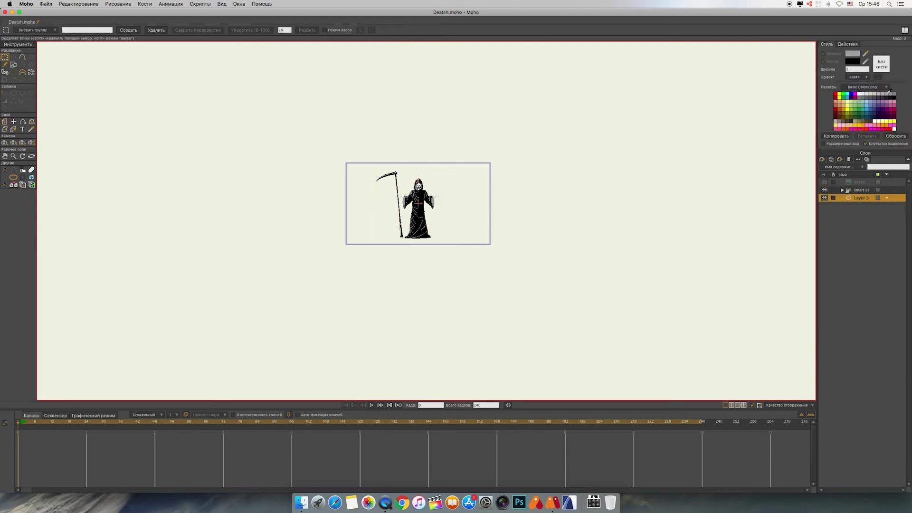
pyautogui.moveTo(349, 174); pyautogui.dragTo(496, 252)
pyautogui.press('r')
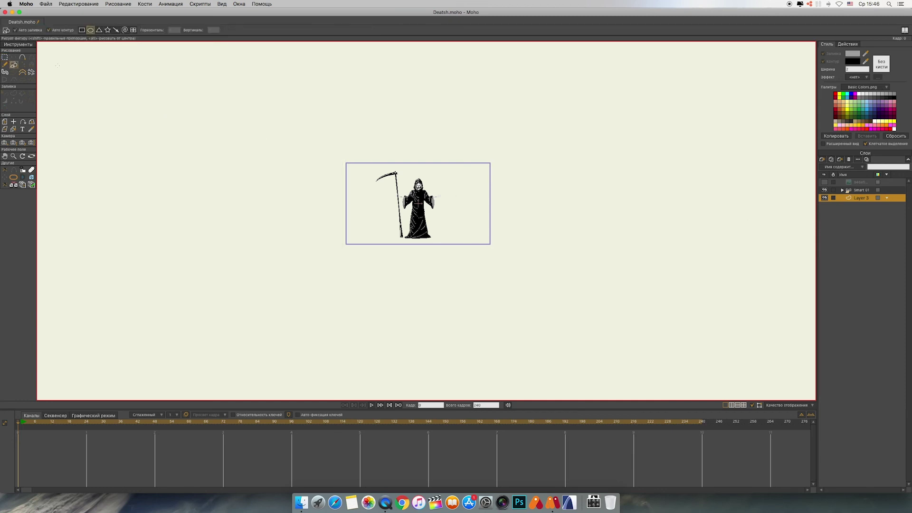
pyautogui.moveTo(343, 161)
pyautogui.mouseDown()
pyautogui.moveTo(503, 248)
pyautogui.moveTo(493, 248)
pyautogui.mouseUp()
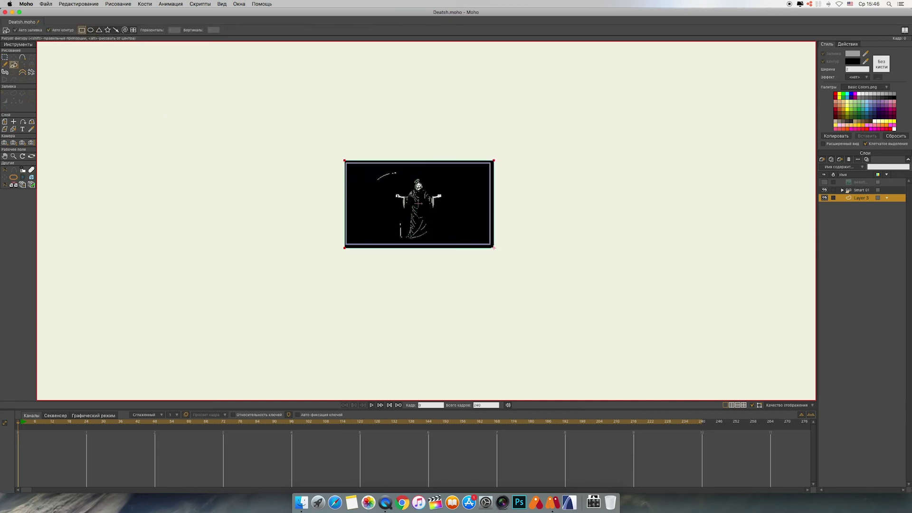
pyautogui.click(6, 94)
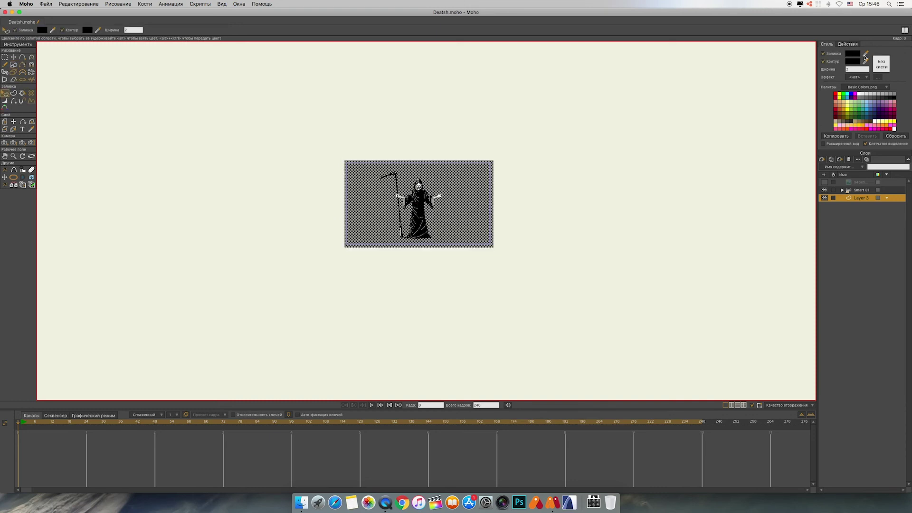
pyautogui.click(14, 57)
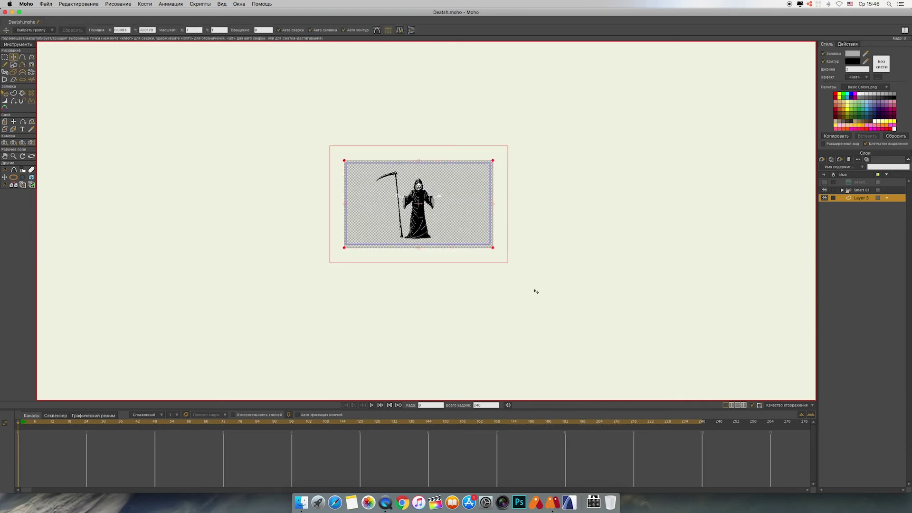
# Step: Animate the character's TURN HEAD bone, tilting it fully toward the scythe side at frame 1 and fully the opposite way at frame 24
pyautogui.press('super+Up')
pyautogui.press('super+Up')
pyautogui.click(125, 318)
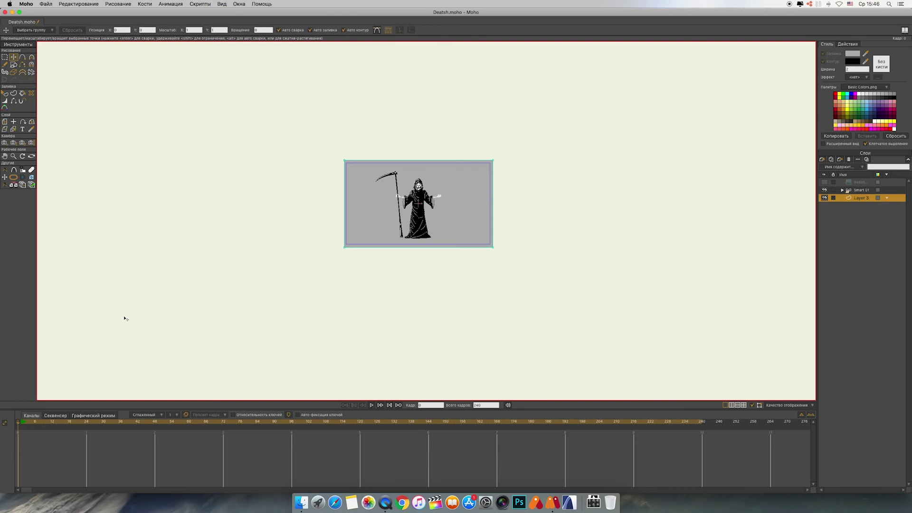
pyautogui.click(20, 426)
pyautogui.click(848, 191)
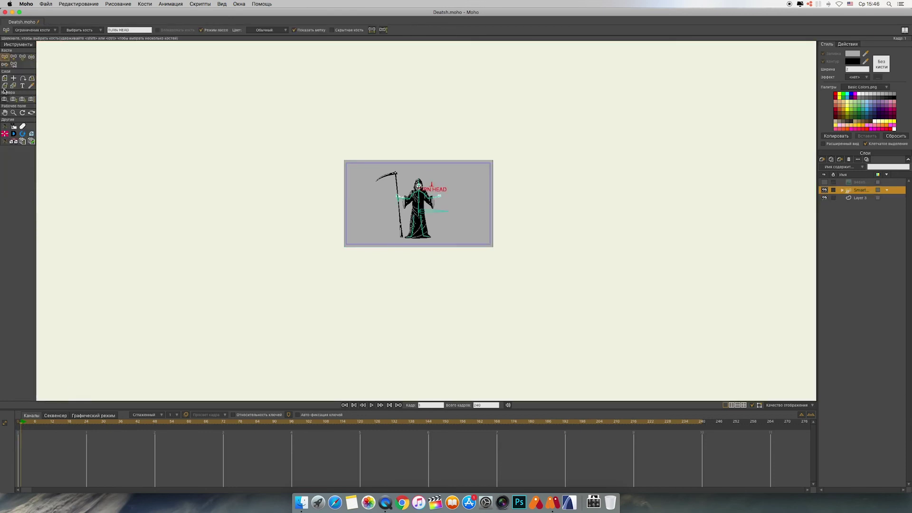
pyautogui.click(32, 57)
pyautogui.scroll(5, 764, 282)
pyautogui.moveTo(748, 172); pyautogui.dragTo(765, 232)
pyautogui.moveTo(466, 137); pyautogui.dragTo(451, 144)
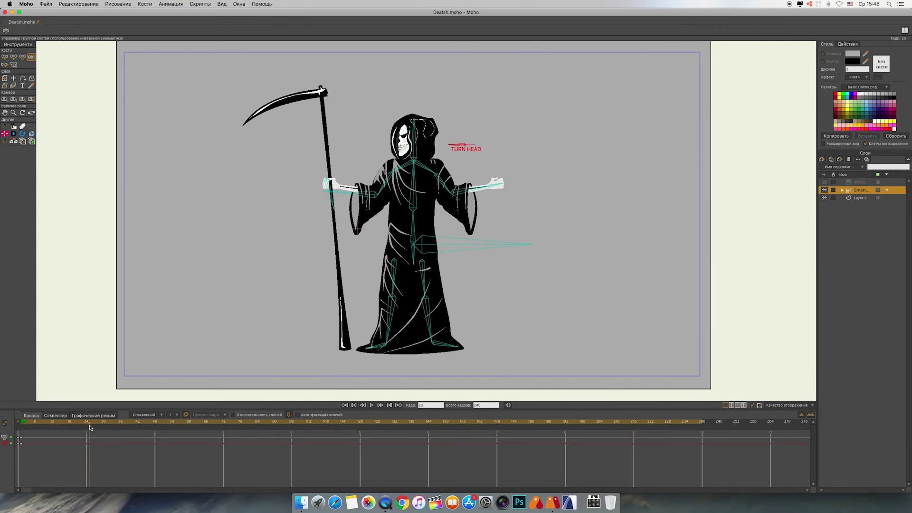
pyautogui.moveTo(460, 146); pyautogui.dragTo(530, 170)
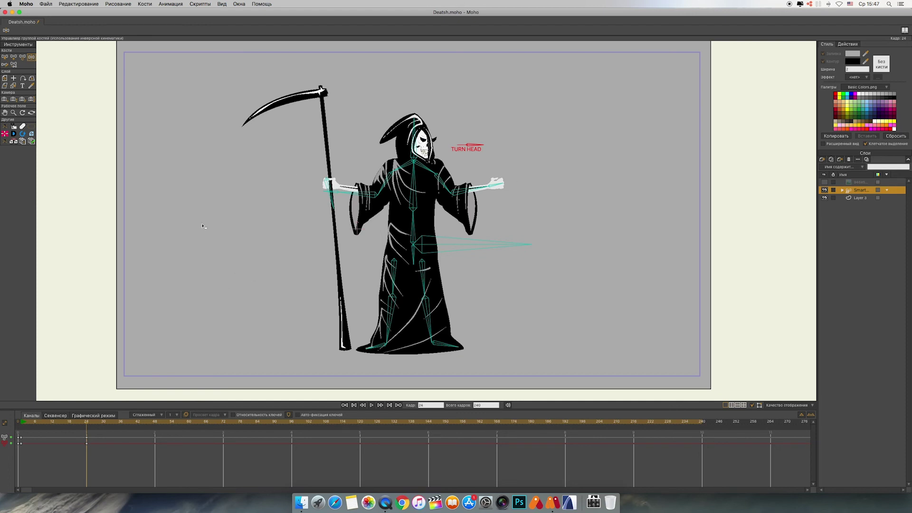
# Step: Export the whole animation, frames 1 to 240, as an M4V video into the Desktop folder
pyautogui.click(45, 4)
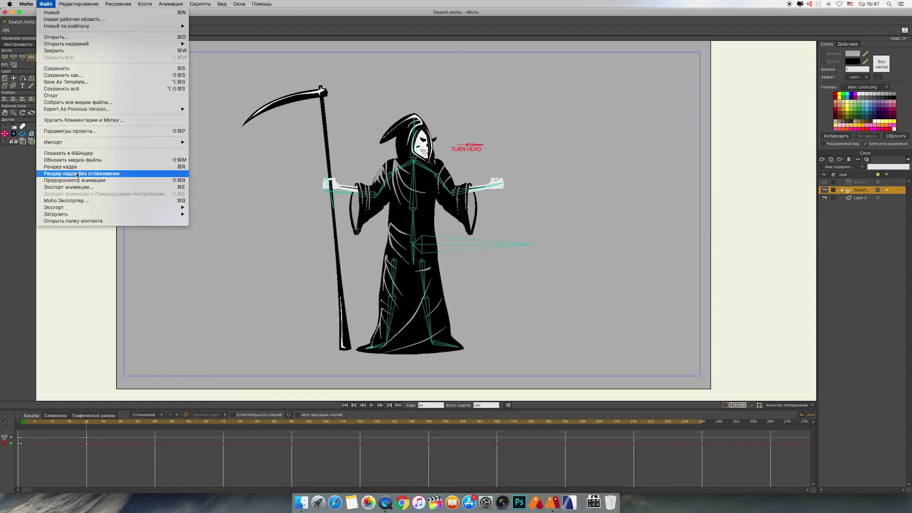
pyautogui.click(95, 186)
pyautogui.click(422, 256)
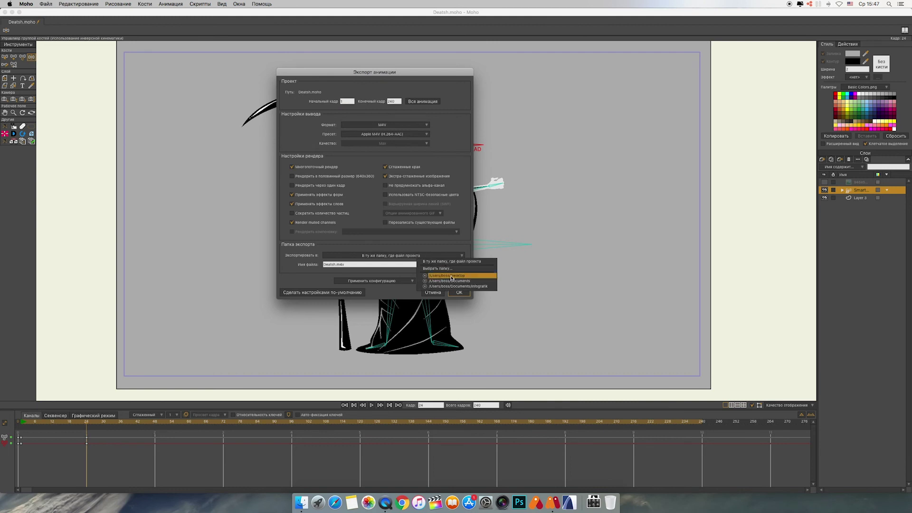
pyautogui.click(451, 278)
pyautogui.click(458, 293)
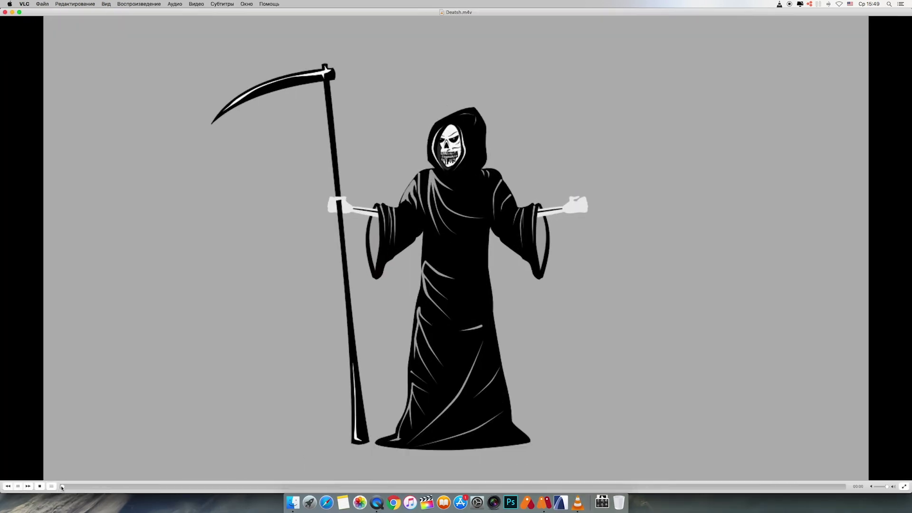
# Step: Replay the exported head-turn video from the beginning in VLC, and quit the player to return to Moho
pyautogui.click(61, 486)
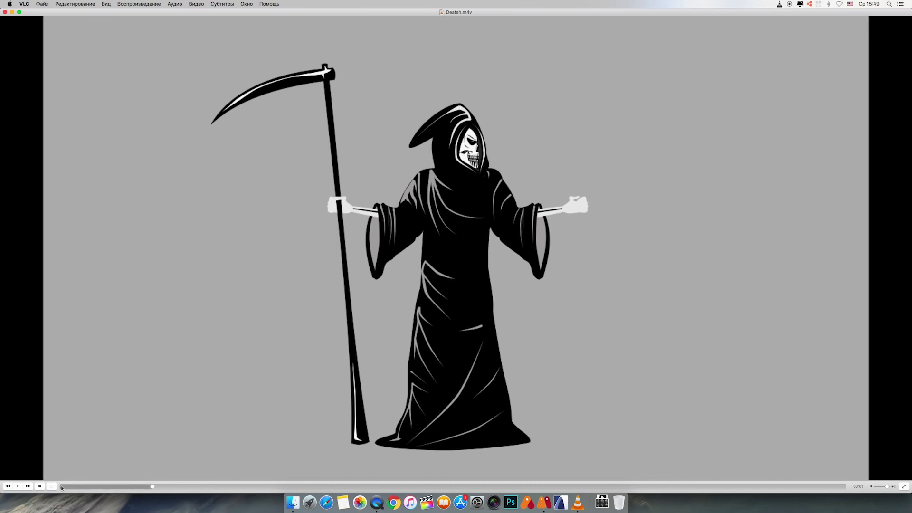
pyautogui.click(24, 5)
pyautogui.click(44, 105)
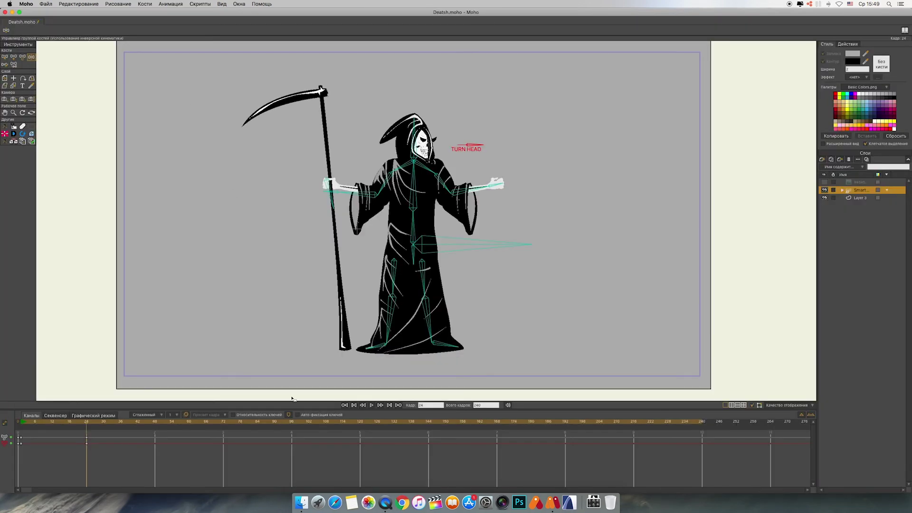
# Step: Delete all the test keyframes of the TURN HEAD bone from the timeline
pyautogui.moveTo(124, 461); pyautogui.dragTo(17, 430)
pyautogui.press('Delete')
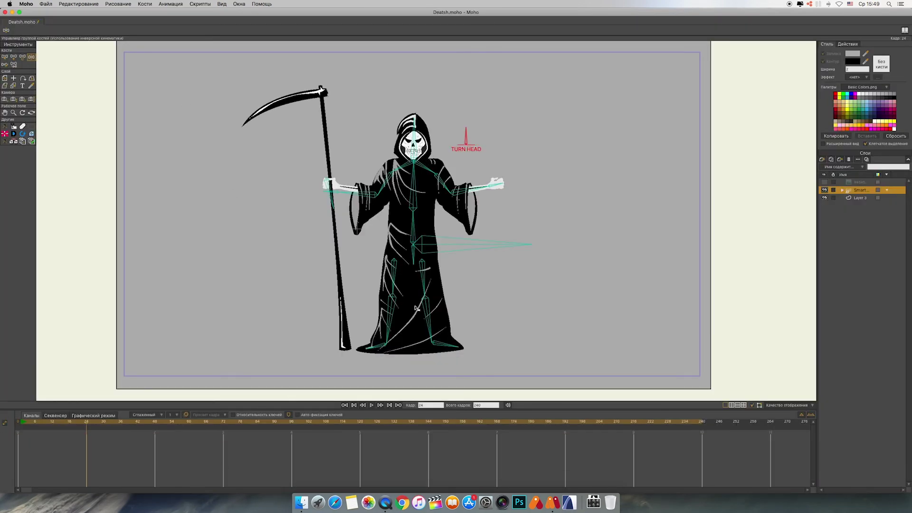